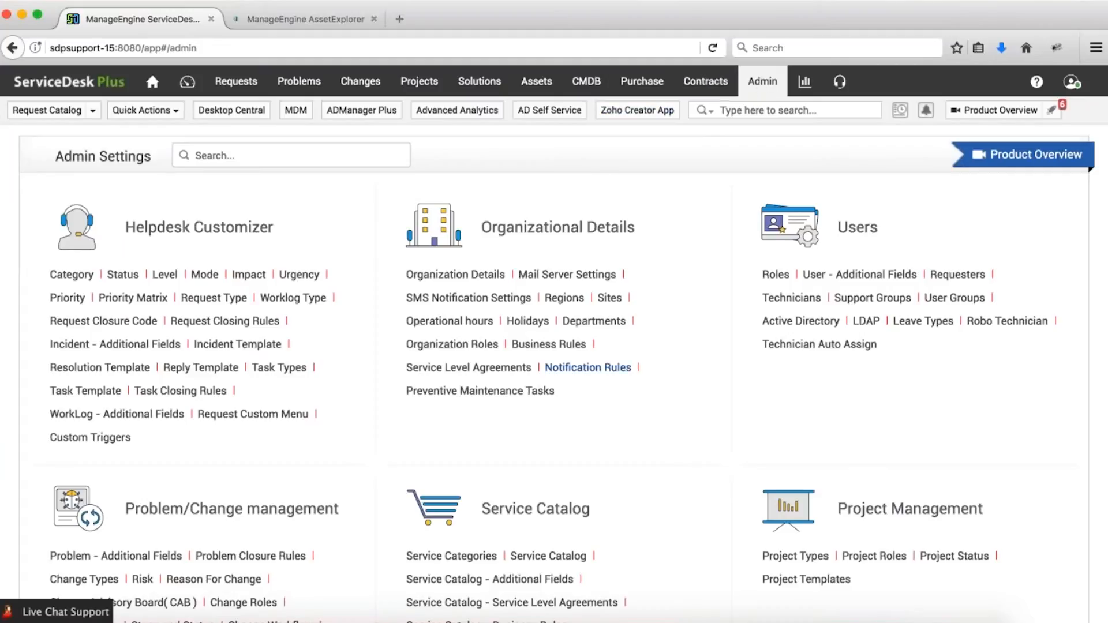
Scroll the Admin page down to Discovery and open Windows Agent Configuration.
{"action": "scroll", "coordinate": [108, 333], "scroll_direction": "down", "scroll_amount": 5}
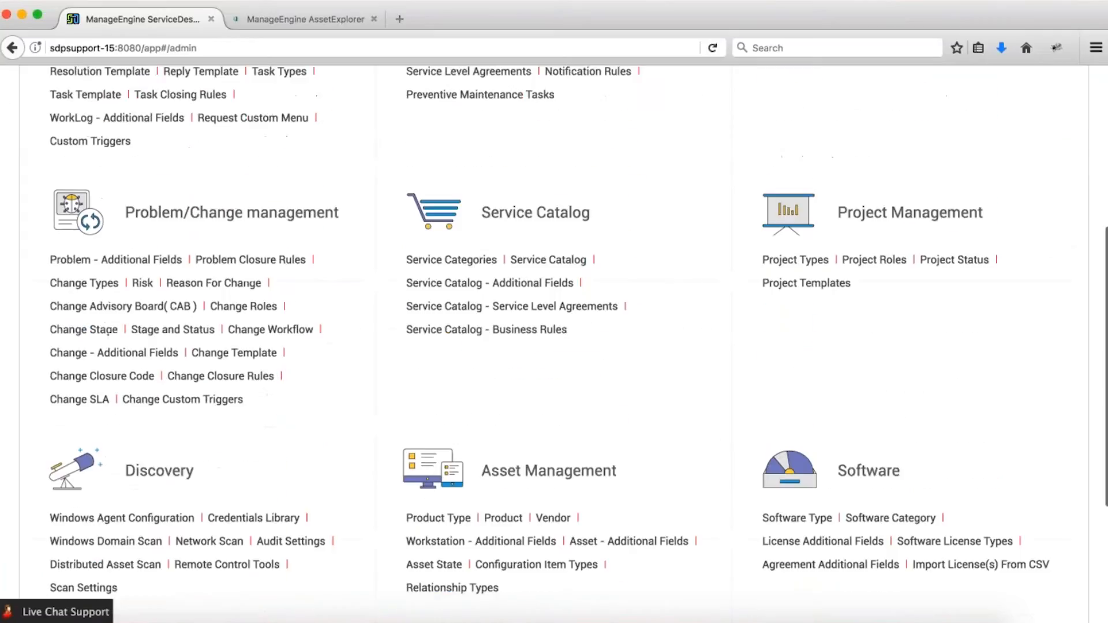
{"action": "scroll", "coordinate": [108, 333], "scroll_direction": "down", "scroll_amount": 1}
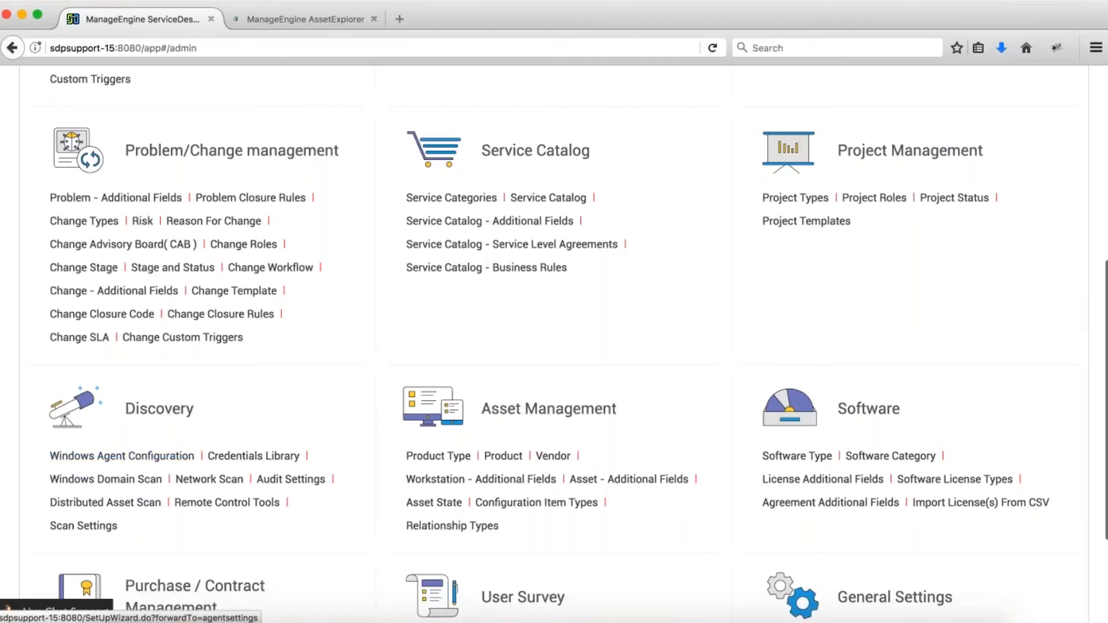
{"action": "left_click", "coordinate": [172, 460]}
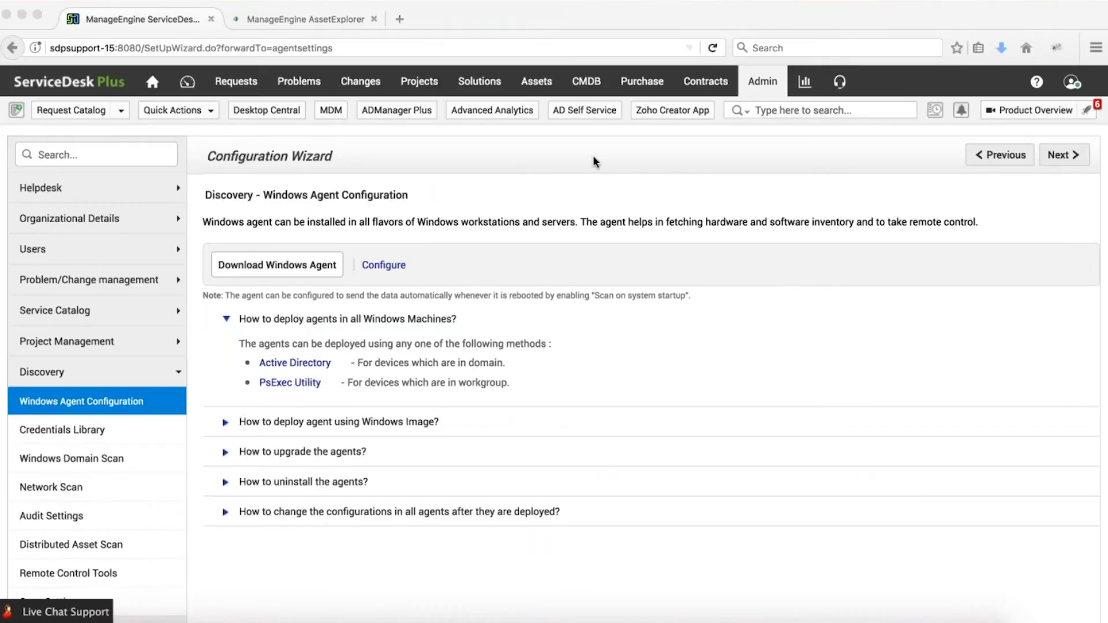
{"action": "left_click", "coordinate": [378, 266]}
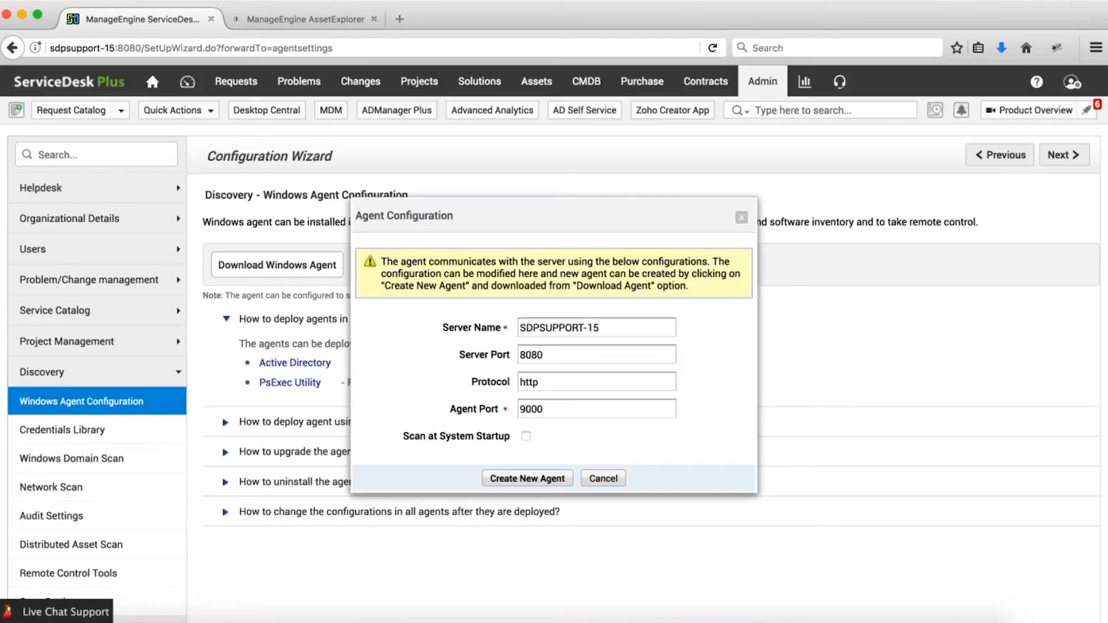
{"action": "left_click", "coordinate": [558, 408]}
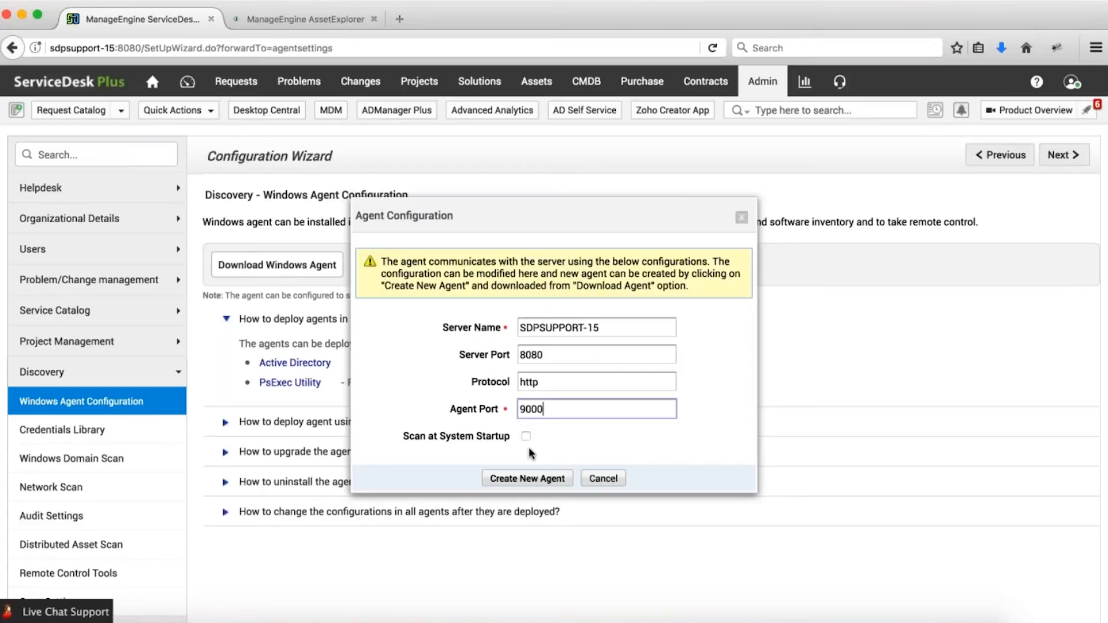
{"action": "left_click", "coordinate": [519, 479]}
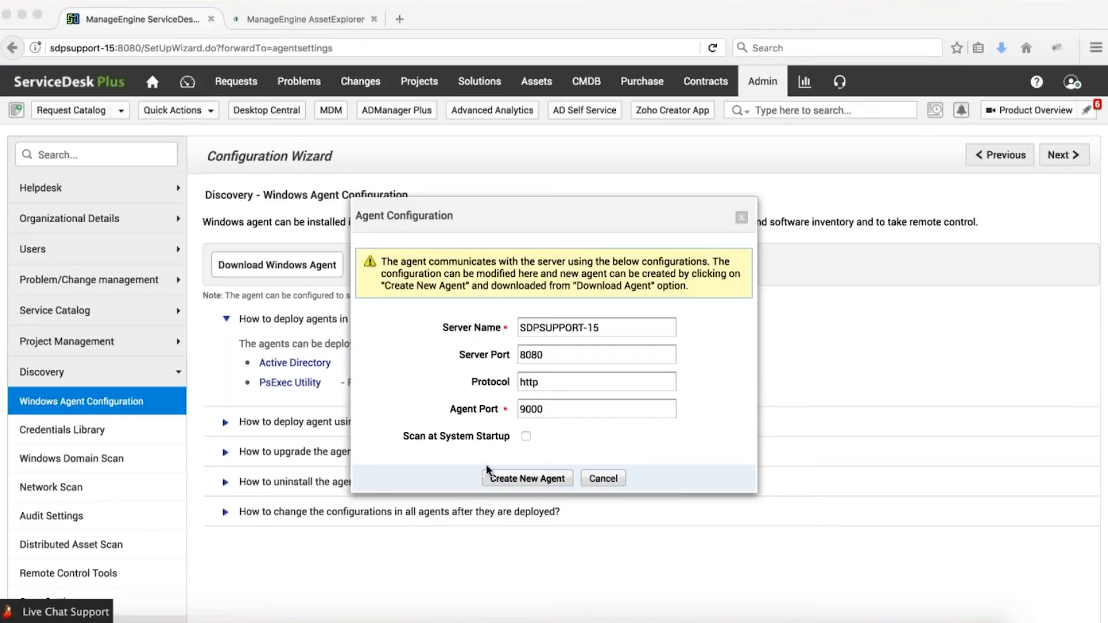
{"action": "left_click", "coordinate": [404, 445]}
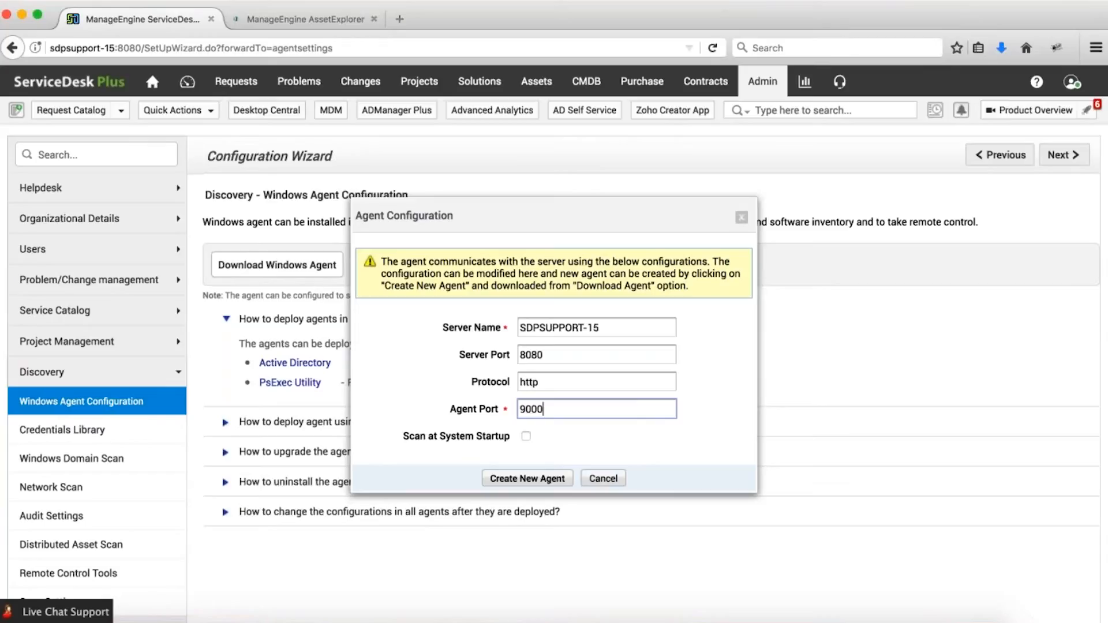
{"action": "left_click", "coordinate": [603, 478]}
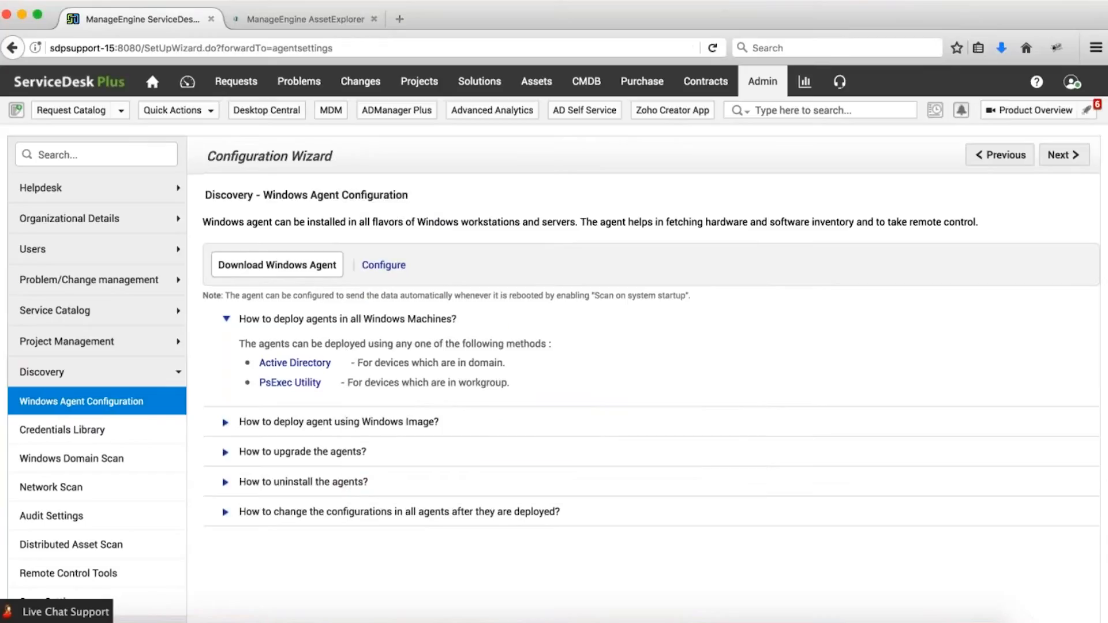
Open the Active Directory agent deployment guide and read through its GPO installation steps.
{"action": "left_click", "coordinate": [303, 365]}
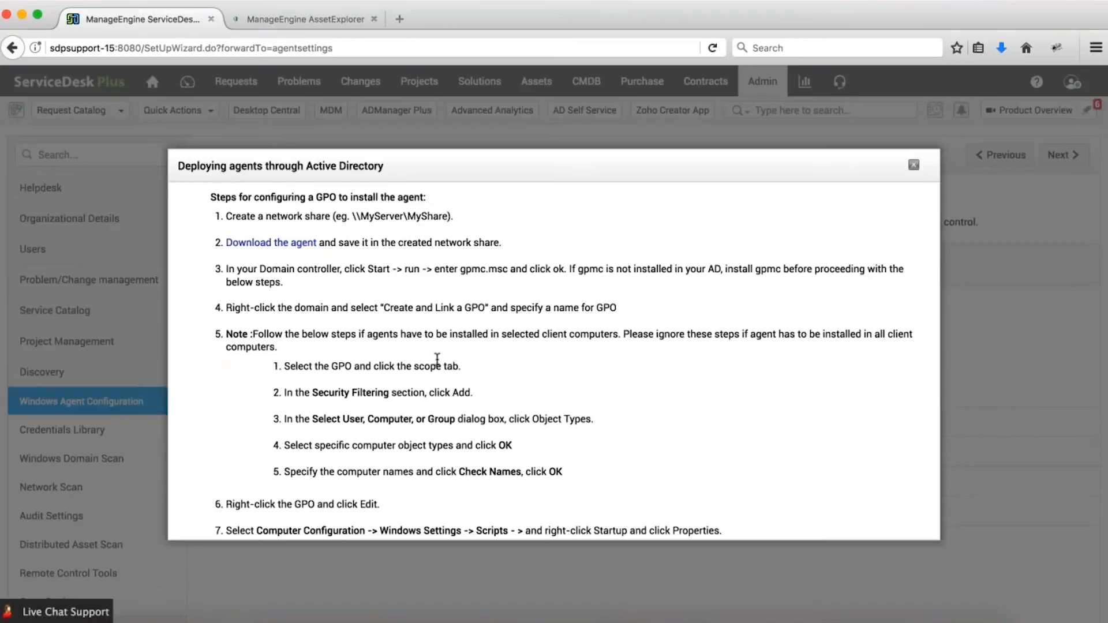
{"action": "scroll", "coordinate": [437, 359], "scroll_direction": "down", "scroll_amount": 3}
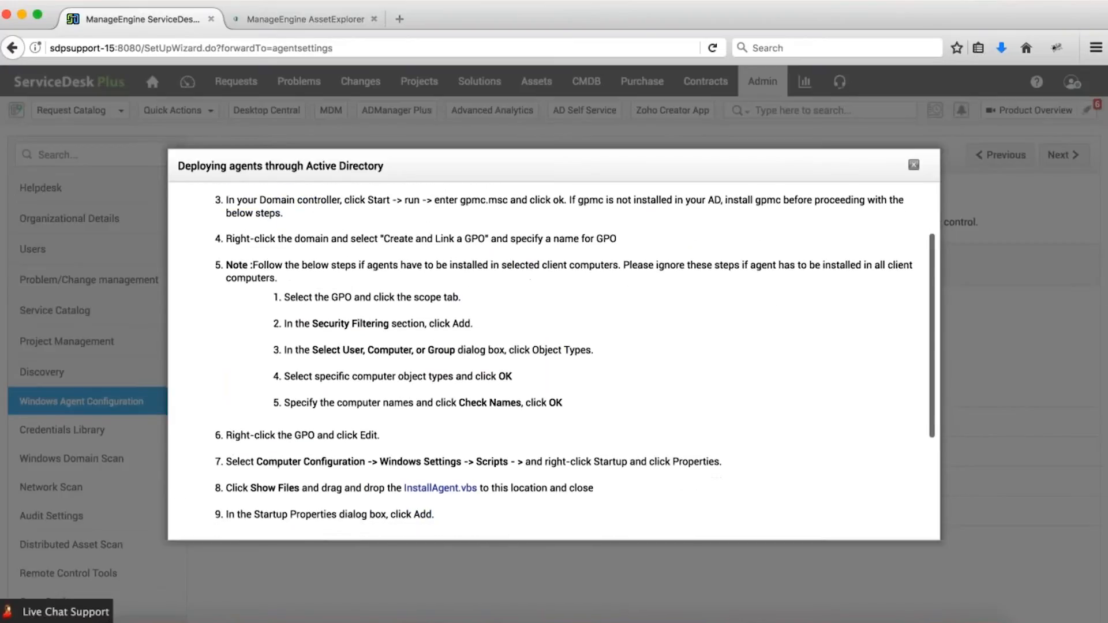
{"action": "scroll", "coordinate": [554, 358], "scroll_direction": "down", "scroll_amount": 5}
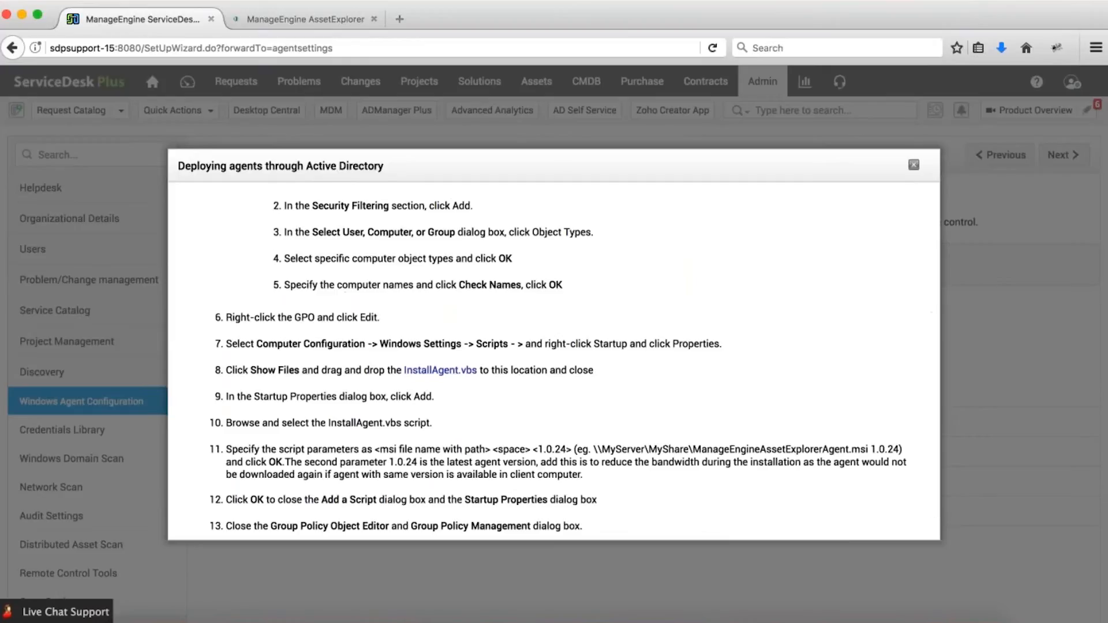
{"action": "scroll", "coordinate": [554, 357], "scroll_direction": "down", "scroll_amount": 1}
{"action": "scroll", "coordinate": [554, 358], "scroll_direction": "up", "scroll_amount": 8}
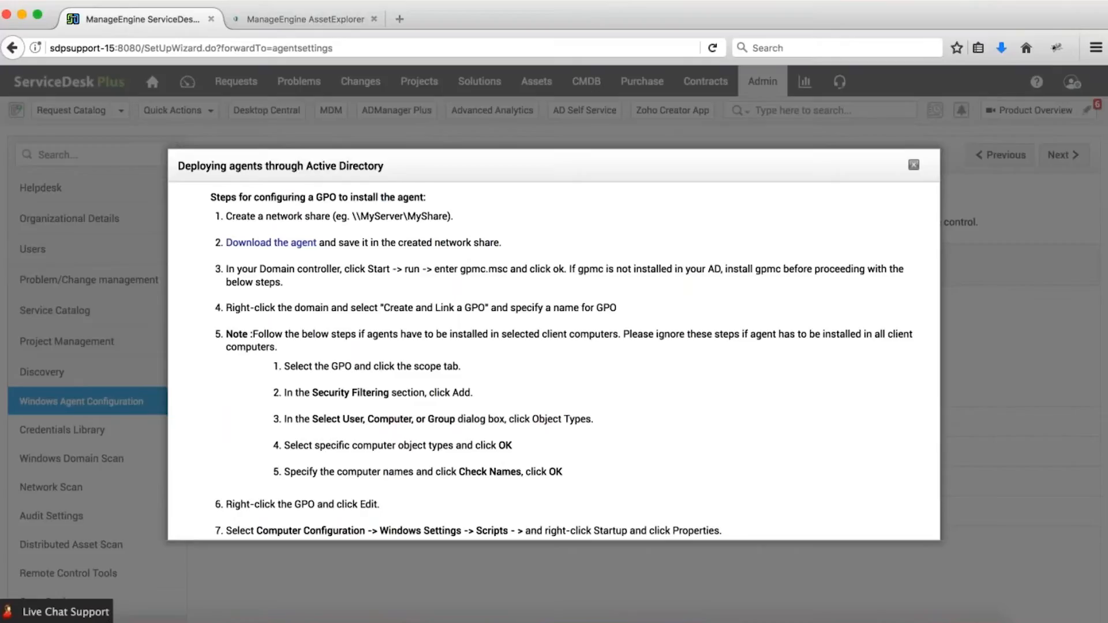
{"action": "scroll", "coordinate": [554, 358], "scroll_direction": "down", "scroll_amount": 2}
{"action": "scroll", "coordinate": [554, 358], "scroll_direction": "down", "scroll_amount": 2}
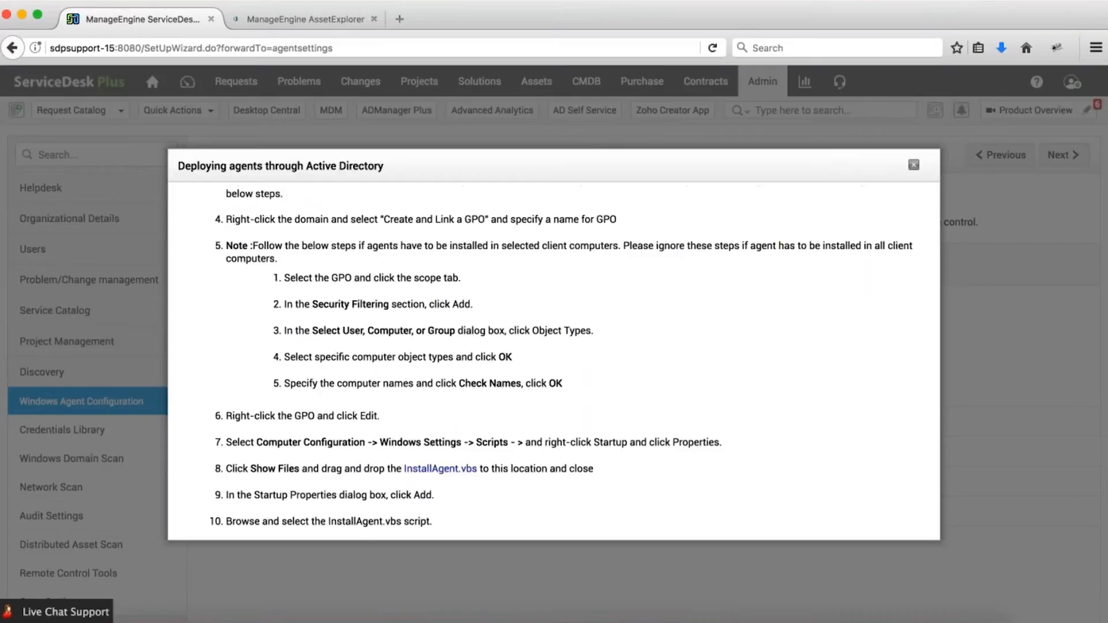
Close the Active Directory guide, then view and close the PsExec deployment steps.
{"action": "left_click", "coordinate": [984, 154]}
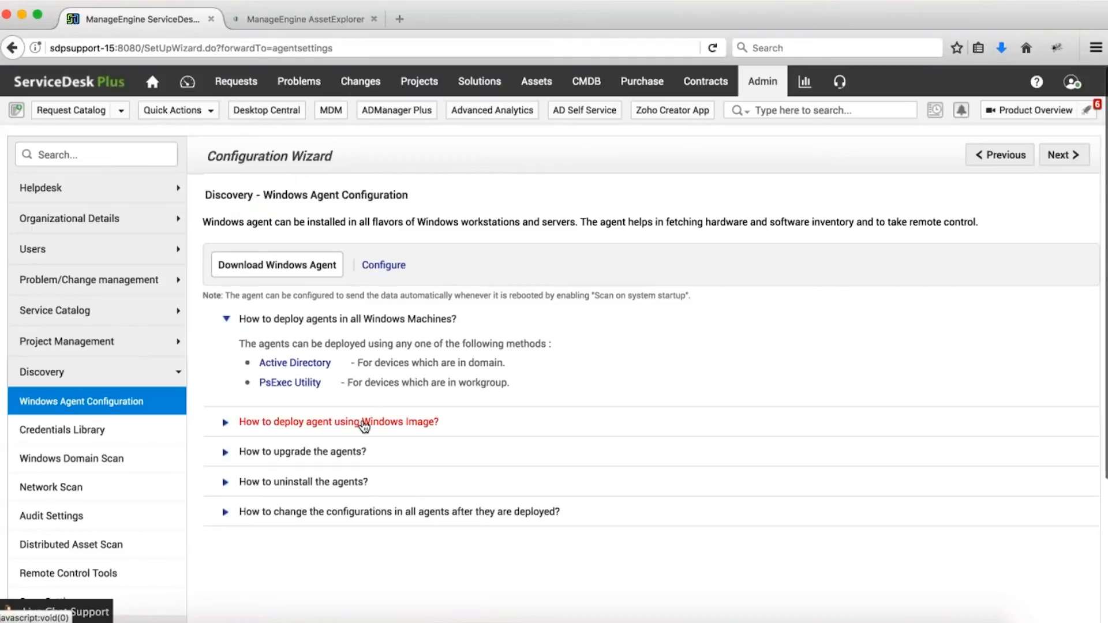
{"action": "left_click", "coordinate": [303, 392]}
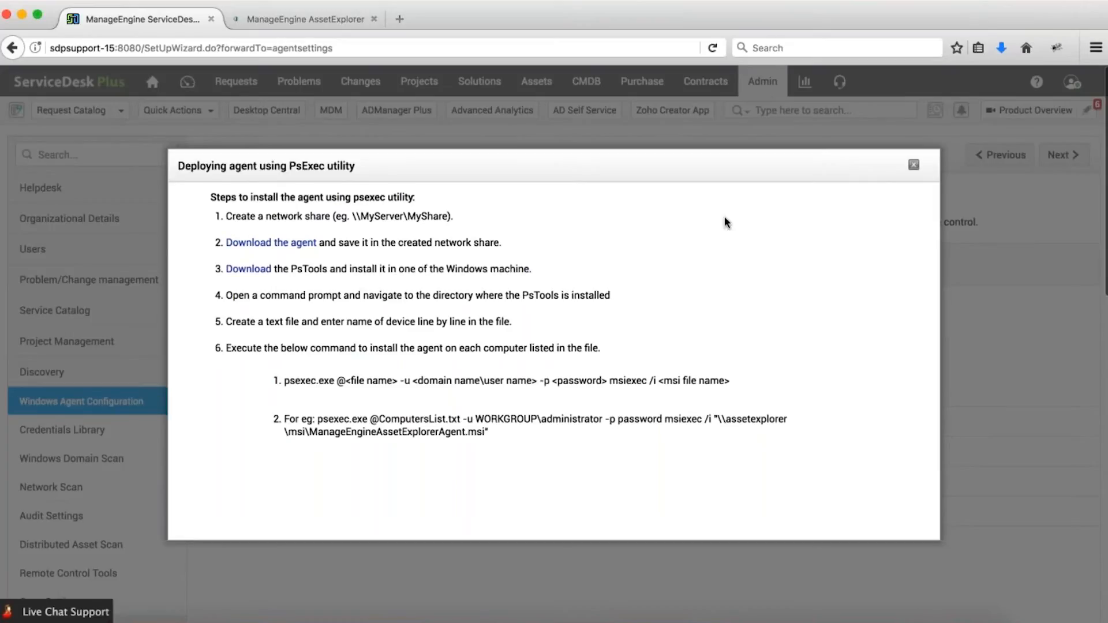
{"action": "left_click", "coordinate": [914, 165]}
Expand 'How to deploy agent using Windows Image?' and review its three steps.
{"action": "left_click", "coordinate": [474, 427]}
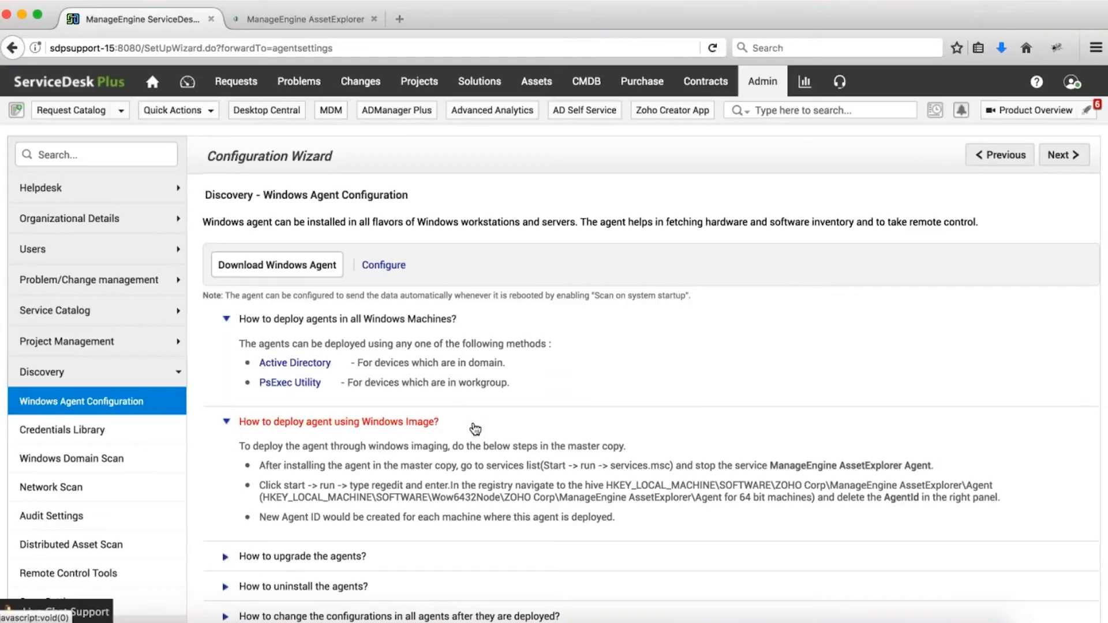
{"action": "left_click_drag", "start_coordinate": [261, 465], "coordinate": [651, 531]}
{"action": "left_click", "coordinate": [651, 531]}
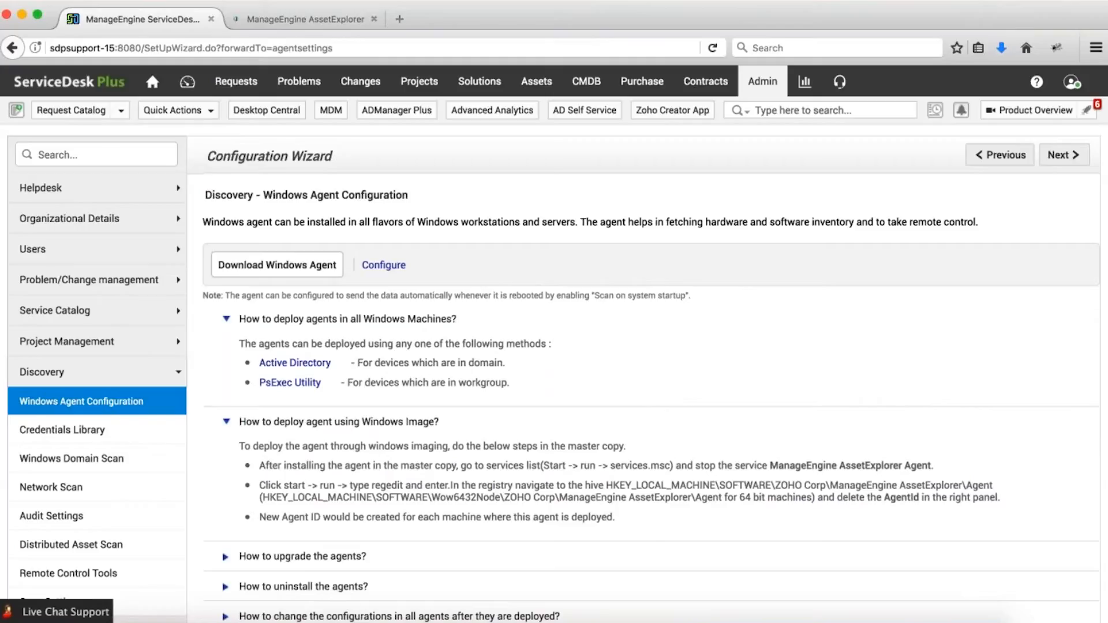
In Credentials Library, add a new credential of type Telnet/SSH, defaulting to SSH port 22.
{"action": "left_click", "coordinate": [140, 435]}
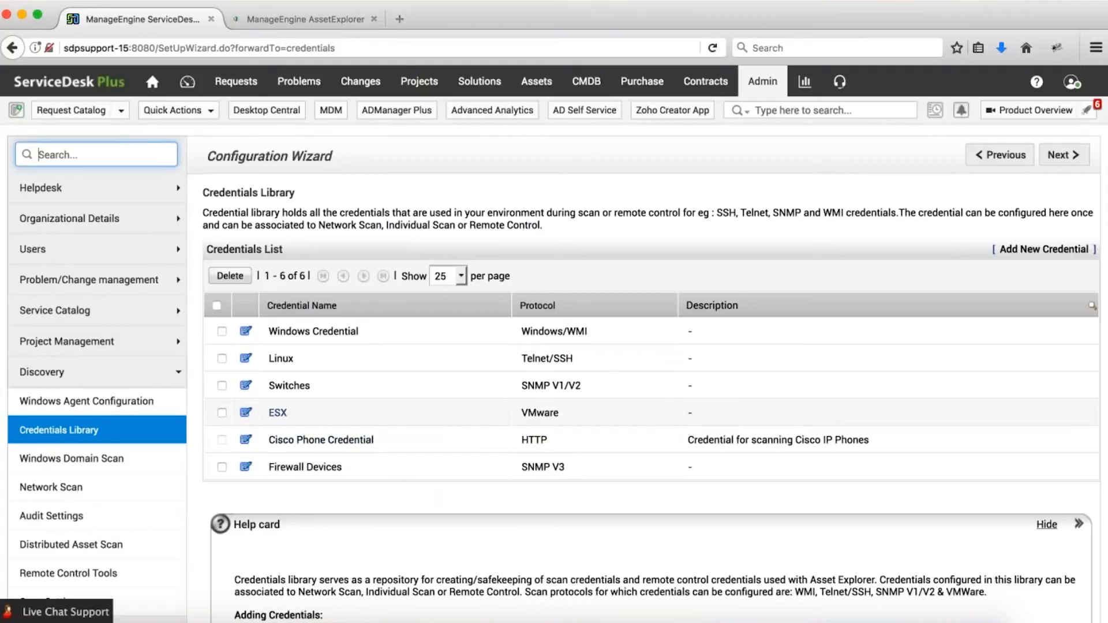
{"action": "scroll", "coordinate": [649, 420], "scroll_direction": "down", "scroll_amount": 1}
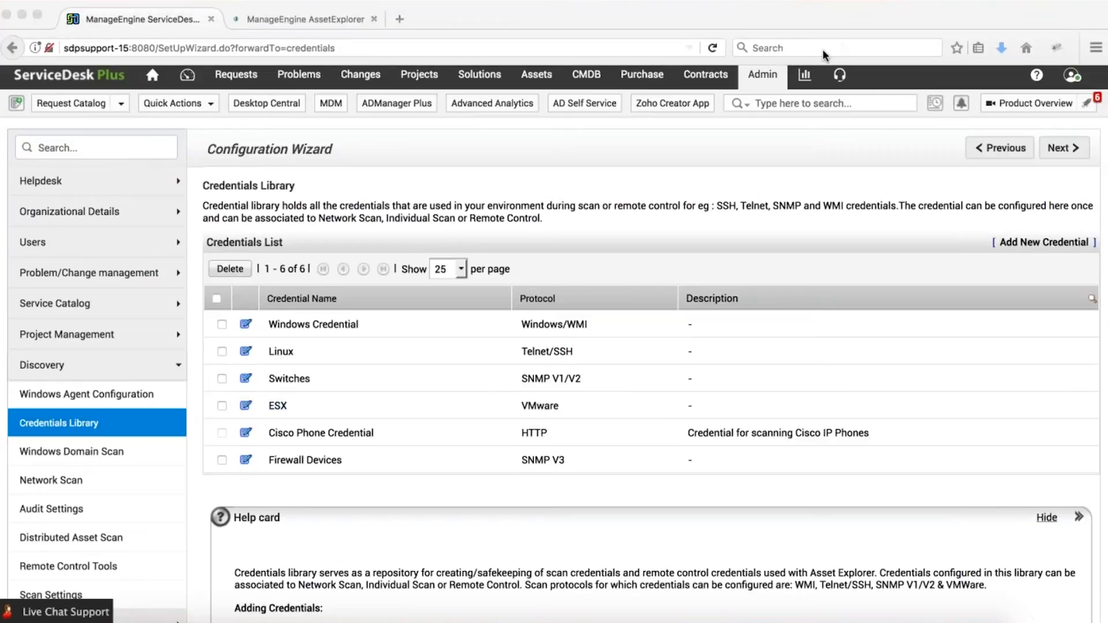
{"action": "left_click", "coordinate": [1033, 243]}
{"action": "left_click", "coordinate": [1032, 245]}
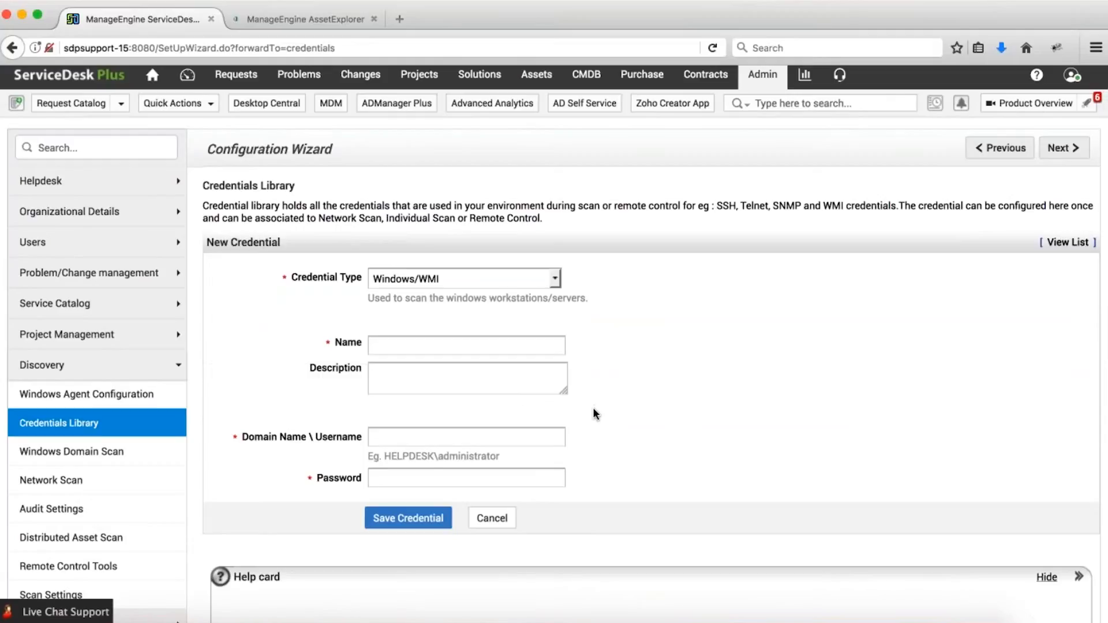
{"action": "left_click", "coordinate": [497, 282]}
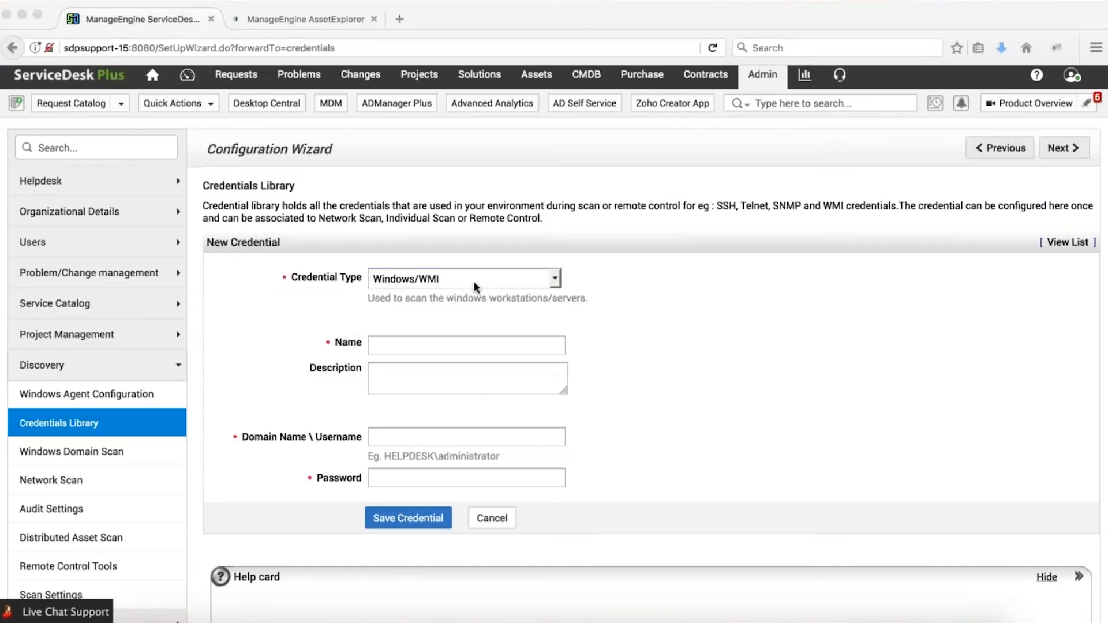
{"action": "left_click", "coordinate": [473, 280]}
{"action": "left_click", "coordinate": [474, 281]}
{"action": "left_click", "coordinate": [448, 310]}
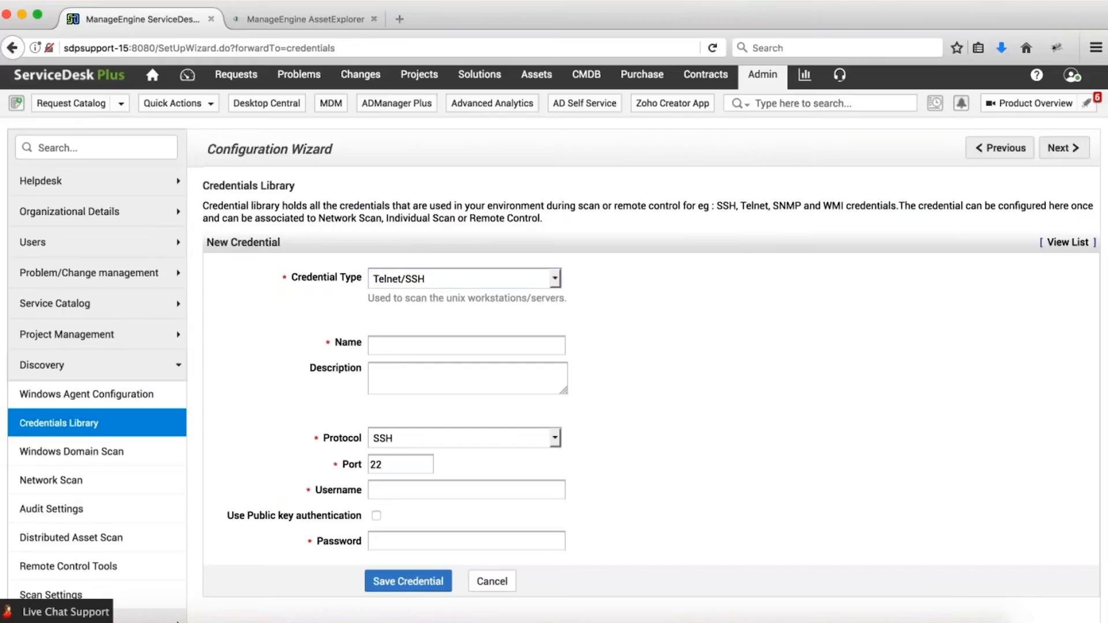
{"action": "left_click", "coordinate": [206, 106]}
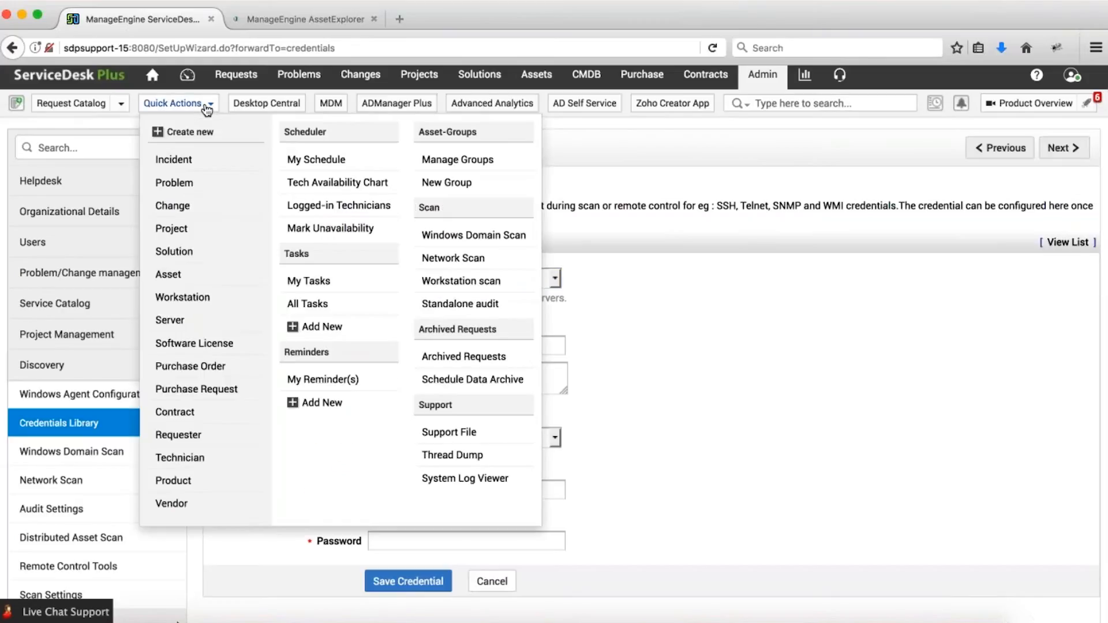
{"action": "left_click", "coordinate": [460, 303]}
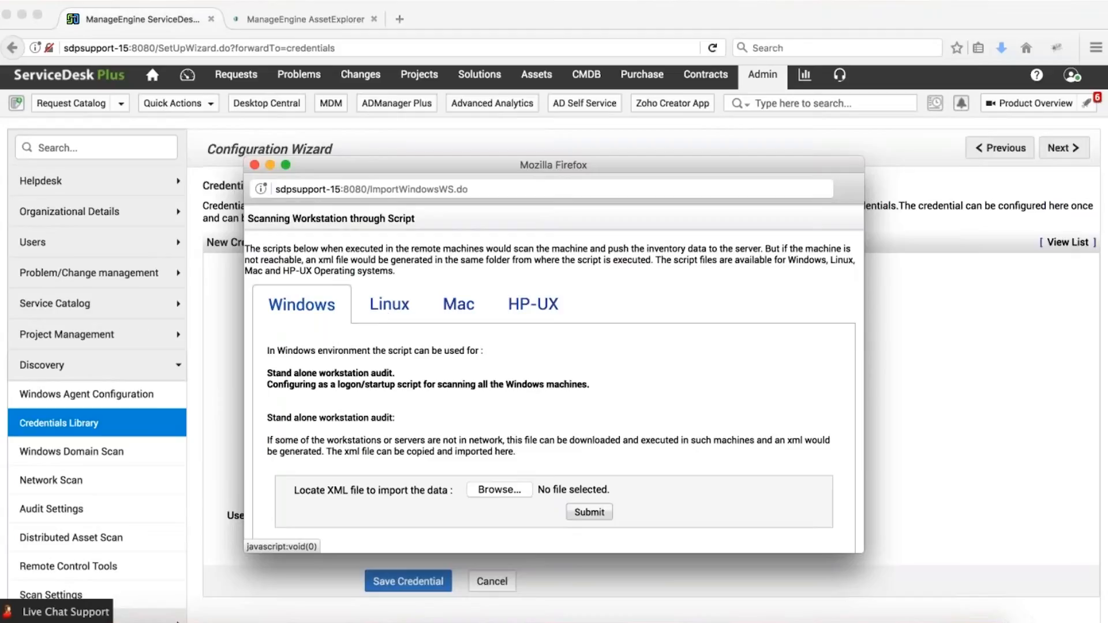
{"action": "left_click", "coordinate": [388, 312]}
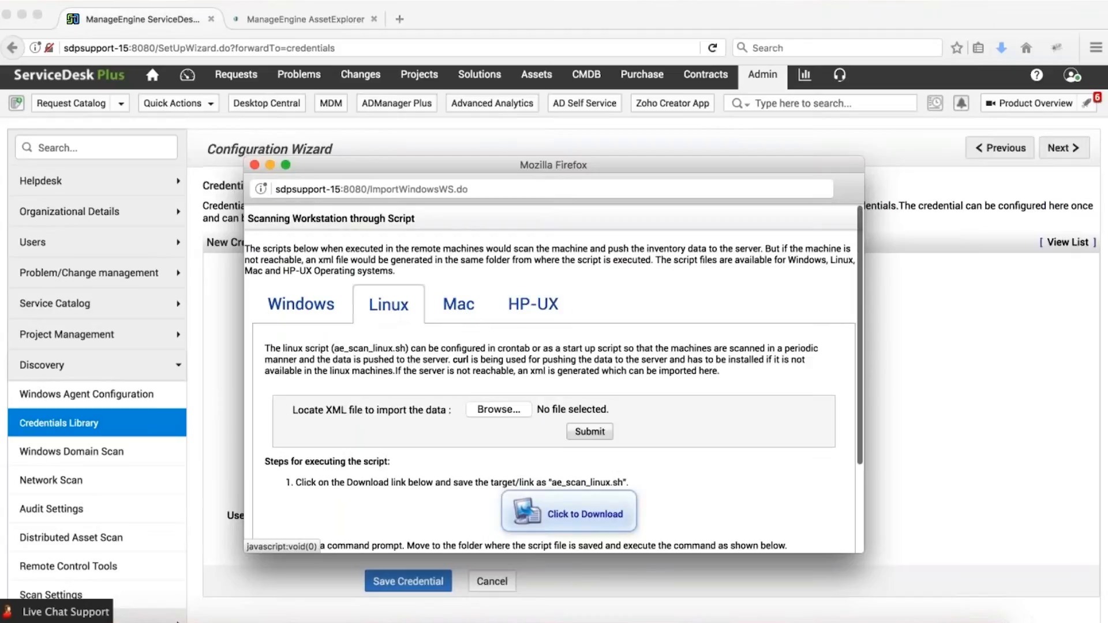
{"action": "scroll", "coordinate": [590, 470], "scroll_direction": "down", "scroll_amount": 2}
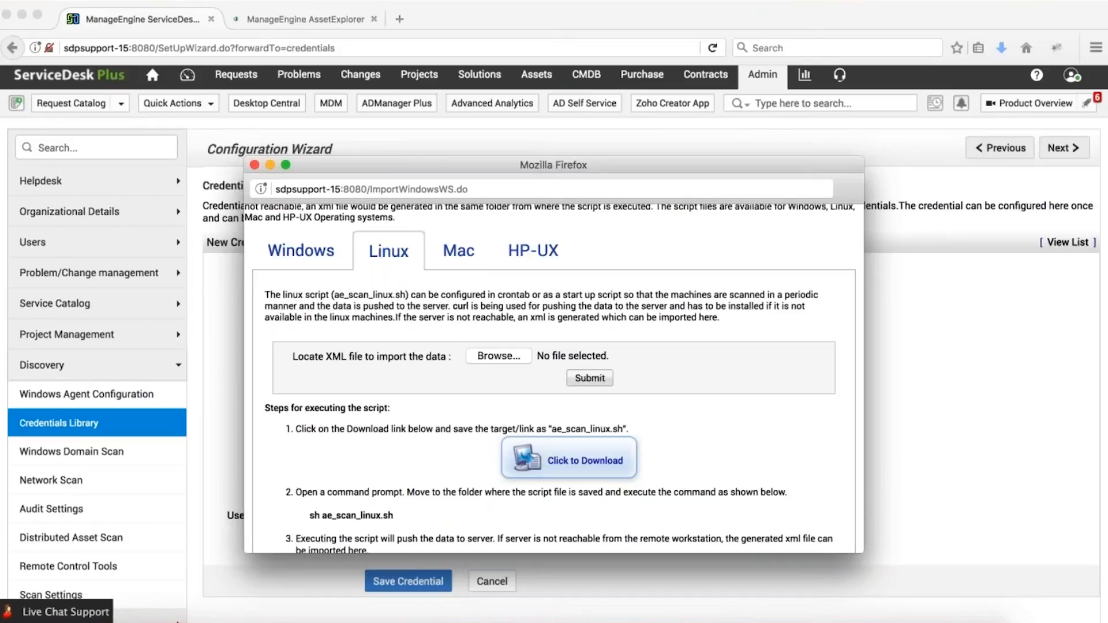
{"action": "left_click", "coordinate": [254, 164]}
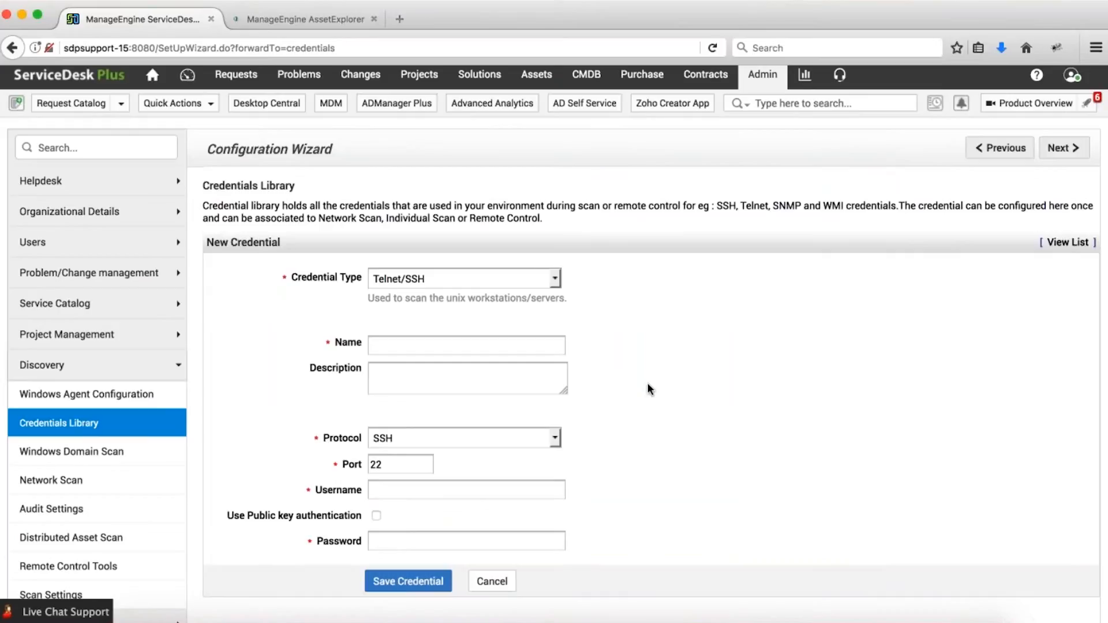
Change the new credential's type from VMware to Remote Control.
{"action": "left_click", "coordinate": [462, 279]}
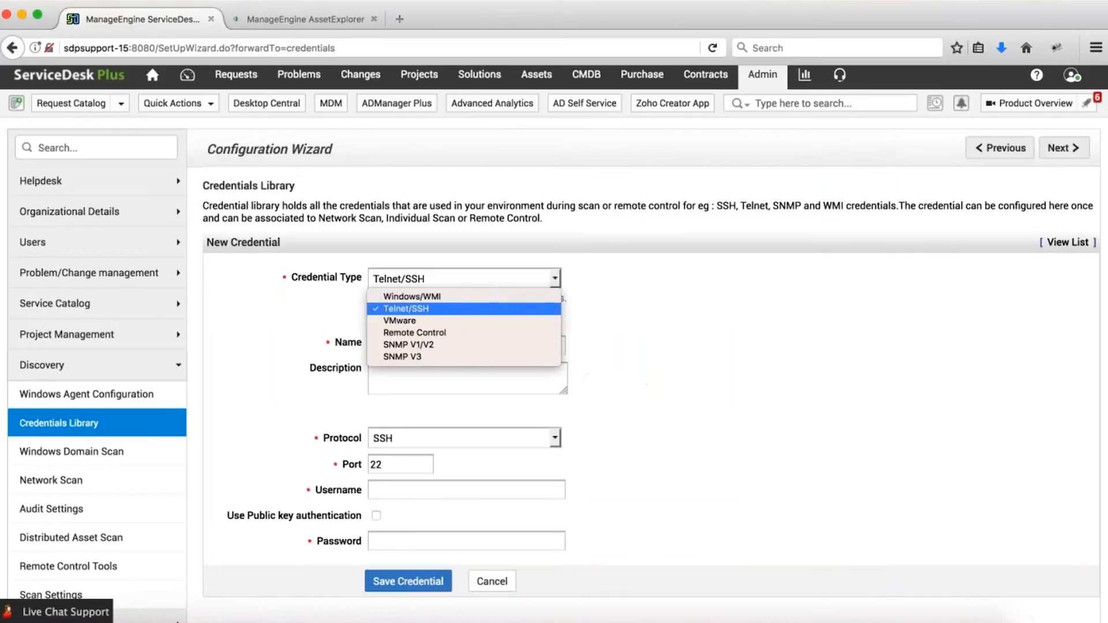
{"action": "left_click", "coordinate": [462, 320]}
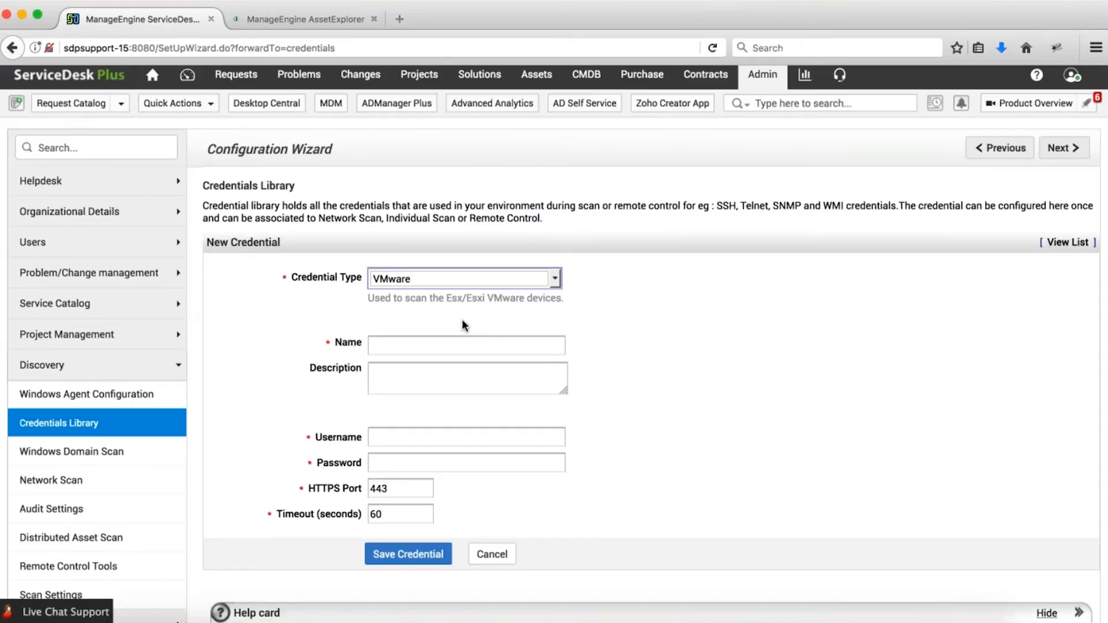
{"action": "left_click", "coordinate": [404, 437]}
{"action": "left_click", "coordinate": [391, 460]}
{"action": "left_click", "coordinate": [357, 453]}
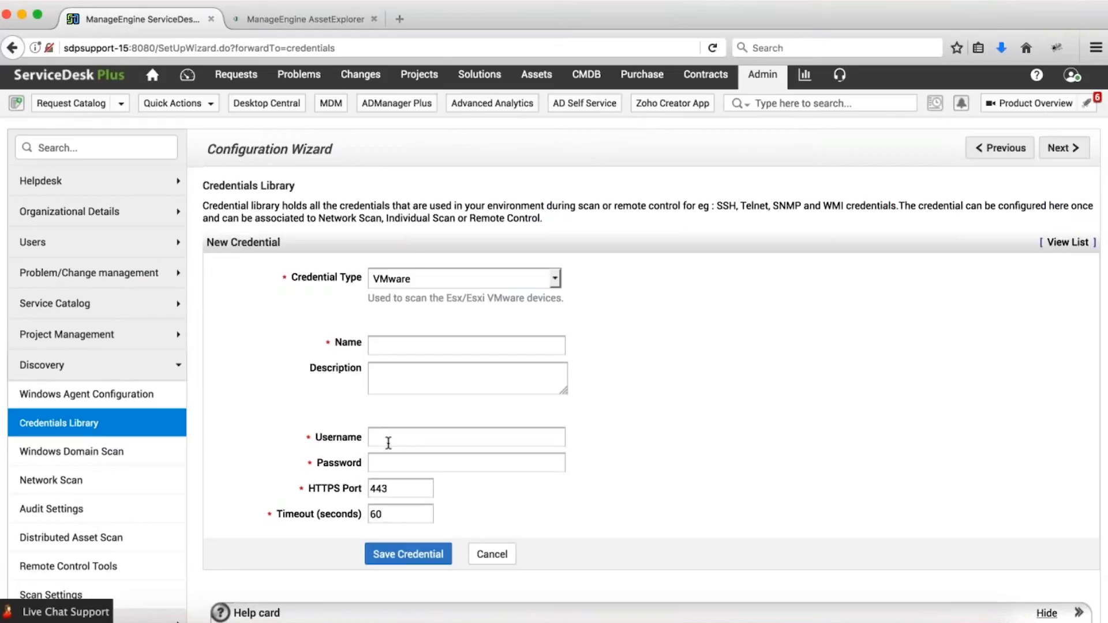
{"action": "left_click", "coordinate": [414, 279]}
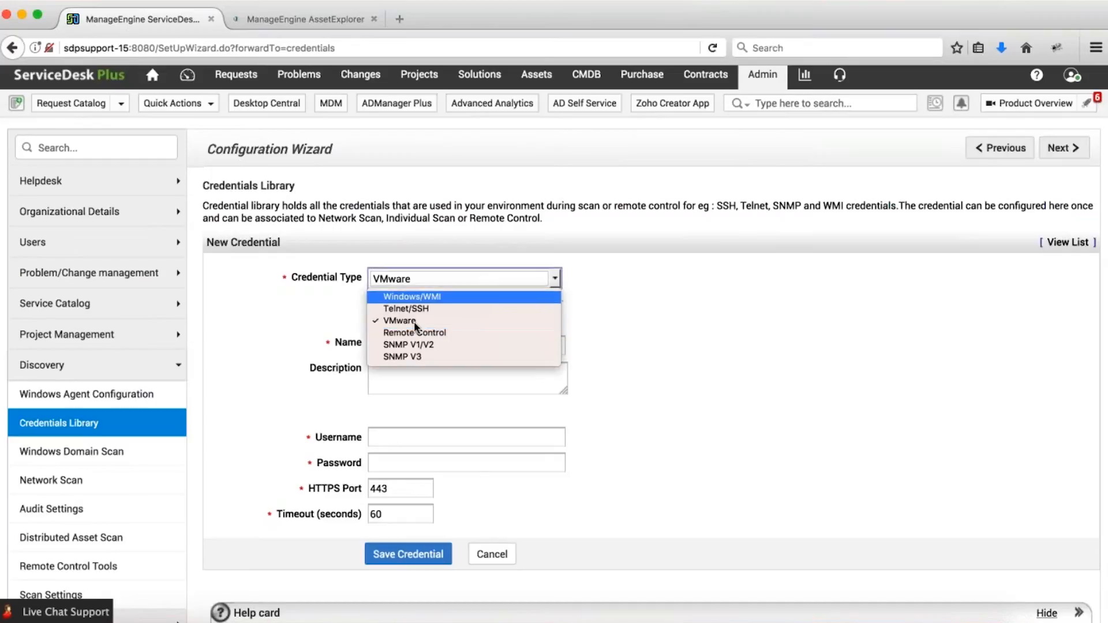
{"action": "left_click", "coordinate": [420, 333]}
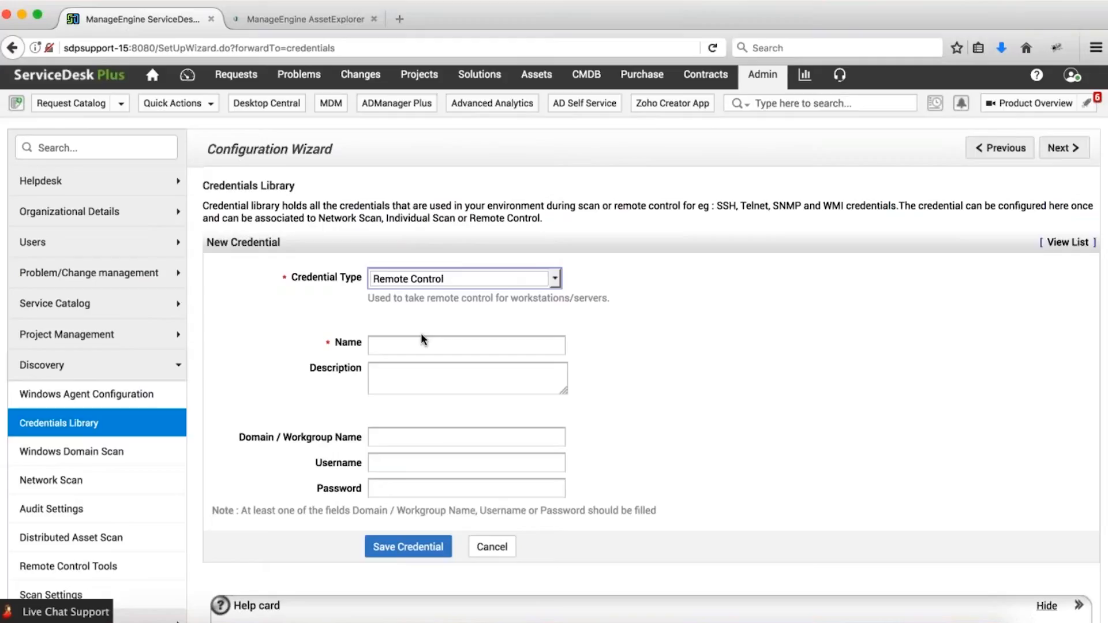
Keep Remote Control and show the list of six saved credentials.
{"action": "left_click", "coordinate": [432, 279]}
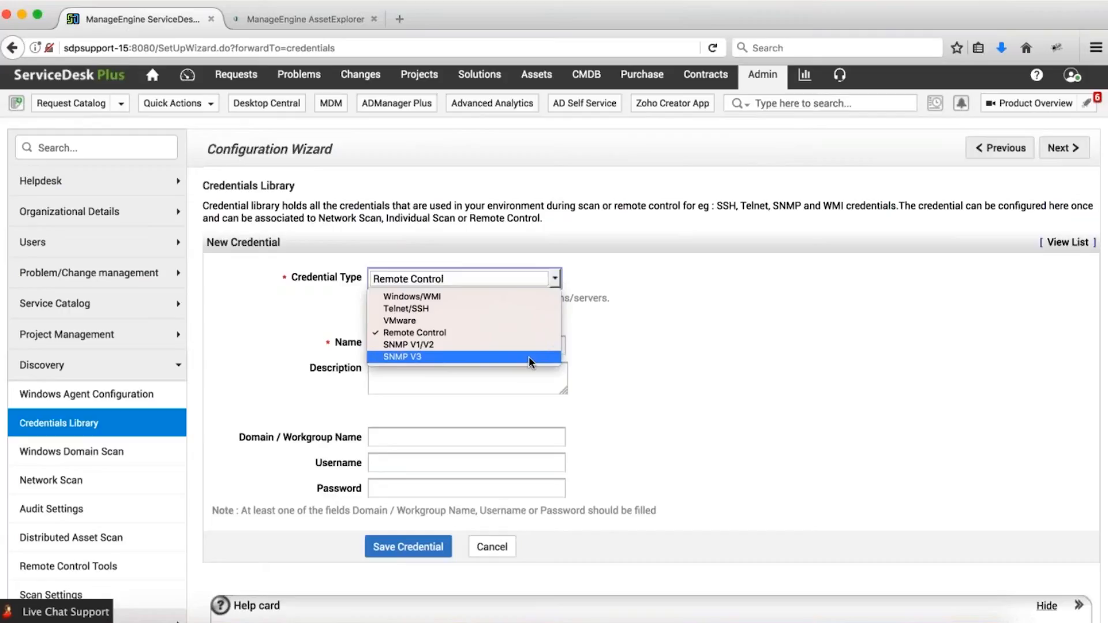
{"action": "left_click", "coordinate": [684, 344]}
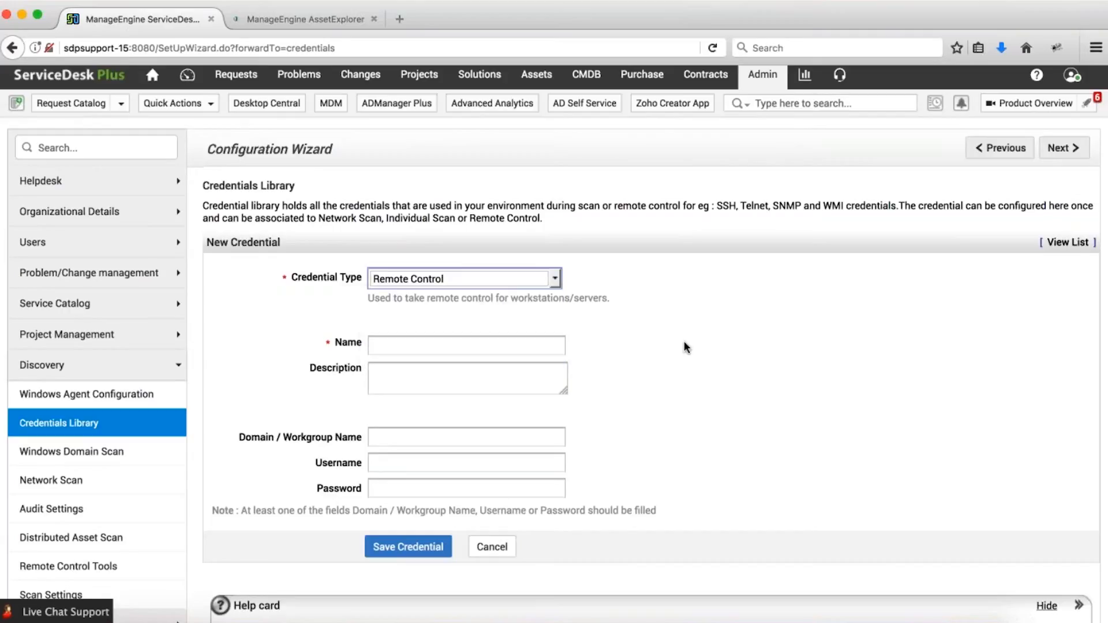
{"action": "left_click", "coordinate": [1068, 243]}
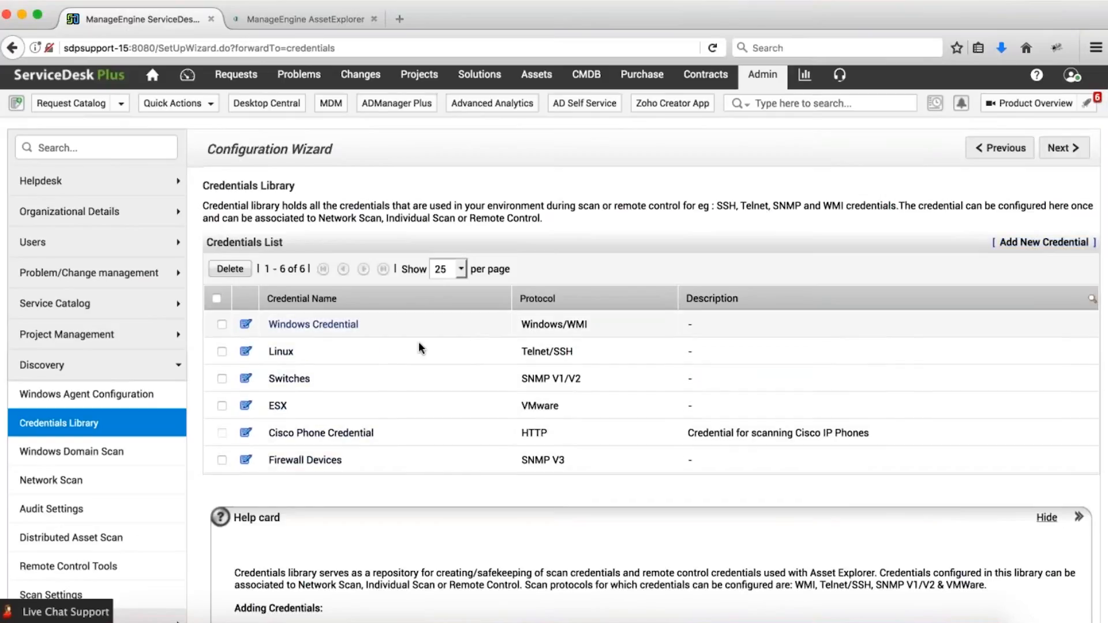
Edit the 172.21.160.0 network, adding then removing an extra Linux credential slot.
{"action": "left_click", "coordinate": [86, 482]}
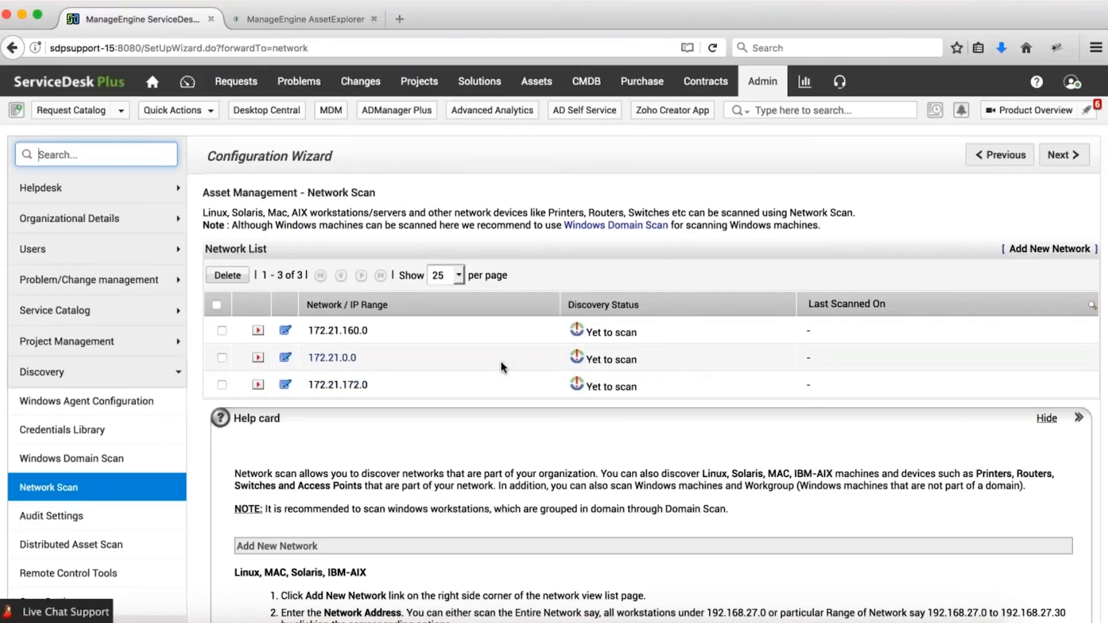
{"action": "left_click", "coordinate": [286, 333]}
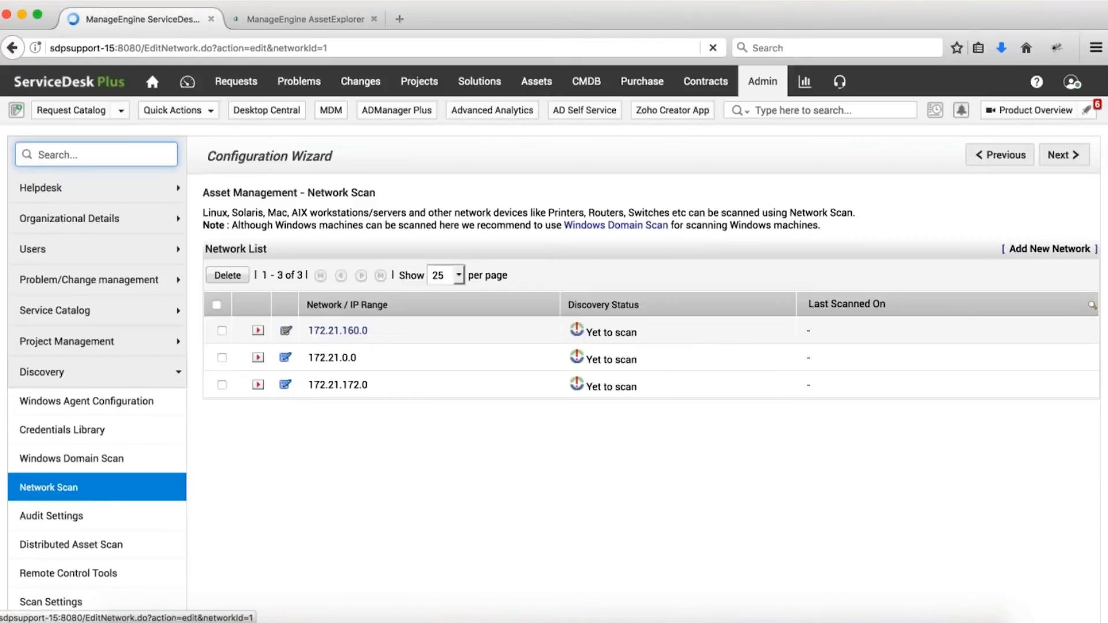
{"action": "scroll", "coordinate": [666, 362], "scroll_direction": "down", "scroll_amount": 4}
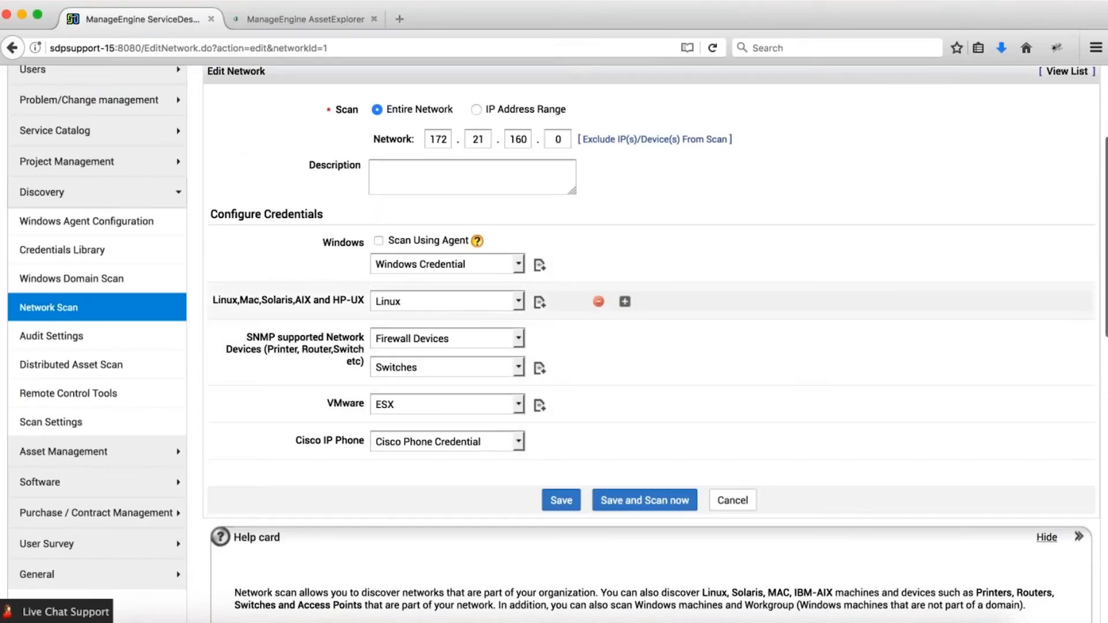
{"action": "left_click", "coordinate": [625, 301]}
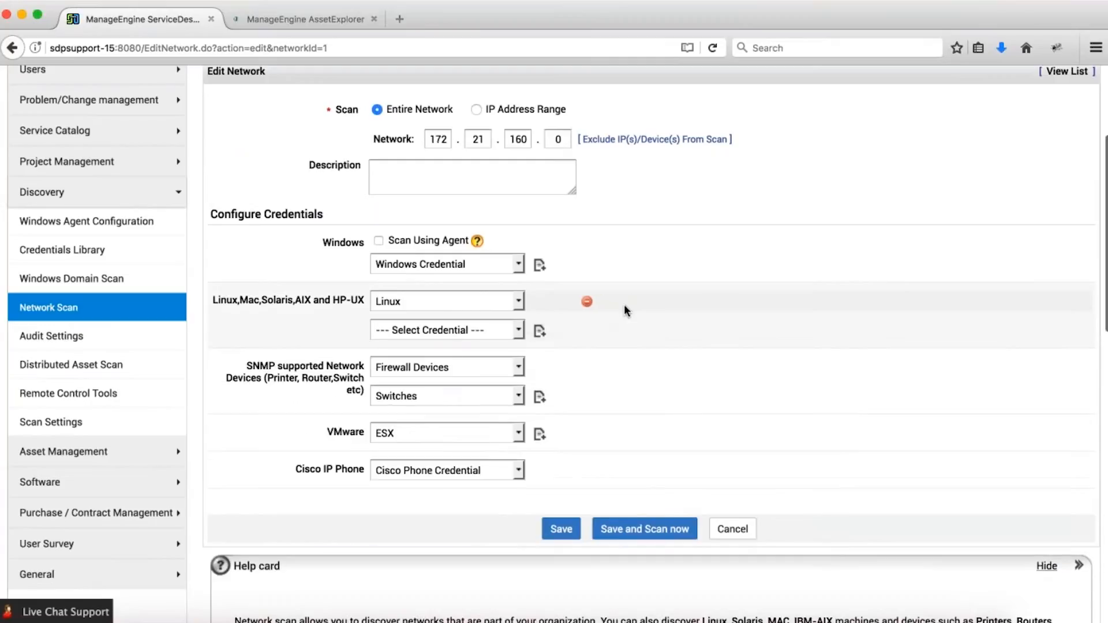
{"action": "left_click", "coordinate": [486, 336]}
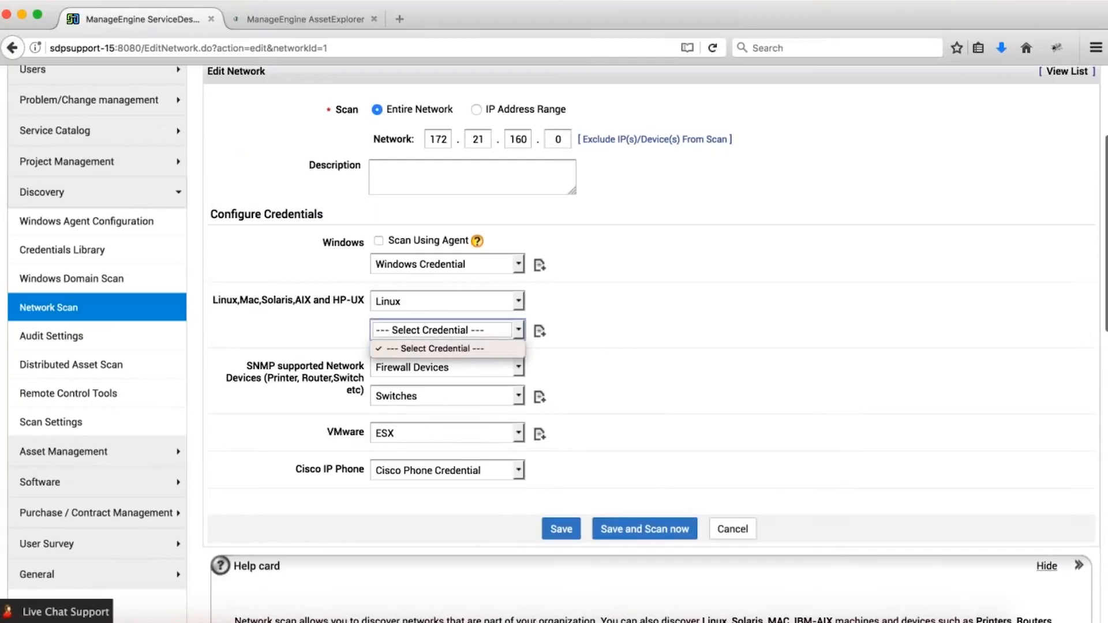
{"action": "left_click", "coordinate": [590, 335]}
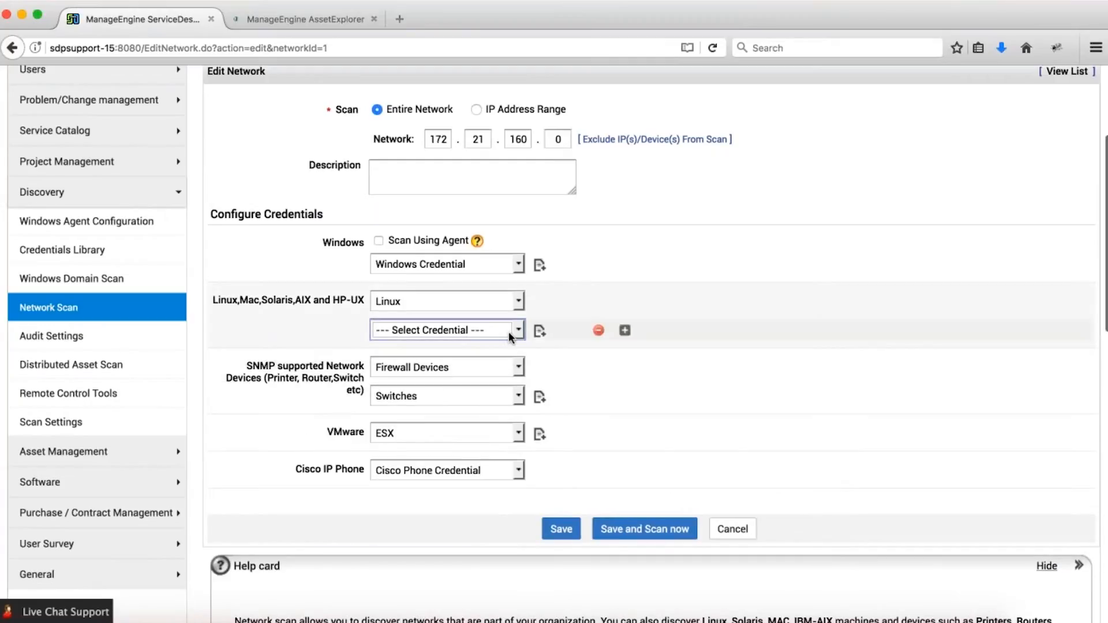
{"action": "left_click", "coordinate": [598, 330]}
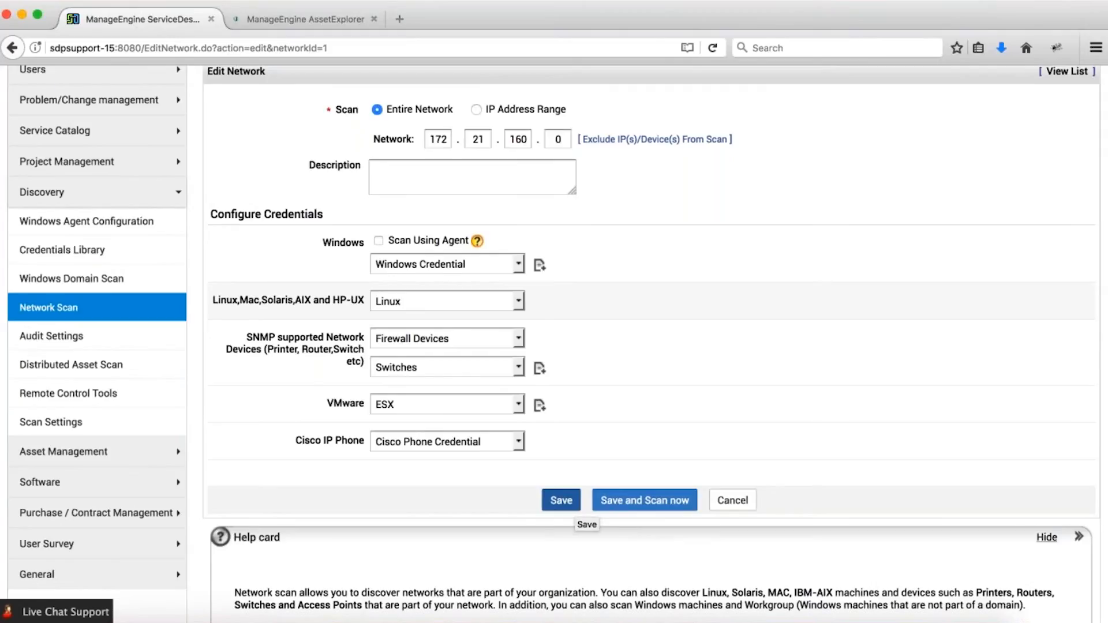
Save the network's scan settings unchanged and open the Schedule Scan settings.
{"action": "left_click", "coordinate": [562, 500]}
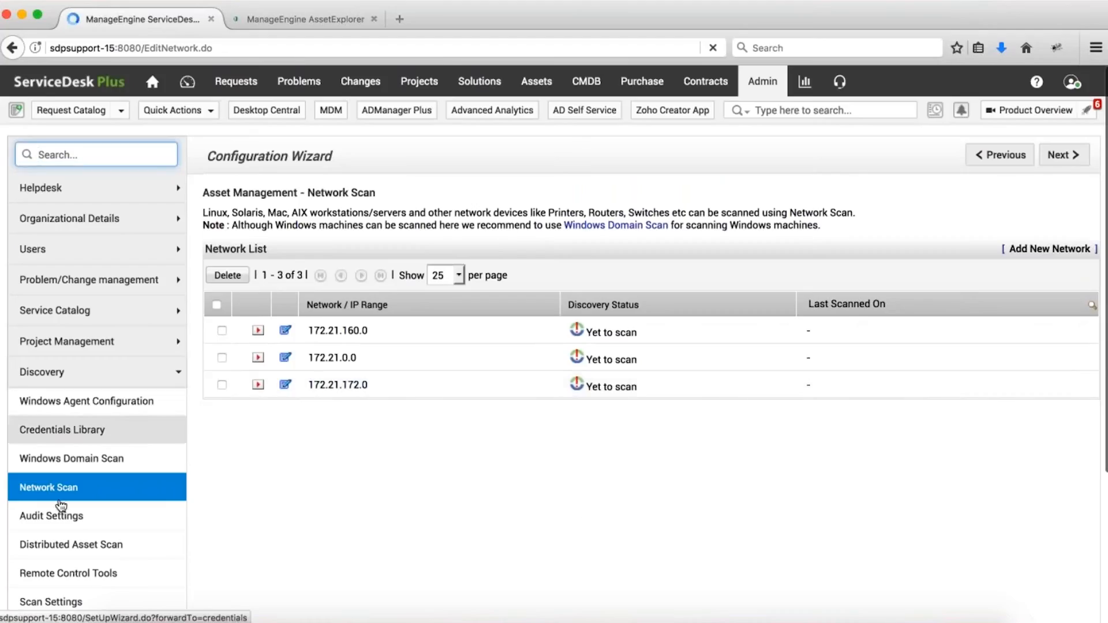
{"action": "scroll", "coordinate": [265, 480], "scroll_direction": "down", "scroll_amount": 3}
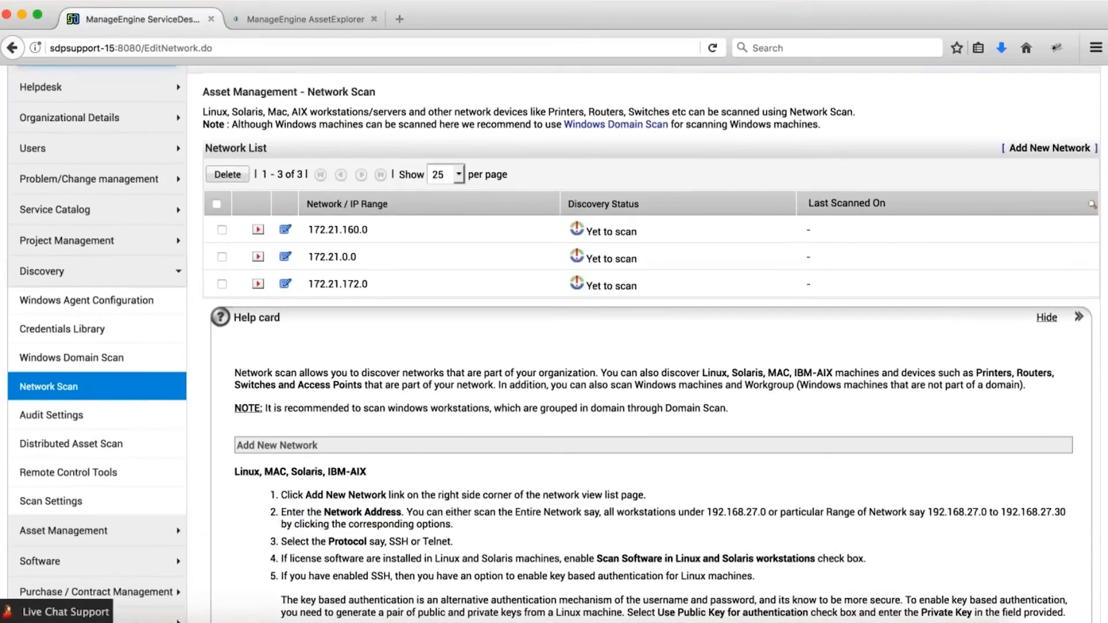
{"action": "left_click", "coordinate": [56, 424]}
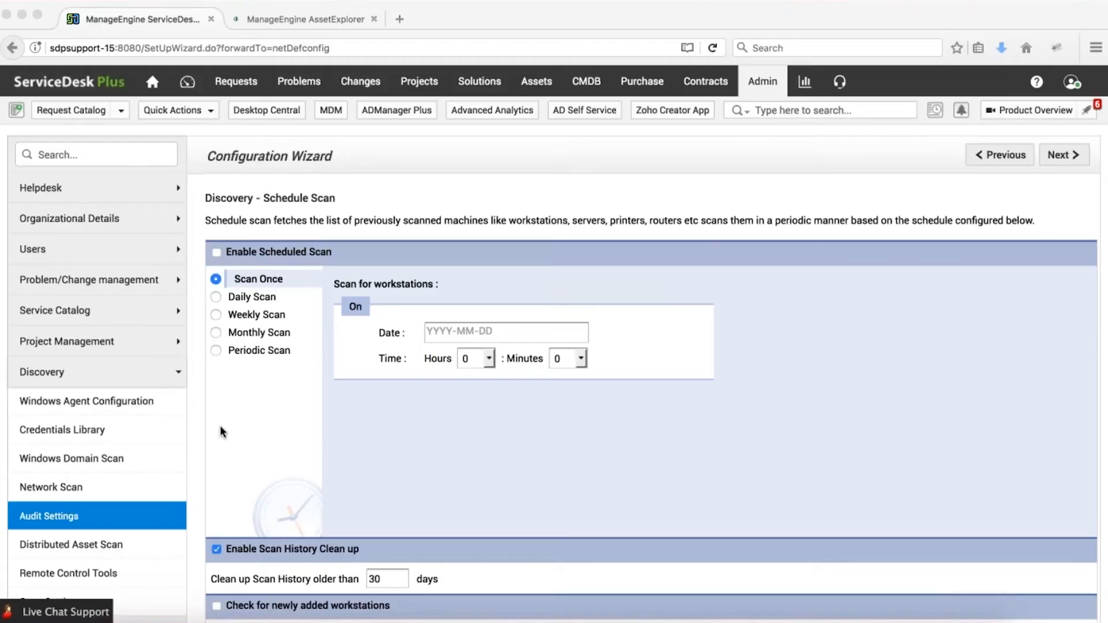
{"action": "left_click", "coordinate": [242, 427]}
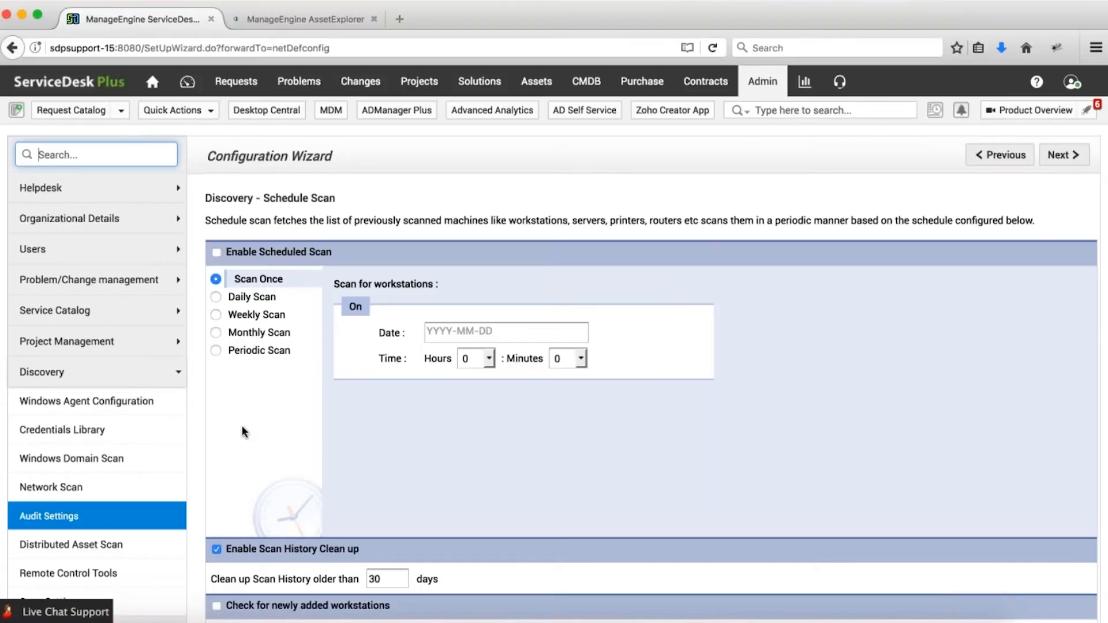
{"action": "scroll", "coordinate": [242, 431], "scroll_direction": "down", "scroll_amount": 1}
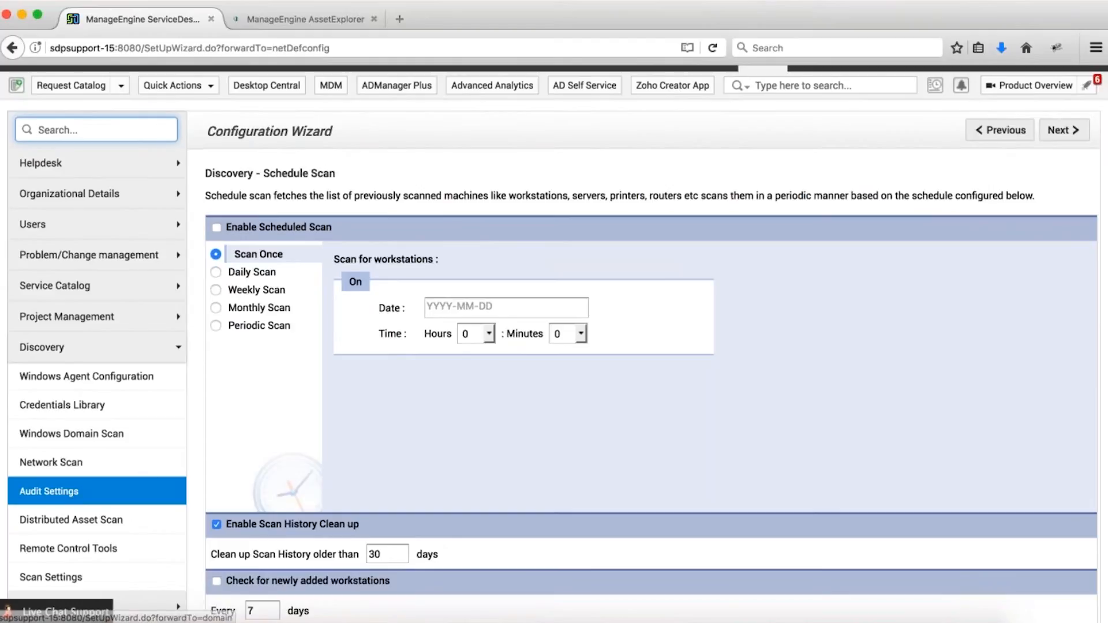
{"action": "left_click", "coordinate": [217, 227]}
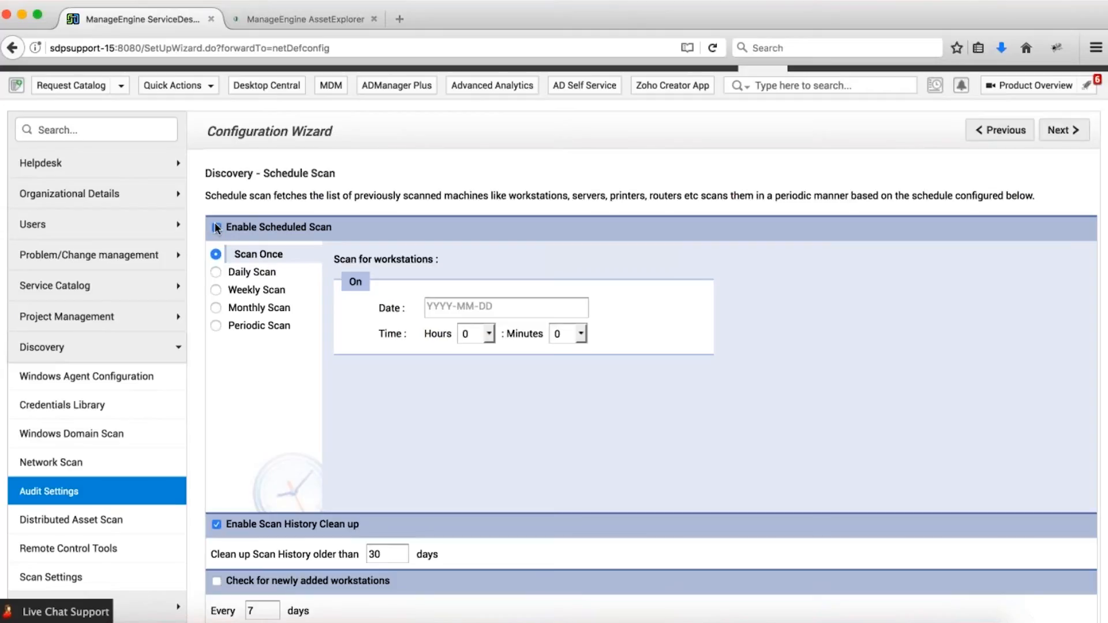
{"action": "left_click", "coordinate": [217, 228]}
{"action": "scroll", "coordinate": [333, 328], "scroll_direction": "down", "scroll_amount": 3}
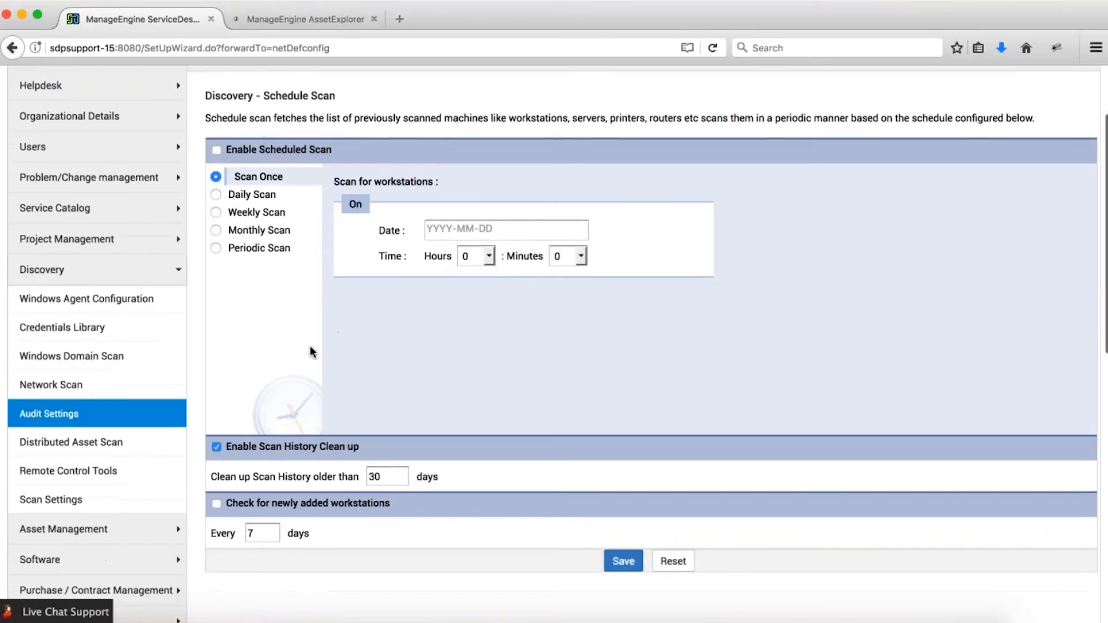
{"action": "left_click", "coordinate": [107, 448]}
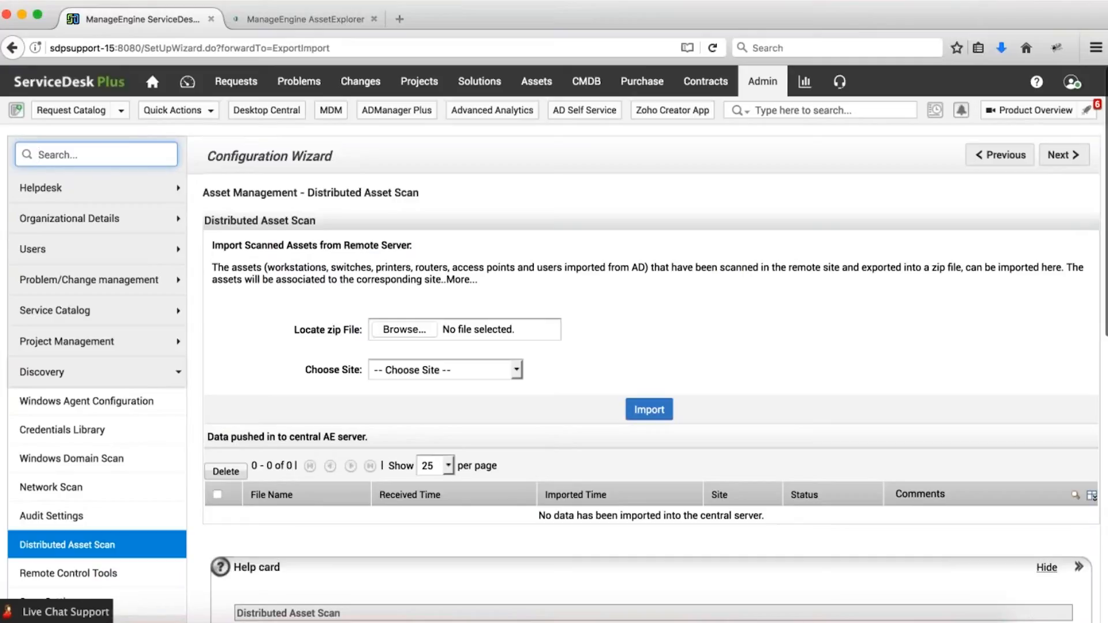
Scroll through the Distributed Asset Scan help card, then switch to the AssetExplorer login tab.
{"action": "scroll", "coordinate": [554, 346], "scroll_direction": "down", "scroll_amount": 4}
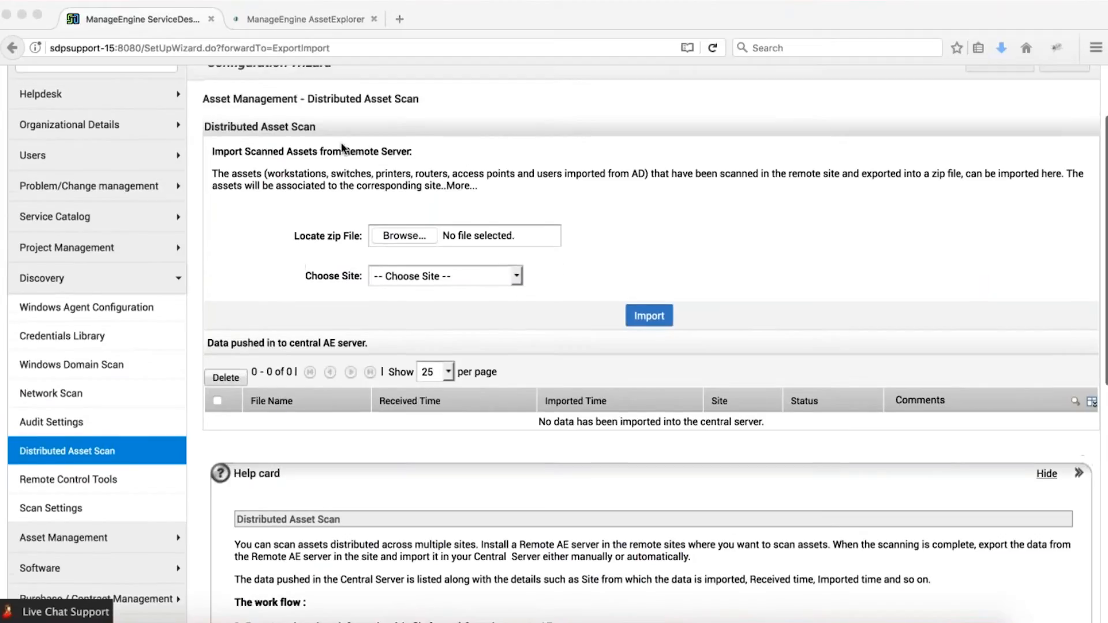
{"action": "left_click", "coordinate": [317, 19]}
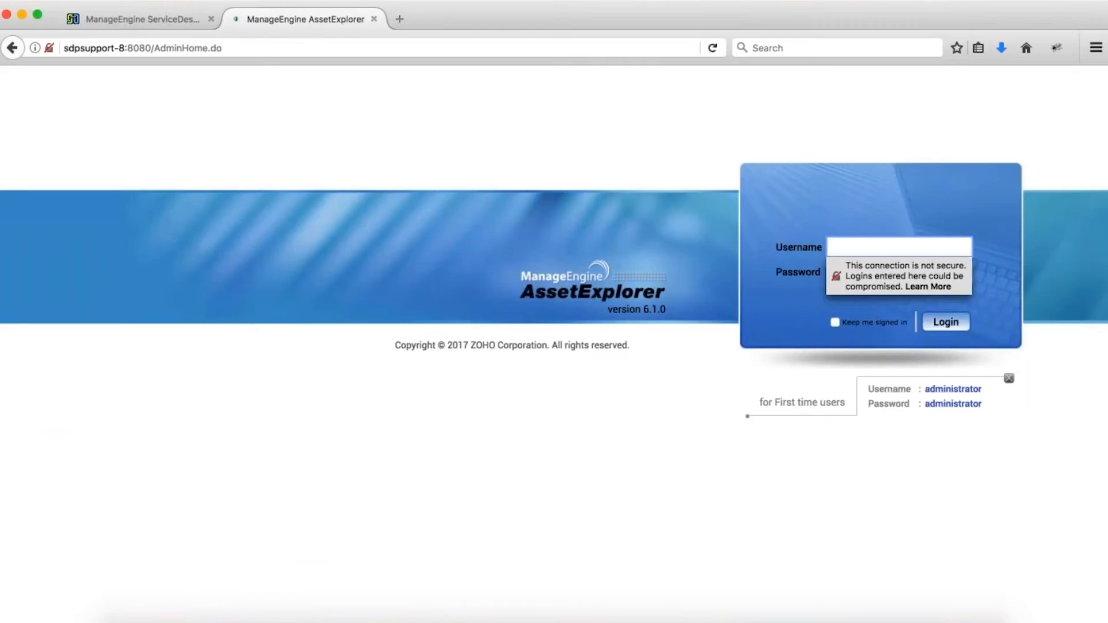
Log in to AssetExplorer with the default first-time credentials and dismiss the save-login prompt.
{"action": "double_click", "coordinate": [952, 389]}
{"action": "key", "text": "super+c"}
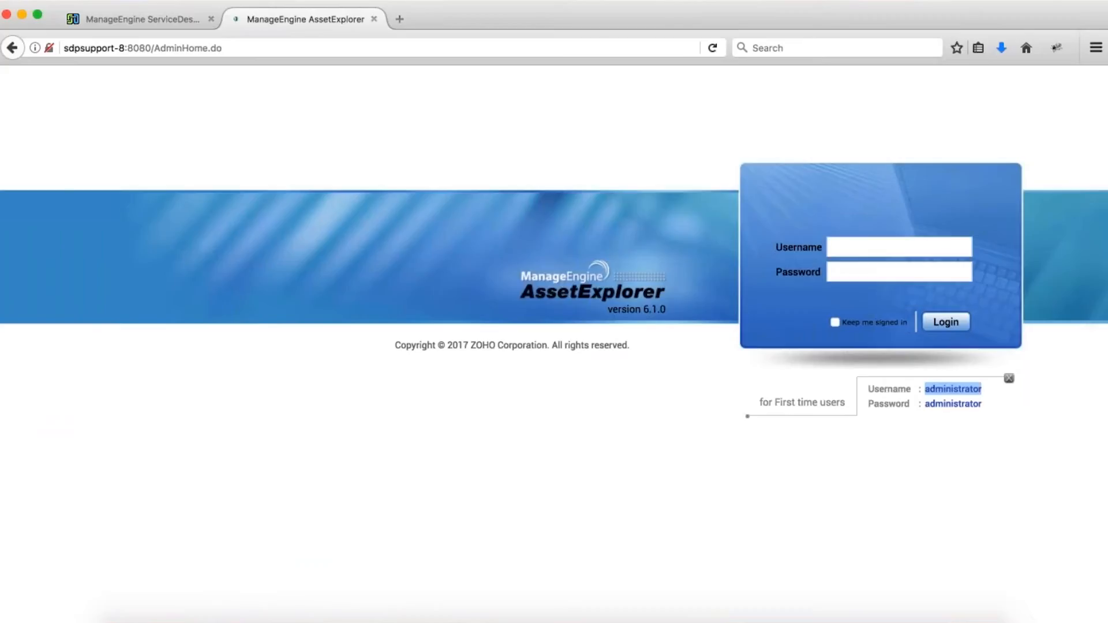
{"action": "left_click", "coordinate": [834, 241]}
{"action": "key", "text": "super+v"}
{"action": "key", "text": "Tab"}
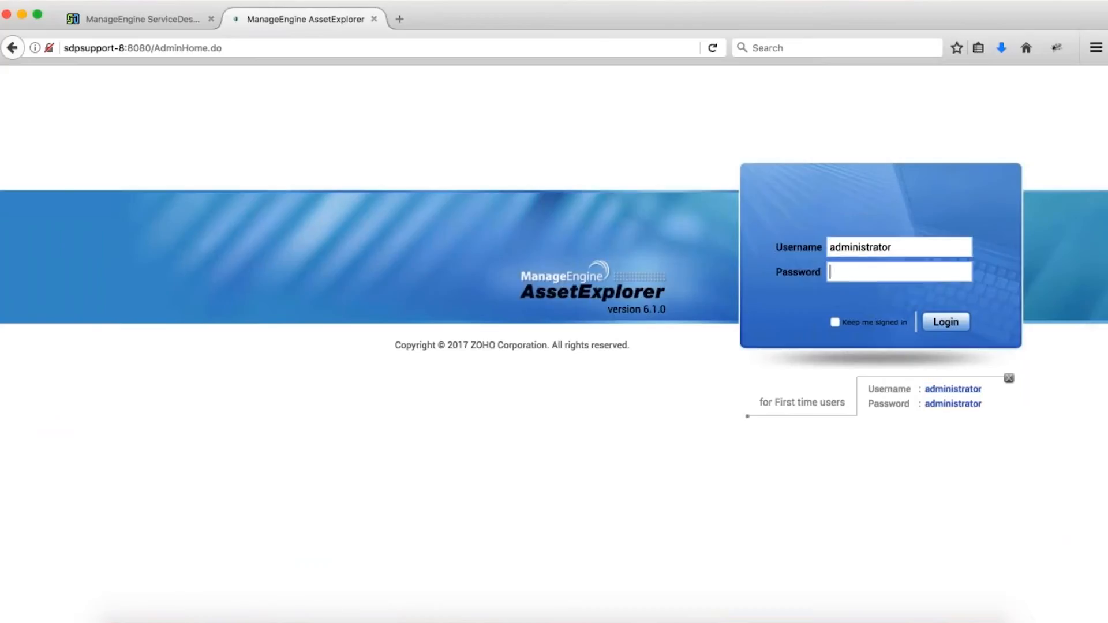
{"action": "key", "text": "super+v"}
{"action": "left_click", "coordinate": [946, 322]}
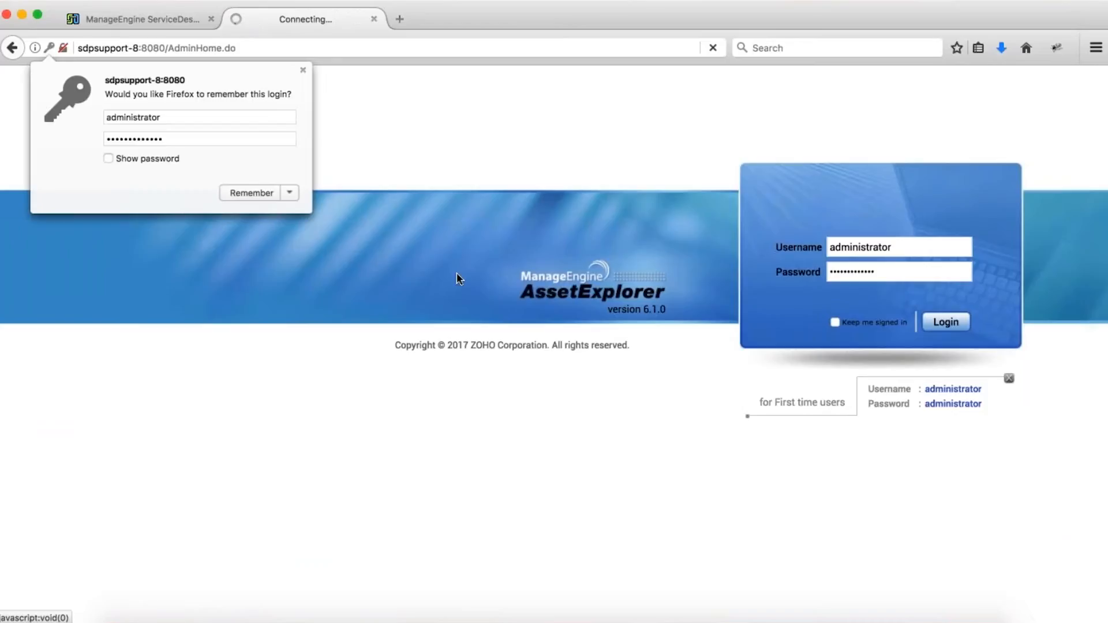
{"action": "left_click", "coordinate": [303, 69]}
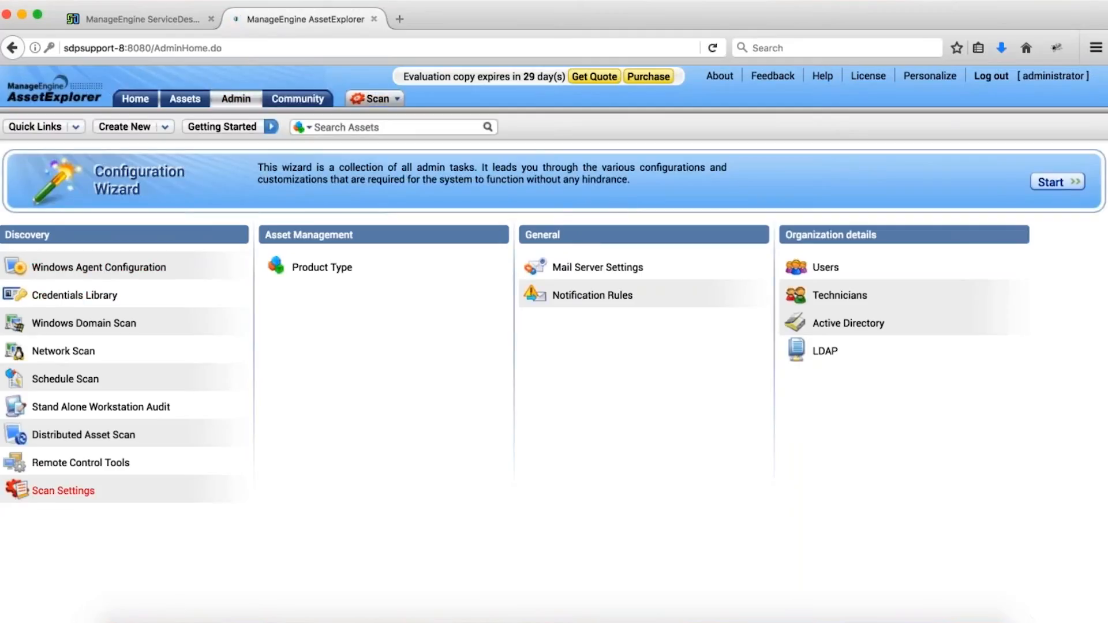
Open Distributed Asset Scan, check the central server settings, and review the sync schedule form.
{"action": "left_click", "coordinate": [97, 444]}
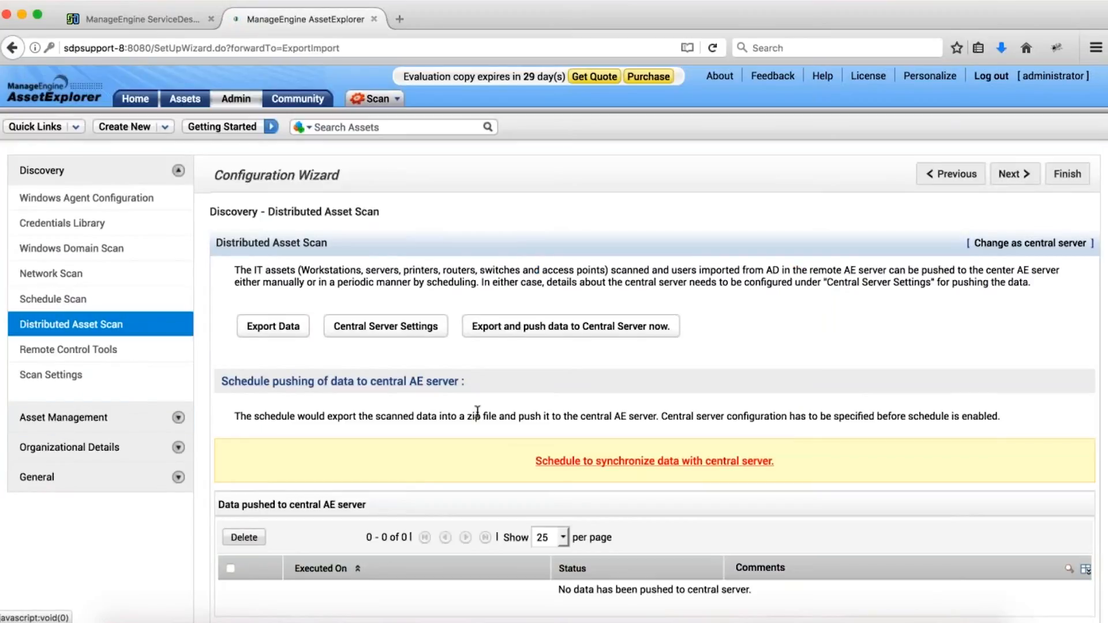
{"action": "left_click", "coordinate": [385, 326]}
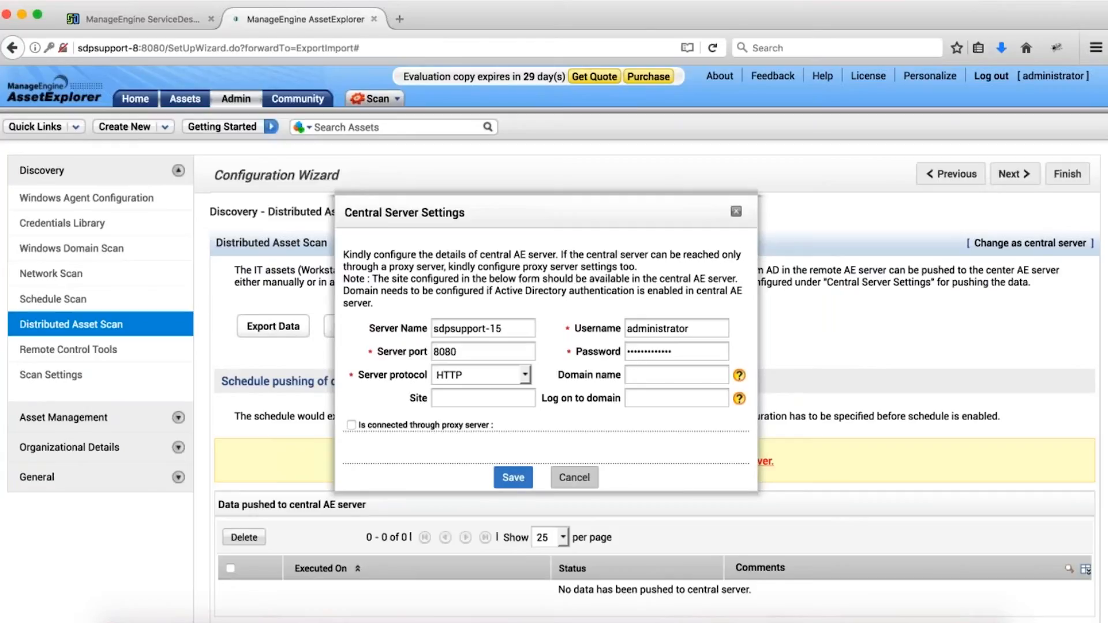
{"action": "left_click", "coordinate": [568, 479]}
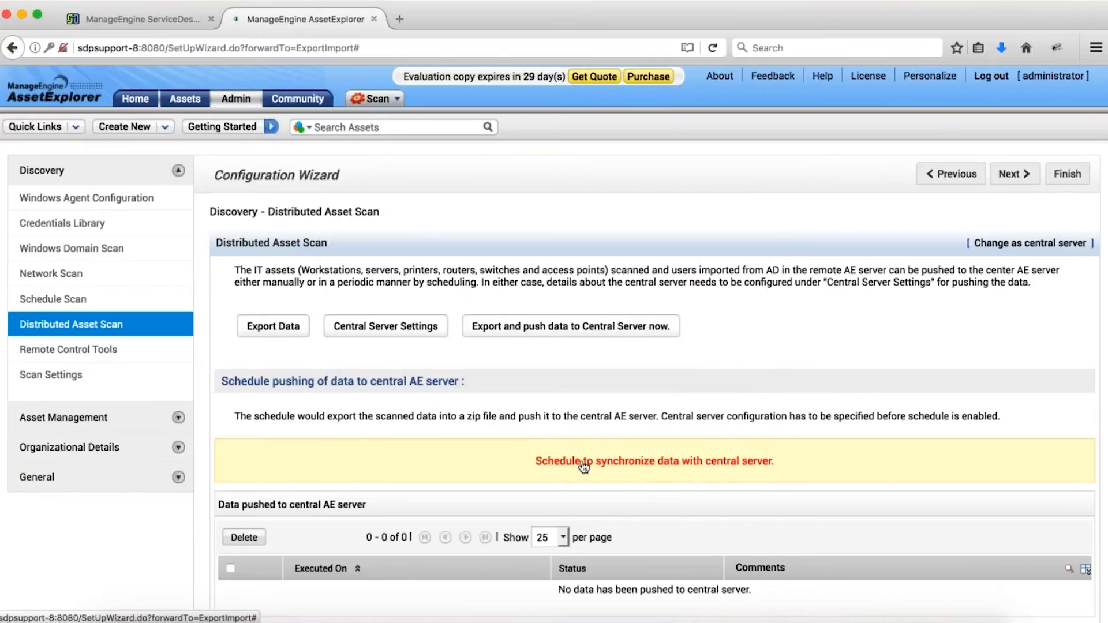
{"action": "left_click", "coordinate": [584, 462]}
{"action": "scroll", "coordinate": [584, 469], "scroll_direction": "down", "scroll_amount": 7}
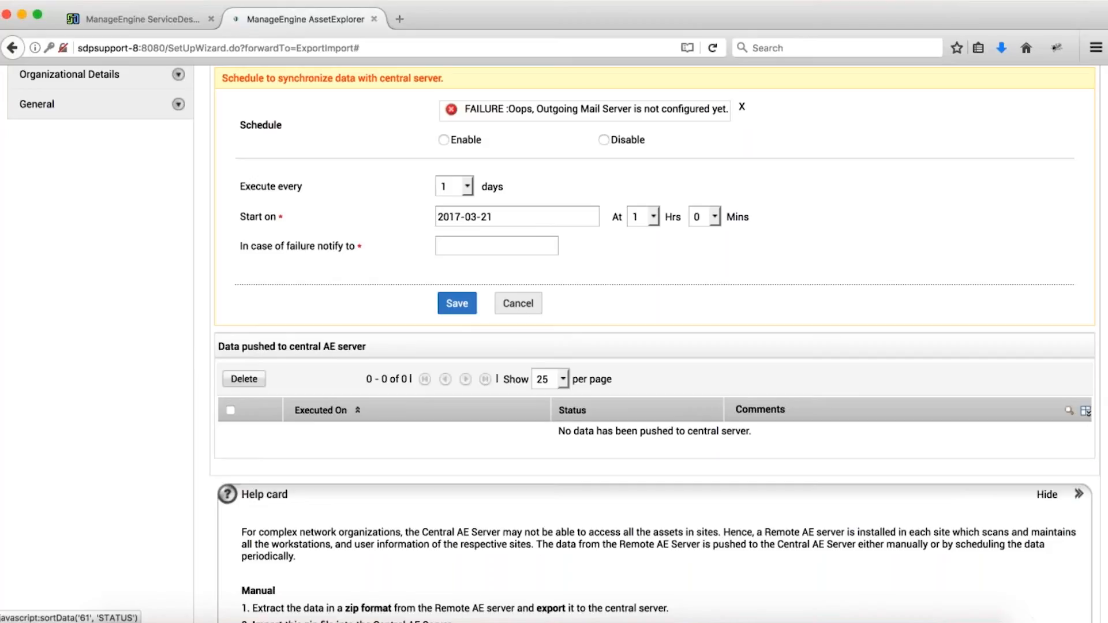
{"action": "scroll", "coordinate": [542, 384], "scroll_direction": "up", "scroll_amount": 7}
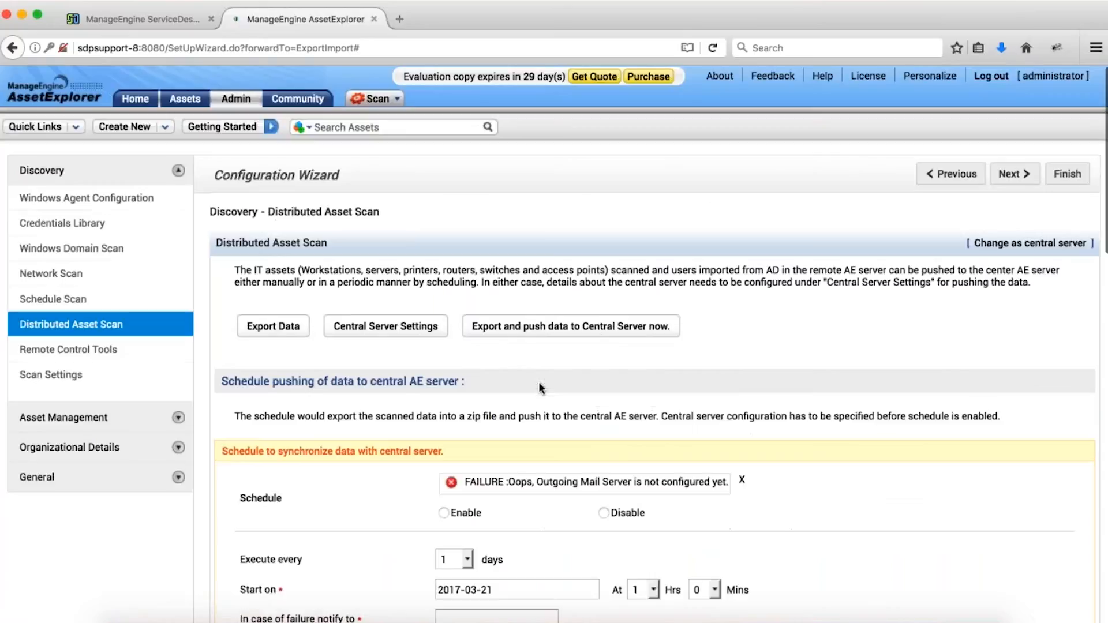
Review ServiceDesk Plus's Distributed Asset Scan import page, then open a new blank tab.
{"action": "left_click", "coordinate": [130, 19]}
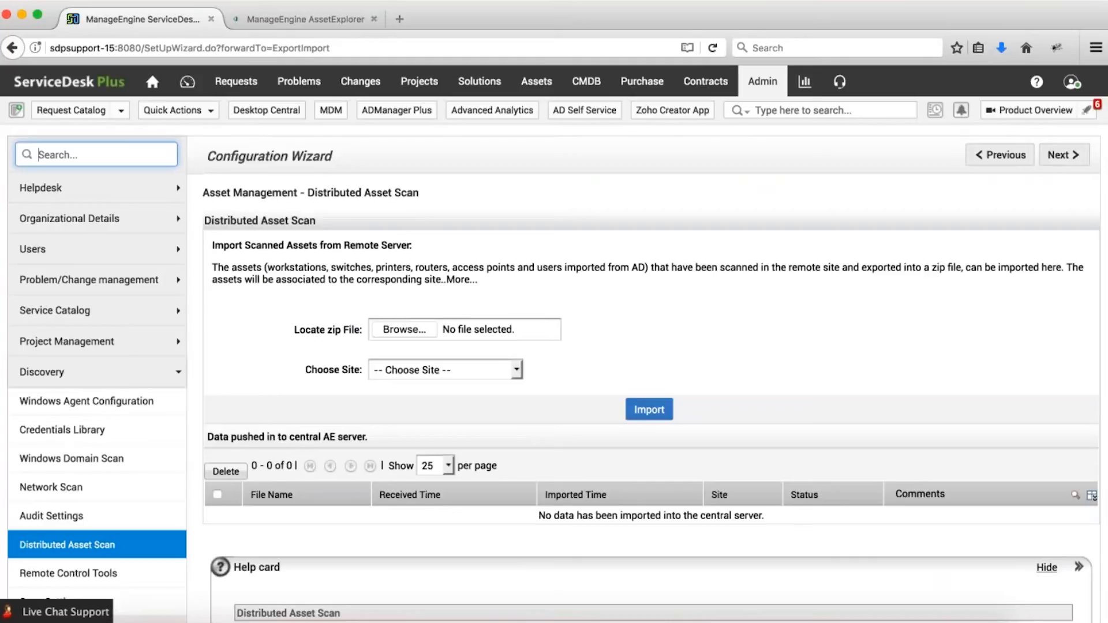
{"action": "scroll", "coordinate": [617, 267], "scroll_direction": "down", "scroll_amount": 5}
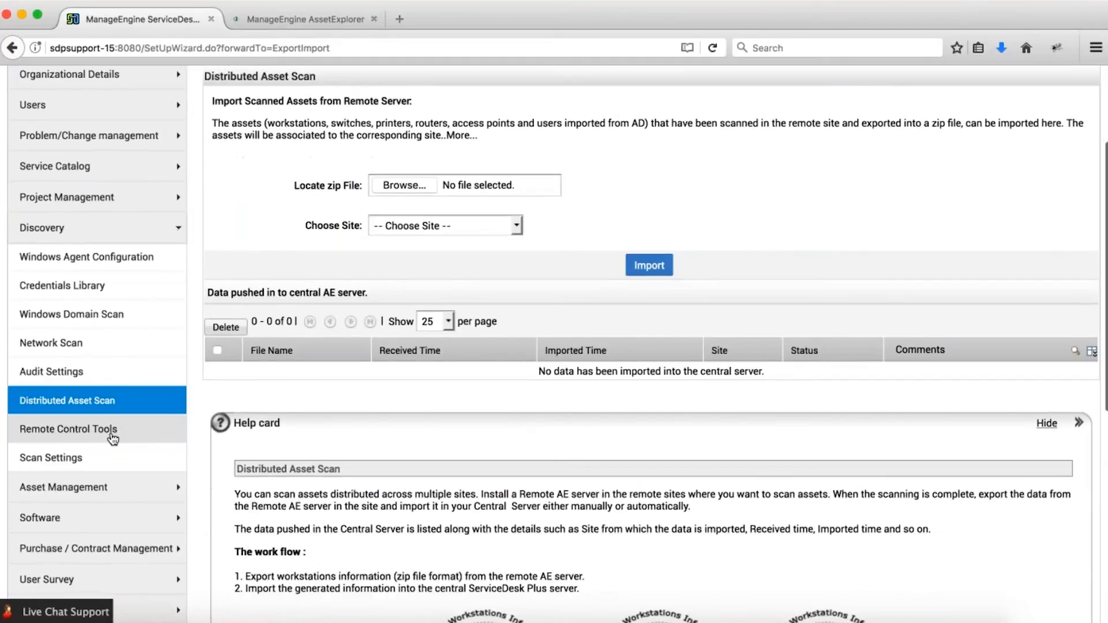
{"action": "scroll", "coordinate": [364, 387], "scroll_direction": "up", "scroll_amount": 1}
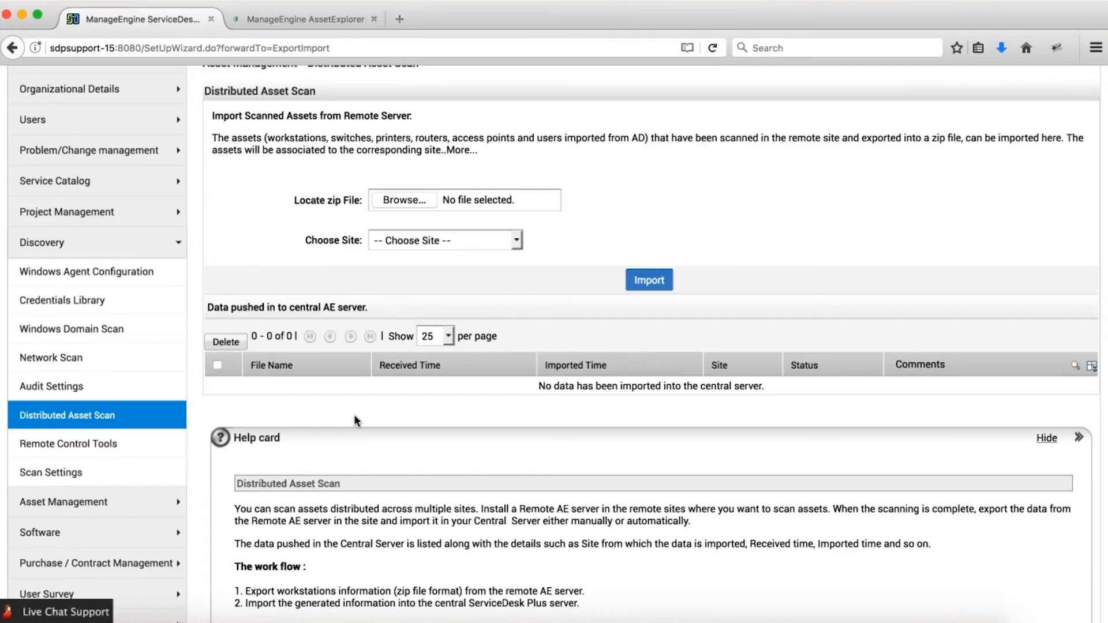
{"action": "scroll", "coordinate": [354, 420], "scroll_direction": "up", "scroll_amount": 5}
{"action": "left_click_drag", "start_coordinate": [256, 266], "coordinate": [580, 264]}
{"action": "left_click", "coordinate": [580, 264]}
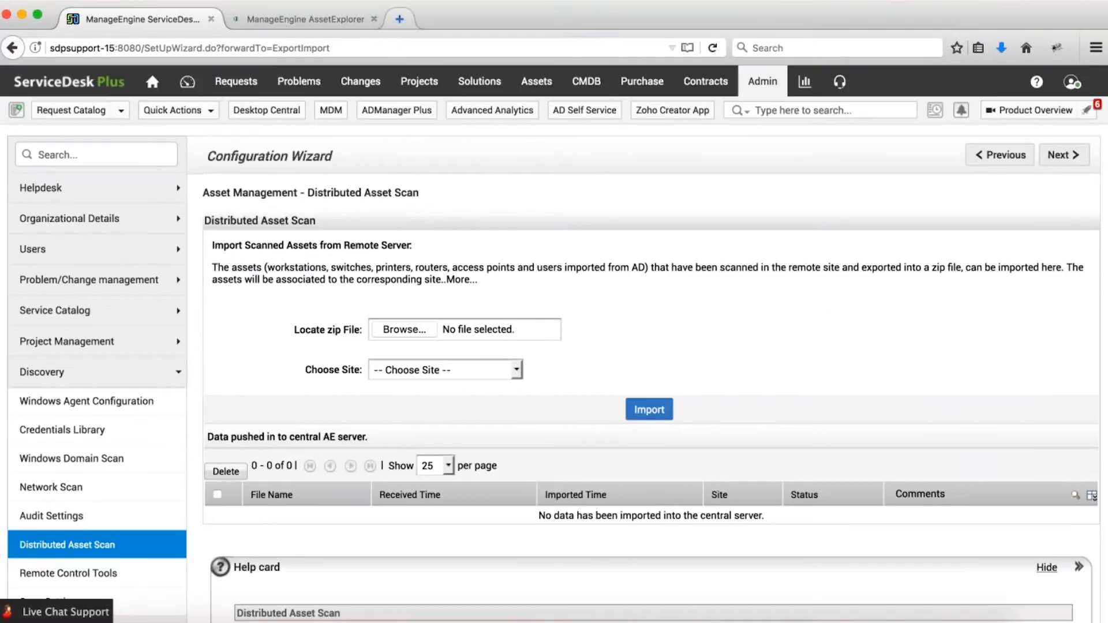
{"action": "left_click", "coordinate": [400, 19]}
{"action": "left_click", "coordinate": [271, 0]}
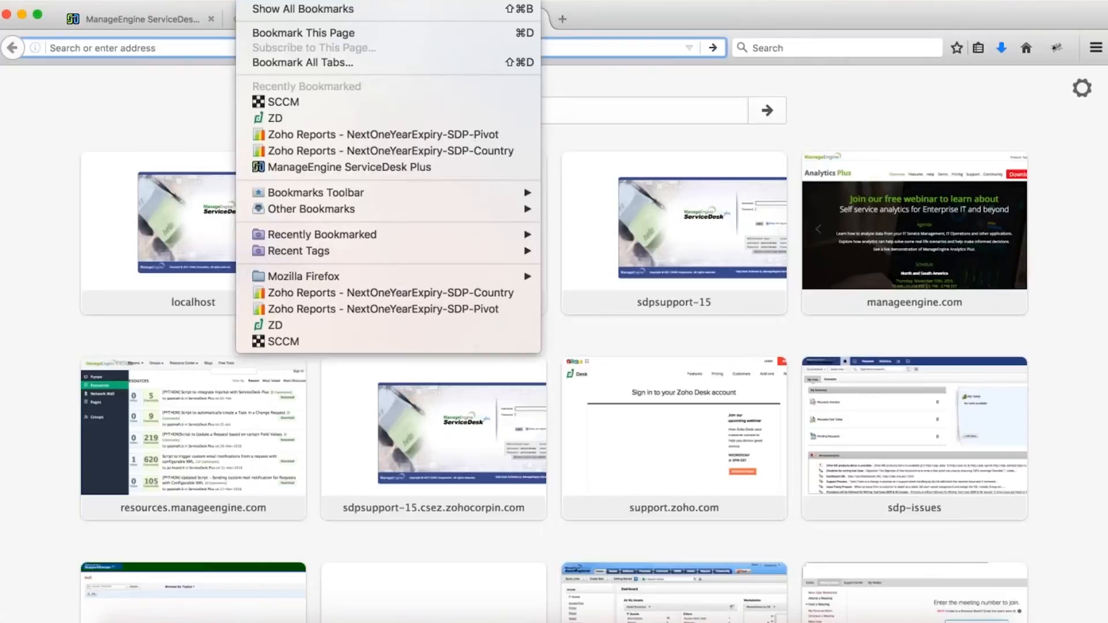
Open the SCCM connector article from bookmarks and scroll to its download link.
{"action": "left_click", "coordinate": [317, 102]}
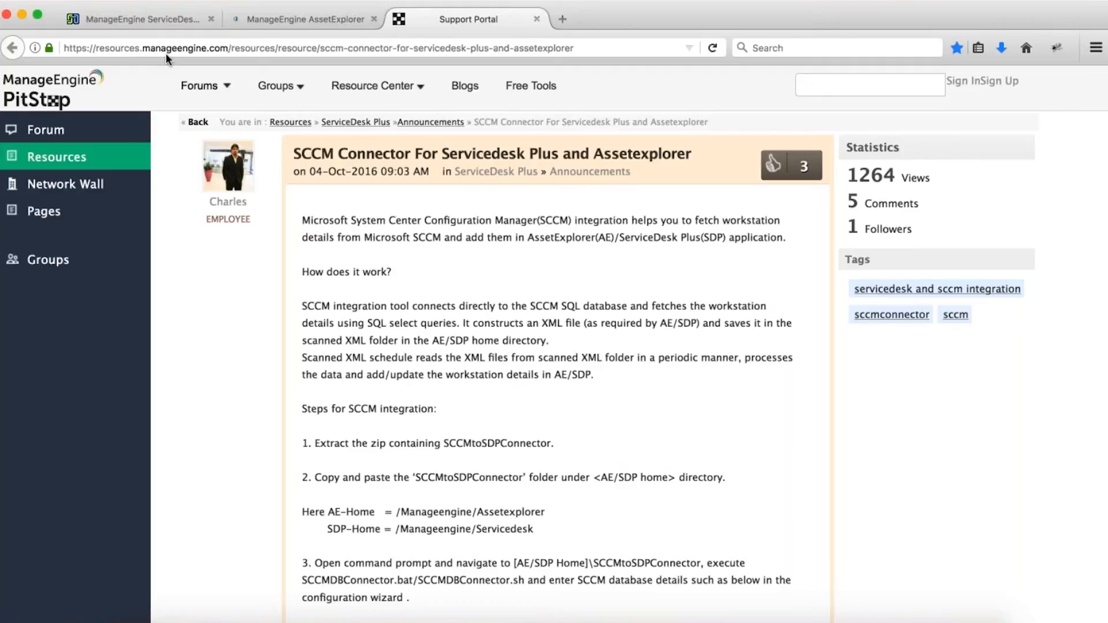
{"action": "scroll", "coordinate": [369, 260], "scroll_direction": "down", "scroll_amount": 10}
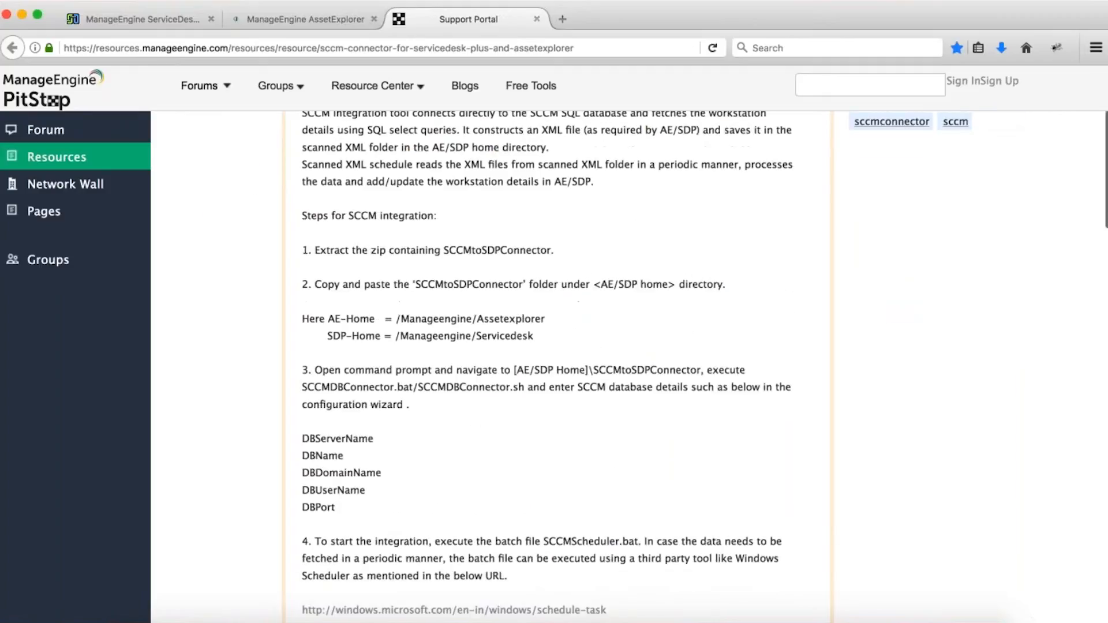
{"action": "scroll", "coordinate": [369, 260], "scroll_direction": "down", "scroll_amount": 3}
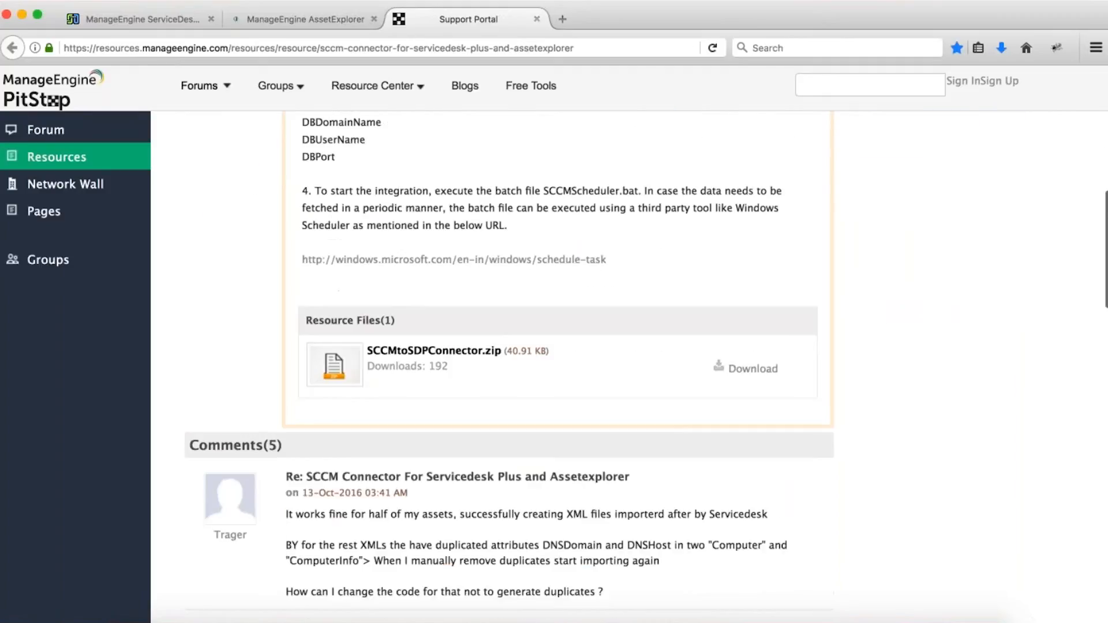
Download SCCMtoSDPConnector.zip, then show the Assets Scan Summary in ServiceDesk Plus.
{"action": "left_click", "coordinate": [427, 352]}
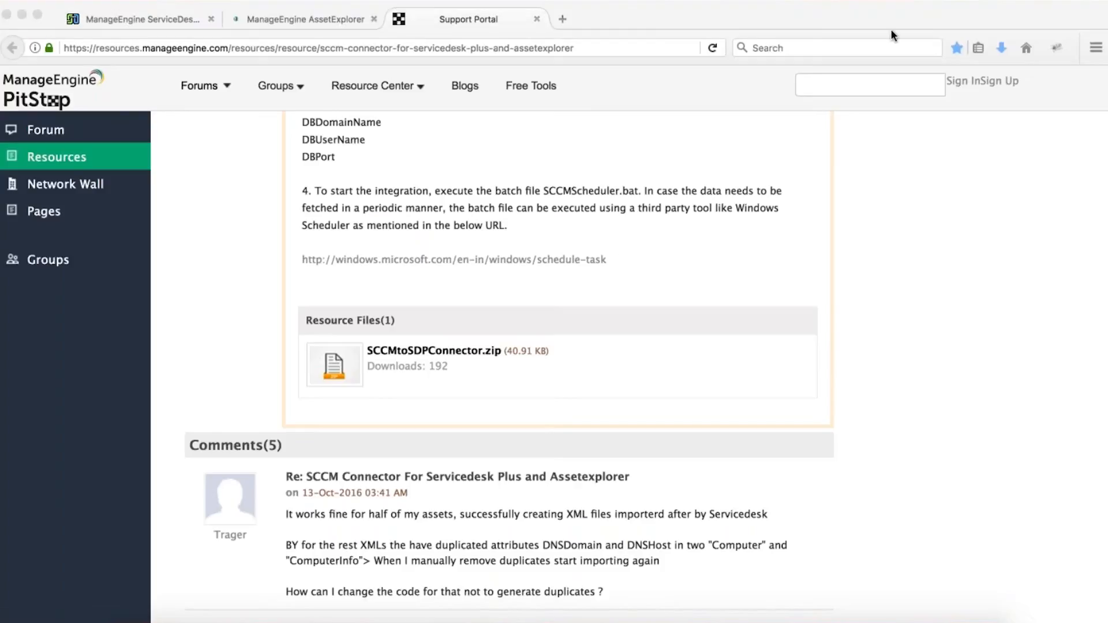
{"action": "left_click", "coordinate": [132, 19]}
{"action": "left_click", "coordinate": [536, 81]}
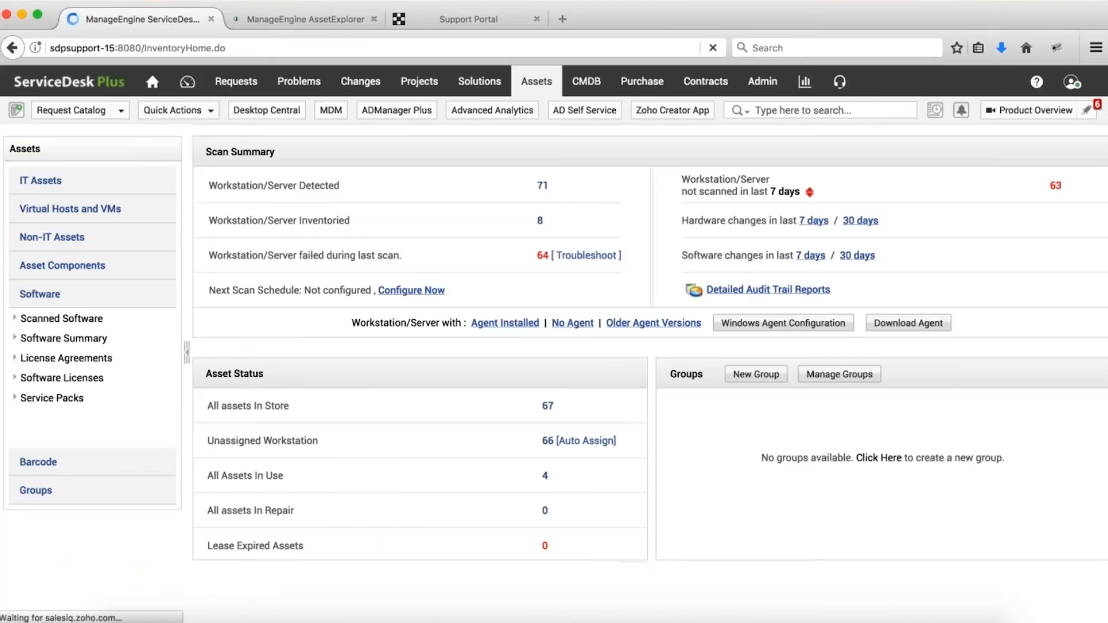
Try Barcode Generation's vendor-barcode option with test barcode 'jladjhflaf', then back out unsaved.
{"action": "left_click", "coordinate": [44, 468]}
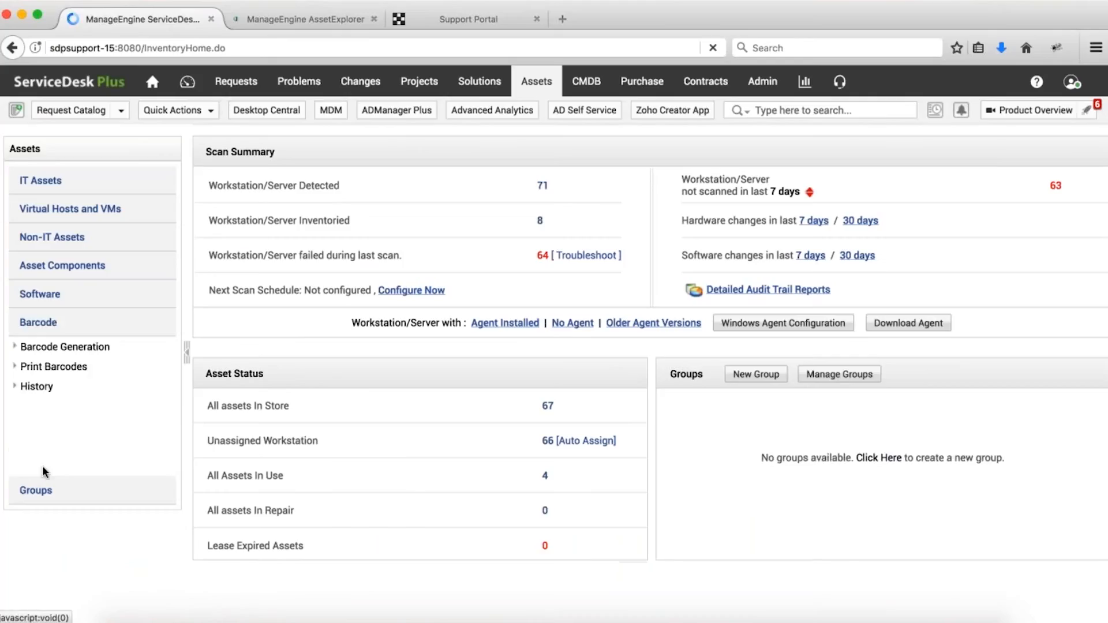
{"action": "left_click", "coordinate": [67, 349]}
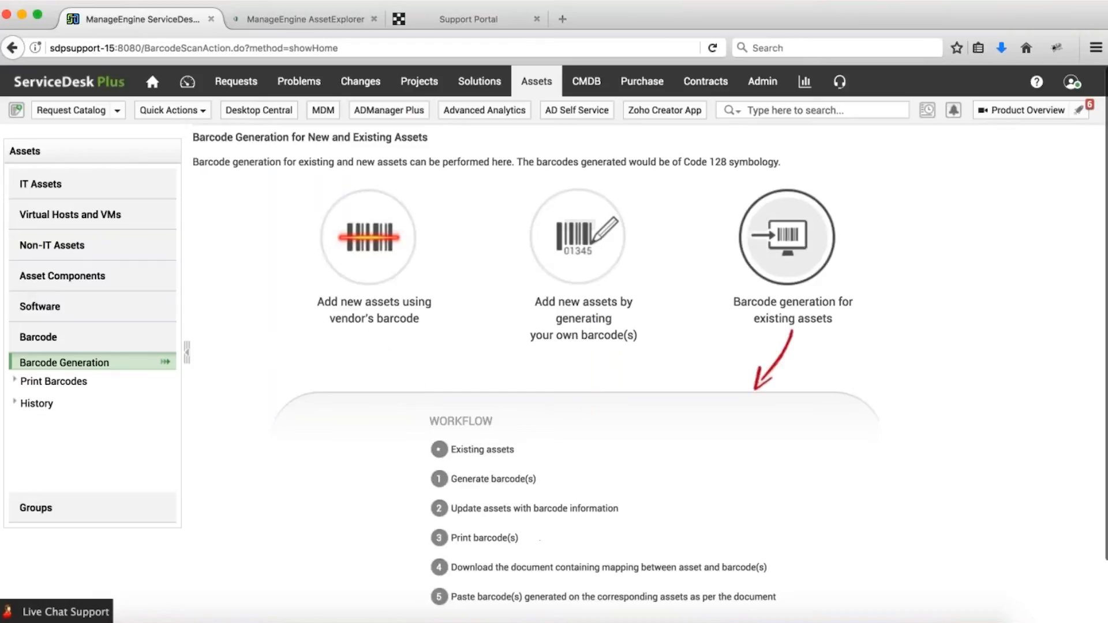
{"action": "left_click", "coordinate": [368, 257]}
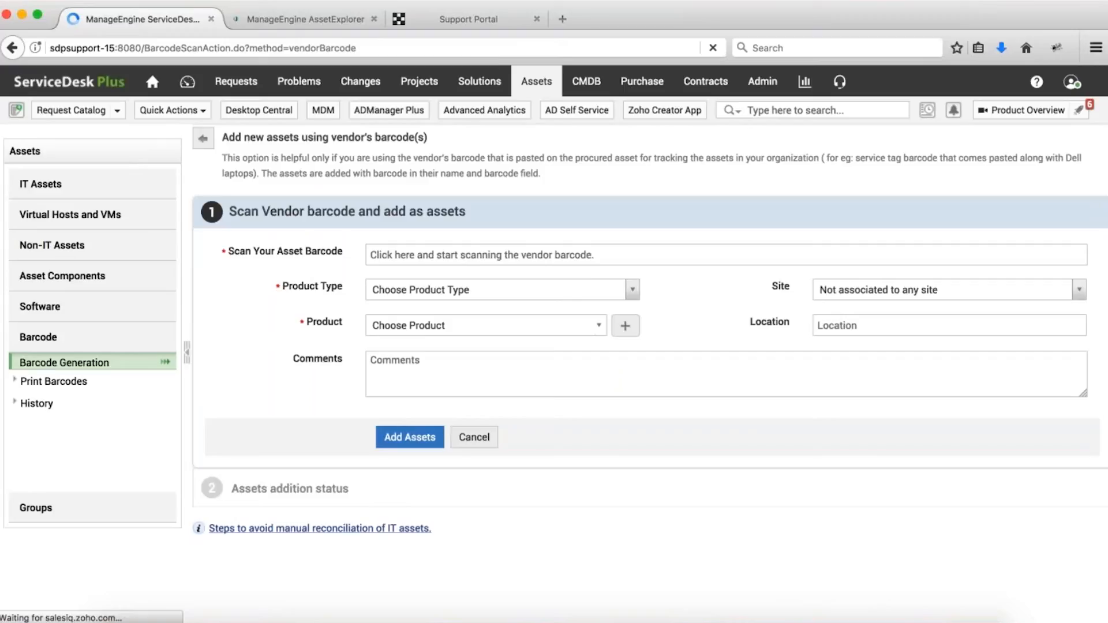
{"action": "left_click", "coordinate": [396, 258]}
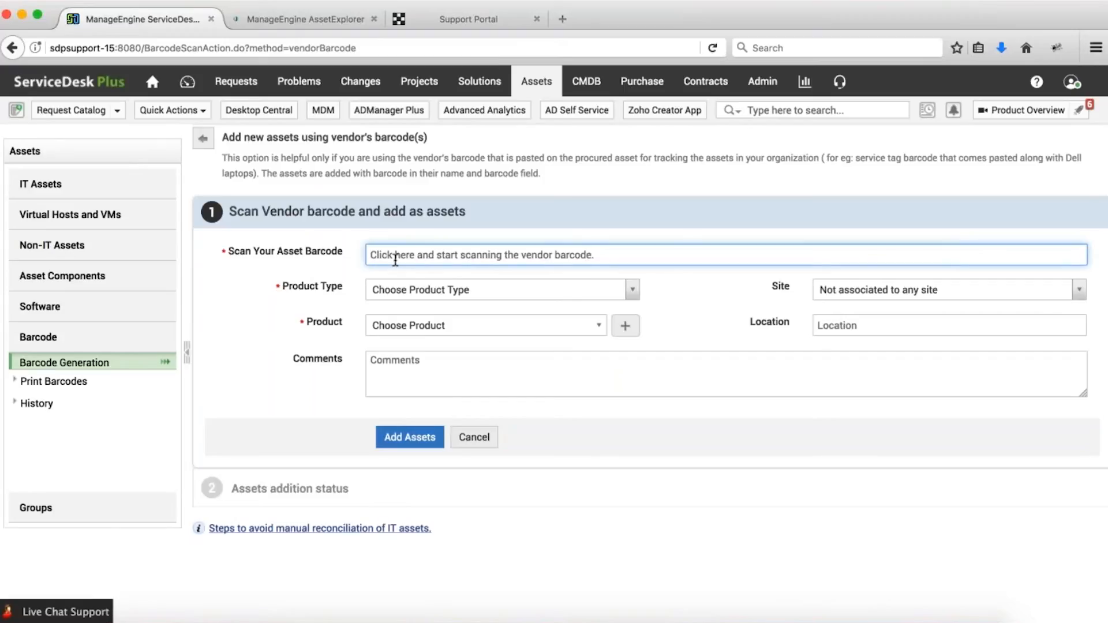
{"action": "type", "text": "jladjhflaf"}
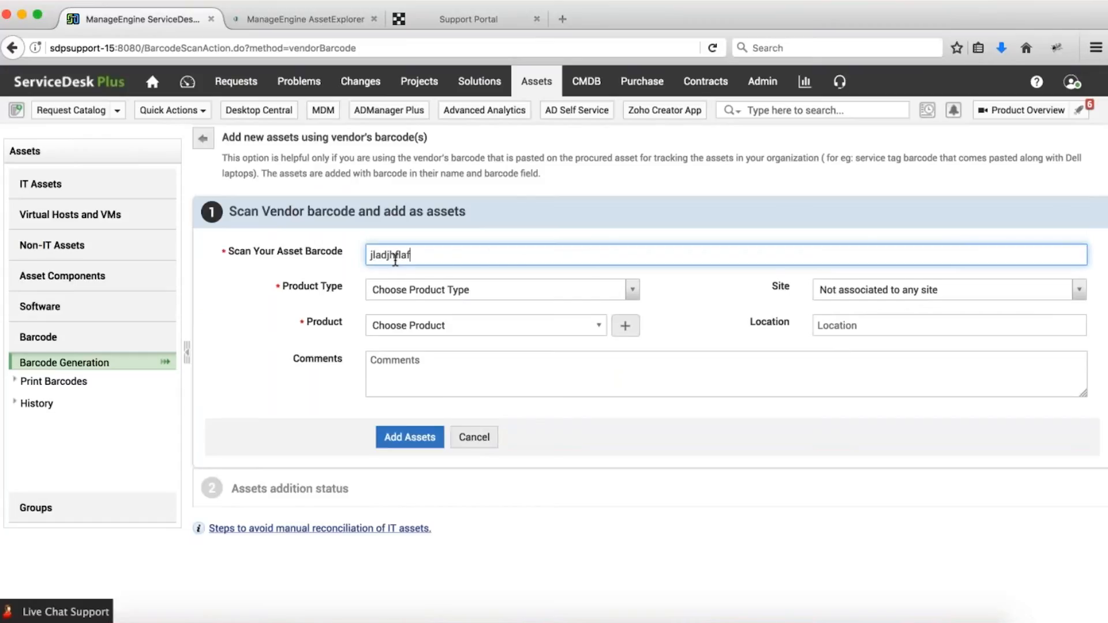
{"action": "key", "text": "Return"}
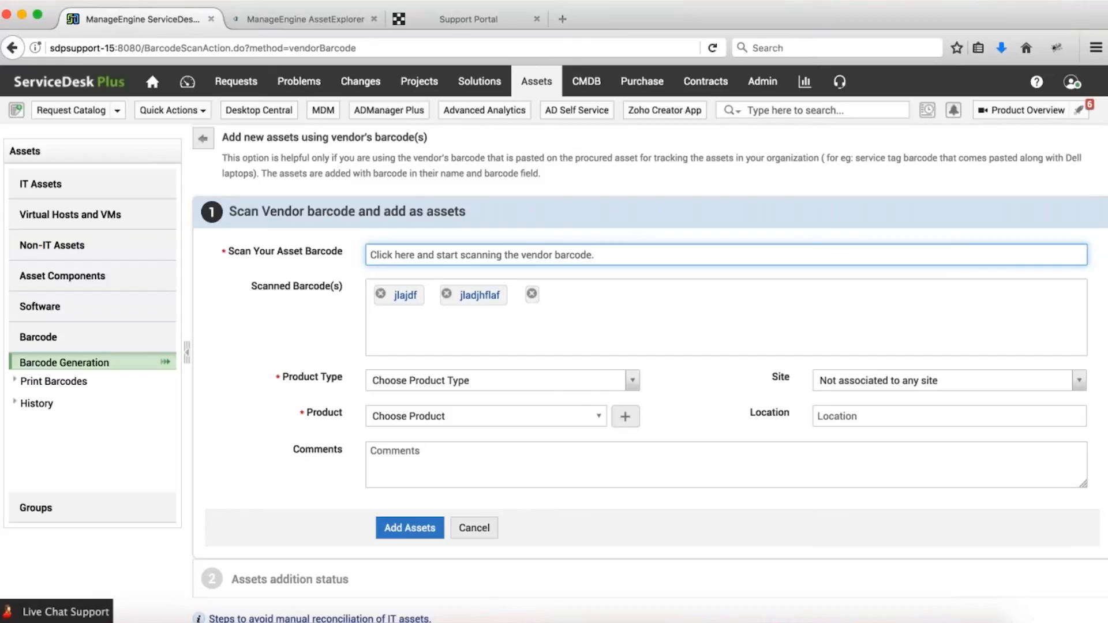
{"action": "scroll", "coordinate": [554, 347], "scroll_direction": "down", "scroll_amount": 1}
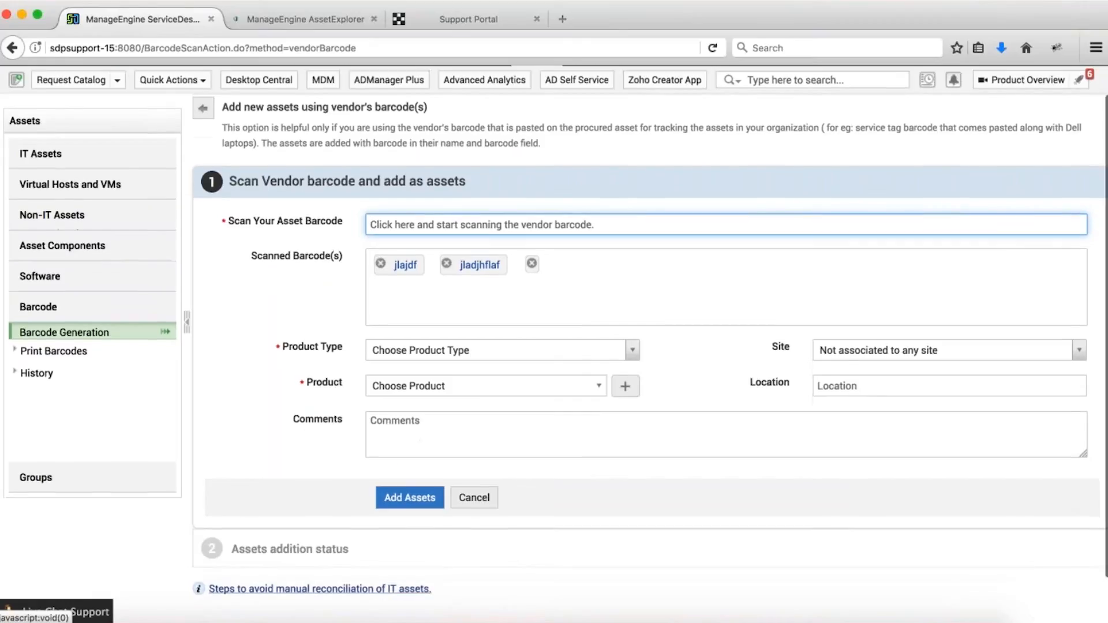
{"action": "left_click", "coordinate": [202, 108]}
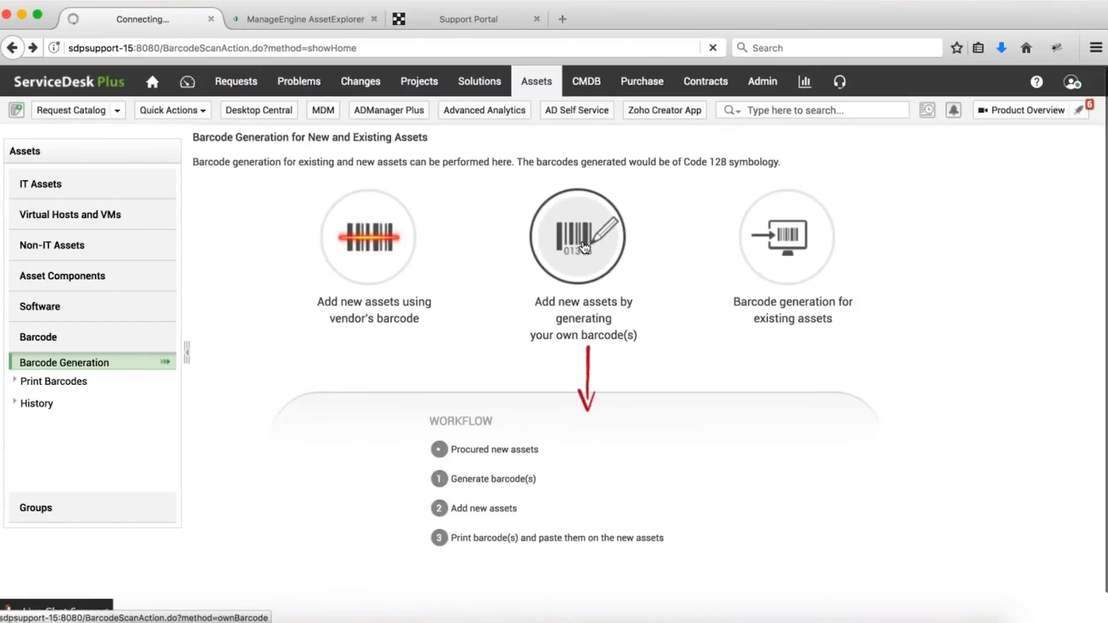
{"action": "left_click", "coordinate": [584, 247]}
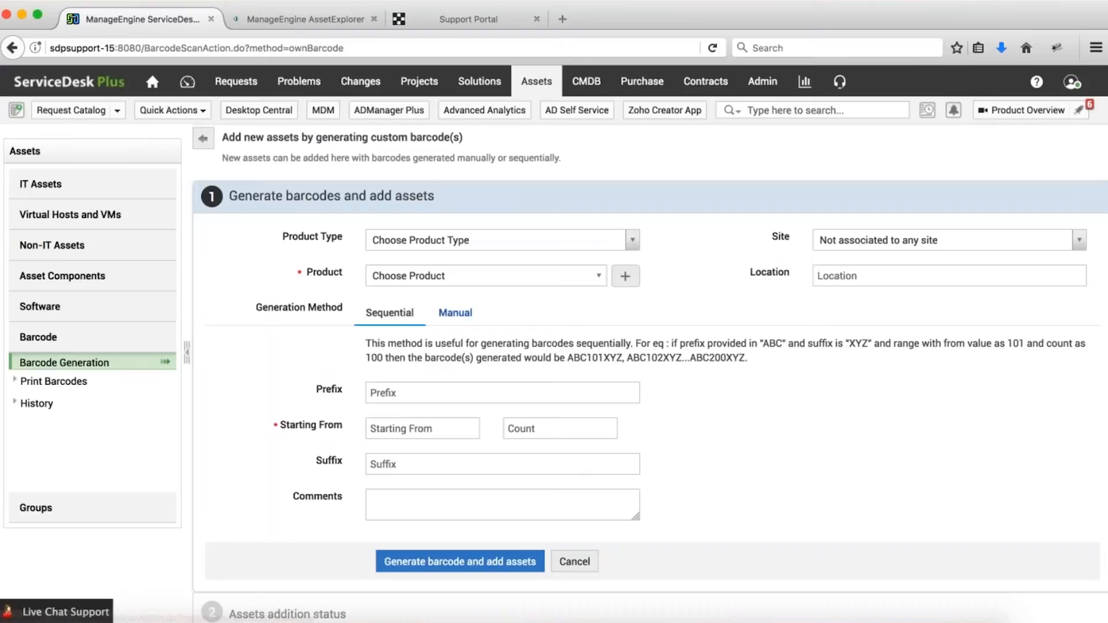
{"action": "left_click", "coordinate": [423, 394]}
{"action": "left_click", "coordinate": [414, 463]}
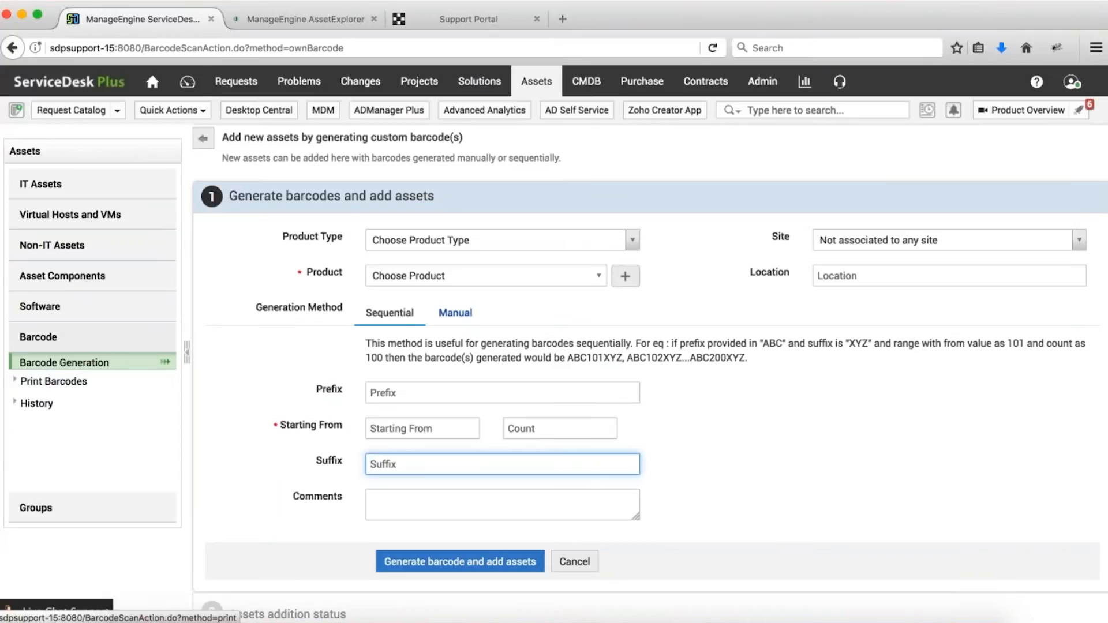
{"action": "left_click", "coordinate": [203, 138]}
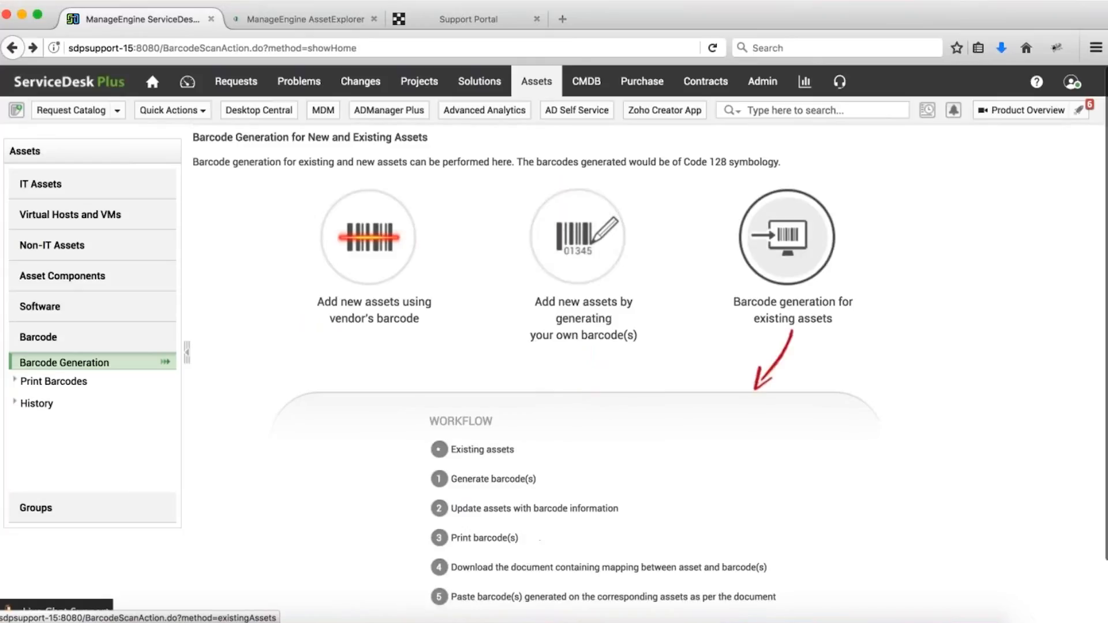
Look over existing-asset barcode generation's Using Asset Data mapping fields, then return to the Assets overview.
{"action": "left_click", "coordinate": [787, 237]}
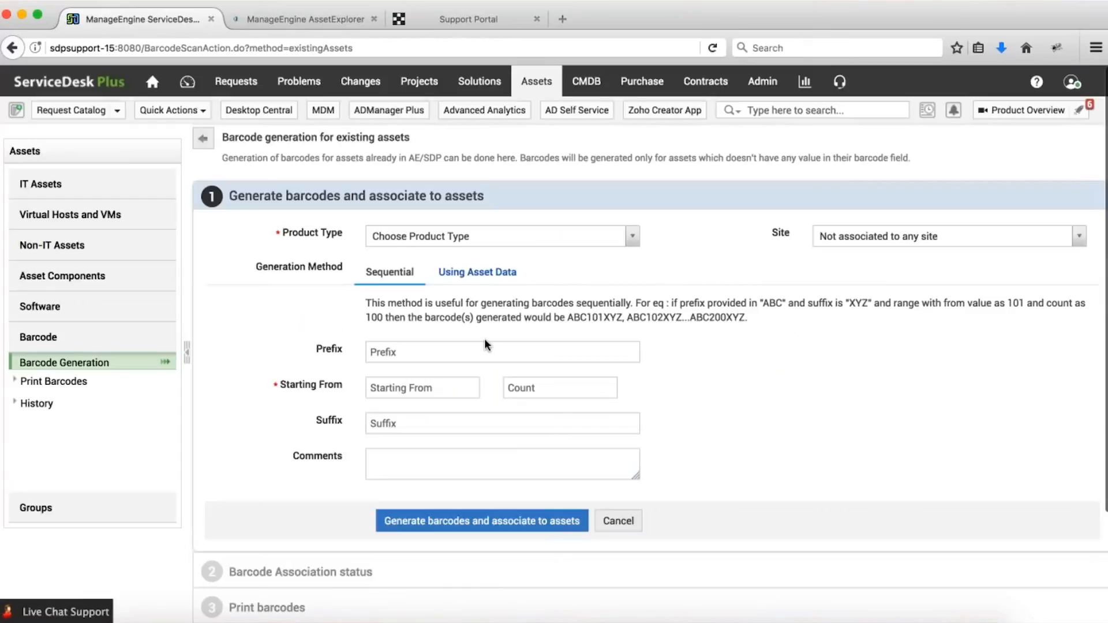
{"action": "scroll", "coordinate": [484, 339], "scroll_direction": "down", "scroll_amount": 3}
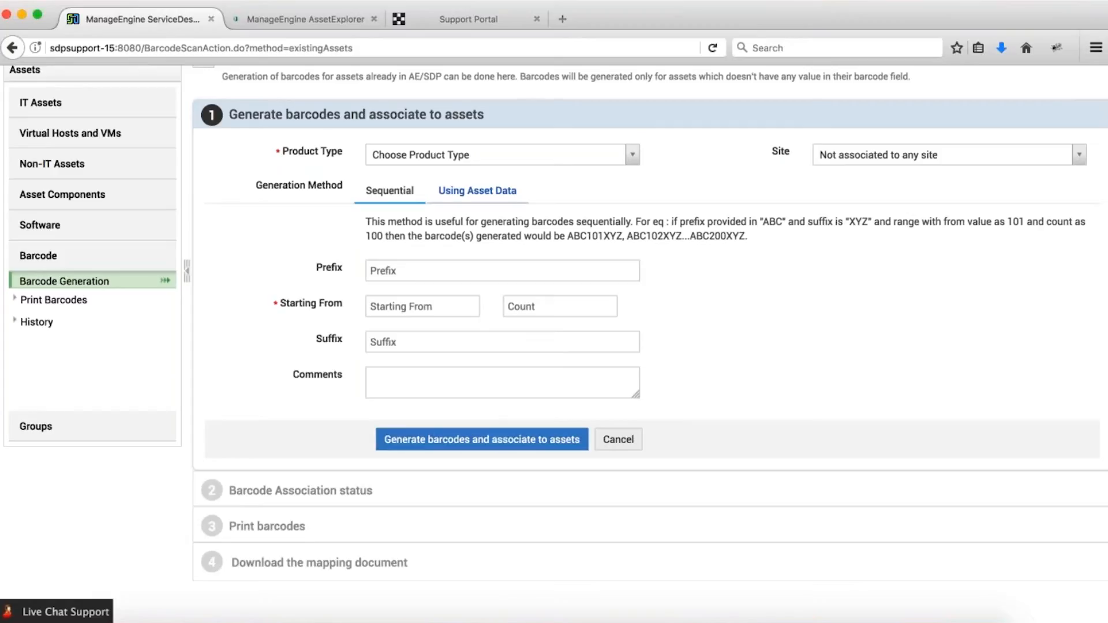
{"action": "left_click", "coordinate": [477, 196]}
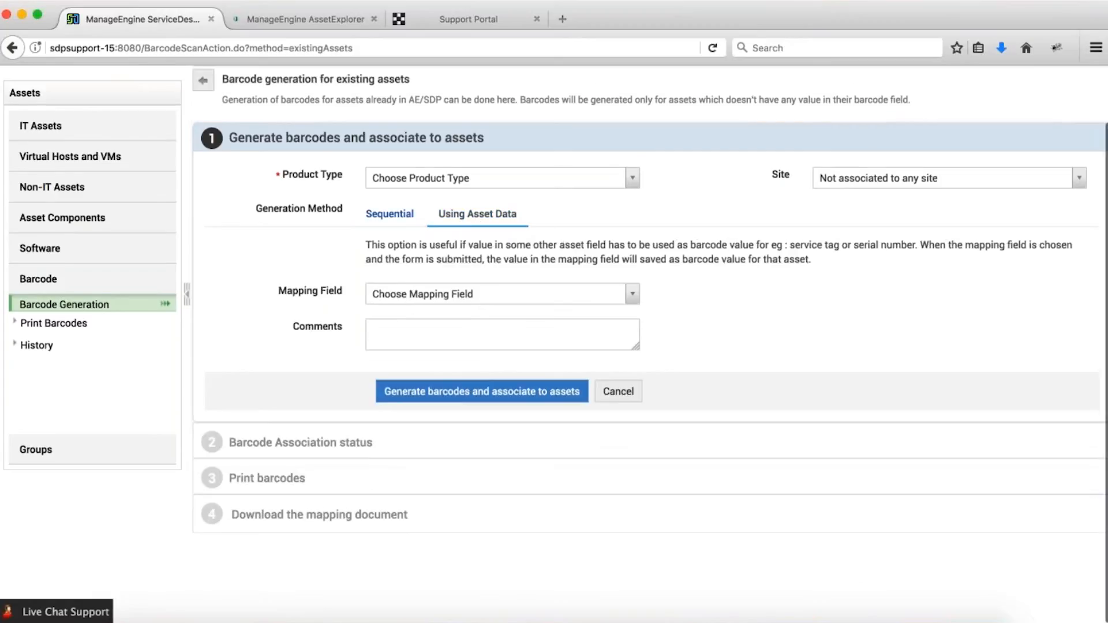
{"action": "left_click", "coordinate": [466, 296]}
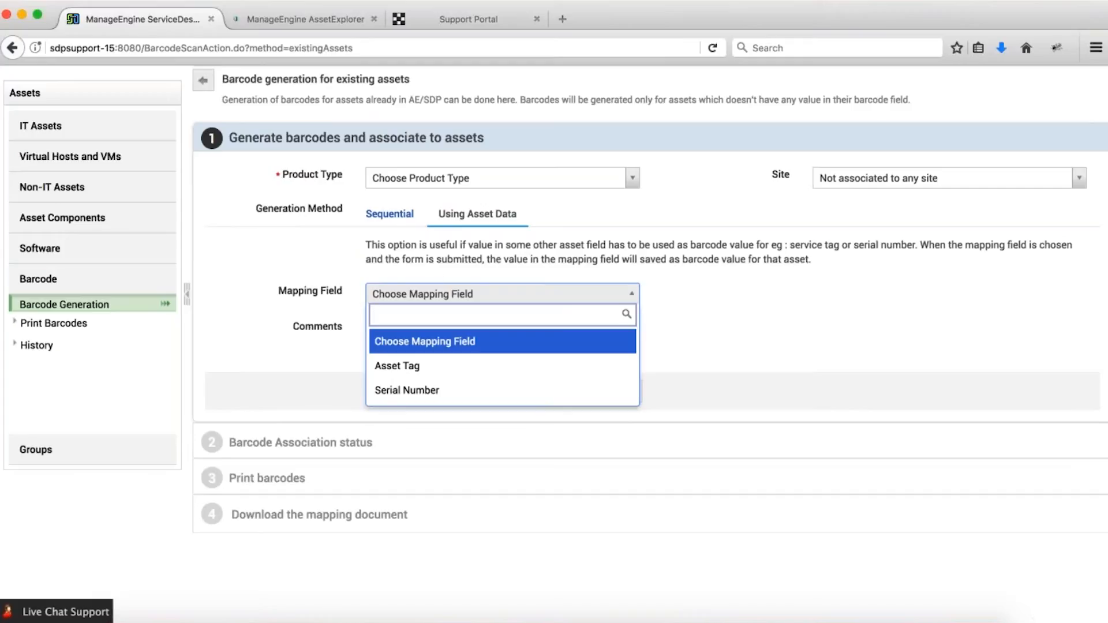
{"action": "left_click", "coordinate": [727, 279]}
{"action": "scroll", "coordinate": [727, 279], "scroll_direction": "up", "scroll_amount": 2}
{"action": "left_click", "coordinate": [540, 82]}
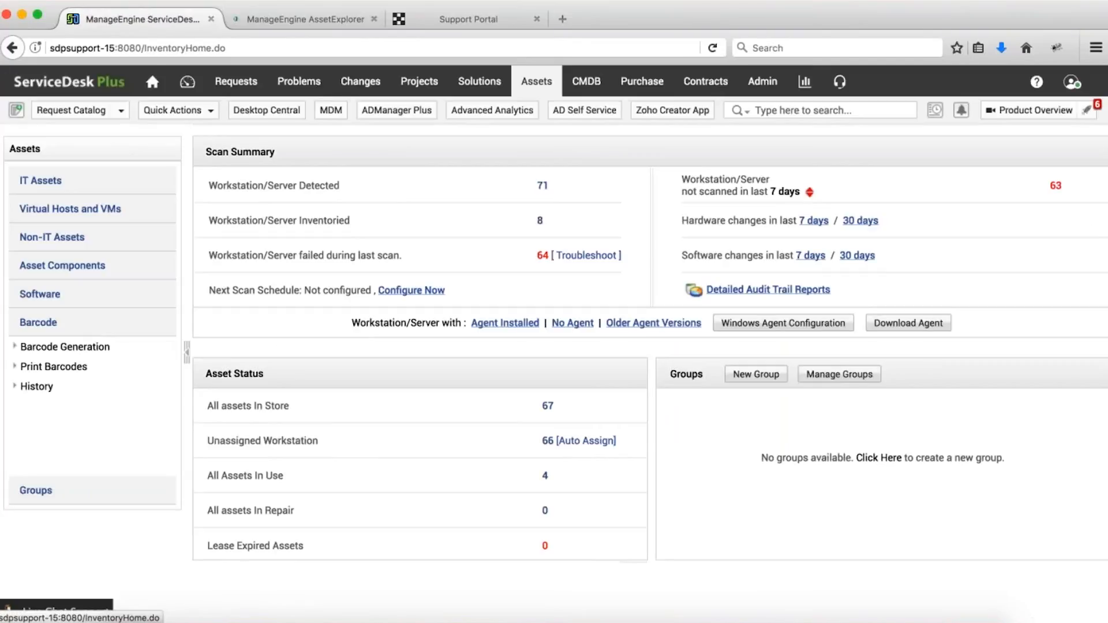
From the 8 inventoried assets, open the CI details of server s24x7-w2k8r2.site24x7.com.
{"action": "left_click", "coordinate": [67, 183]}
{"action": "left_click", "coordinate": [540, 222]}
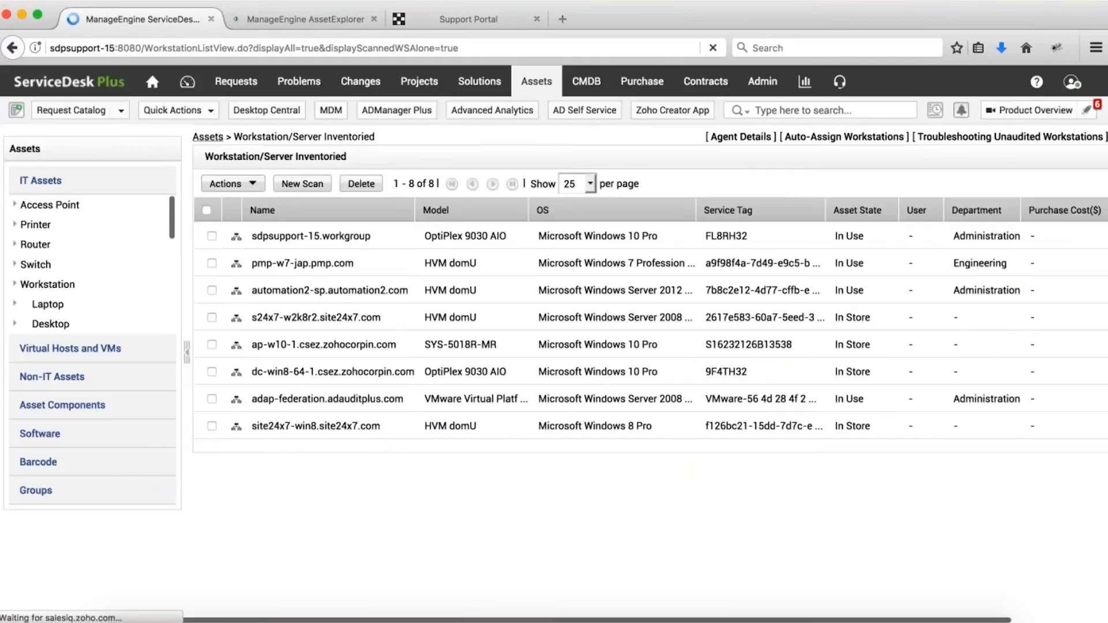
{"action": "left_click", "coordinate": [290, 239]}
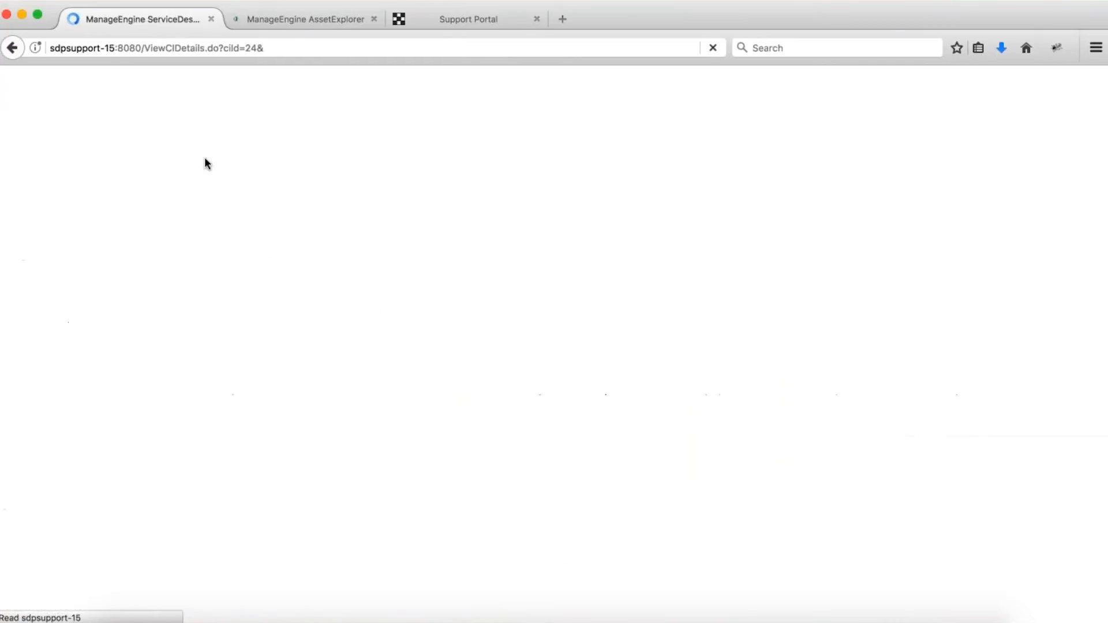
{"action": "left_click", "coordinate": [295, 142]}
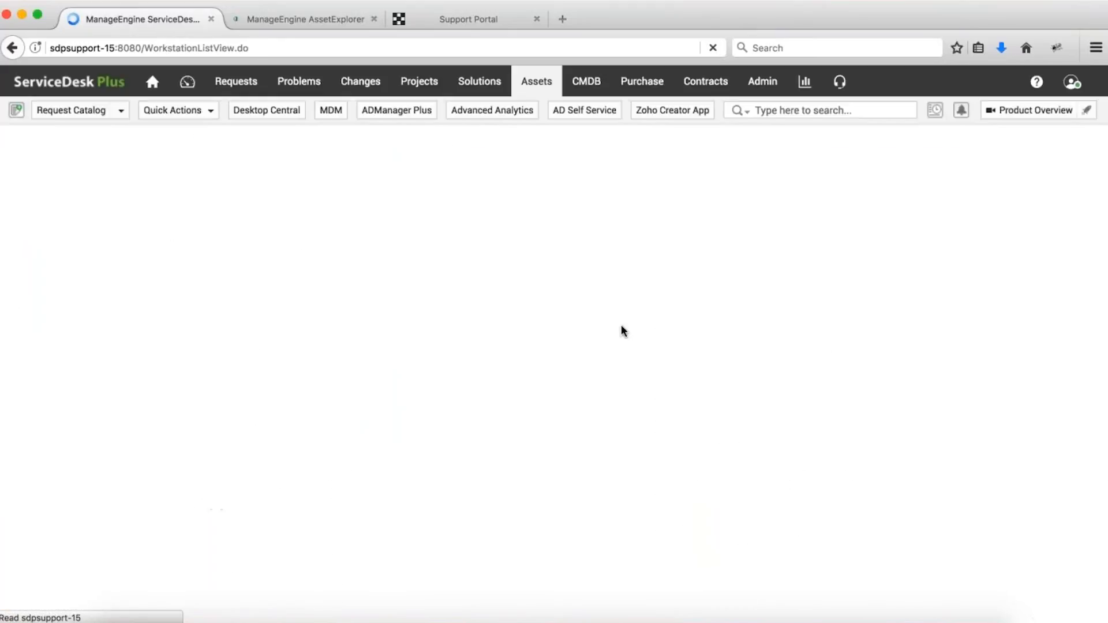
{"action": "left_click", "coordinate": [533, 86]}
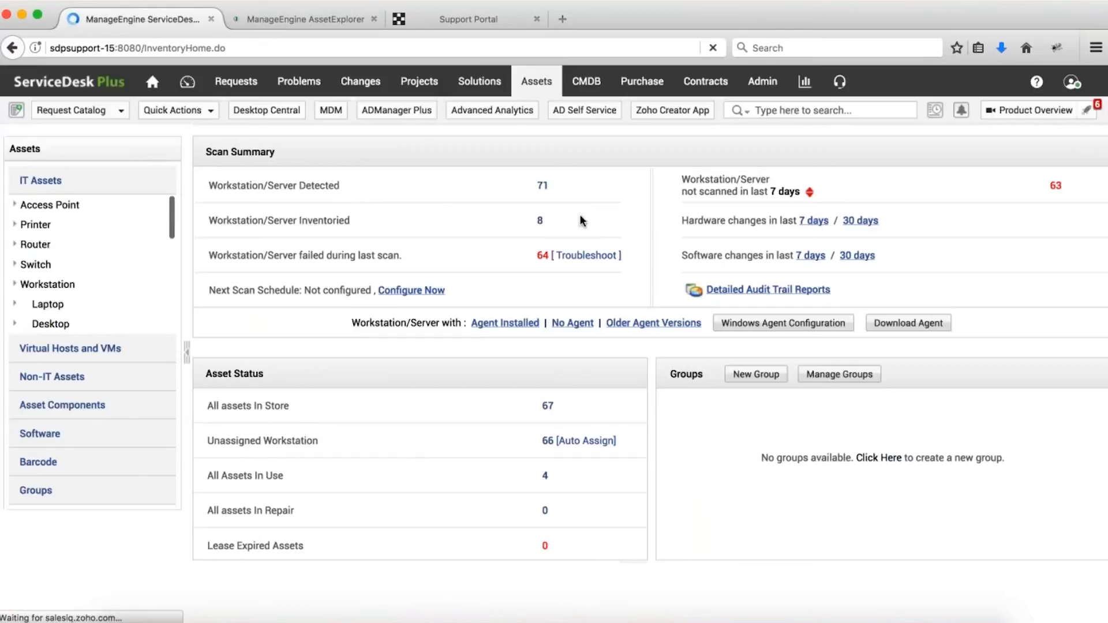
{"action": "left_click", "coordinate": [540, 220]}
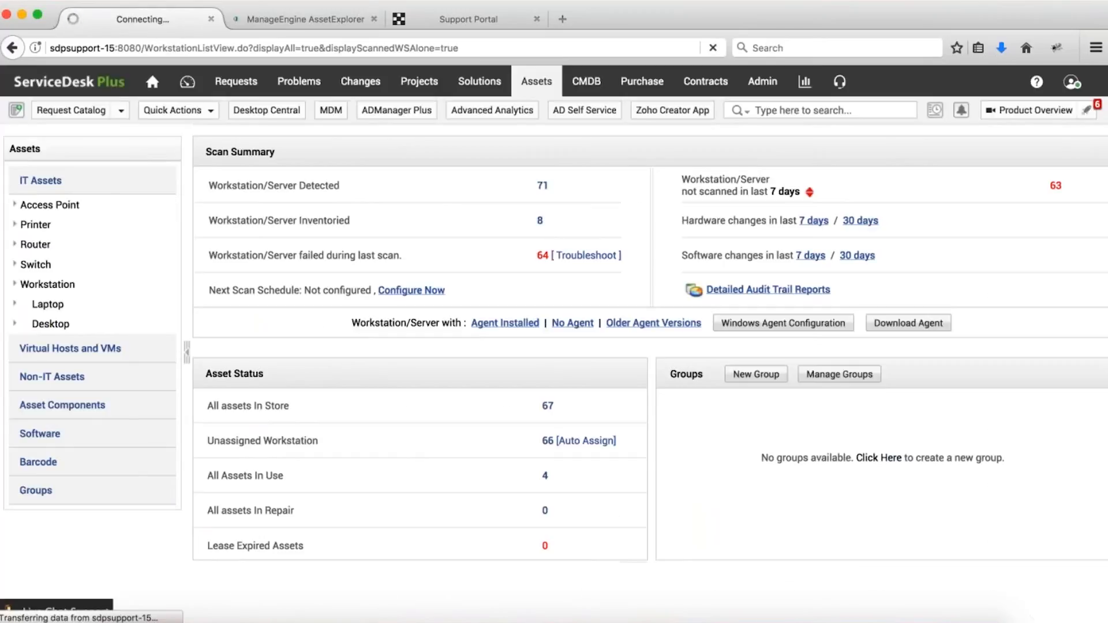
{"action": "left_click", "coordinate": [339, 321]}
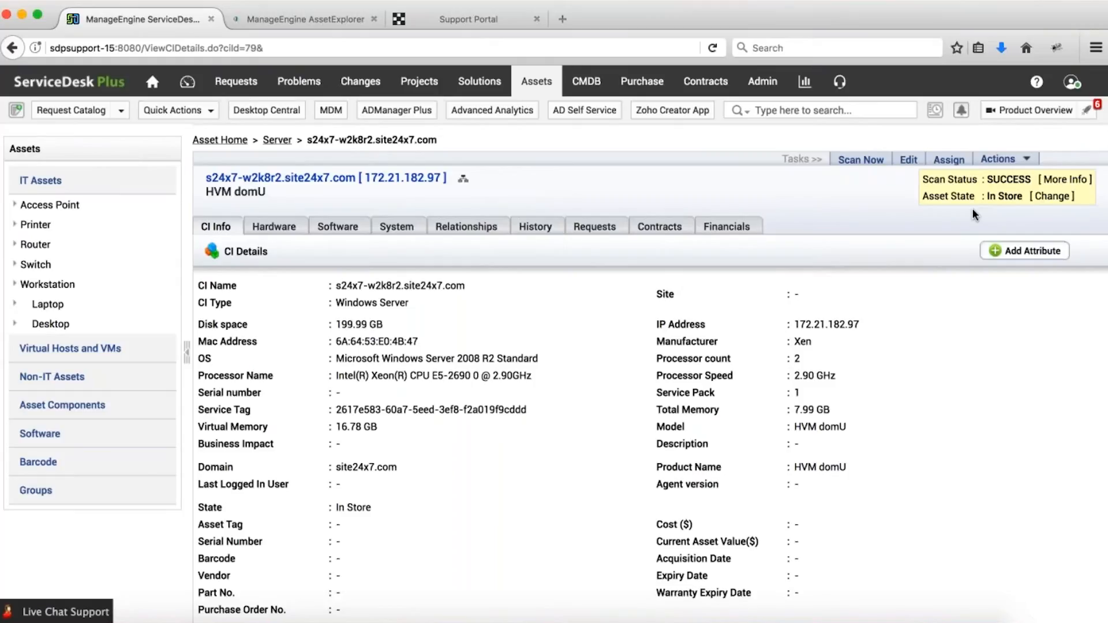
{"action": "left_click", "coordinate": [1051, 196]}
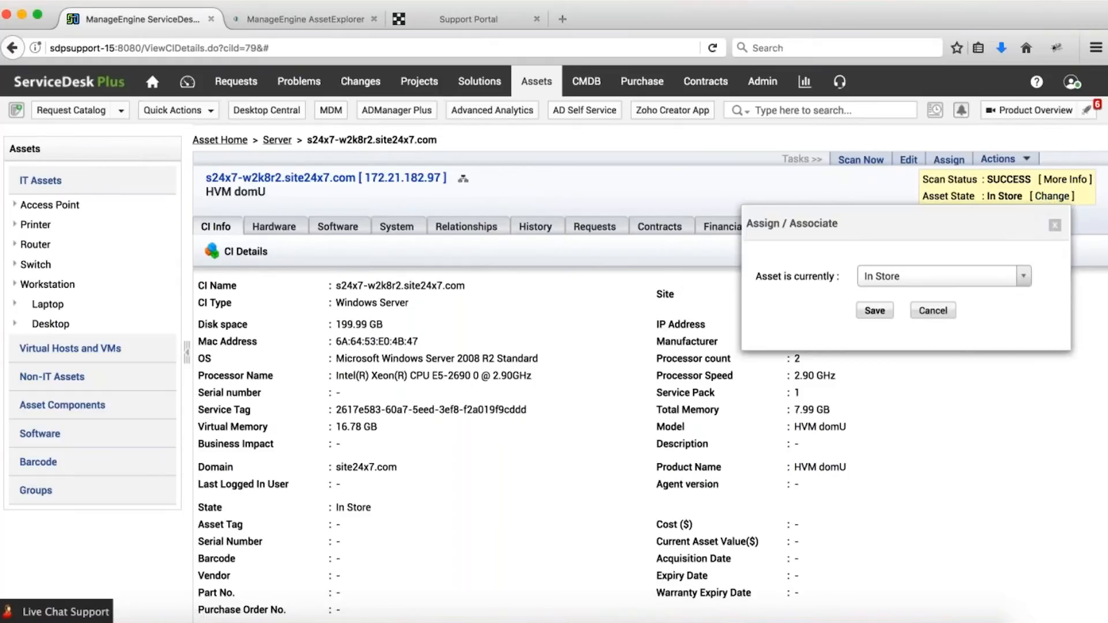
{"action": "left_click_drag", "start_coordinate": [872, 231], "coordinate": [493, 242]}
{"action": "left_click", "coordinate": [566, 287]}
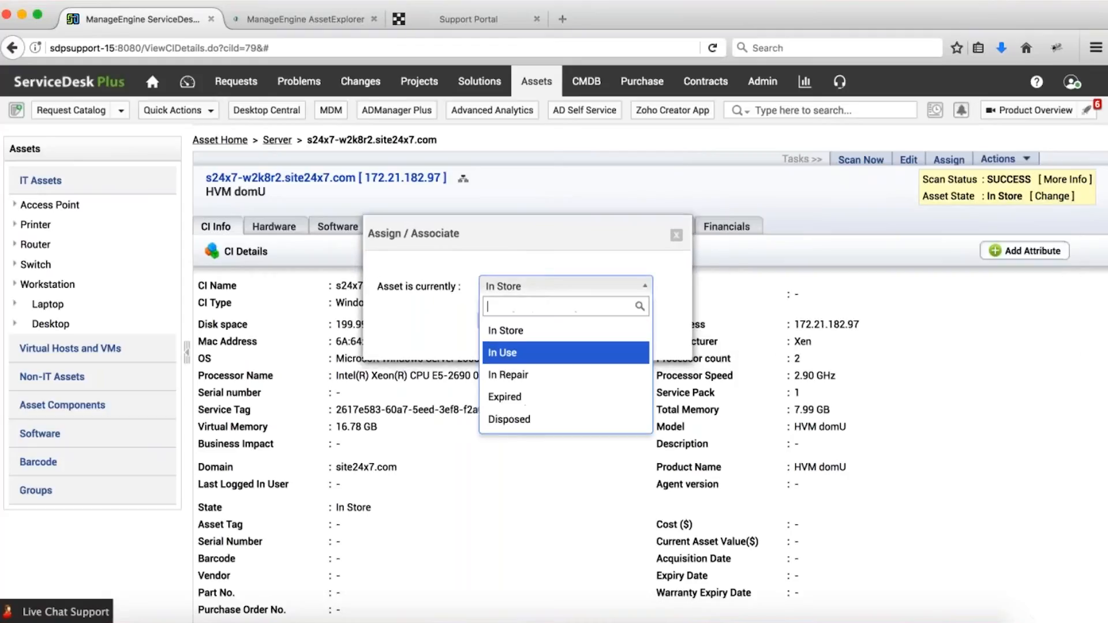
{"action": "left_click", "coordinate": [537, 353]}
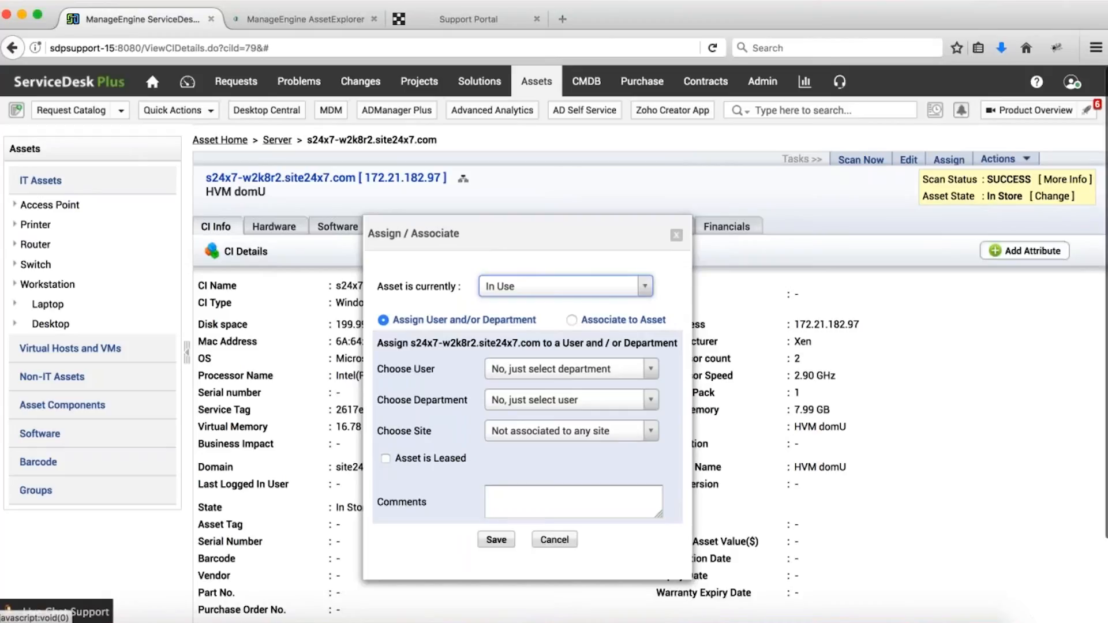
{"action": "scroll", "coordinate": [483, 345], "scroll_direction": "down", "scroll_amount": 1}
{"action": "scroll", "coordinate": [383, 449], "scroll_direction": "down", "scroll_amount": 1}
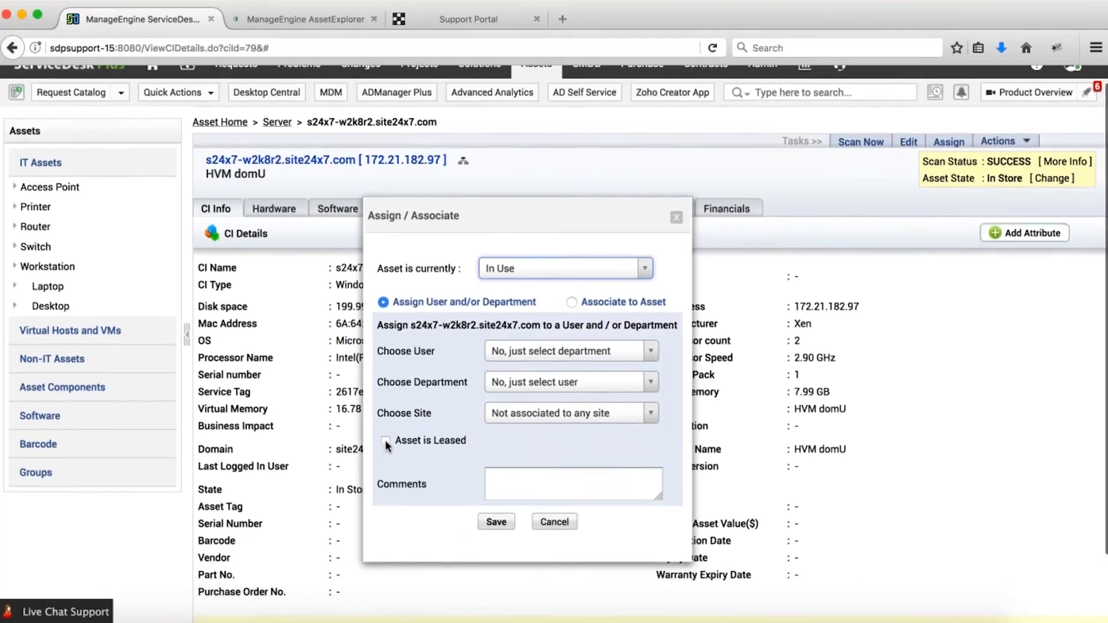
{"action": "left_click", "coordinate": [386, 443]}
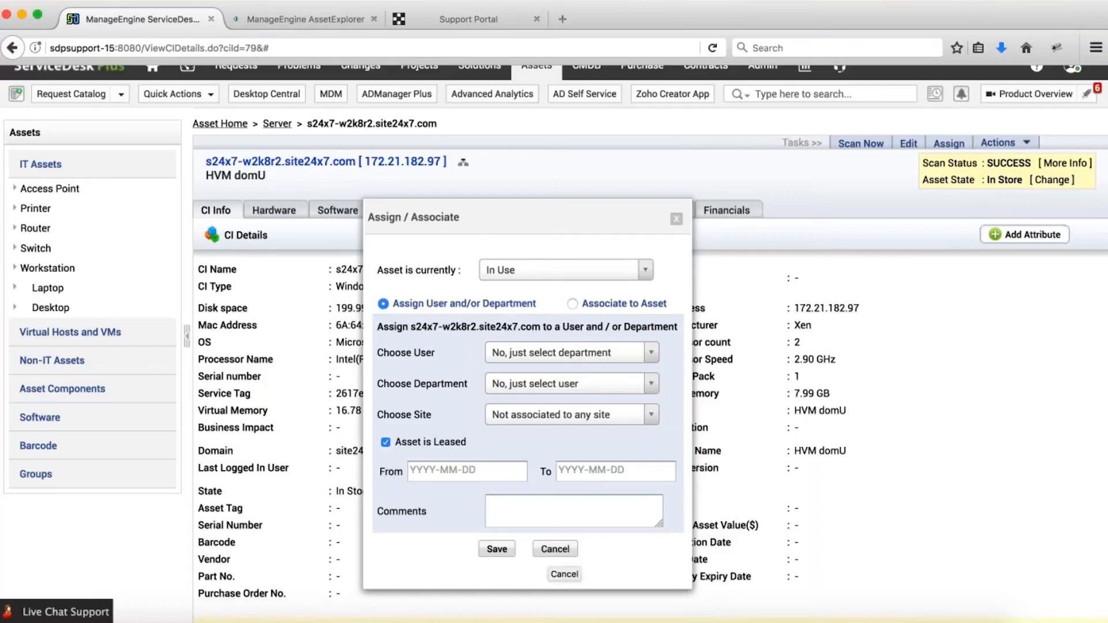
{"action": "left_click", "coordinate": [554, 549]}
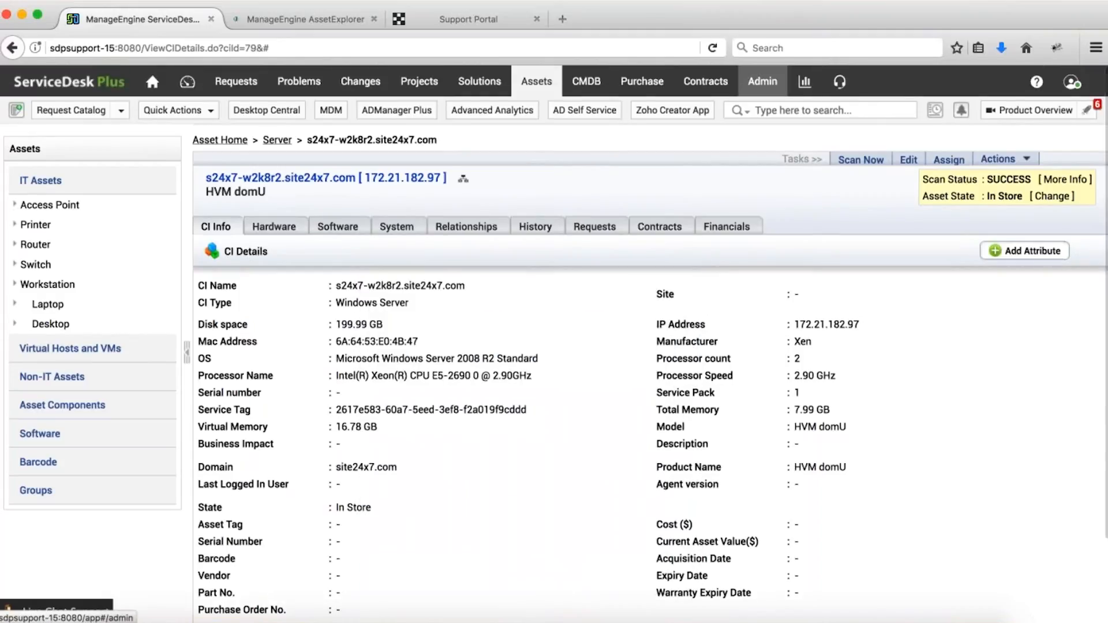
Open Admin in a new tab and go to Purchase / Contract Notification Rules.
{"action": "left_click", "coordinate": [762, 81], "text": "super"}
{"action": "left_click", "coordinate": [292, 17]}
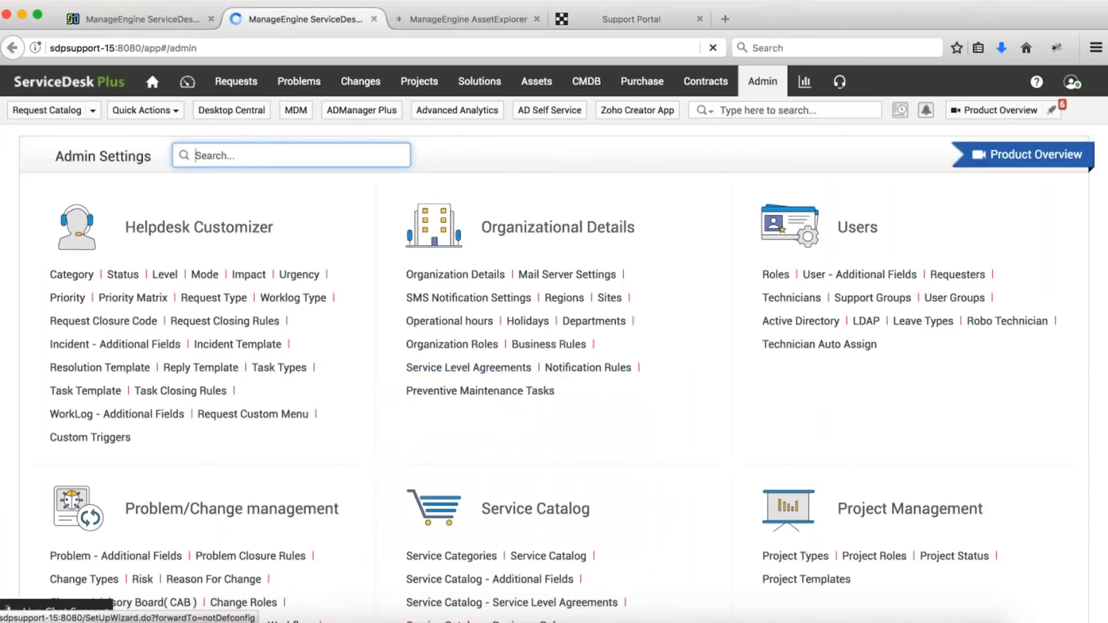
{"action": "scroll", "coordinate": [469, 368], "scroll_direction": "down", "scroll_amount": 9}
{"action": "scroll", "coordinate": [528, 321], "scroll_direction": "up", "scroll_amount": 9}
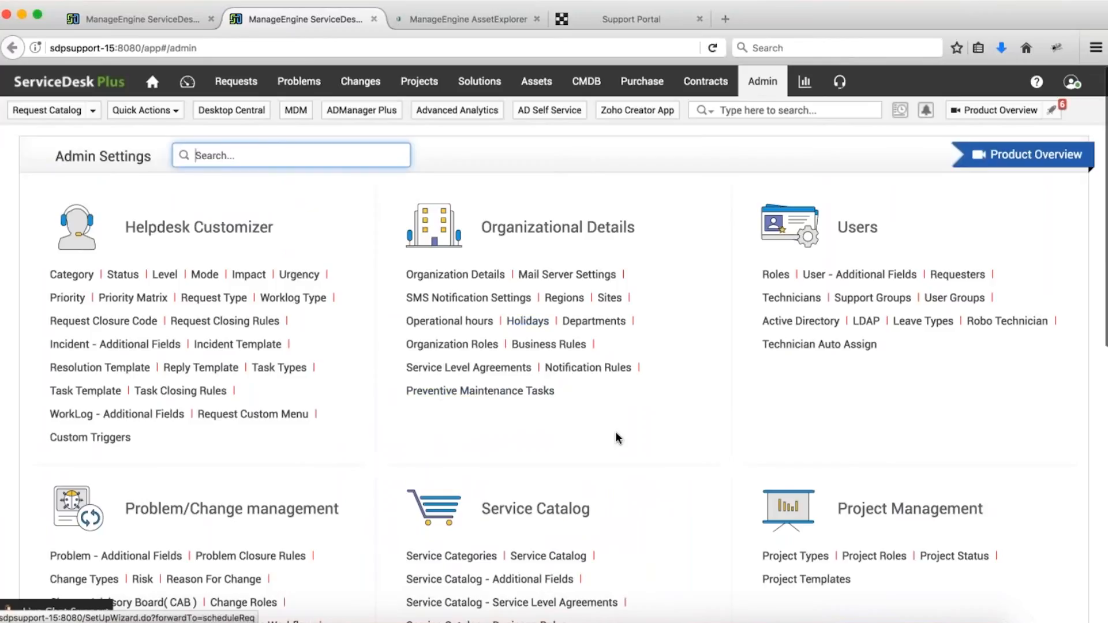
{"action": "scroll", "coordinate": [614, 431], "scroll_direction": "down", "scroll_amount": 9}
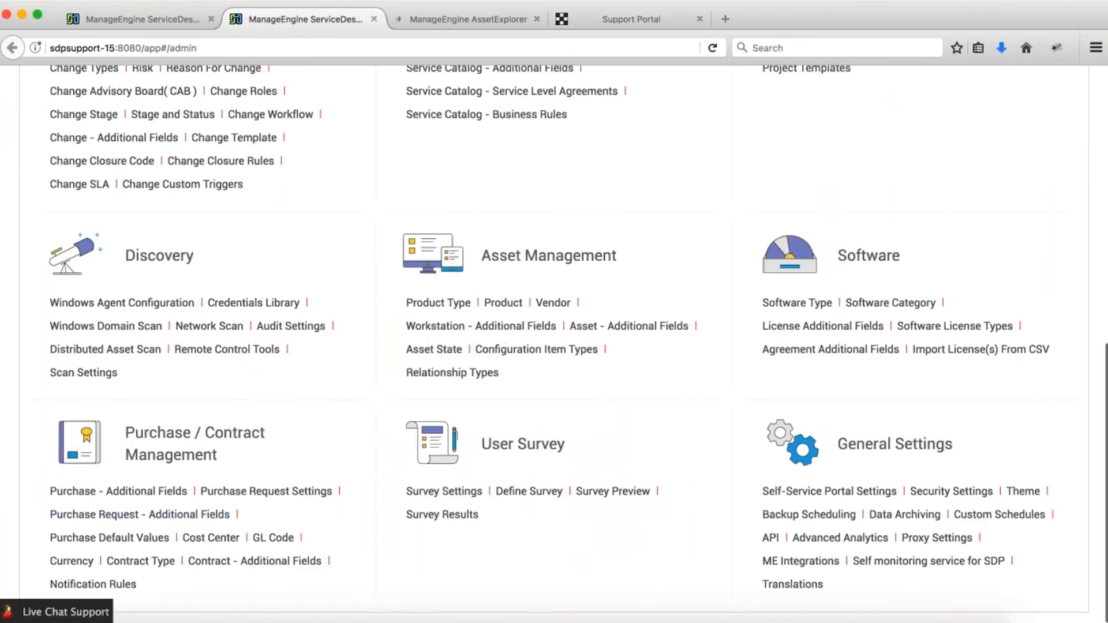
{"action": "left_click", "coordinate": [108, 585]}
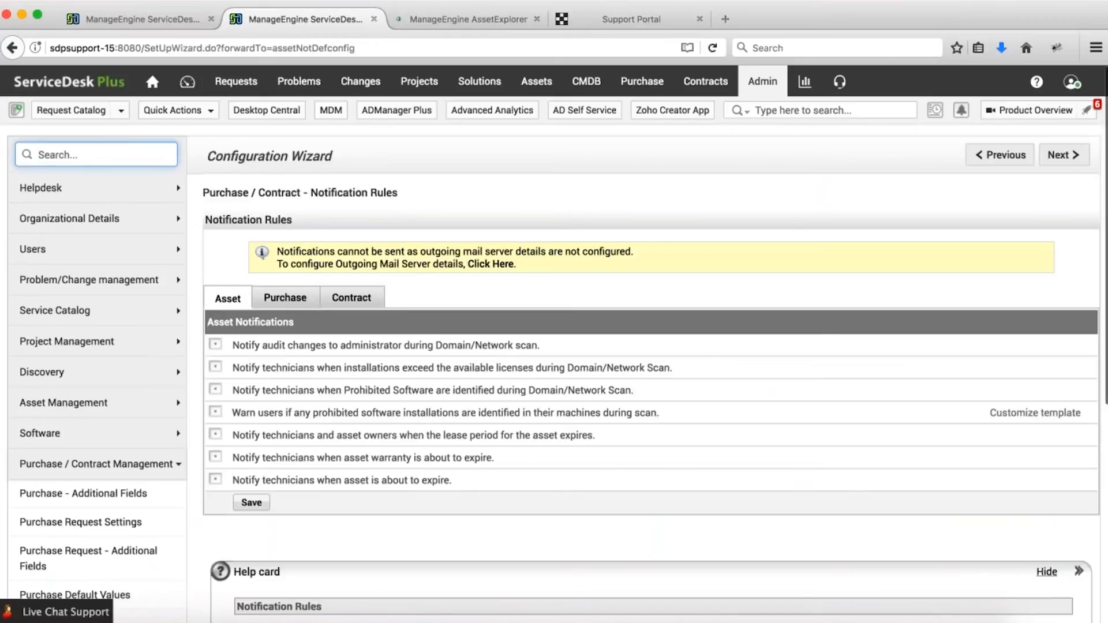
Enable the lease-period expiry notification rule, then return to the server details tab.
{"action": "left_click_drag", "start_coordinate": [315, 436], "coordinate": [407, 436]}
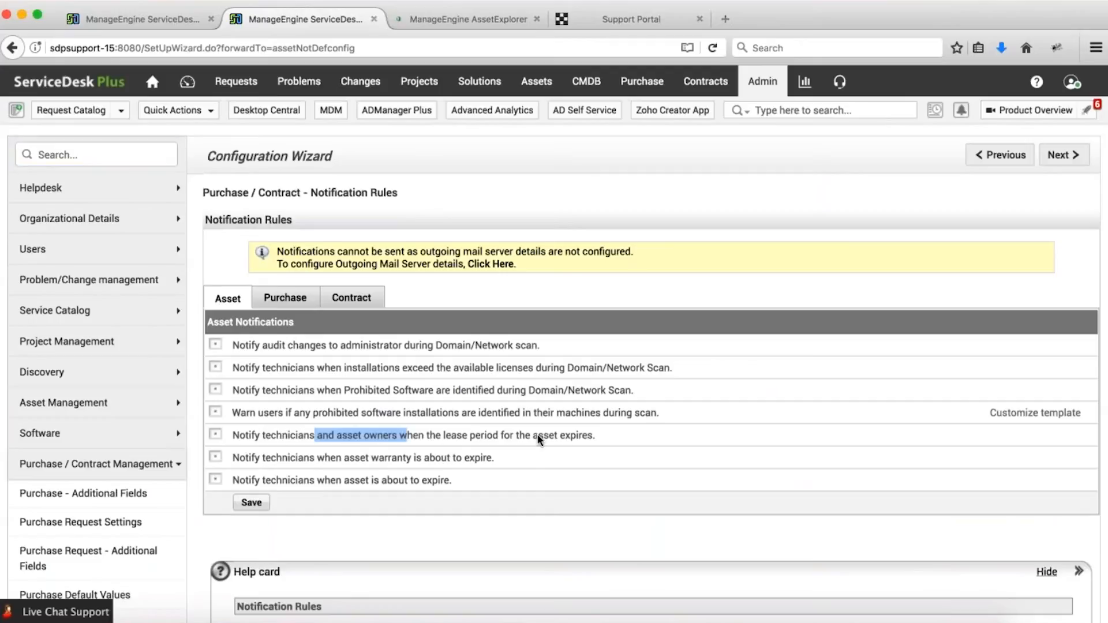
{"action": "left_click_drag", "start_coordinate": [538, 436], "coordinate": [562, 434]}
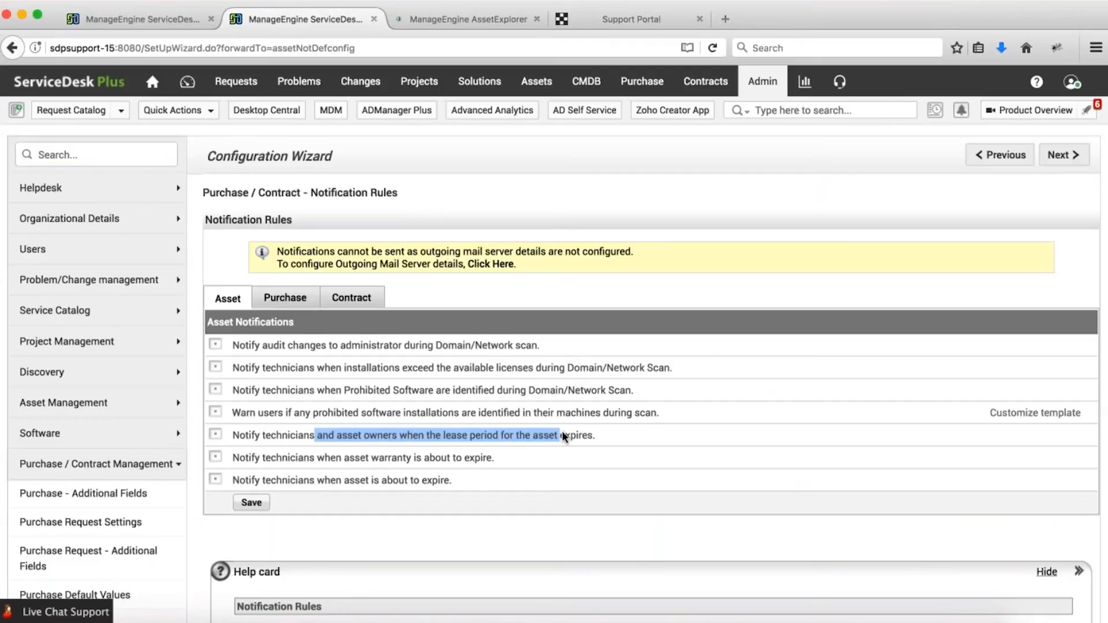
{"action": "left_click", "coordinate": [215, 434]}
{"action": "left_click", "coordinate": [468, 460]}
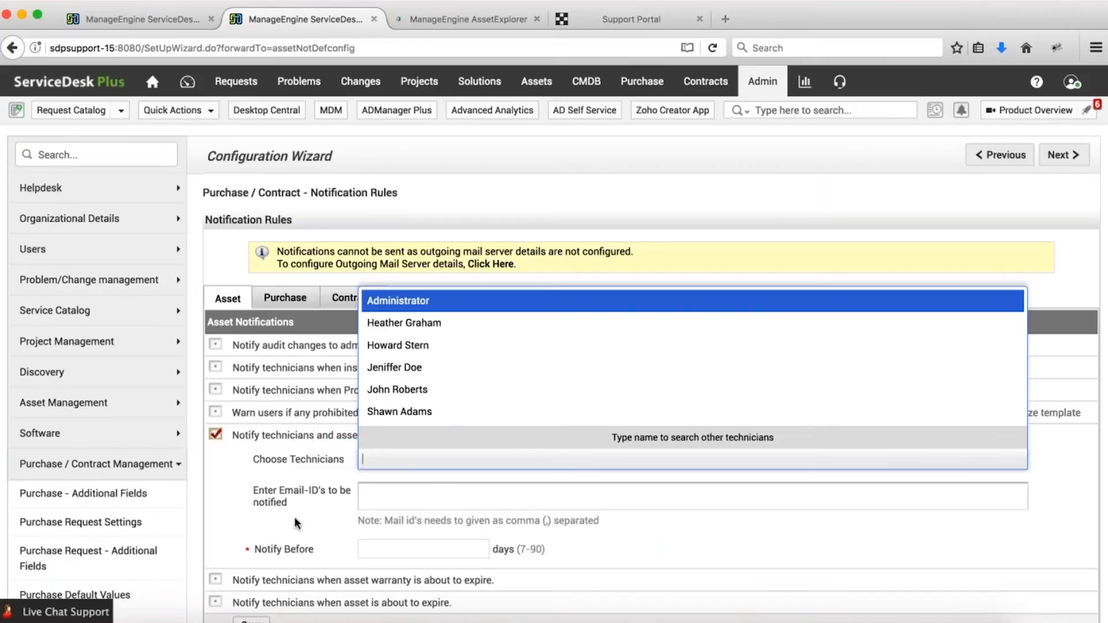
{"action": "left_click", "coordinate": [377, 548]}
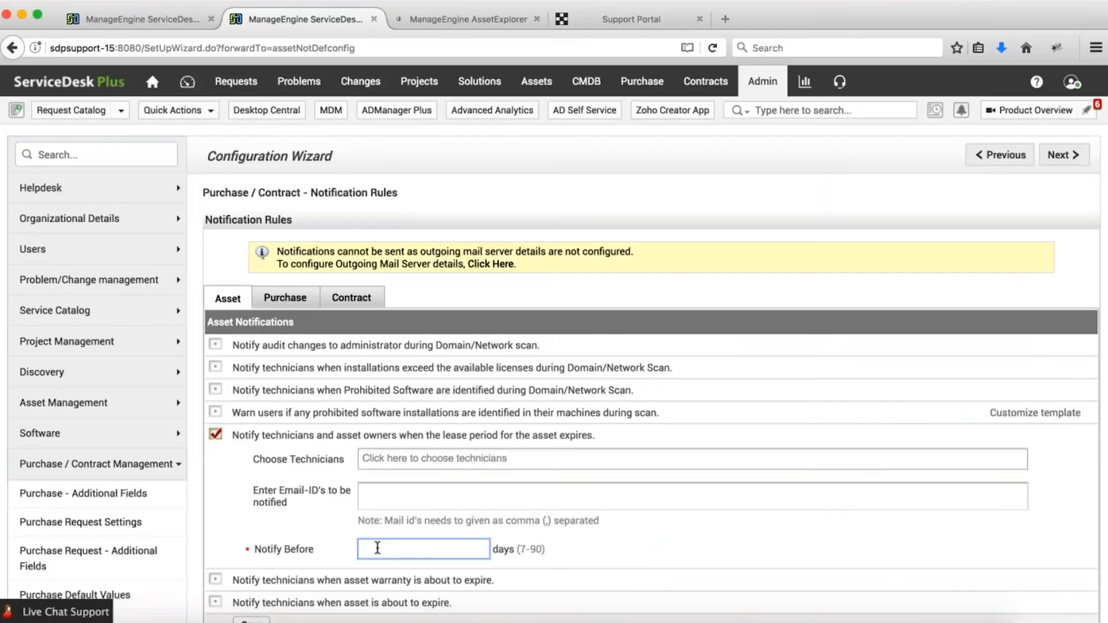
{"action": "left_click", "coordinate": [416, 504]}
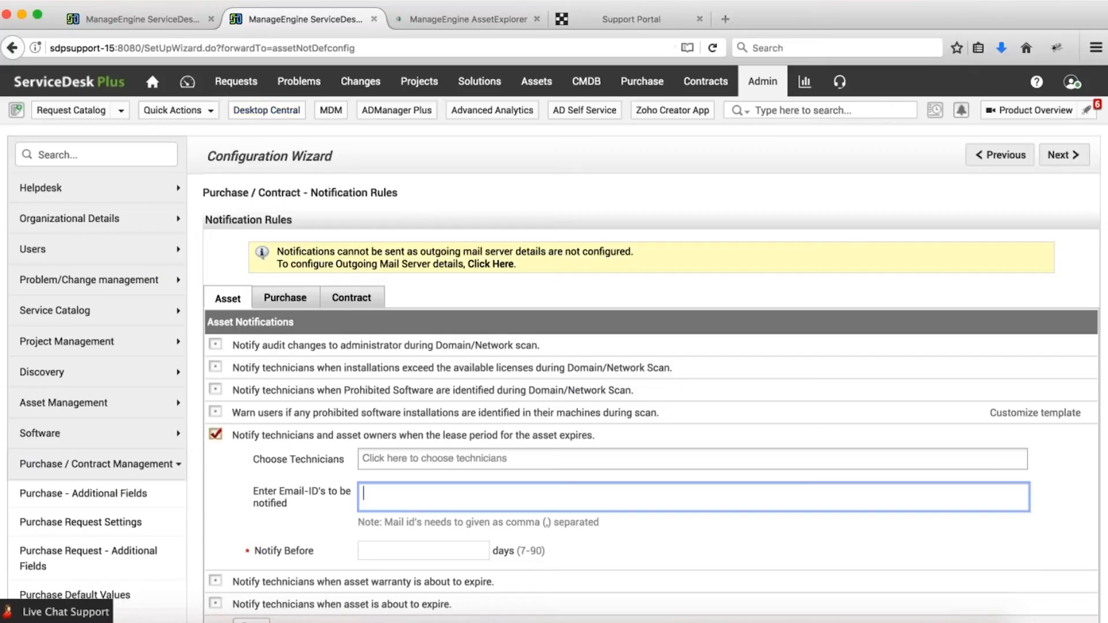
{"action": "left_click", "coordinate": [133, 25]}
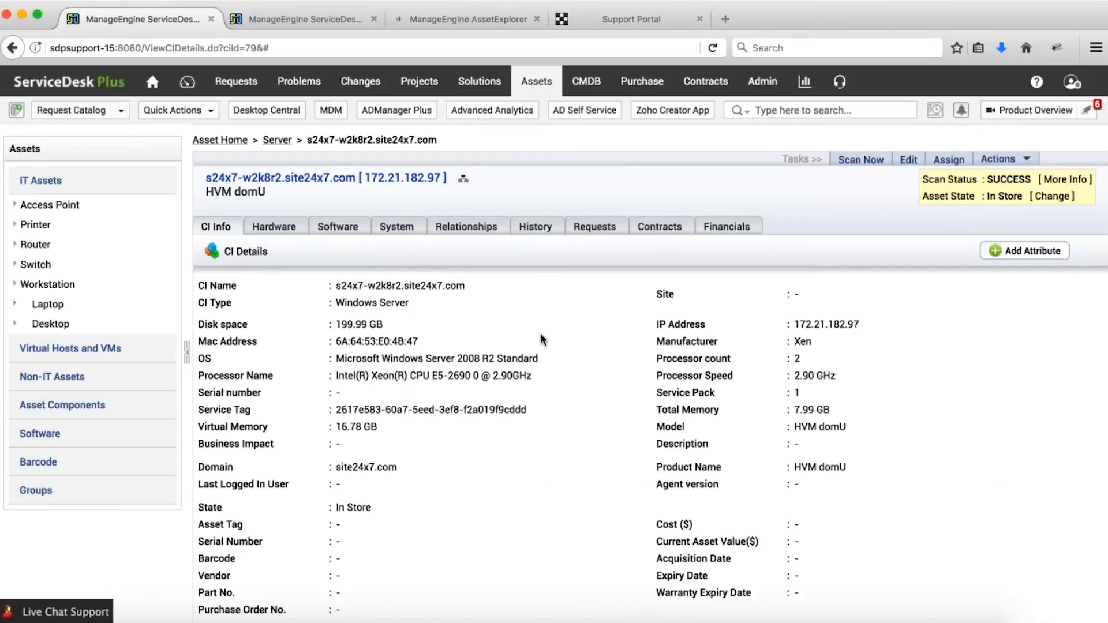
List the Workstation assets, and swap the lease-expiry rule for warranty- and asset-expiry notifications.
{"action": "left_click", "coordinate": [537, 83]}
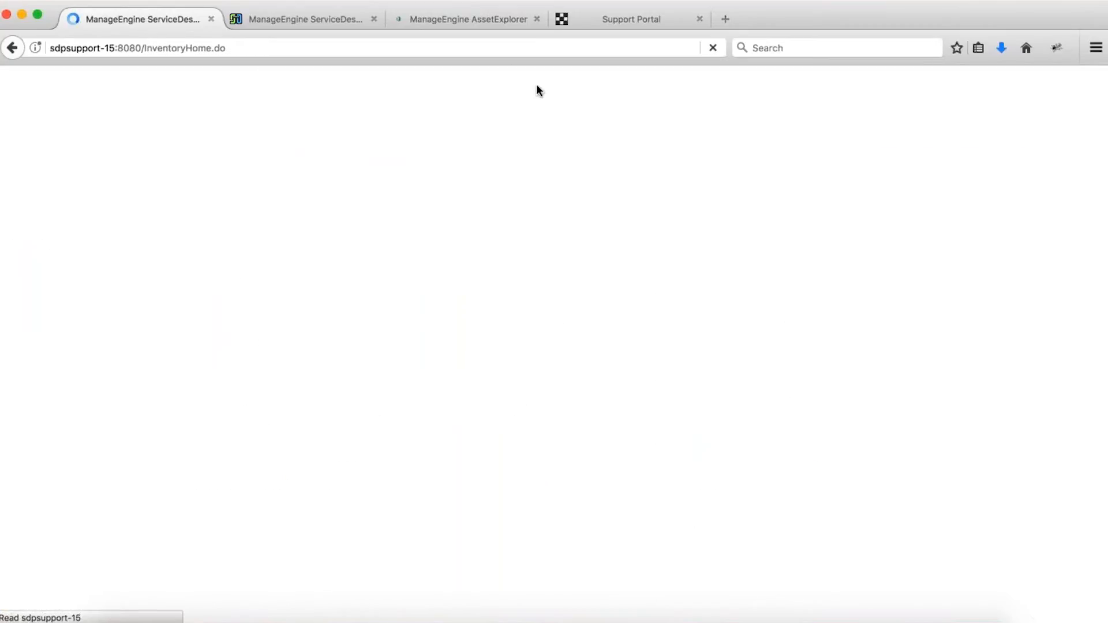
{"action": "left_click", "coordinate": [47, 284]}
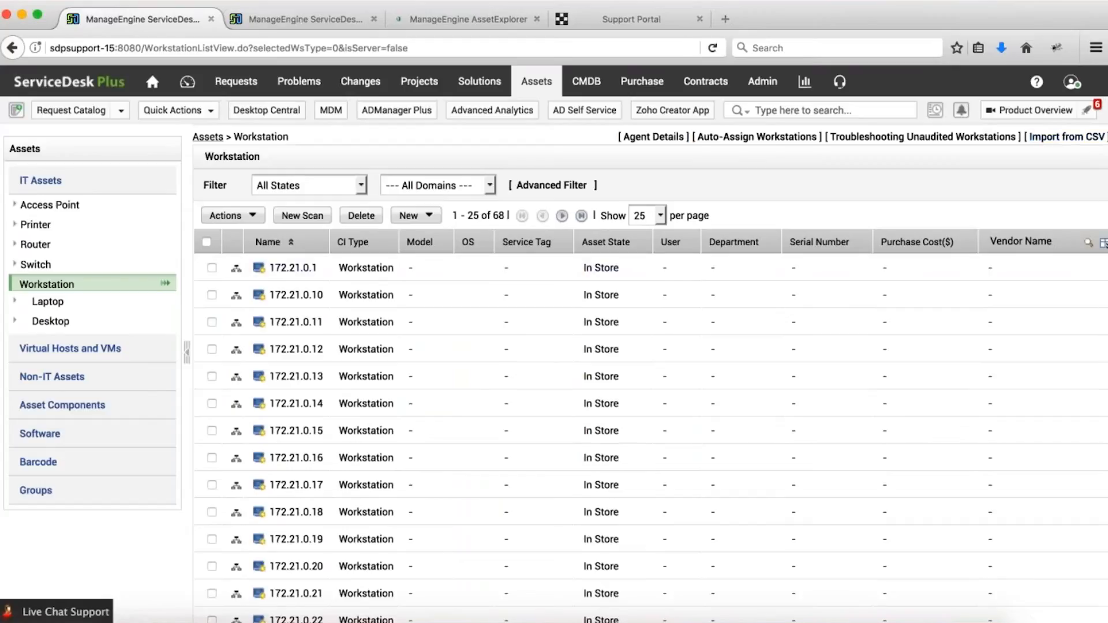
{"action": "left_click", "coordinate": [291, 15]}
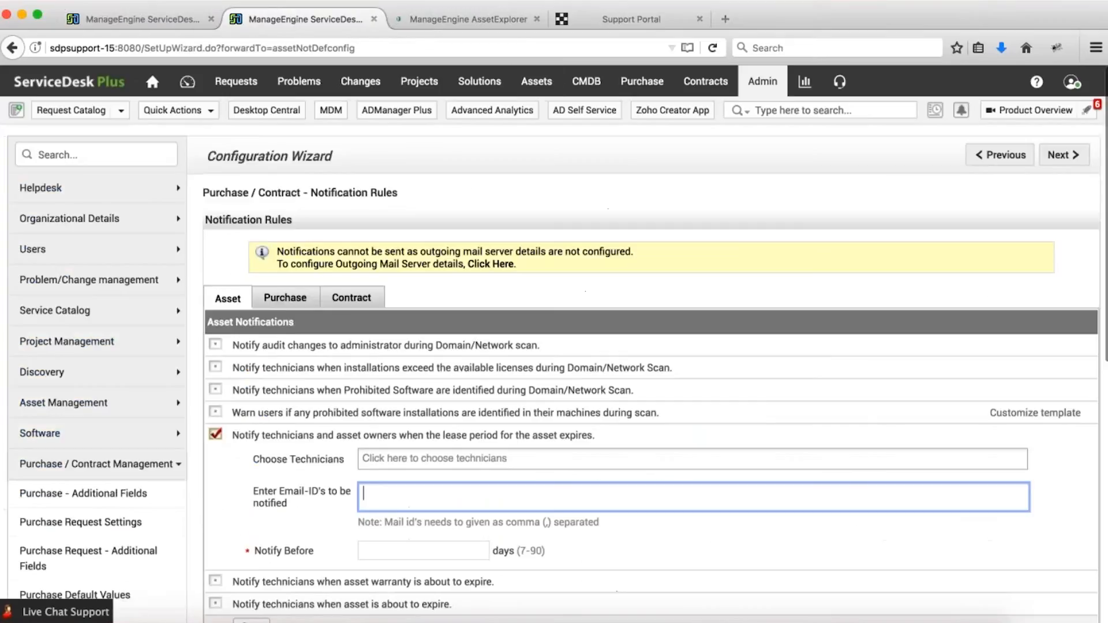
{"action": "left_click", "coordinate": [215, 435]}
{"action": "scroll", "coordinate": [554, 346], "scroll_direction": "down", "scroll_amount": 3}
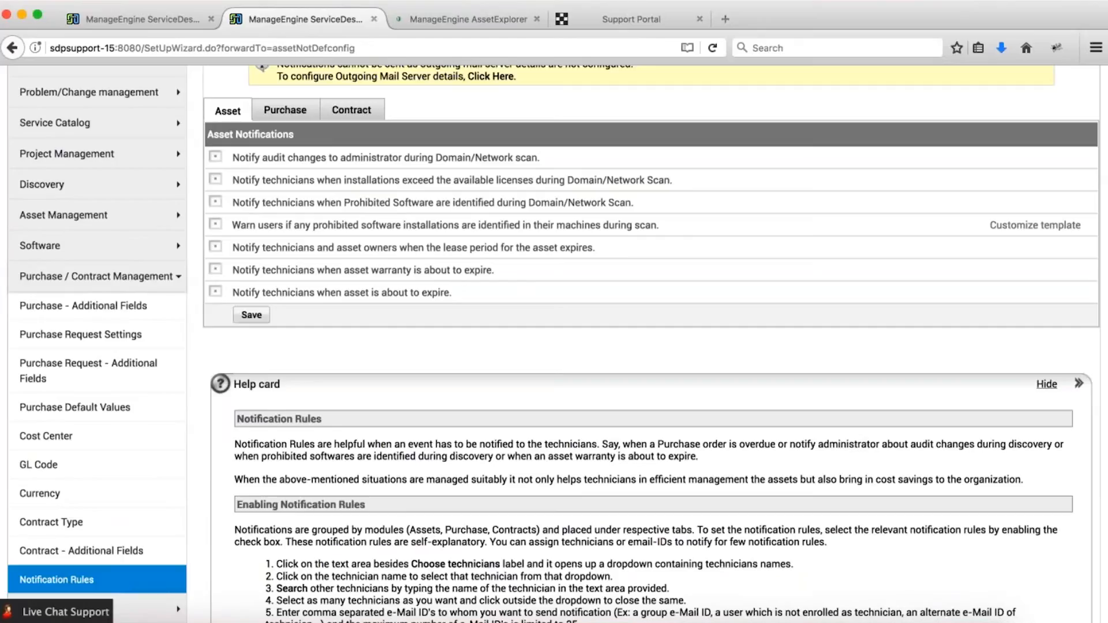
{"action": "left_click", "coordinate": [216, 271]}
{"action": "left_click", "coordinate": [215, 415]}
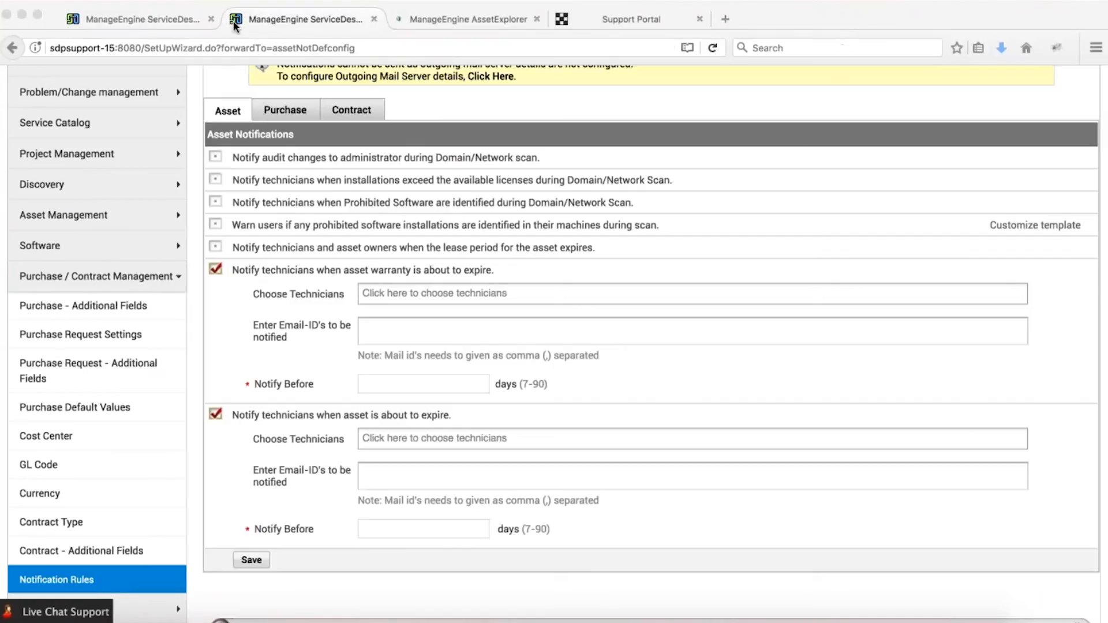
{"action": "left_click", "coordinate": [144, 19]}
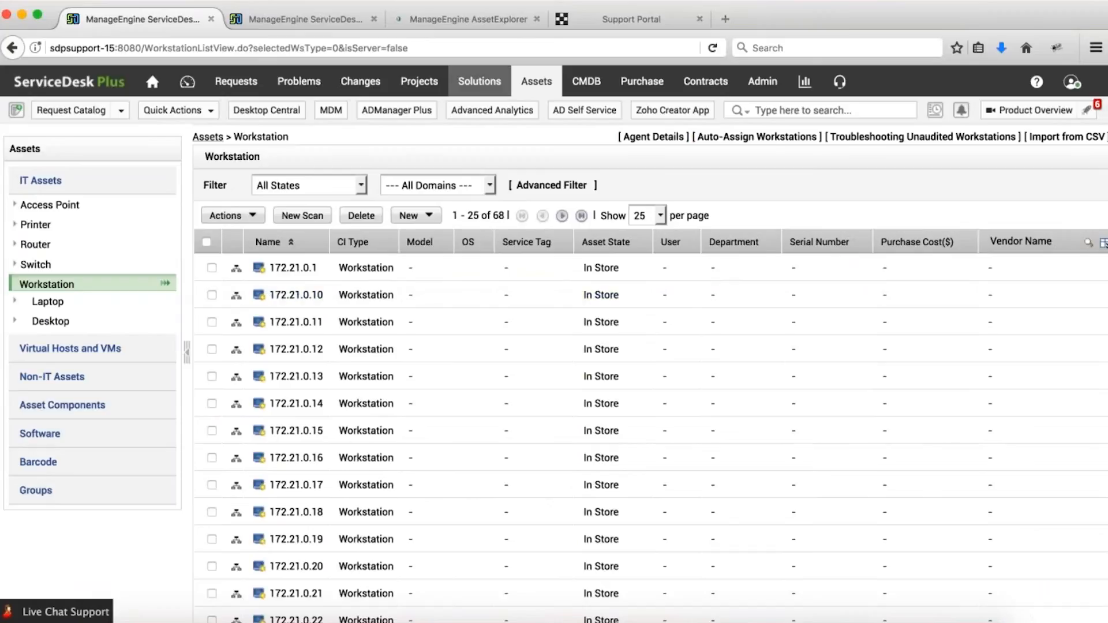
{"action": "left_click", "coordinate": [72, 306]}
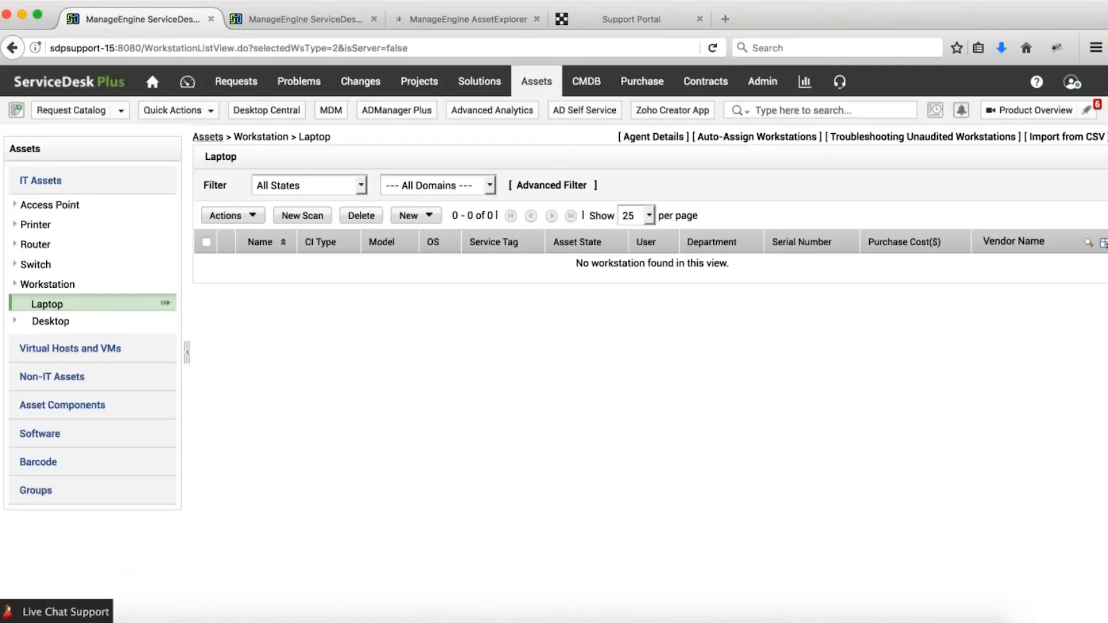
{"action": "left_click", "coordinate": [102, 290]}
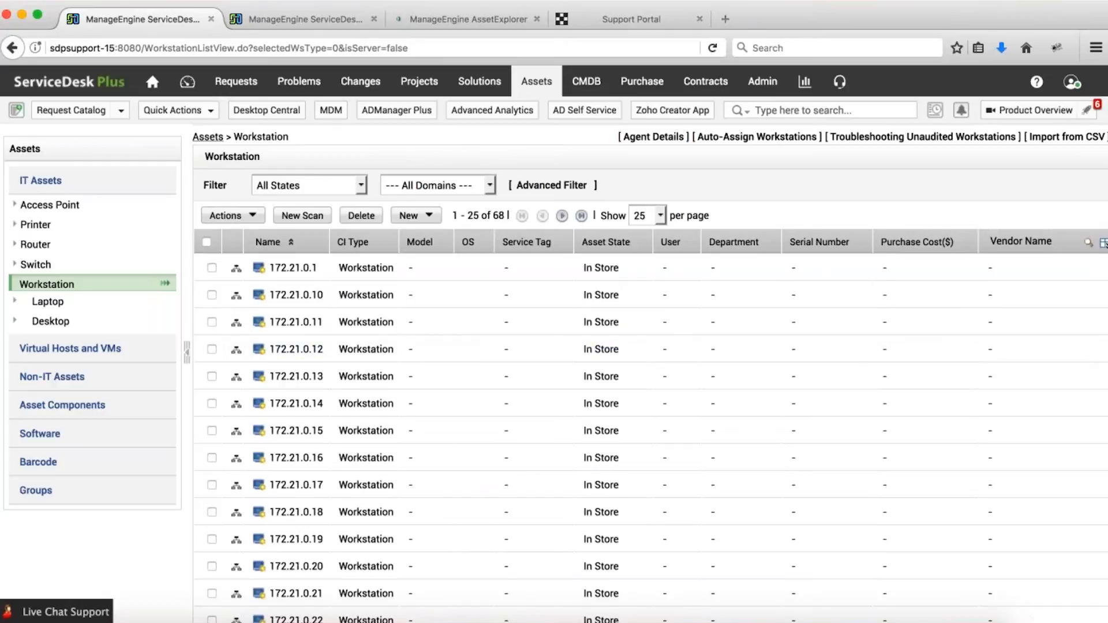
Review the Suggested Owner list in the Auto assign Owners window, then close it.
{"action": "left_click", "coordinate": [750, 137]}
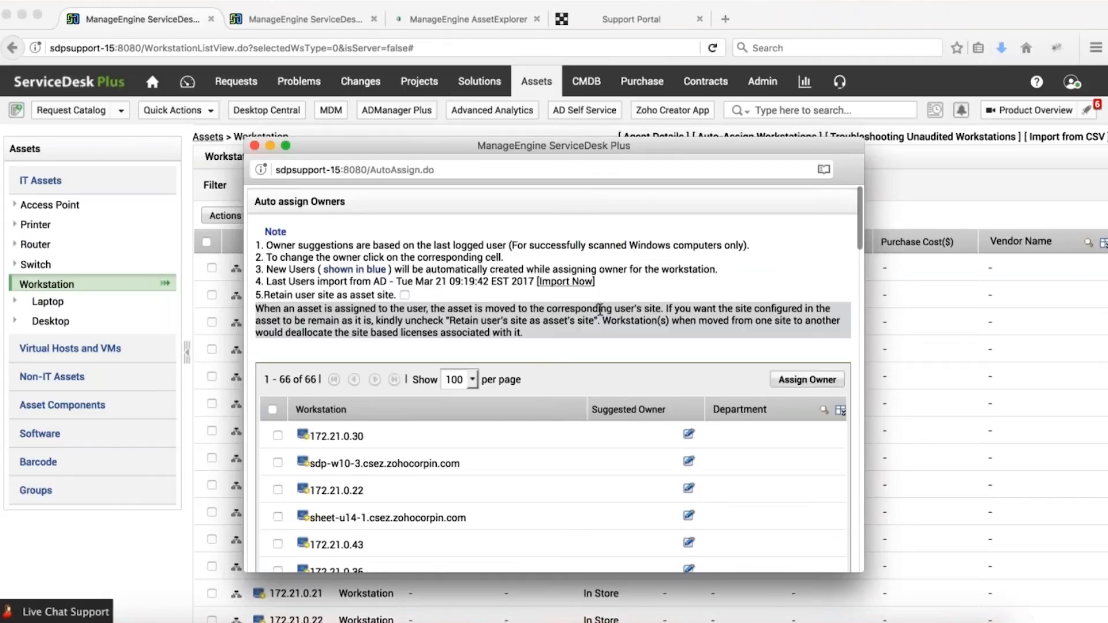
{"action": "scroll", "coordinate": [600, 312], "scroll_direction": "down", "scroll_amount": 5}
{"action": "scroll", "coordinate": [554, 375], "scroll_direction": "up", "scroll_amount": 5}
{"action": "left_click_drag", "start_coordinate": [592, 410], "coordinate": [664, 409]}
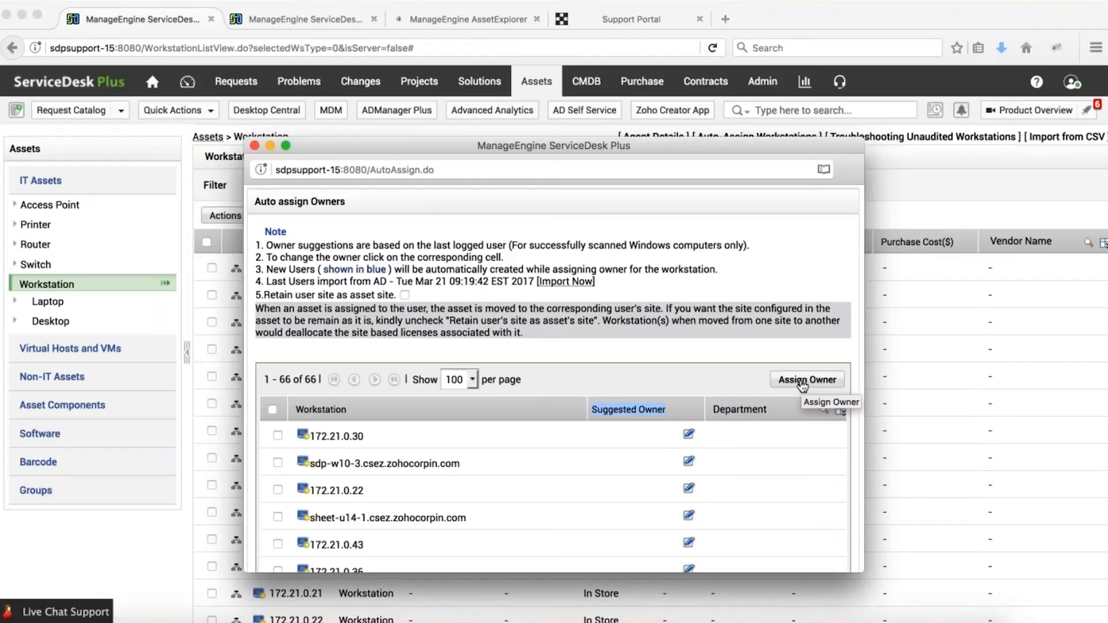
{"action": "scroll", "coordinate": [532, 329], "scroll_direction": "down", "scroll_amount": 10}
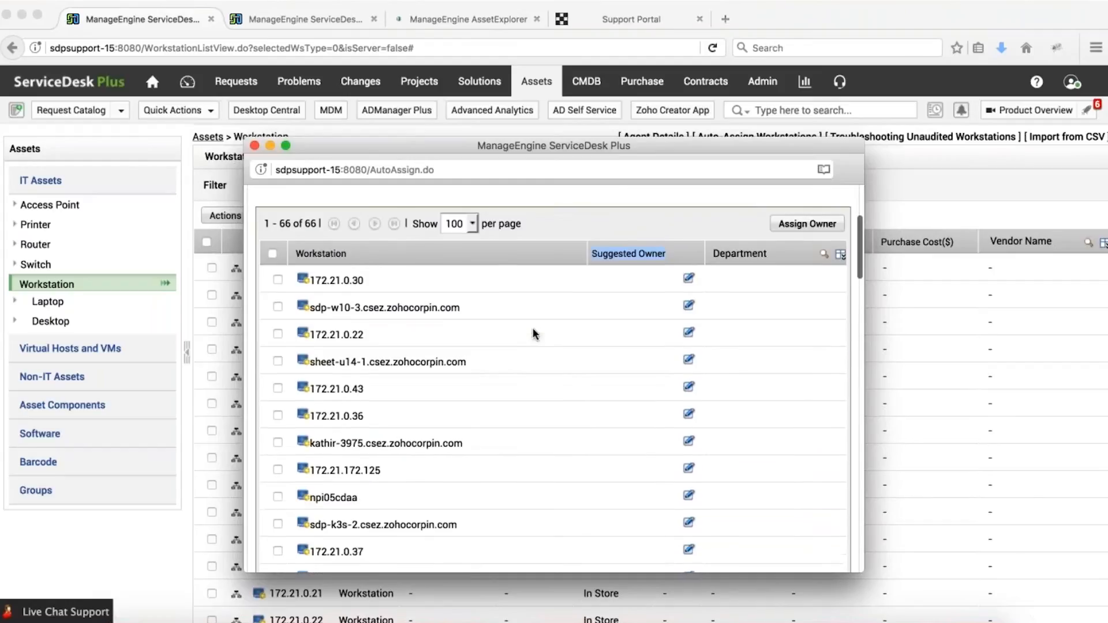
{"action": "scroll", "coordinate": [532, 333], "scroll_direction": "down", "scroll_amount": 10}
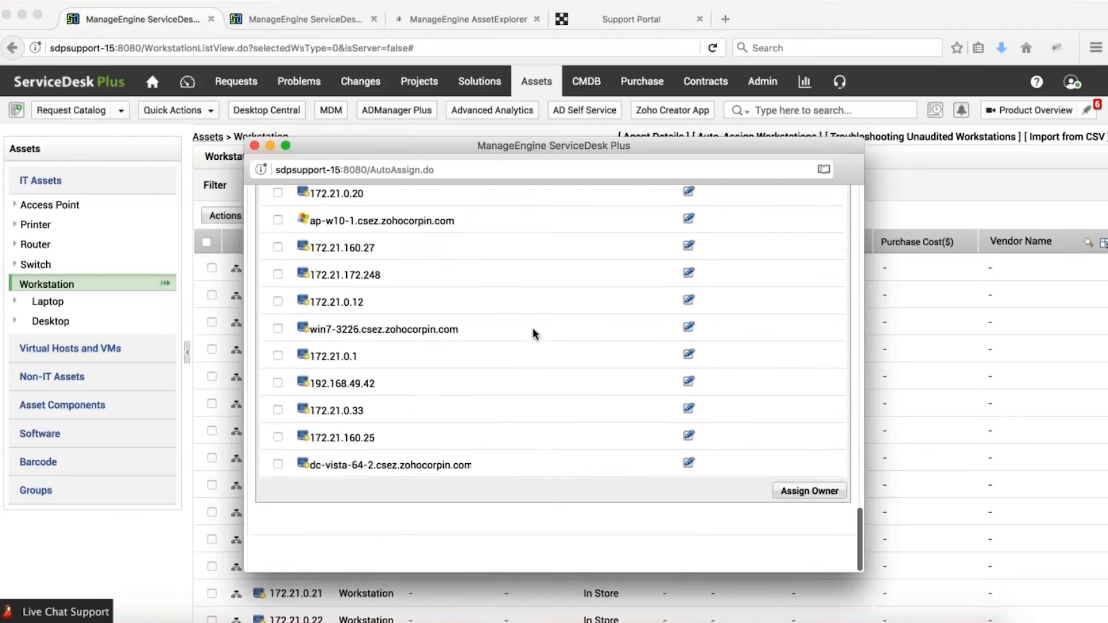
{"action": "scroll", "coordinate": [533, 332], "scroll_direction": "up", "scroll_amount": 20}
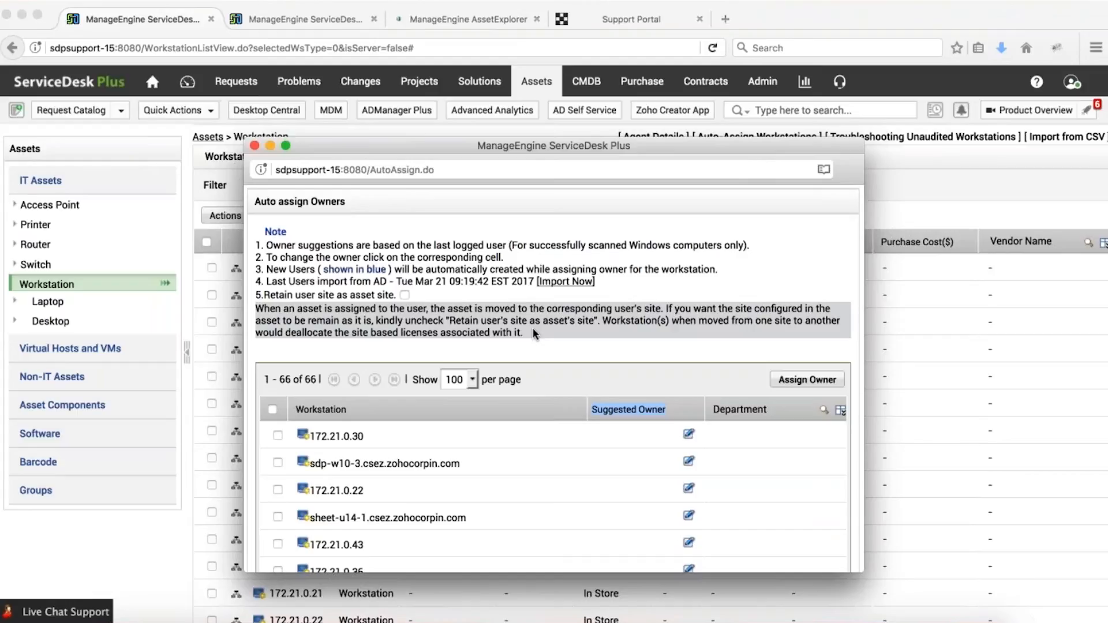
{"action": "left_click", "coordinate": [255, 146]}
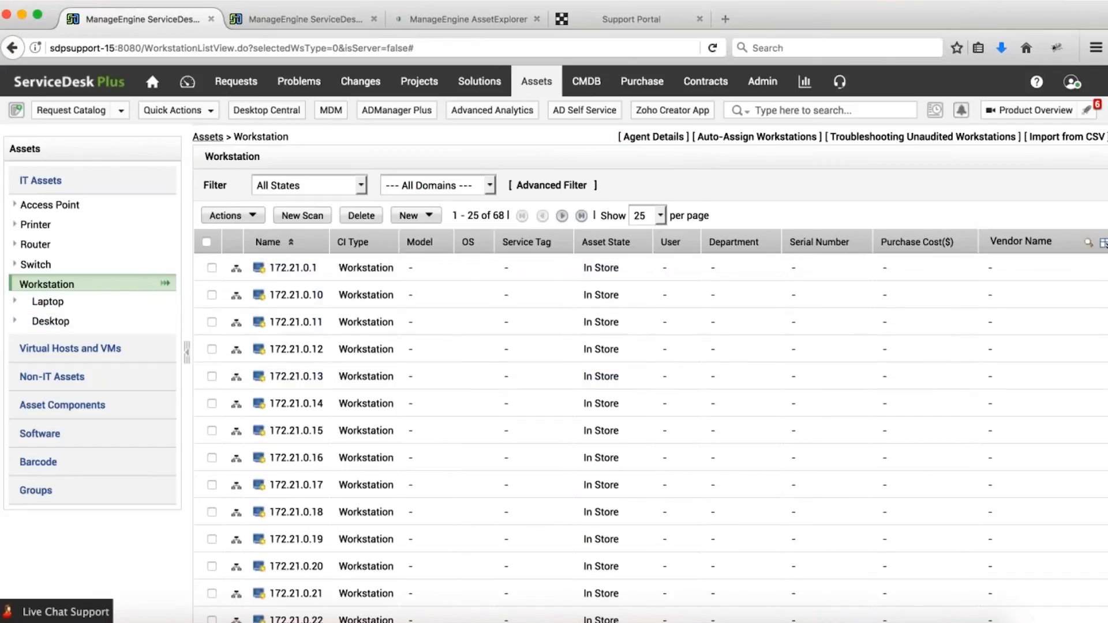
Open workstation 172.21.0.1 and view its Financials tab.
{"action": "left_click", "coordinate": [293, 268]}
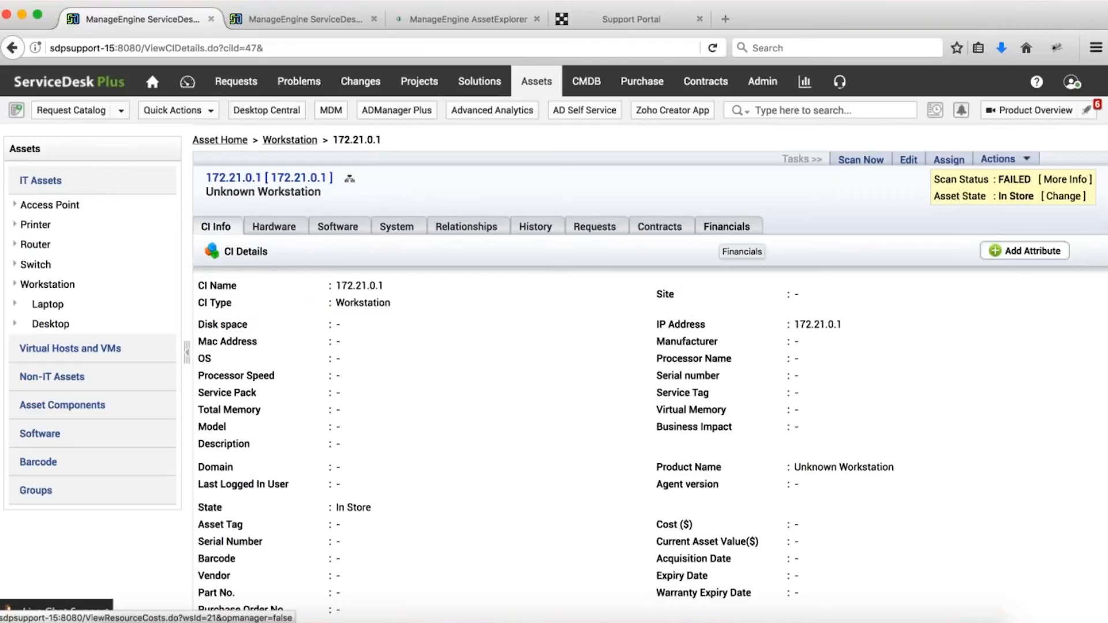
{"action": "left_click", "coordinate": [727, 227]}
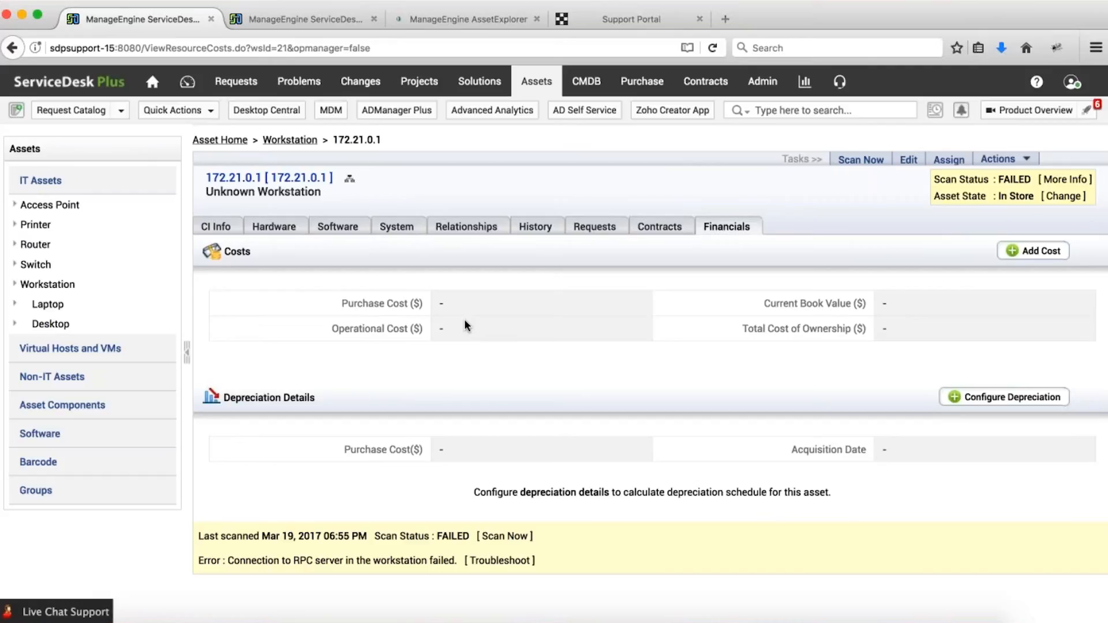
Add a 1000 Purchase Cost dated 2017-03-01 to workstation 172.21.0.1.
{"action": "left_click", "coordinate": [1039, 255]}
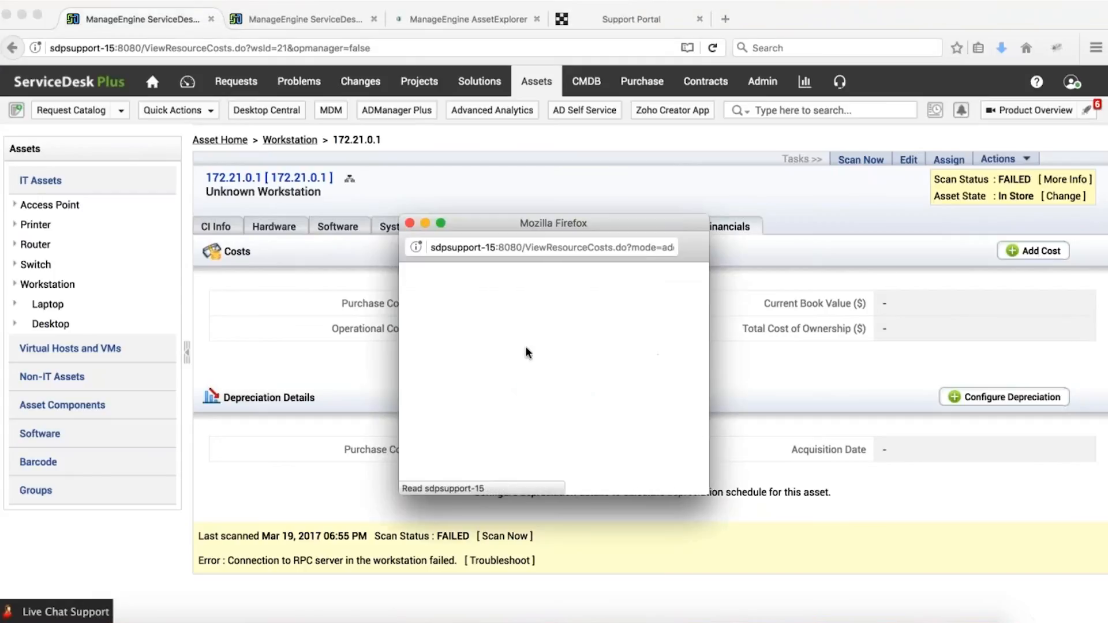
{"action": "left_click", "coordinate": [540, 326]}
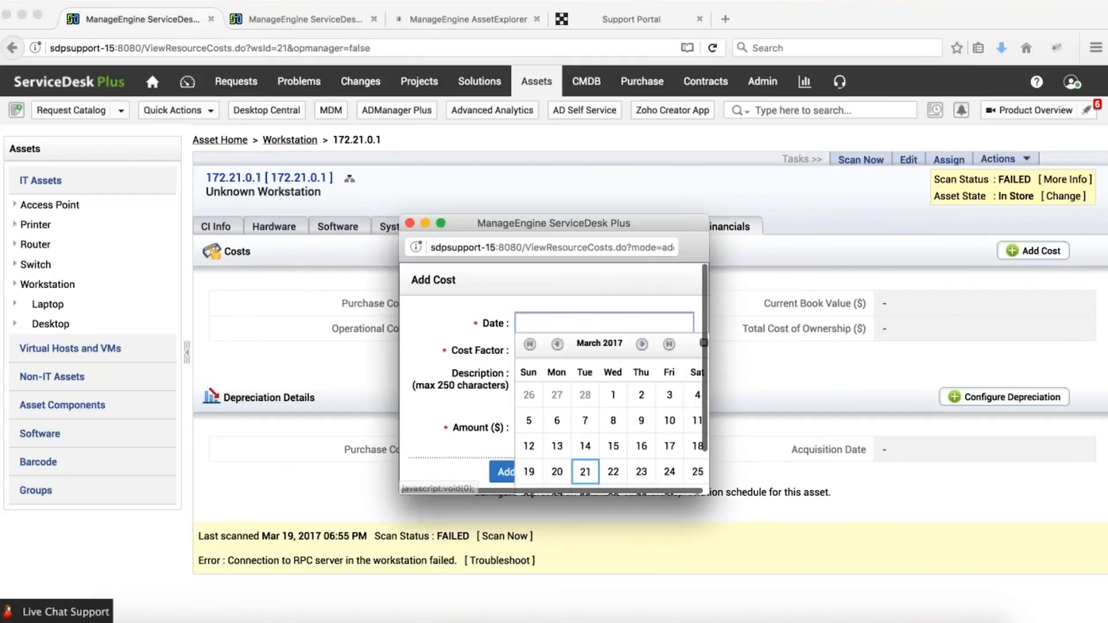
{"action": "left_click", "coordinate": [611, 395]}
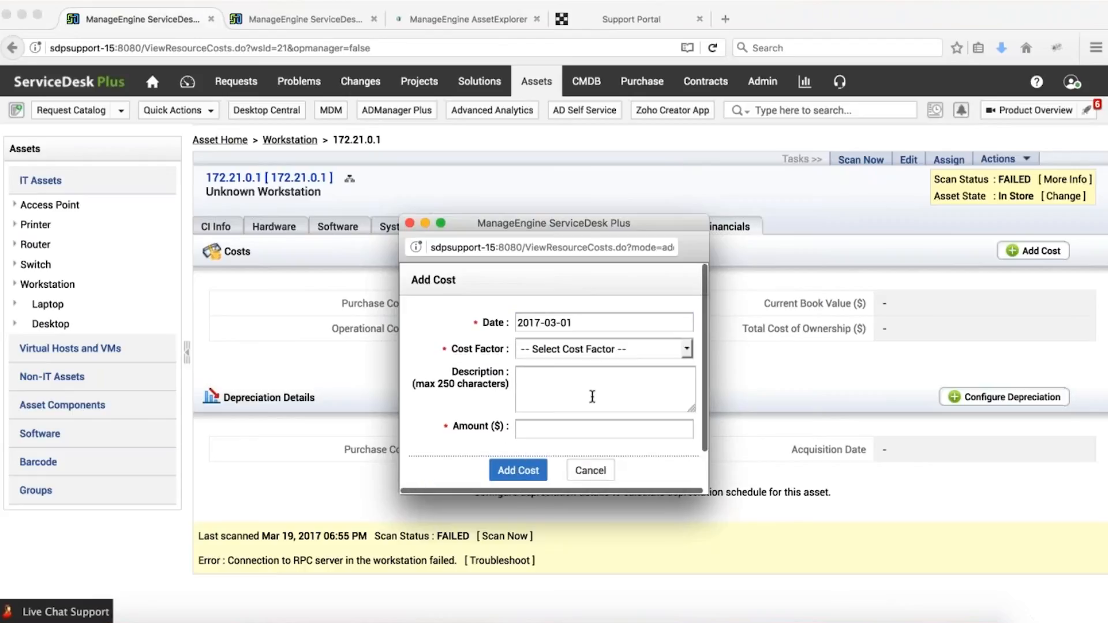
{"action": "left_click", "coordinate": [603, 348]}
{"action": "left_click", "coordinate": [550, 379]}
{"action": "left_click", "coordinate": [562, 398]}
{"action": "left_click", "coordinate": [547, 431]}
{"action": "type", "text": "1000"}
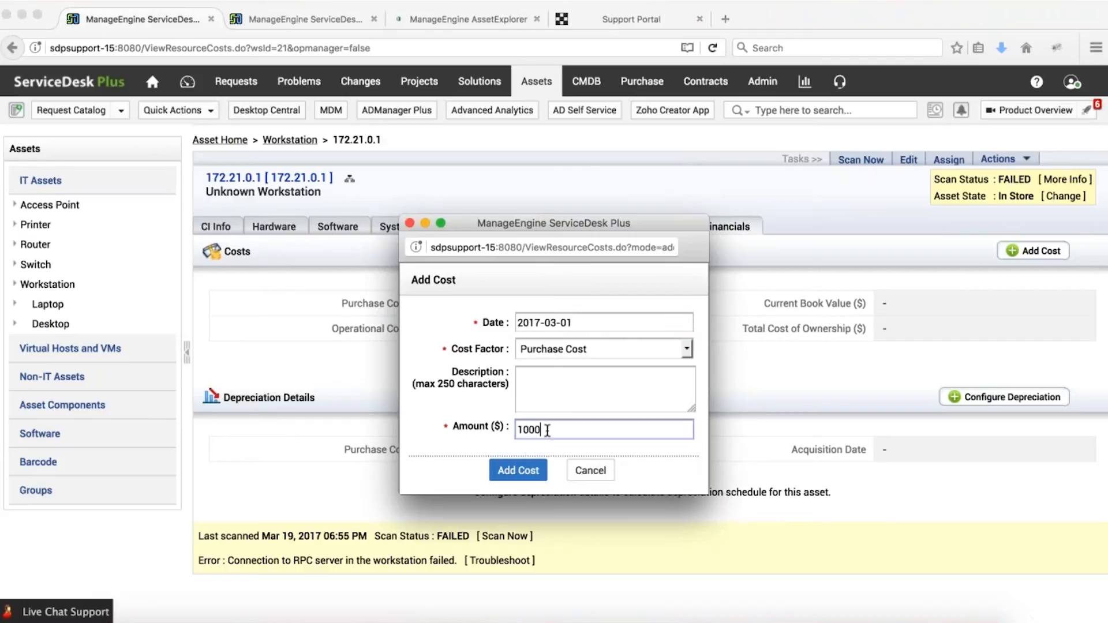
{"action": "left_click", "coordinate": [535, 475]}
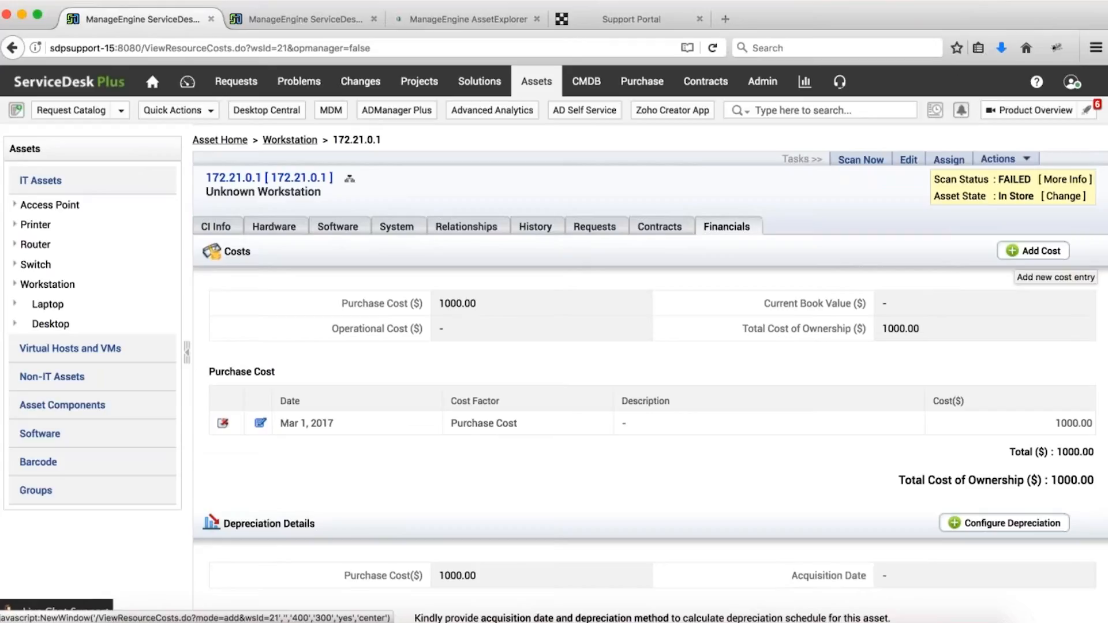
Add a 100 Service Cost dated 2017-03-21 to the workstation.
{"action": "left_click", "coordinate": [1025, 254]}
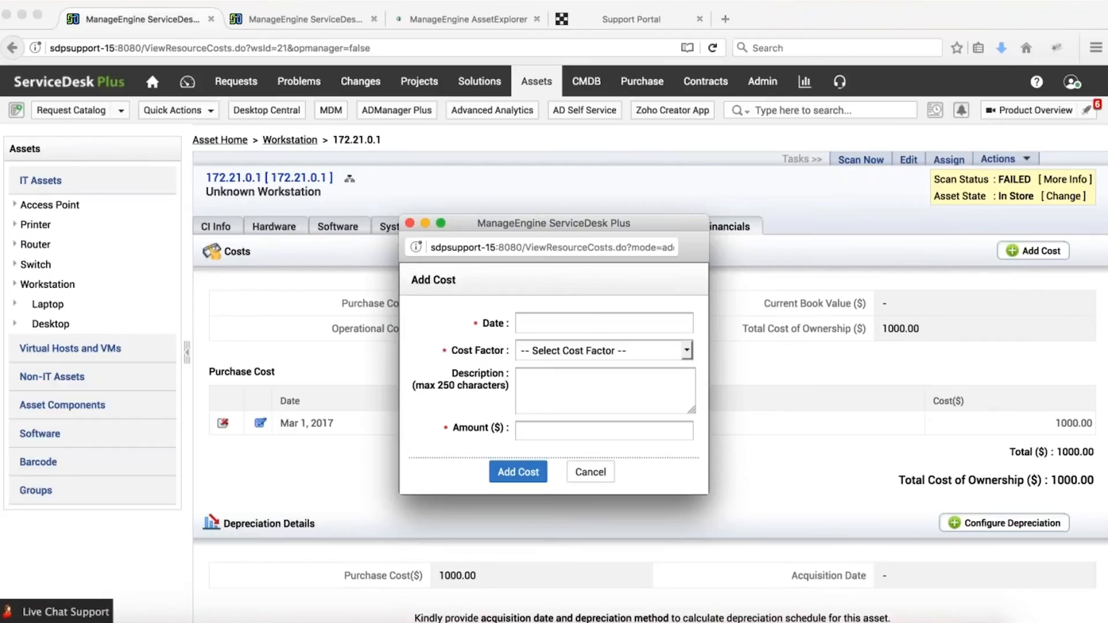
{"action": "left_click", "coordinate": [533, 324]}
{"action": "left_click", "coordinate": [584, 472]}
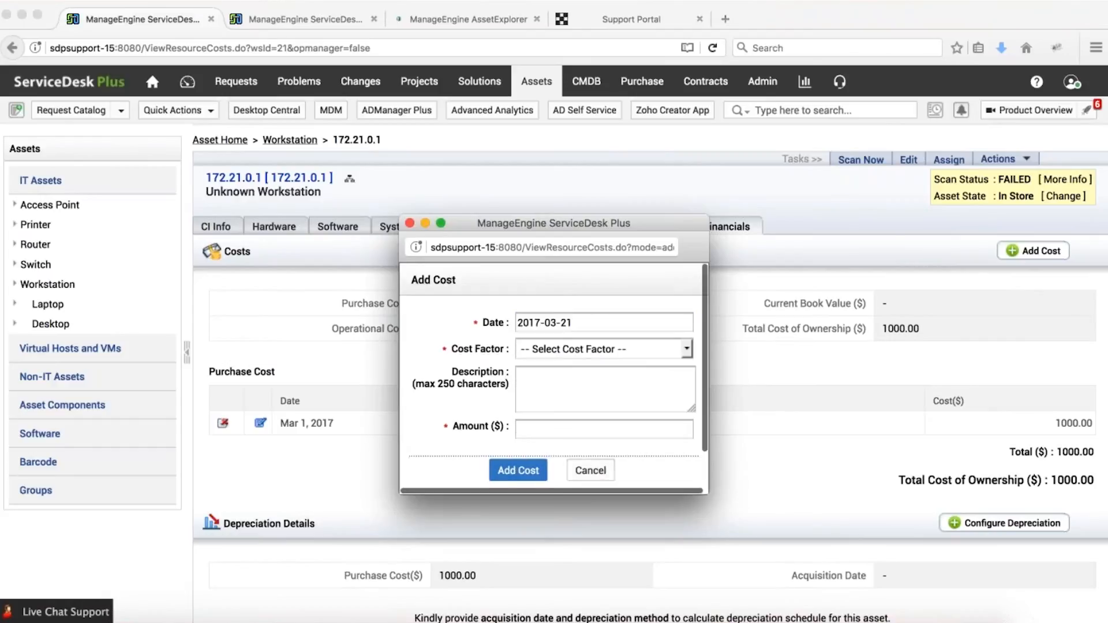
{"action": "left_click", "coordinate": [551, 347]}
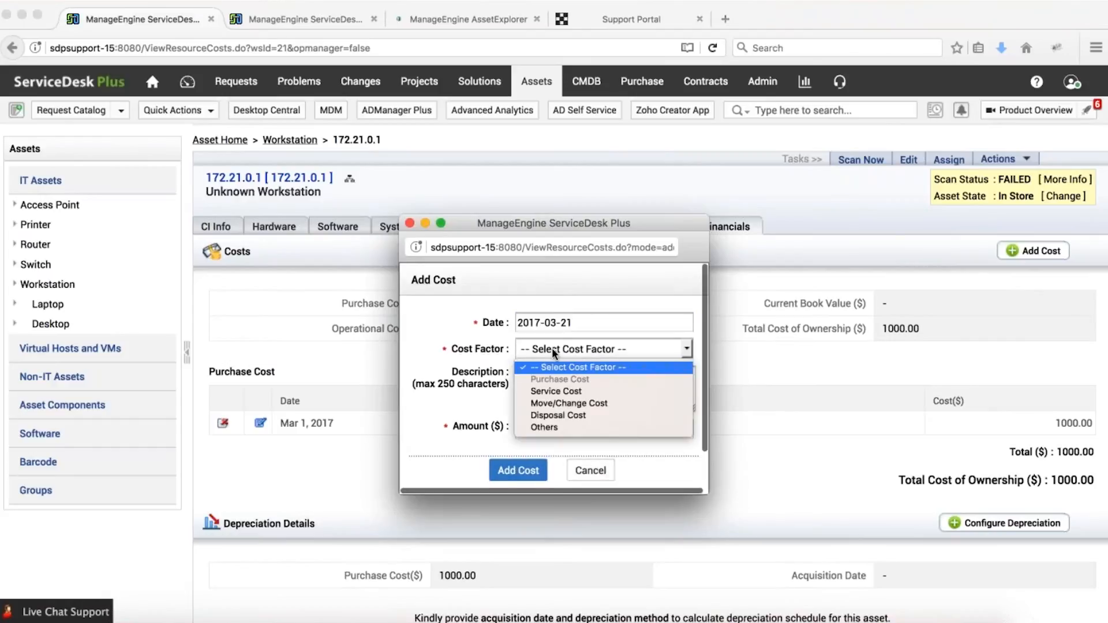
{"action": "left_click", "coordinate": [536, 390]}
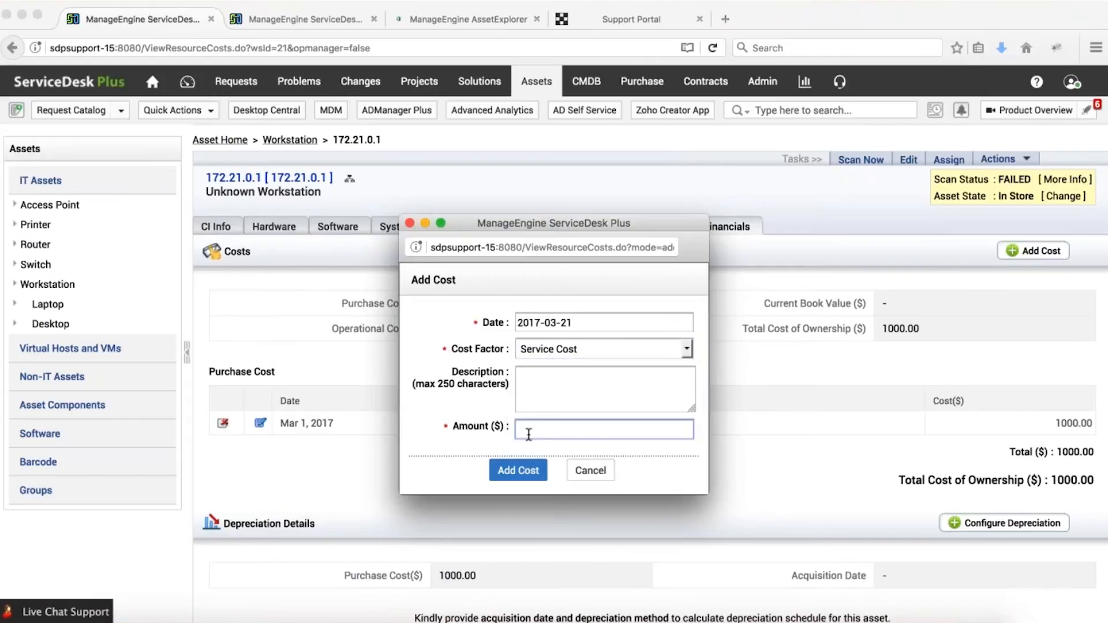
{"action": "type", "text": "100"}
{"action": "left_click", "coordinate": [505, 474]}
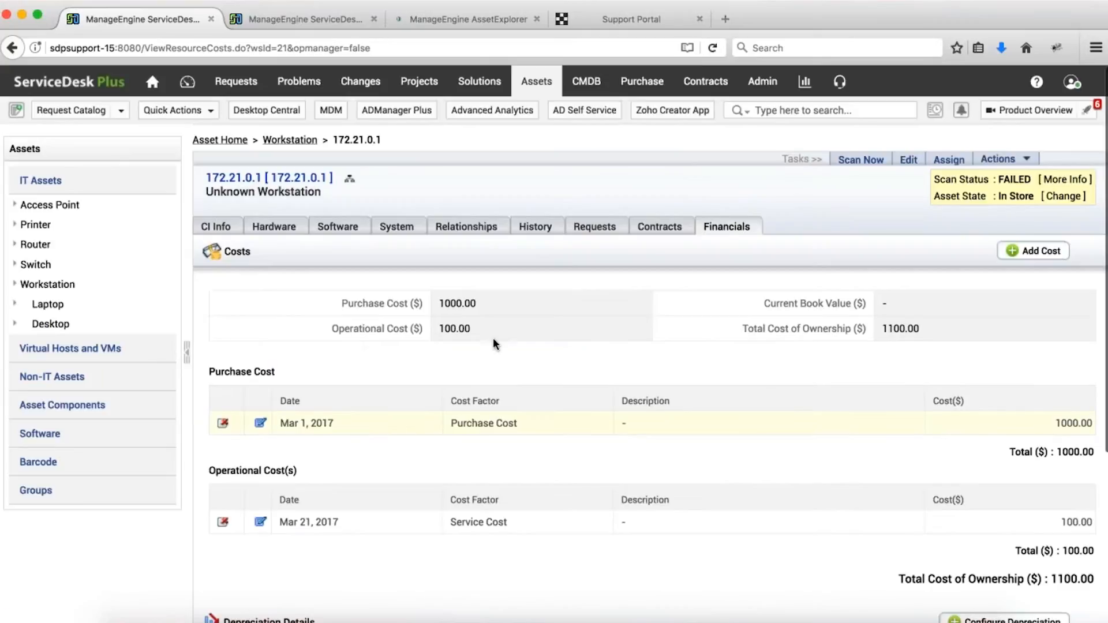
{"action": "scroll", "coordinate": [376, 424], "scroll_direction": "down", "scroll_amount": 5}
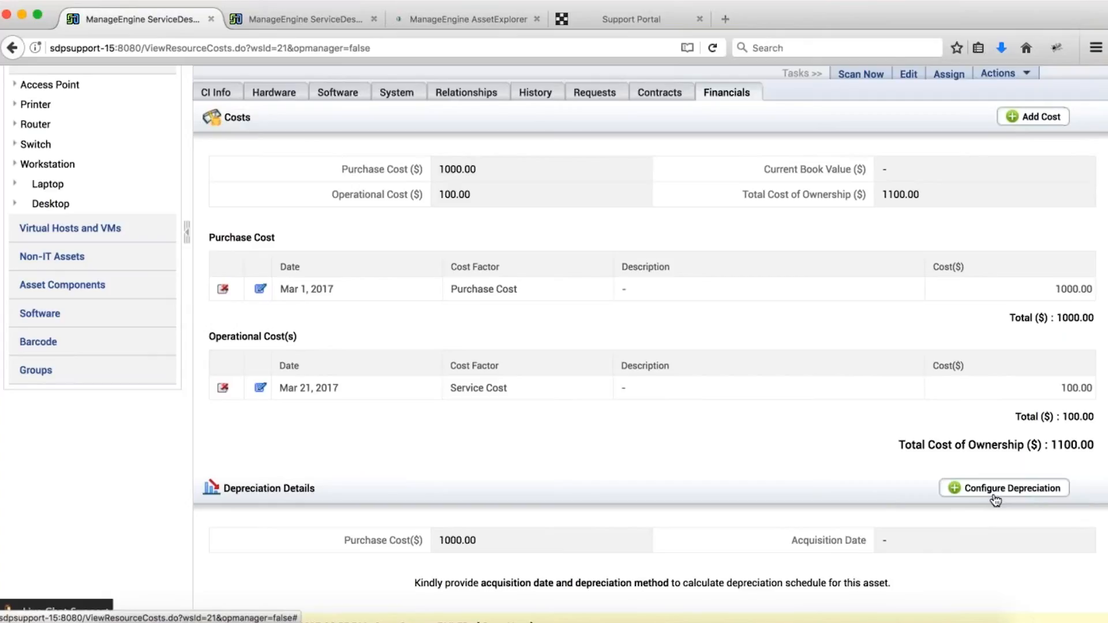
In the second tab, open Admin > Asset Management > Product and edit HVM domU.
{"action": "left_click", "coordinate": [285, 19]}
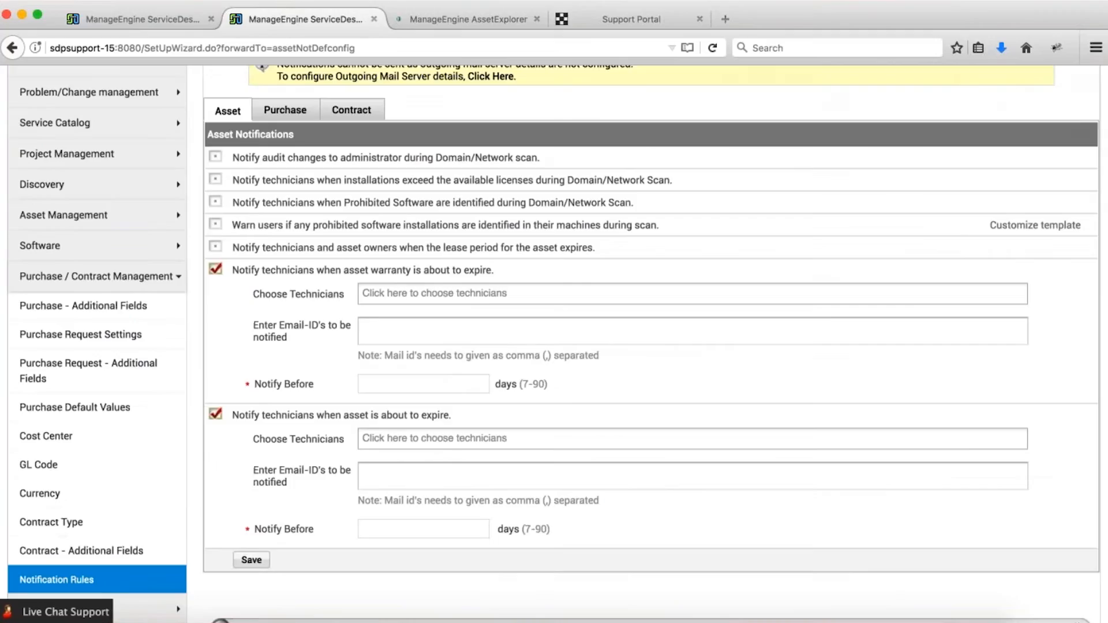
{"action": "left_click", "coordinate": [769, 85]}
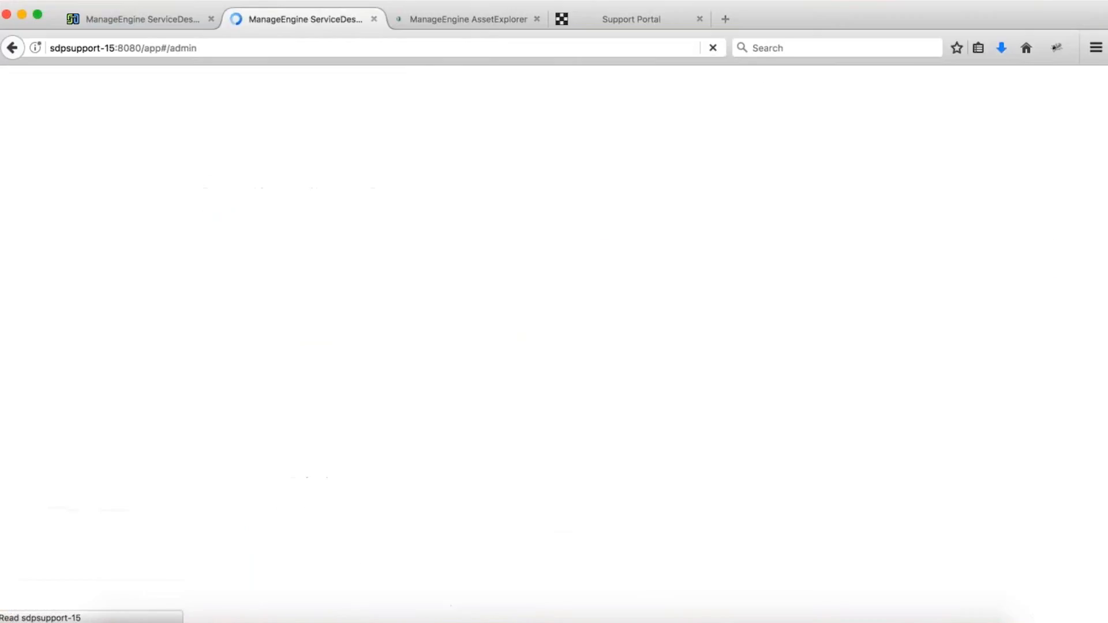
{"action": "scroll", "coordinate": [480, 391], "scroll_direction": "down", "scroll_amount": 5}
{"action": "left_click", "coordinate": [516, 507]}
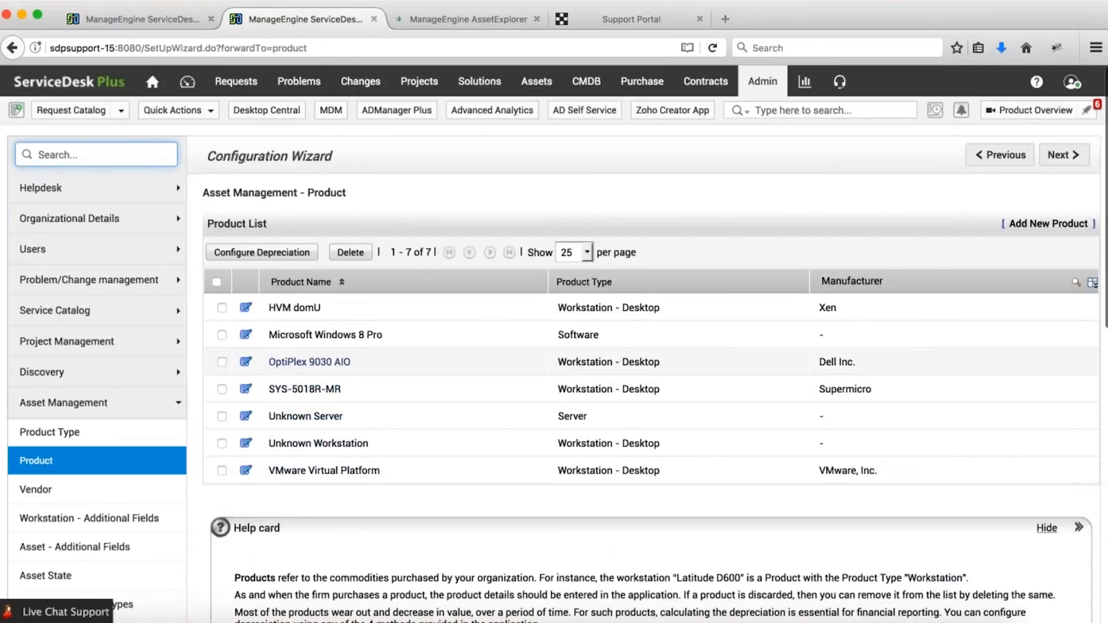
{"action": "left_click", "coordinate": [294, 308]}
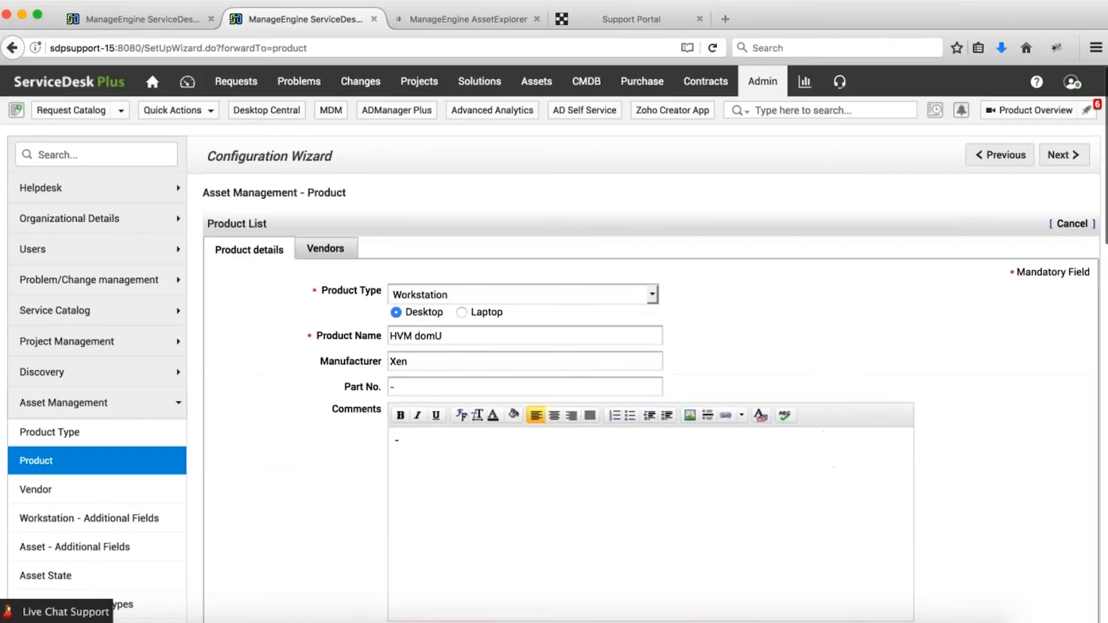
Give HVM domU Straight Line depreciation, 60-month useful life and 100 salvage value.
{"action": "scroll", "coordinate": [290, 338], "scroll_direction": "down", "scroll_amount": 6}
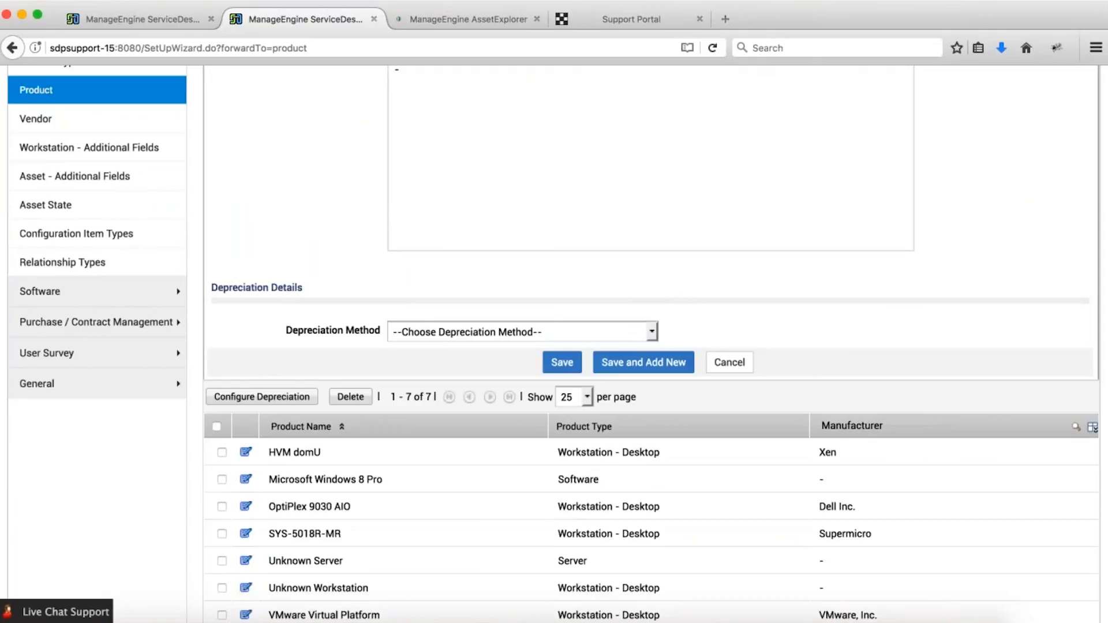
{"action": "left_click", "coordinate": [466, 334]}
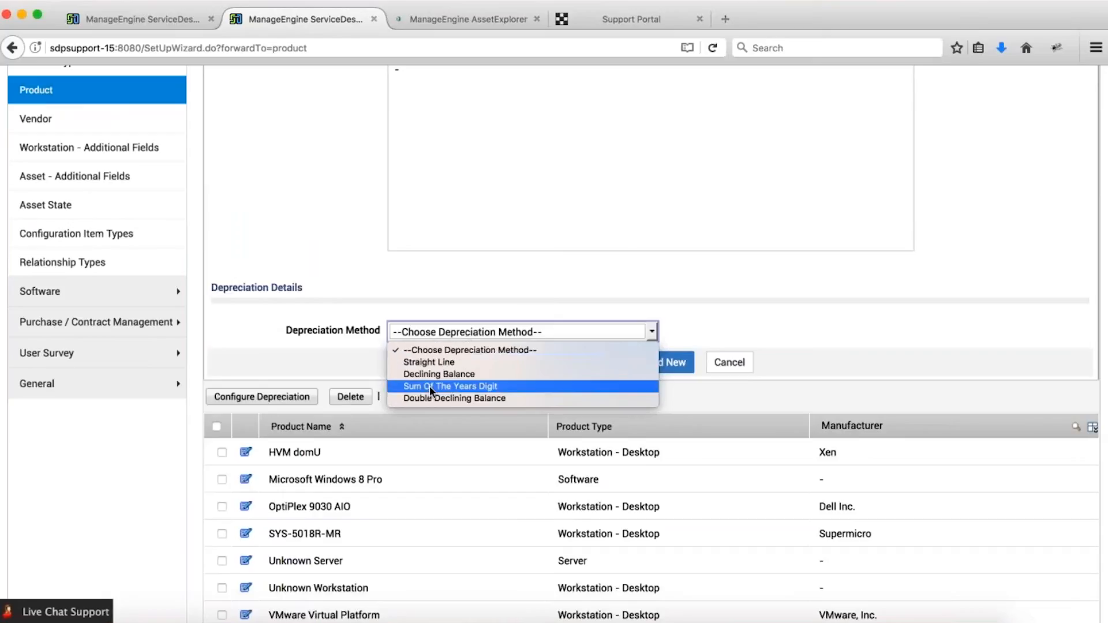
{"action": "left_click", "coordinate": [434, 363]}
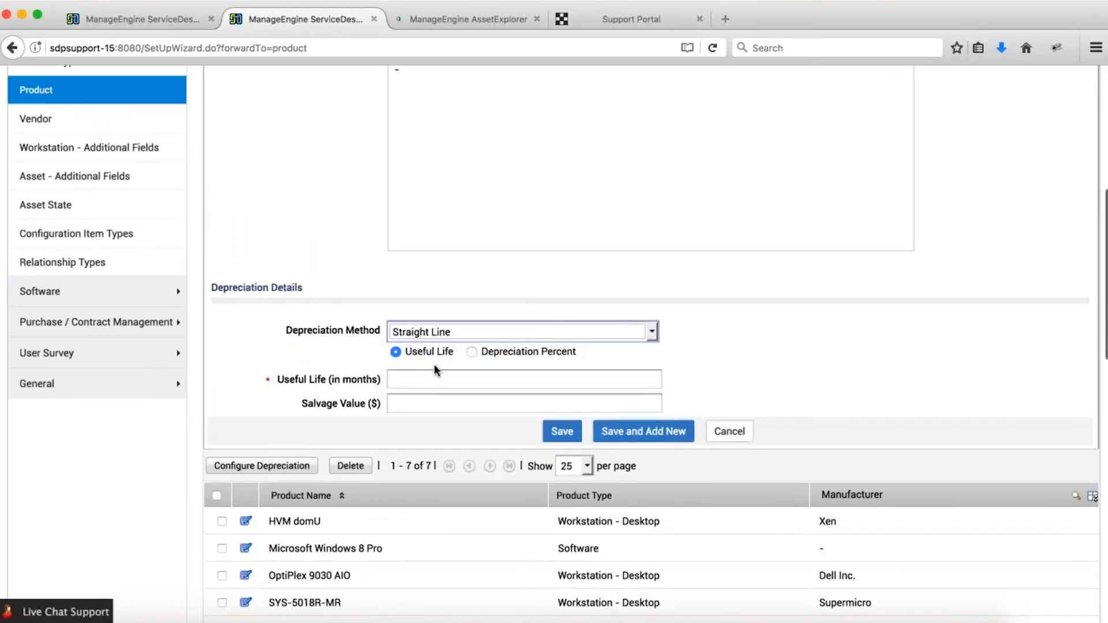
{"action": "scroll", "coordinate": [434, 364], "scroll_direction": "up", "scroll_amount": 1}
{"action": "left_click", "coordinate": [427, 382]}
{"action": "type", "text": "60"}
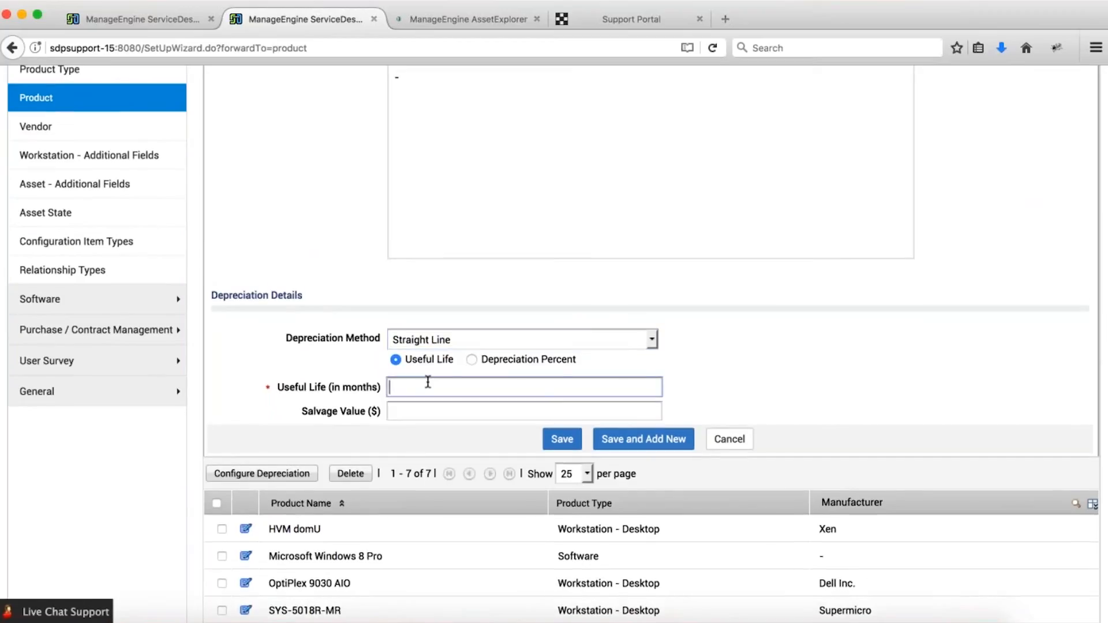
{"action": "left_click", "coordinate": [456, 411]}
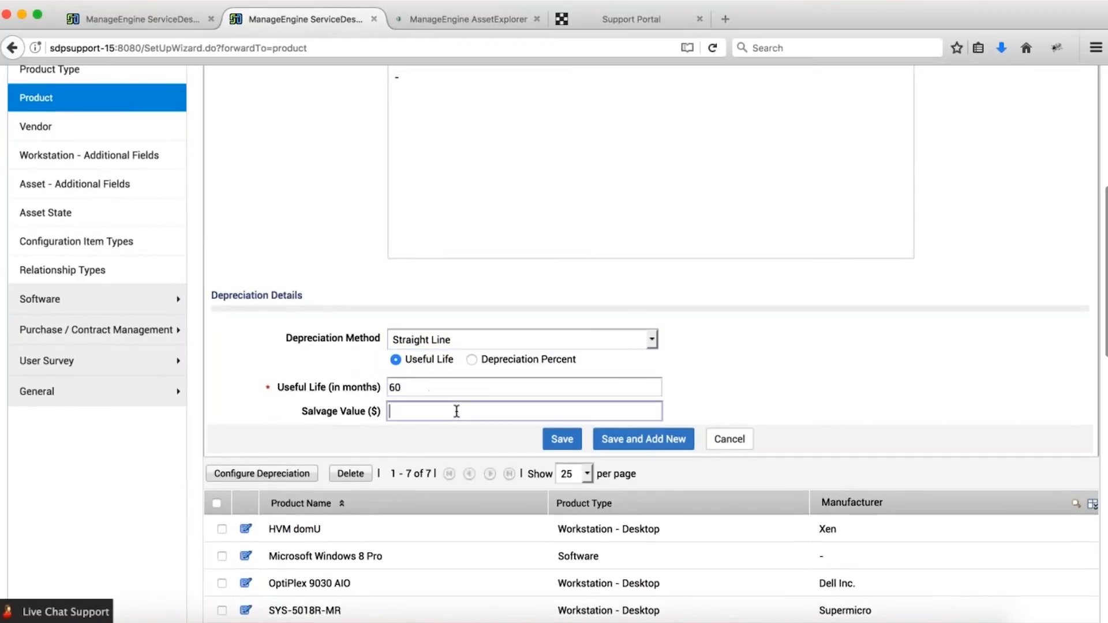
{"action": "type", "text": "10"}
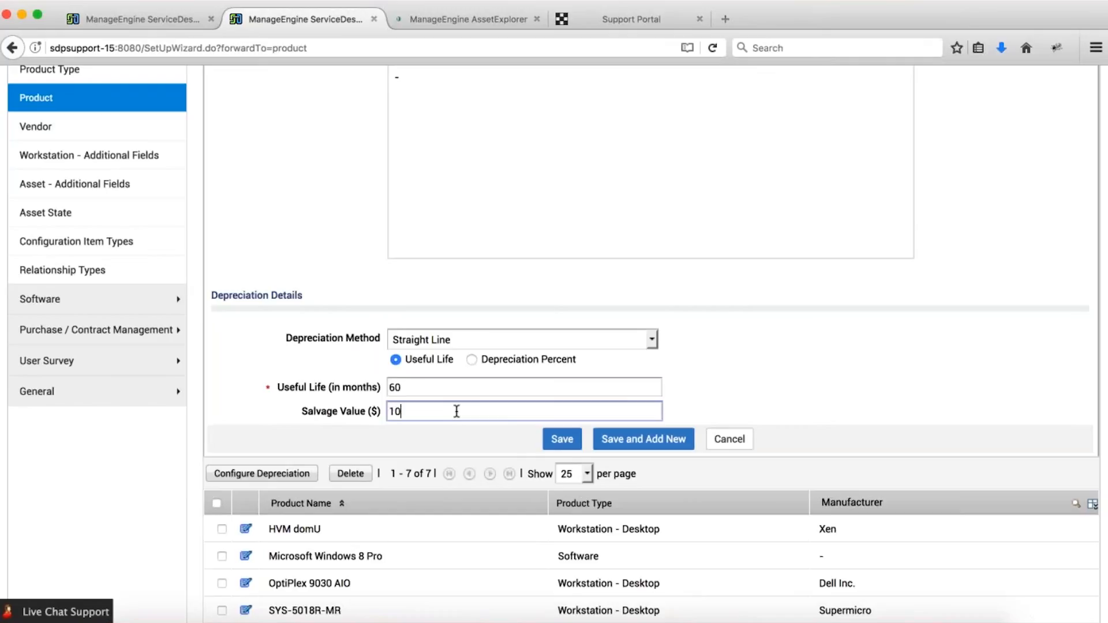
{"action": "type", "text": "0"}
{"action": "left_click", "coordinate": [559, 438]}
{"action": "left_click", "coordinate": [744, 309]}
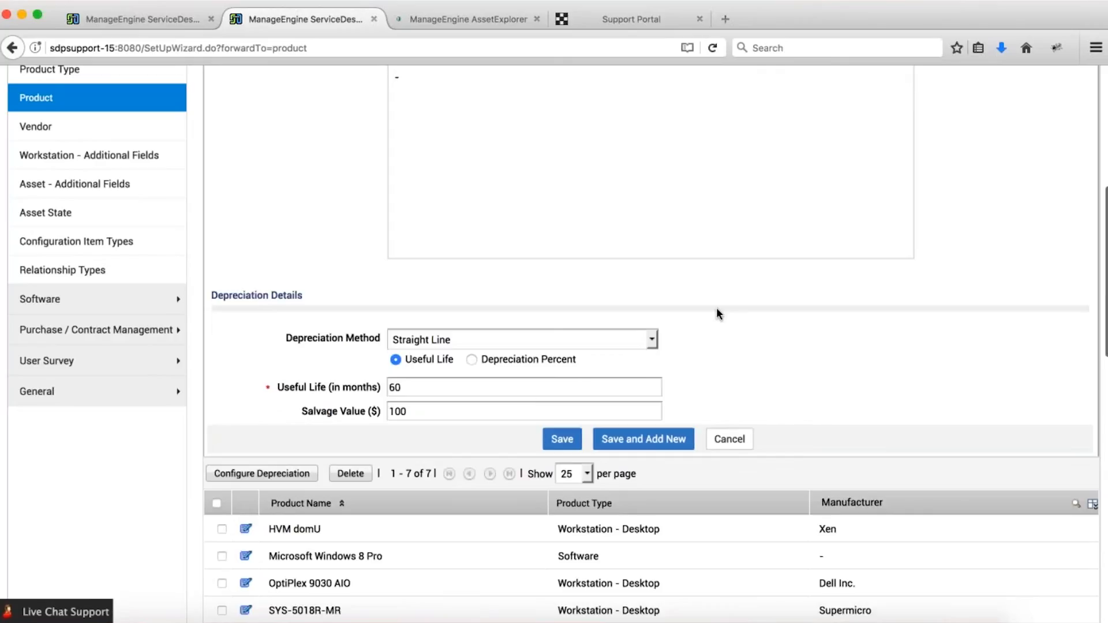
{"action": "left_click", "coordinate": [571, 443]}
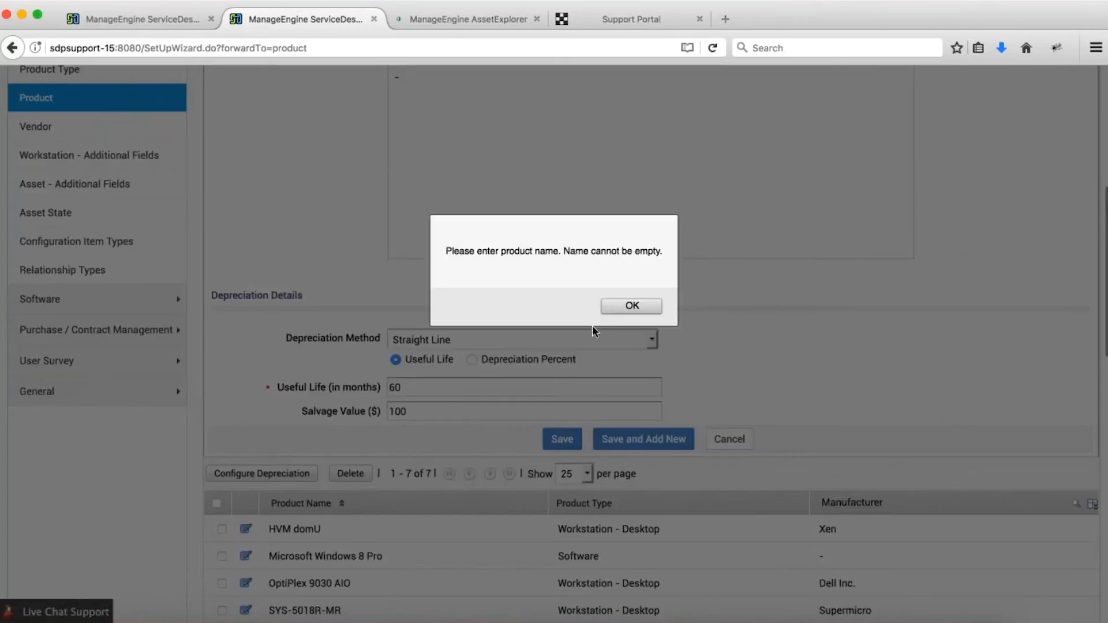
{"action": "left_click", "coordinate": [618, 315]}
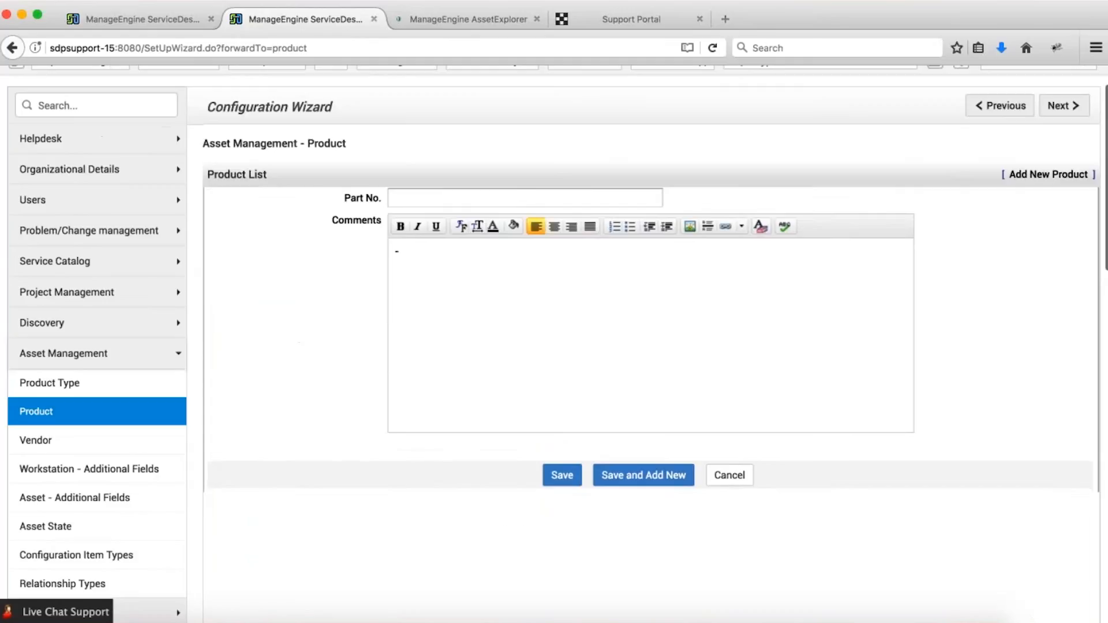
{"action": "left_click", "coordinate": [730, 475]}
{"action": "scroll", "coordinate": [240, 232], "scroll_direction": "up", "scroll_amount": 2}
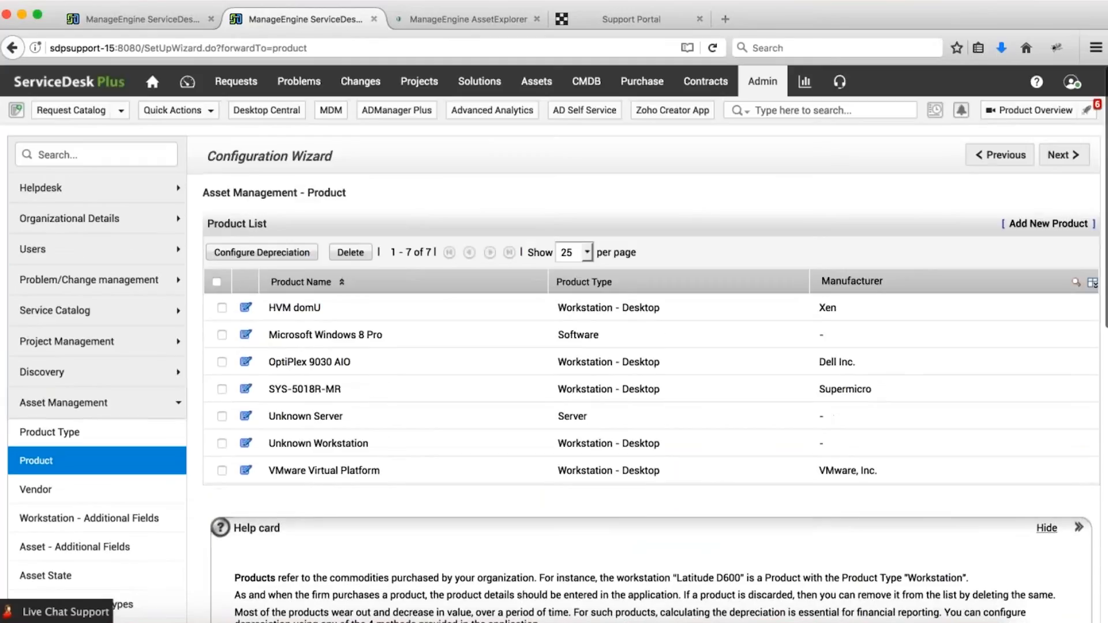
In the first tab, open the Financials of server automation2-sp.automation2.com from the Server list.
{"action": "left_click", "coordinate": [113, 25]}
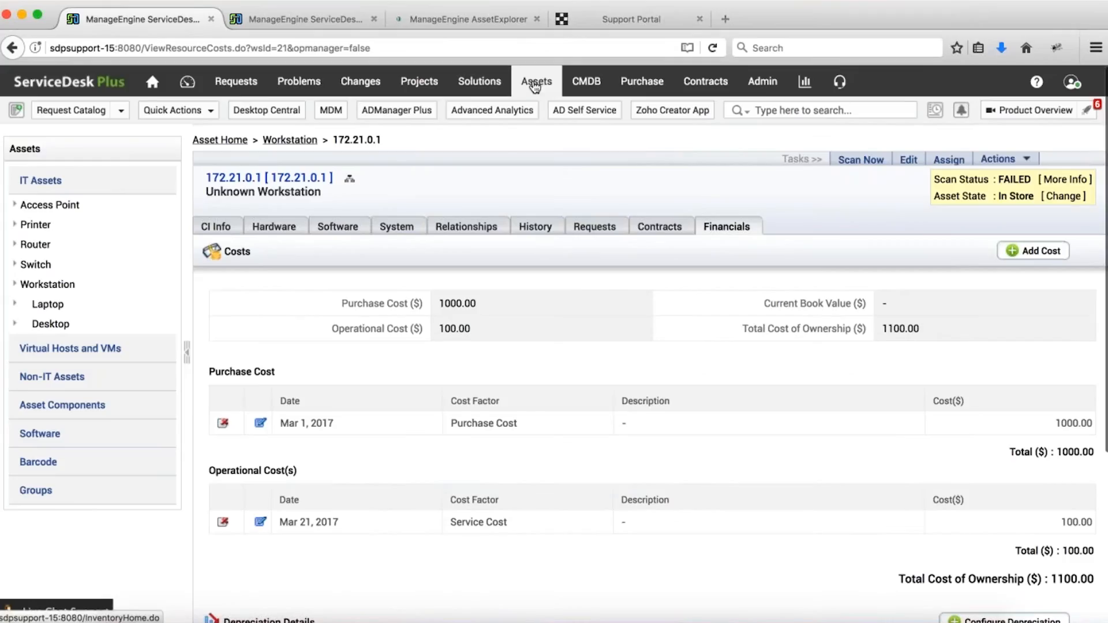
{"action": "left_click", "coordinate": [535, 84]}
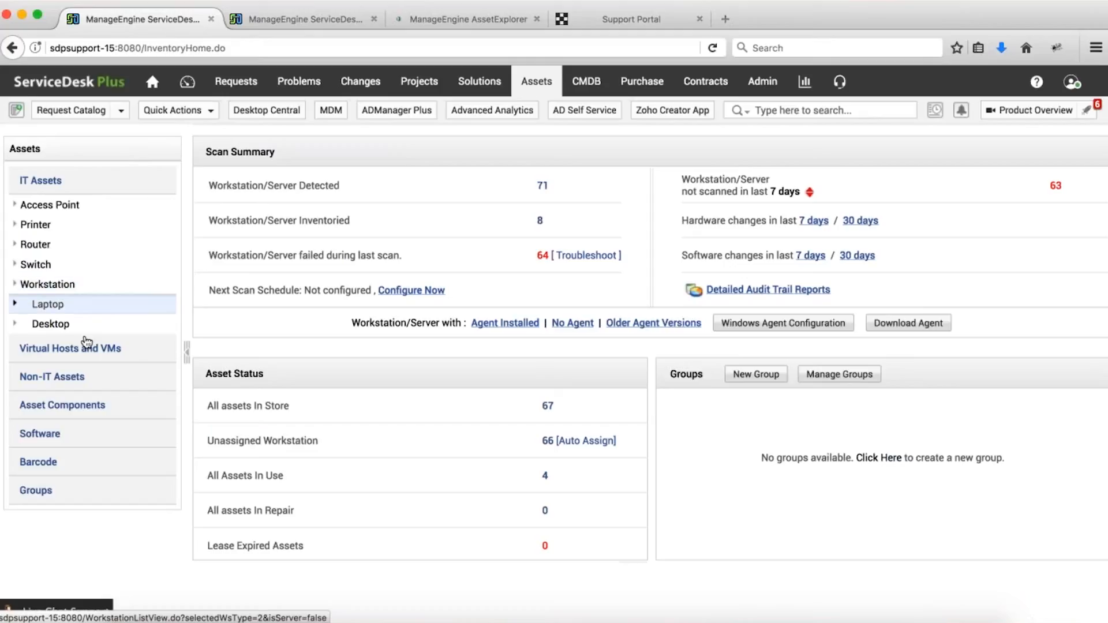
{"action": "left_click", "coordinate": [69, 285]}
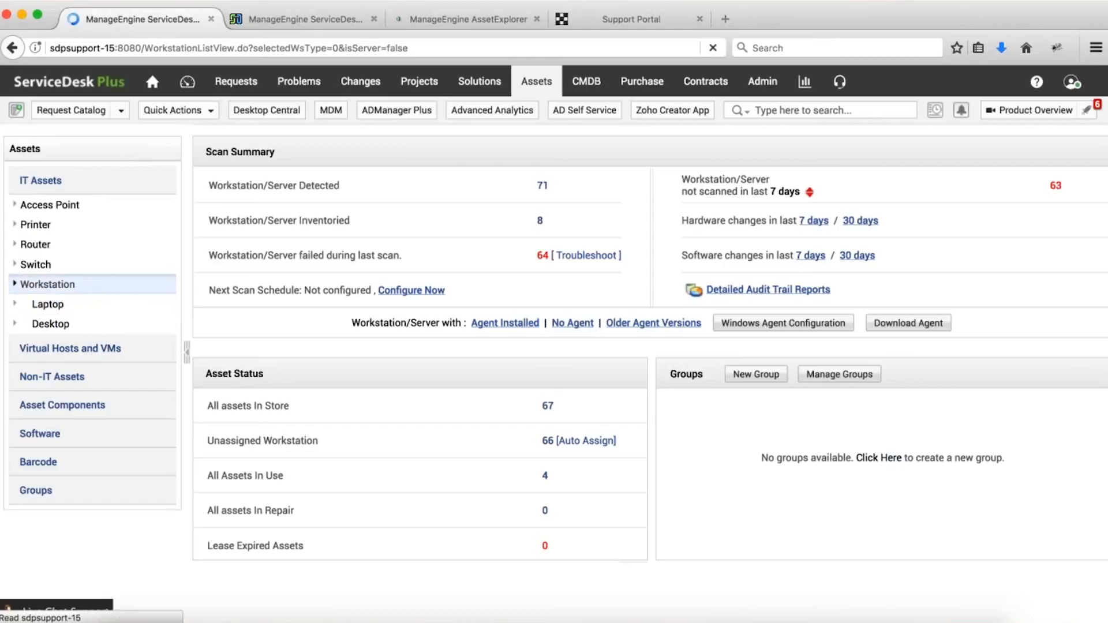
{"action": "scroll", "coordinate": [74, 300], "scroll_direction": "down", "scroll_amount": 2}
{"action": "left_click", "coordinate": [73, 299]}
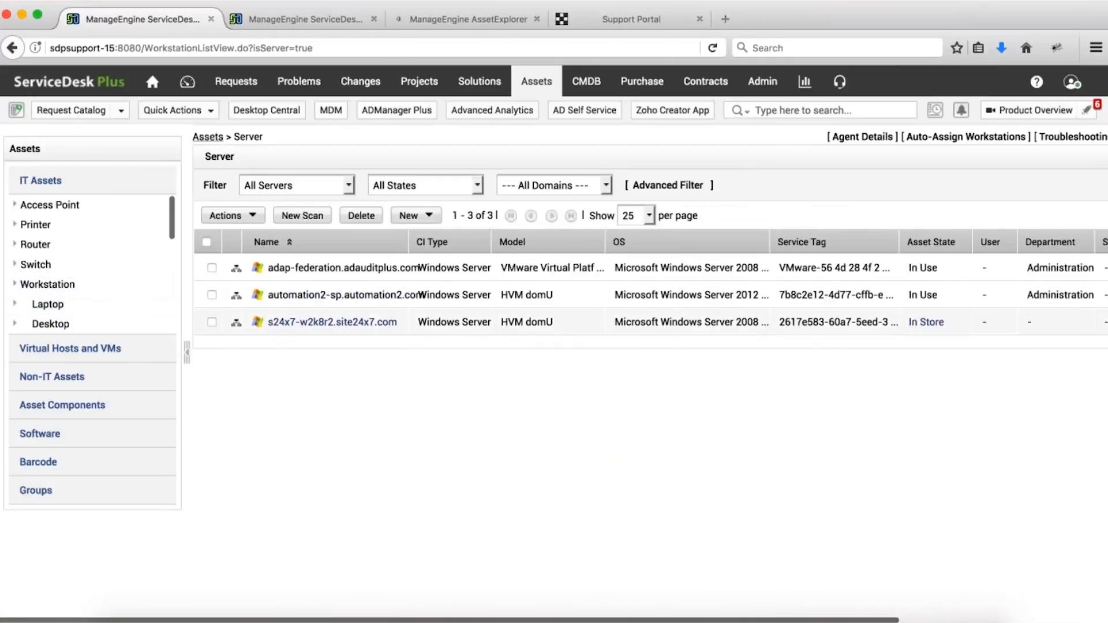
{"action": "left_click", "coordinate": [323, 295]}
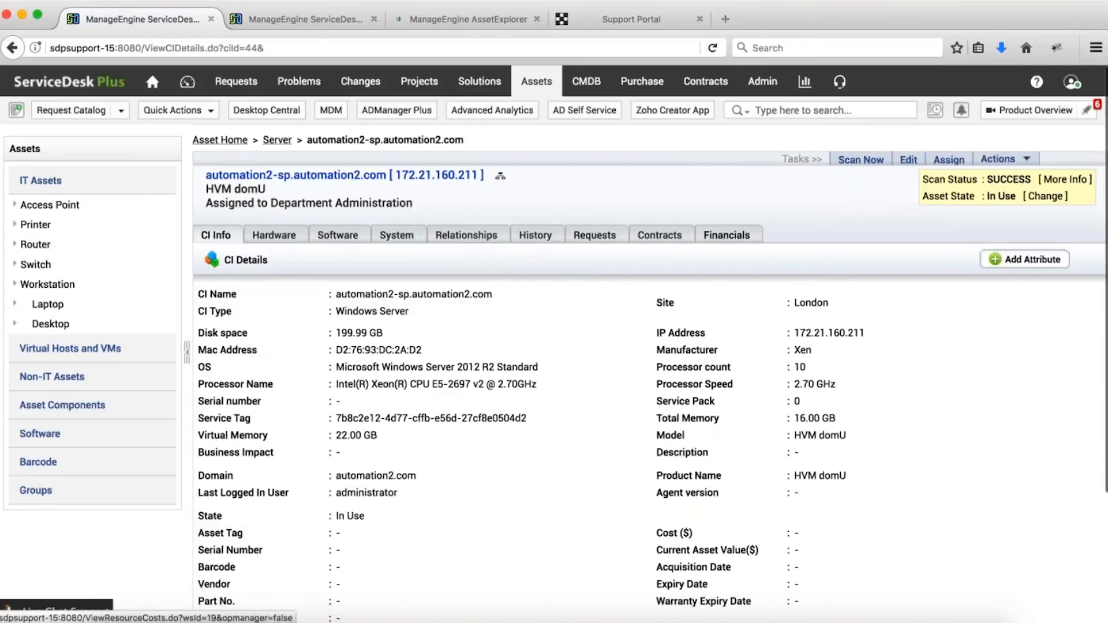
{"action": "left_click", "coordinate": [726, 235]}
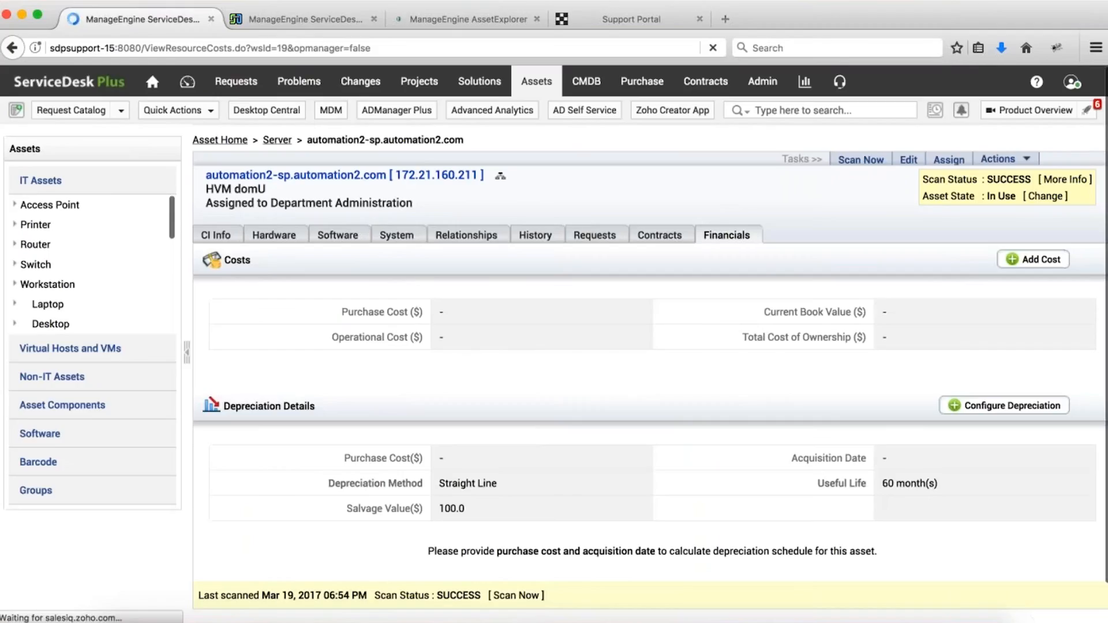
{"action": "scroll", "coordinate": [605, 380], "scroll_direction": "down", "scroll_amount": 2}
Configure automation2-sp's depreciation with purchase cost 1000 and acquisition date 2017-03-14, keeping product depreciation data.
{"action": "left_click", "coordinate": [1005, 365]}
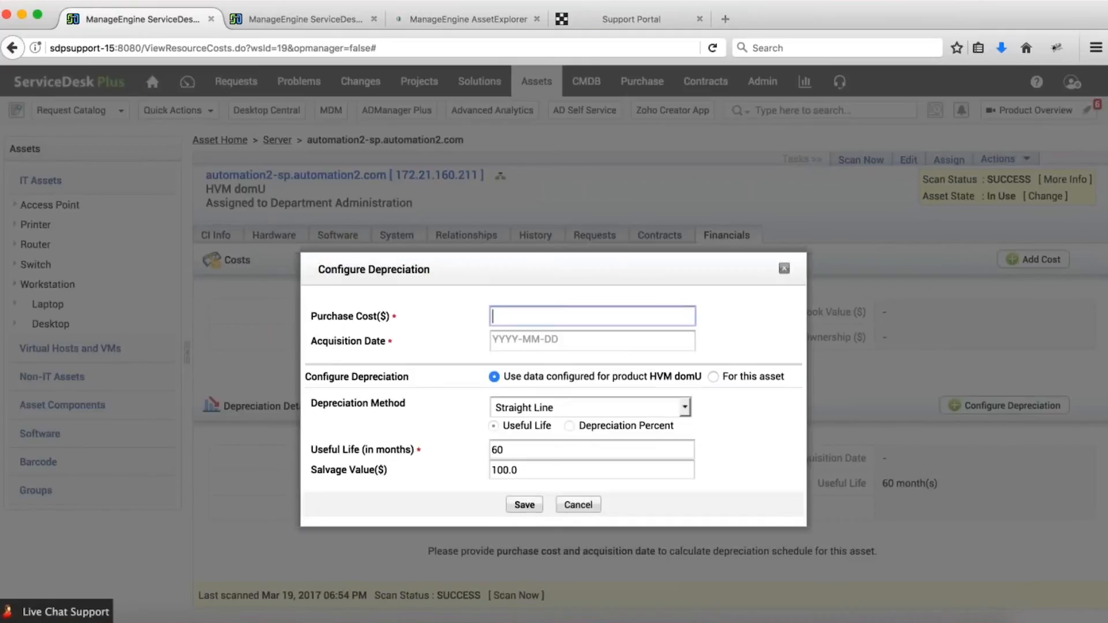
{"action": "type", "text": "1000"}
{"action": "key", "text": "Tab"}
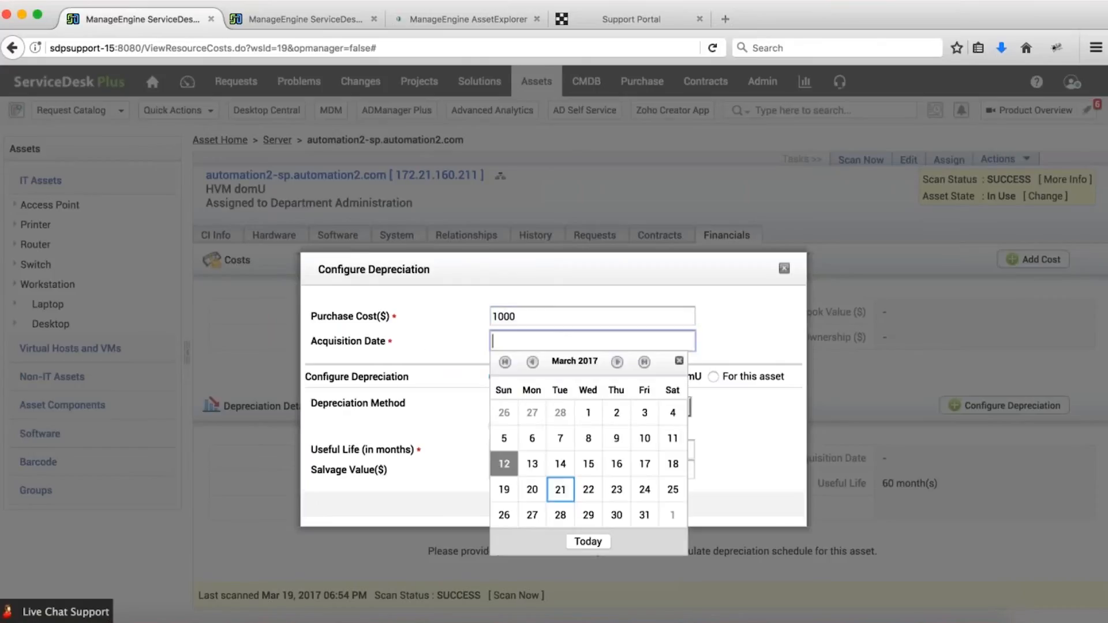
{"action": "left_click", "coordinate": [560, 463]}
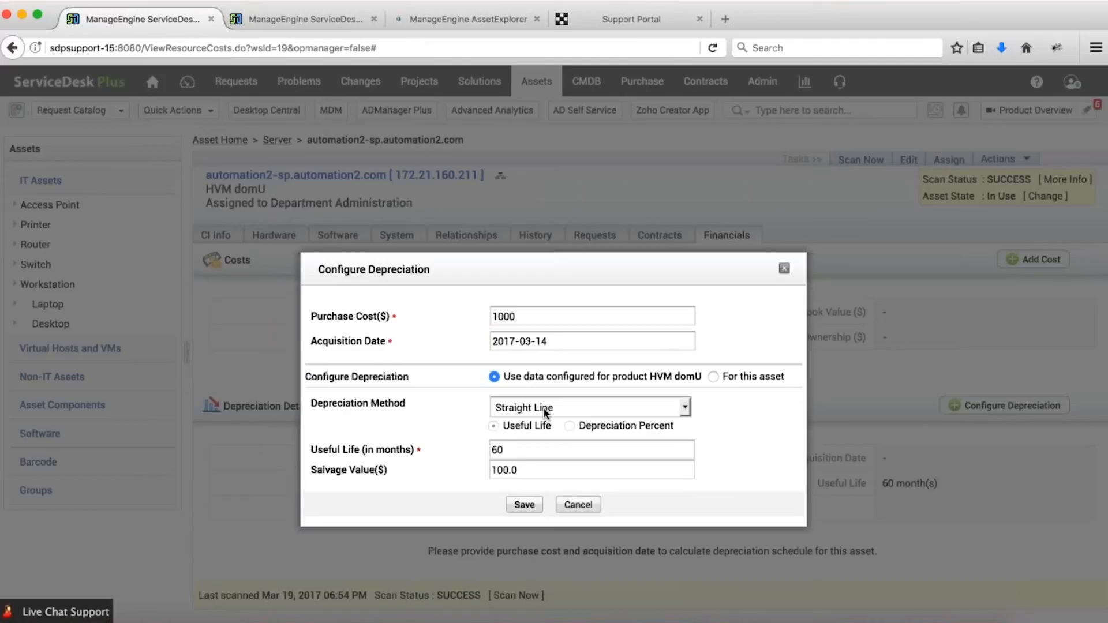
{"action": "left_click_drag", "start_coordinate": [681, 380], "coordinate": [639, 382]}
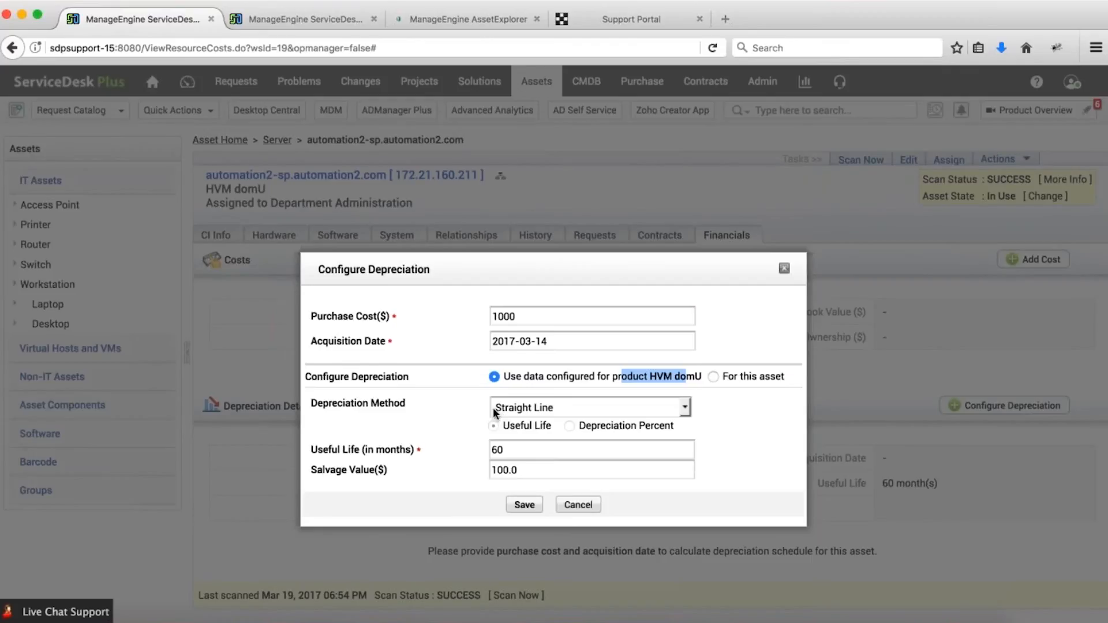
{"action": "left_click", "coordinate": [519, 505]}
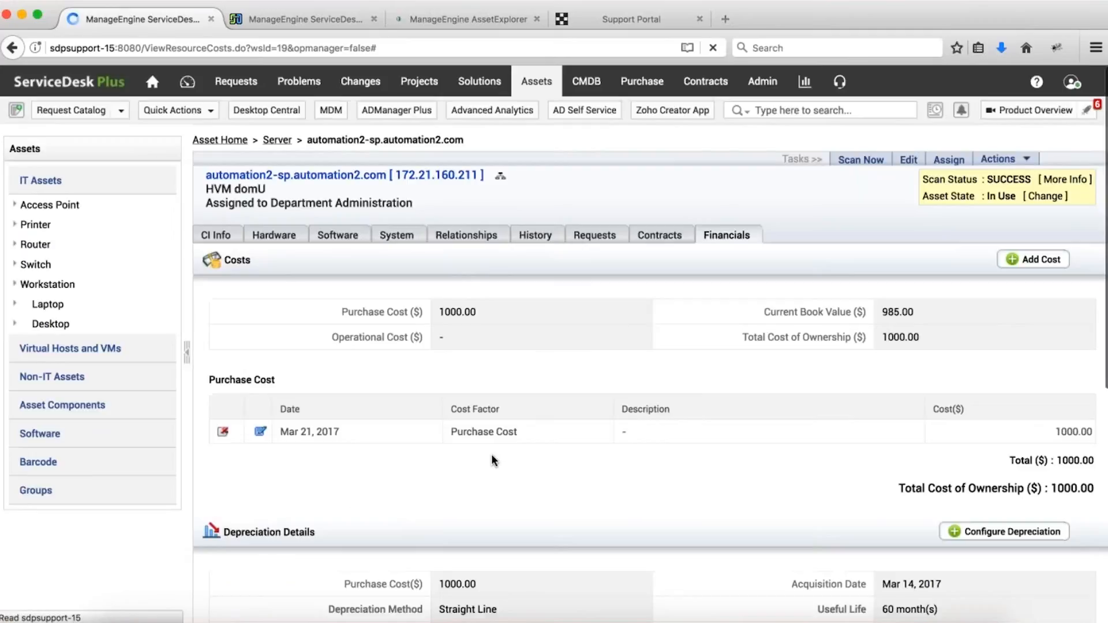
Review the 985.00 book value and depreciation schedule, then return to the Assets overview.
{"action": "left_click_drag", "start_coordinate": [760, 311], "coordinate": [995, 306]}
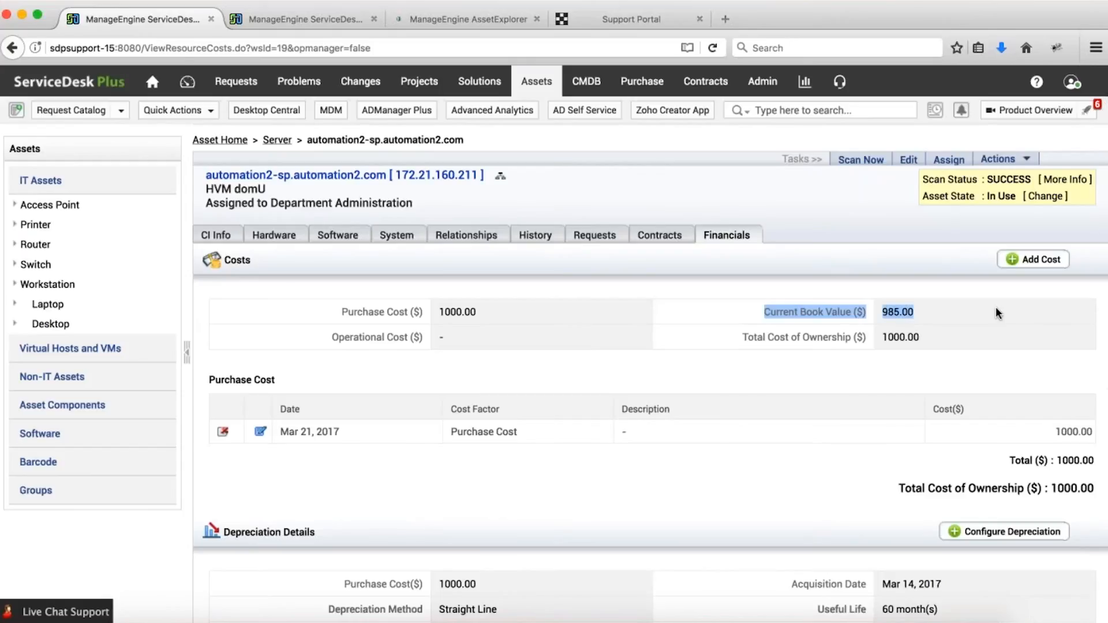
{"action": "scroll", "coordinate": [981, 307], "scroll_direction": "down", "scroll_amount": 7}
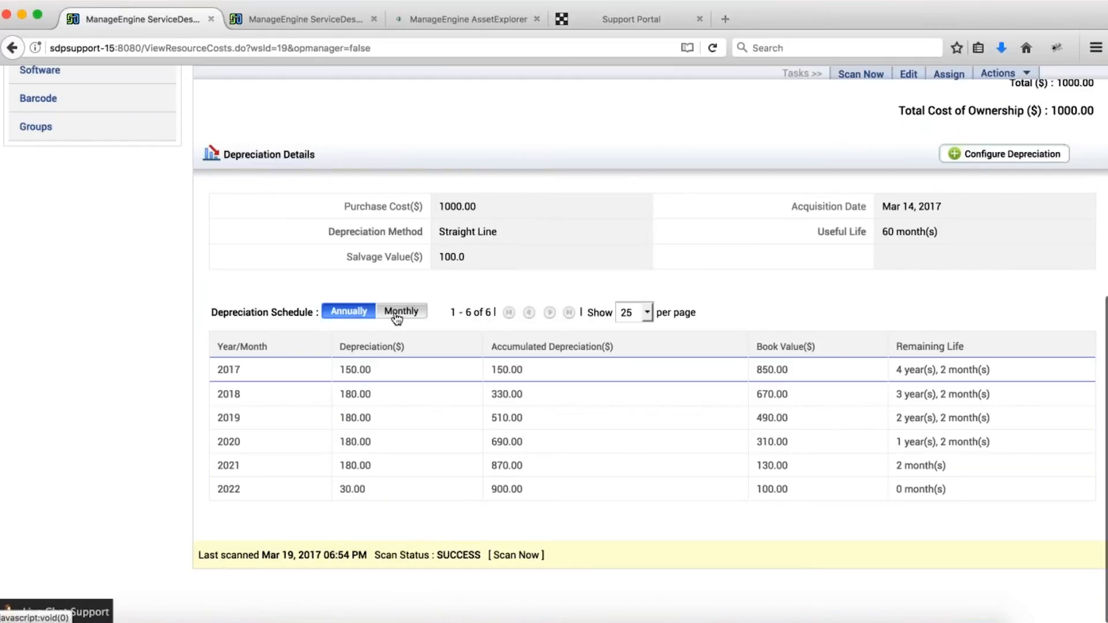
{"action": "scroll", "coordinate": [396, 317], "scroll_direction": "up", "scroll_amount": 2}
{"action": "scroll", "coordinate": [396, 317], "scroll_direction": "up", "scroll_amount": 4}
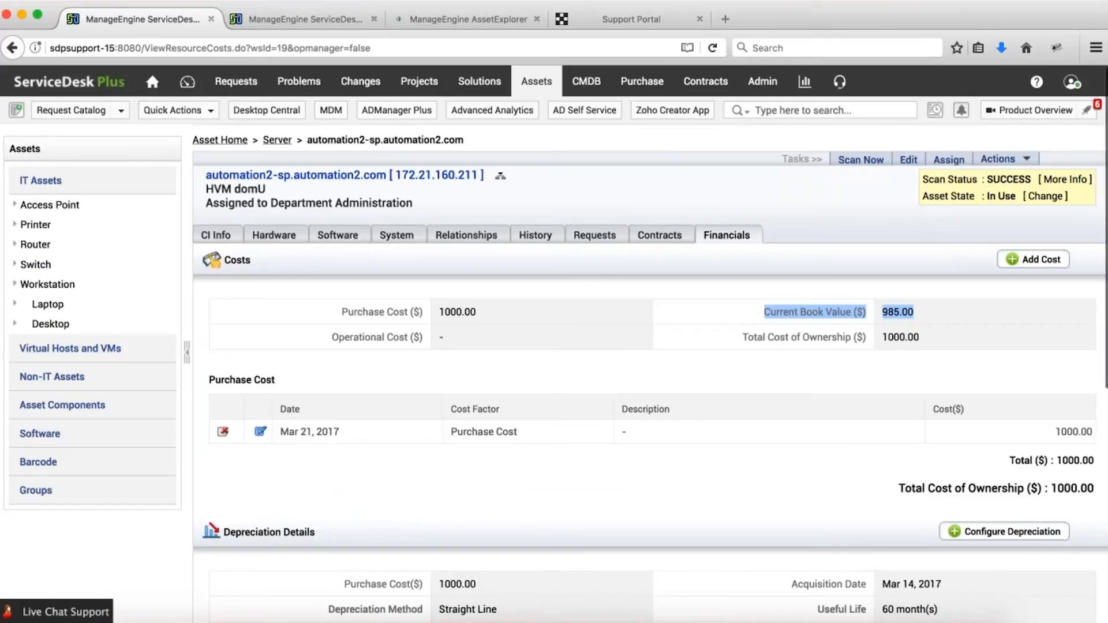
{"action": "left_click", "coordinate": [536, 83]}
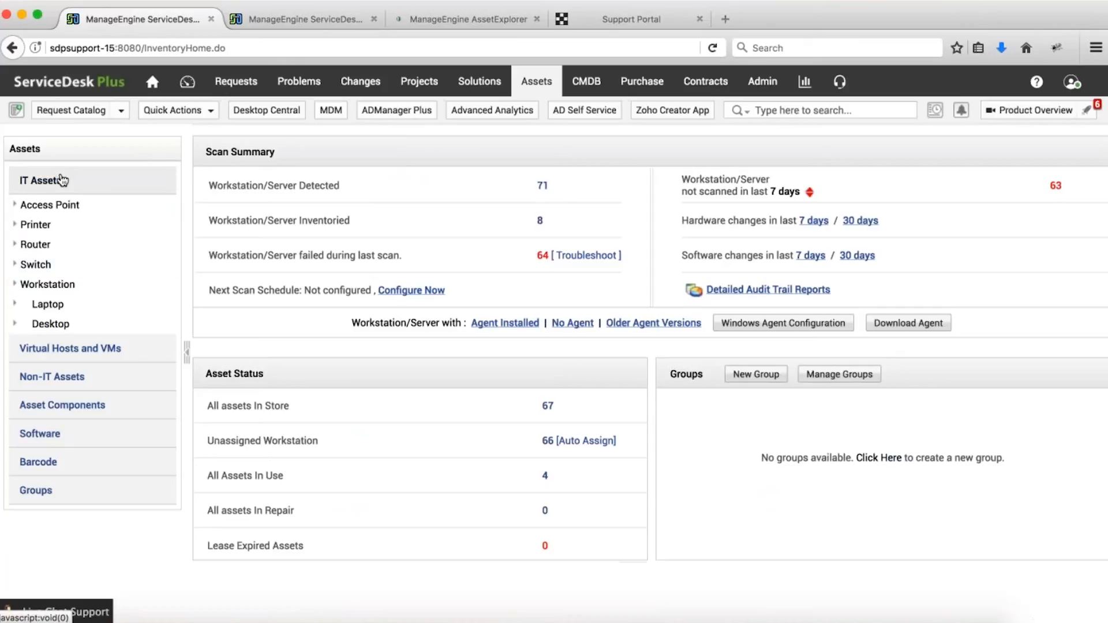
Browse the asset categories, view the empty Projector list, then return to the product wizard.
{"action": "scroll", "coordinate": [80, 231], "scroll_direction": "down", "scroll_amount": 5}
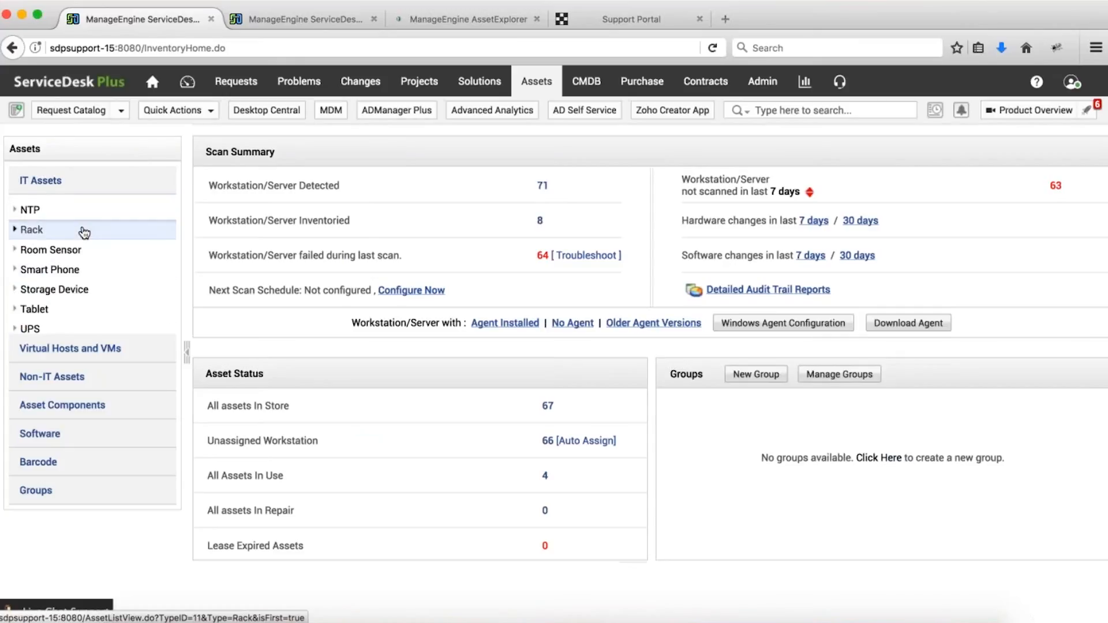
{"action": "left_click", "coordinate": [35, 382]}
{"action": "left_click", "coordinate": [62, 405]}
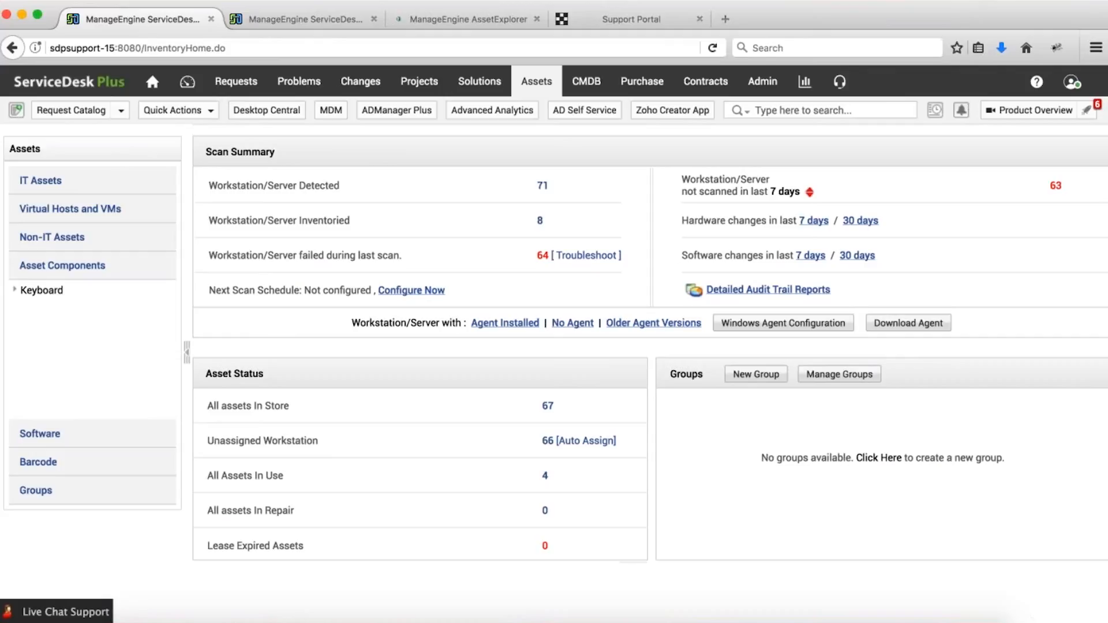
{"action": "left_click", "coordinate": [68, 247]}
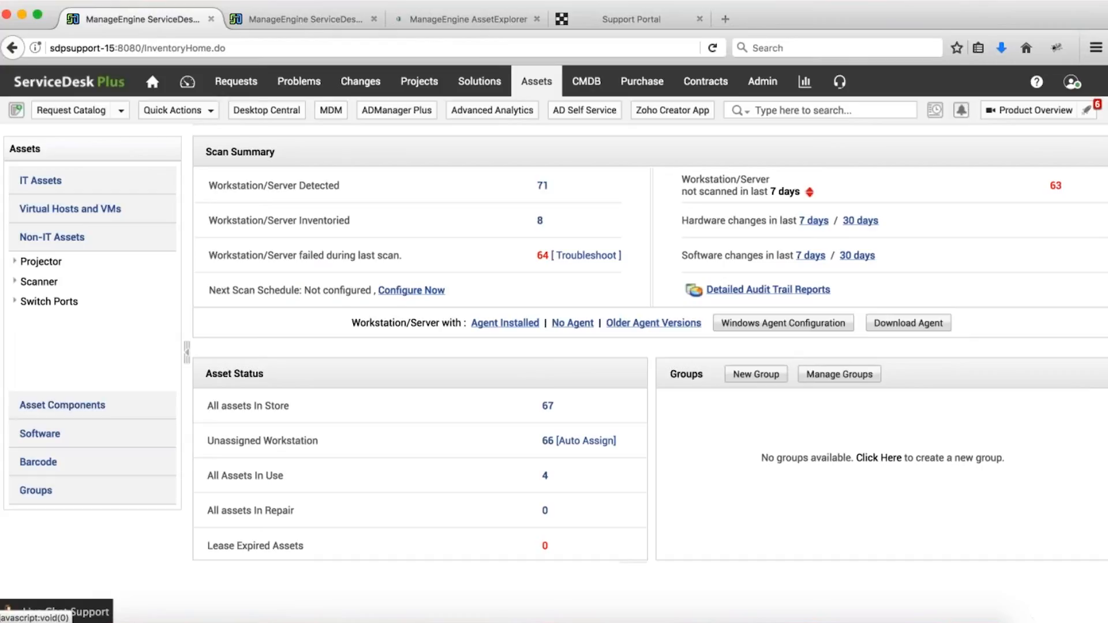
{"action": "left_click", "coordinate": [47, 261]}
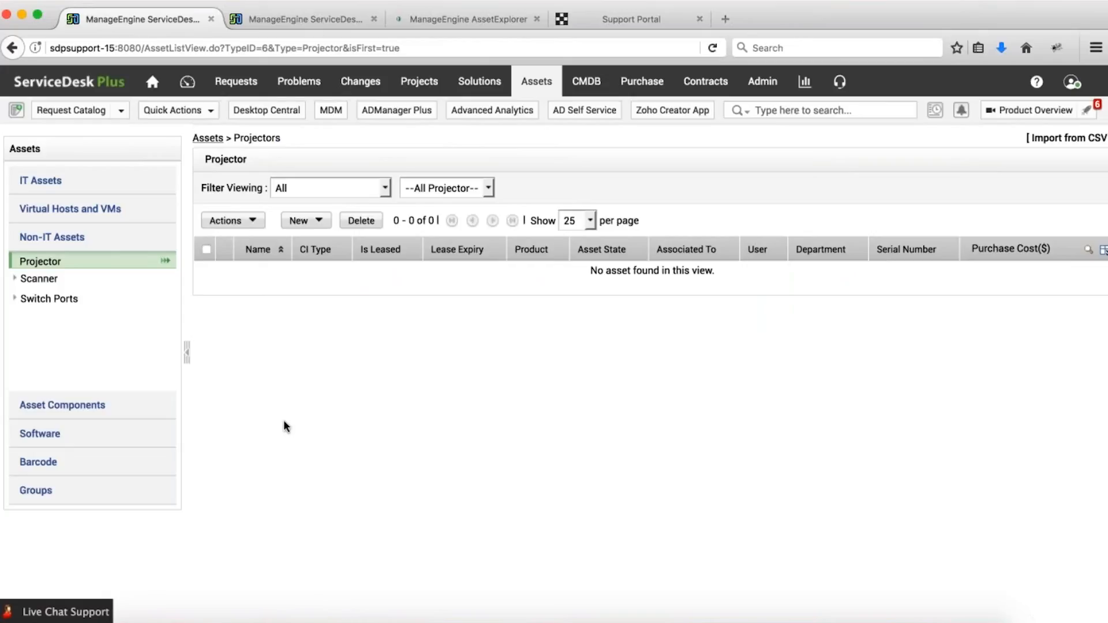
{"action": "left_click", "coordinate": [298, 19]}
Add a product type 'TV Screen' of type Asset in the Non-IT category.
{"action": "left_click", "coordinate": [768, 82]}
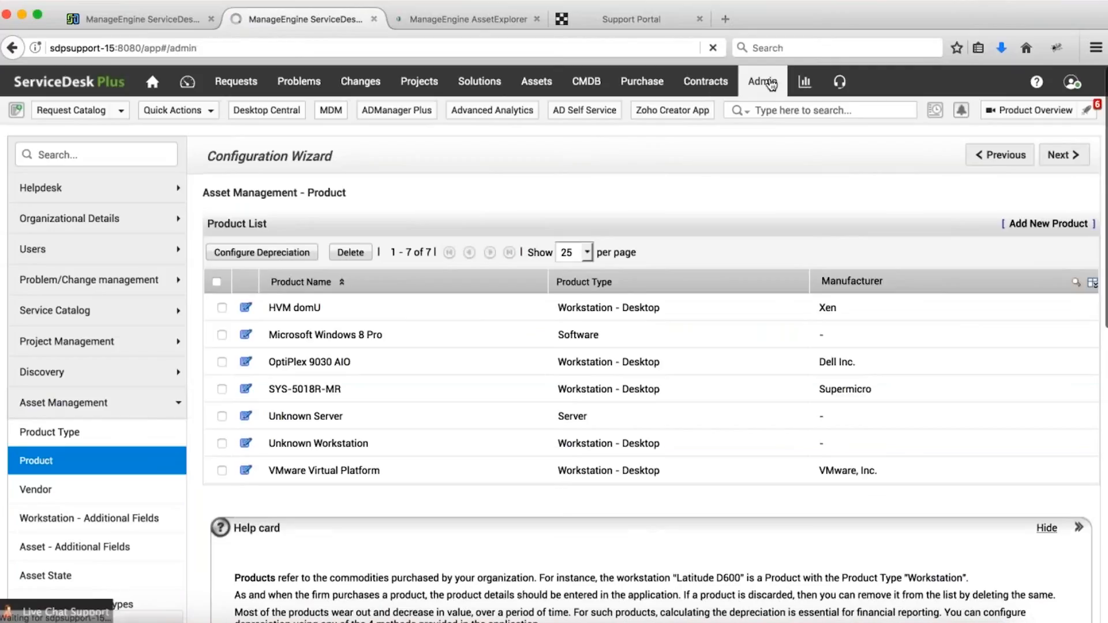
{"action": "scroll", "coordinate": [576, 348], "scroll_direction": "down", "scroll_amount": 9}
{"action": "left_click", "coordinate": [432, 318]}
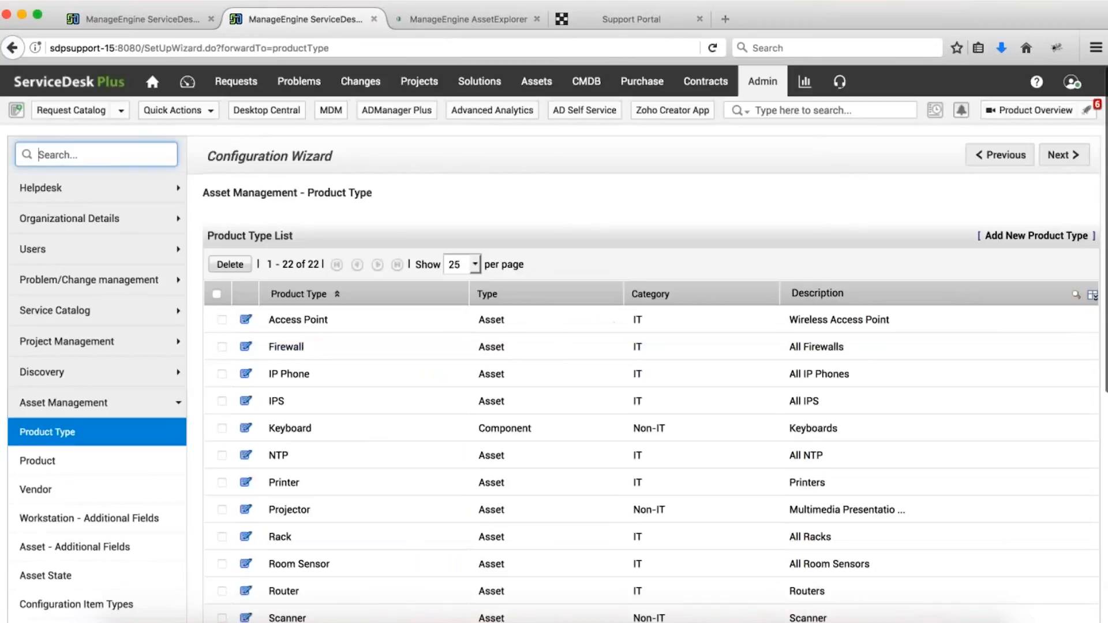
{"action": "left_click", "coordinate": [1037, 236]}
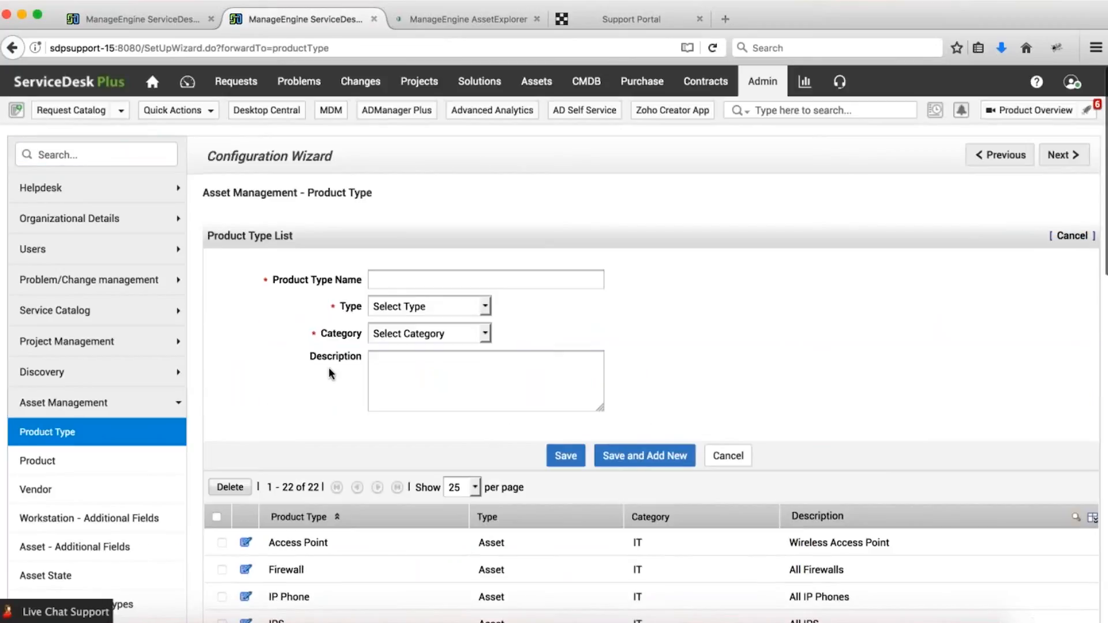
{"action": "type", "text": "TV Screen"}
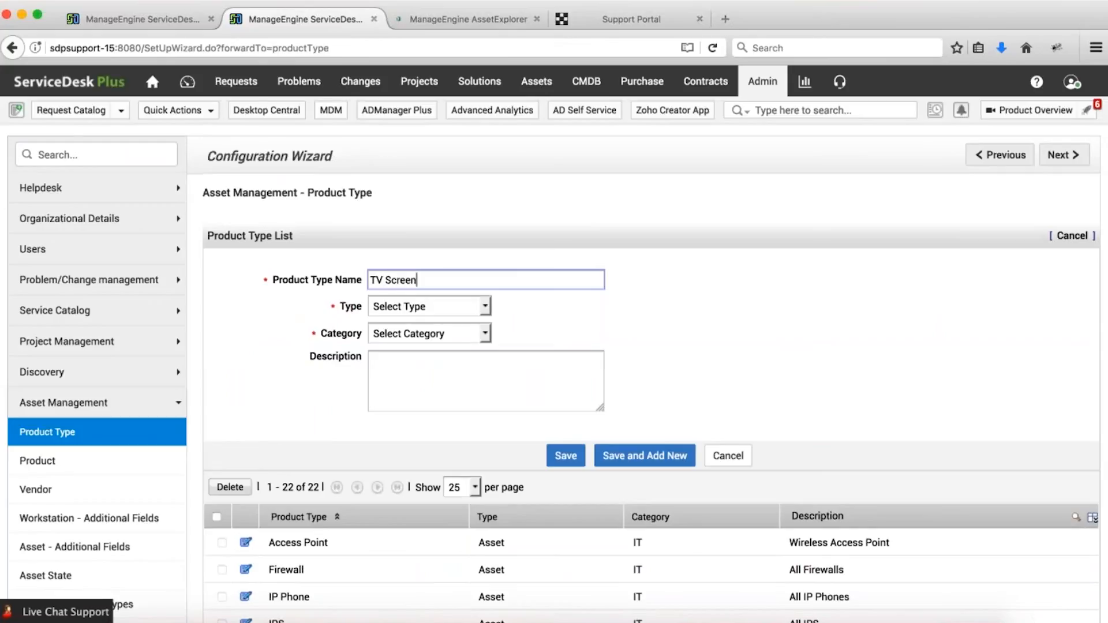
{"action": "left_click", "coordinate": [381, 307]}
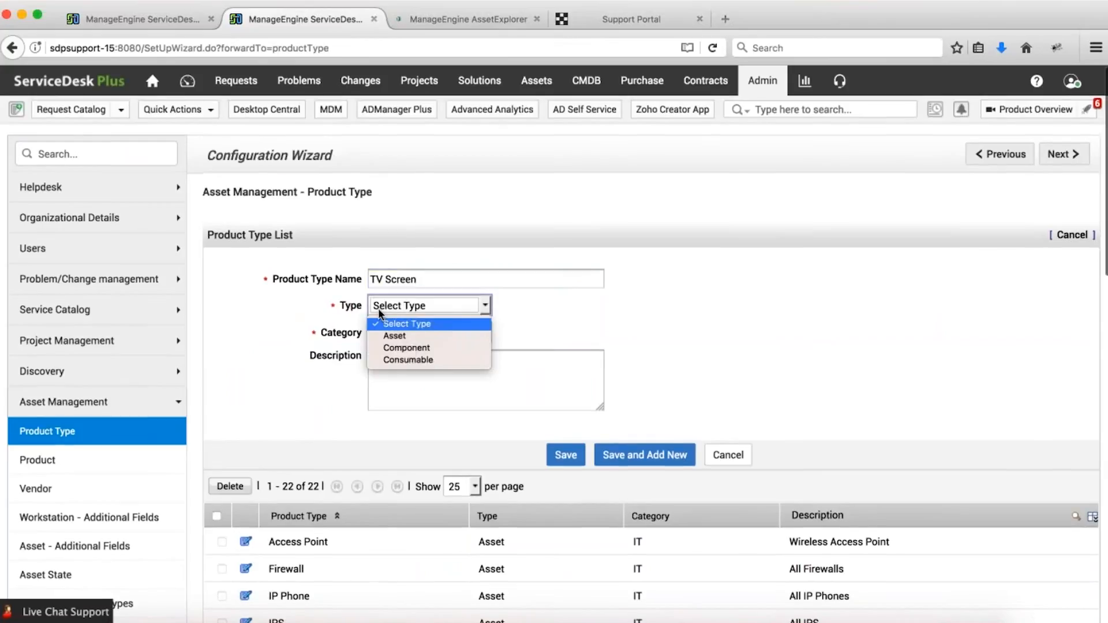
{"action": "left_click", "coordinate": [398, 335]}
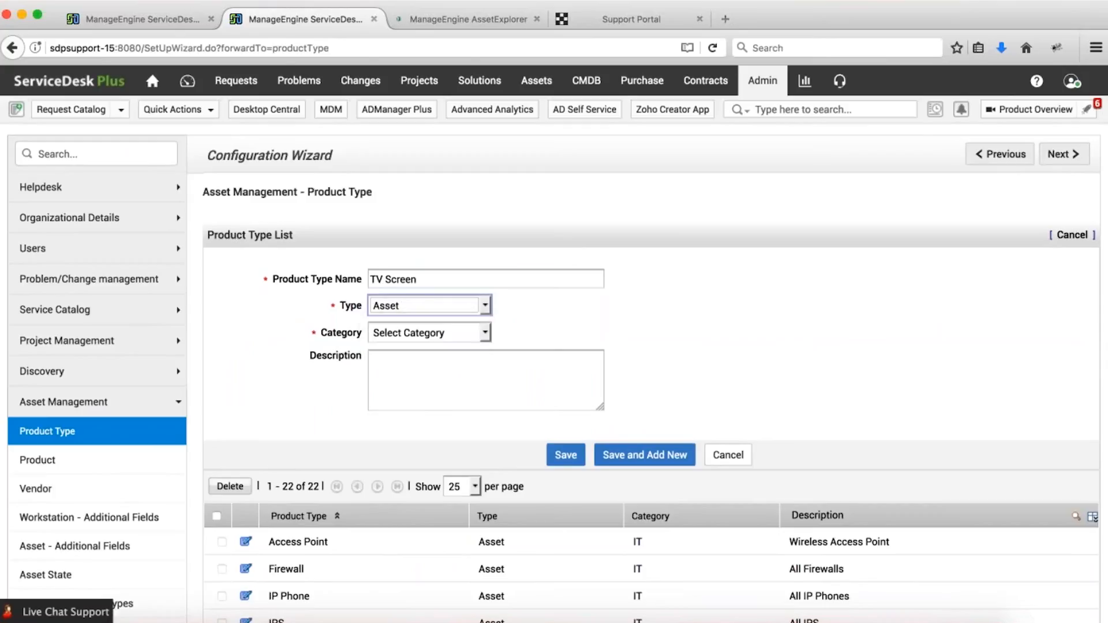
{"action": "left_click", "coordinate": [429, 333]}
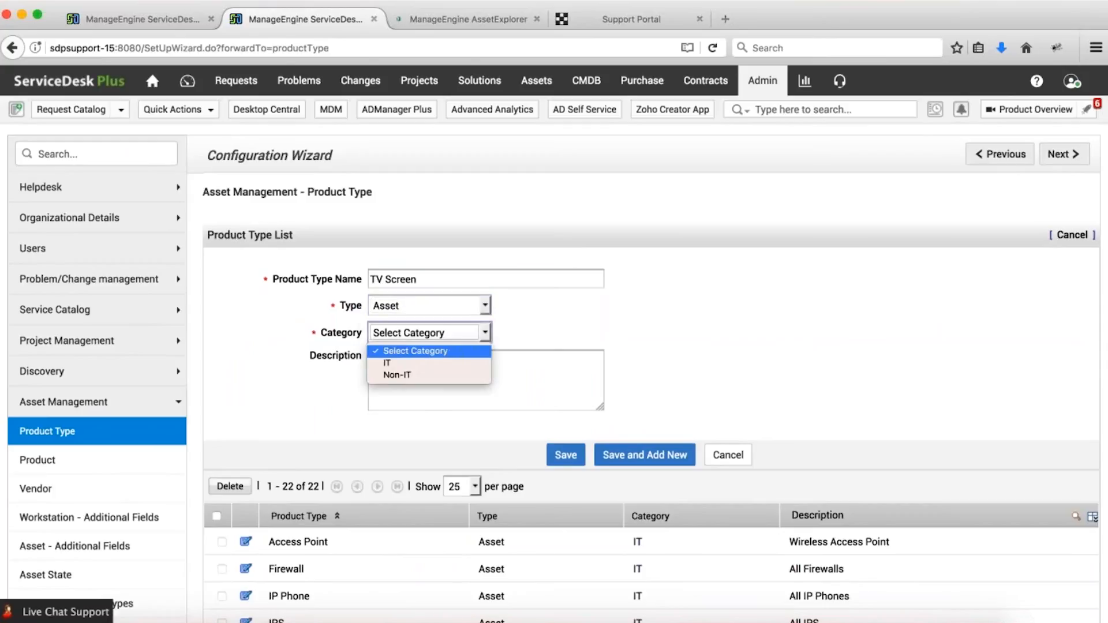
{"action": "left_click", "coordinate": [396, 373]}
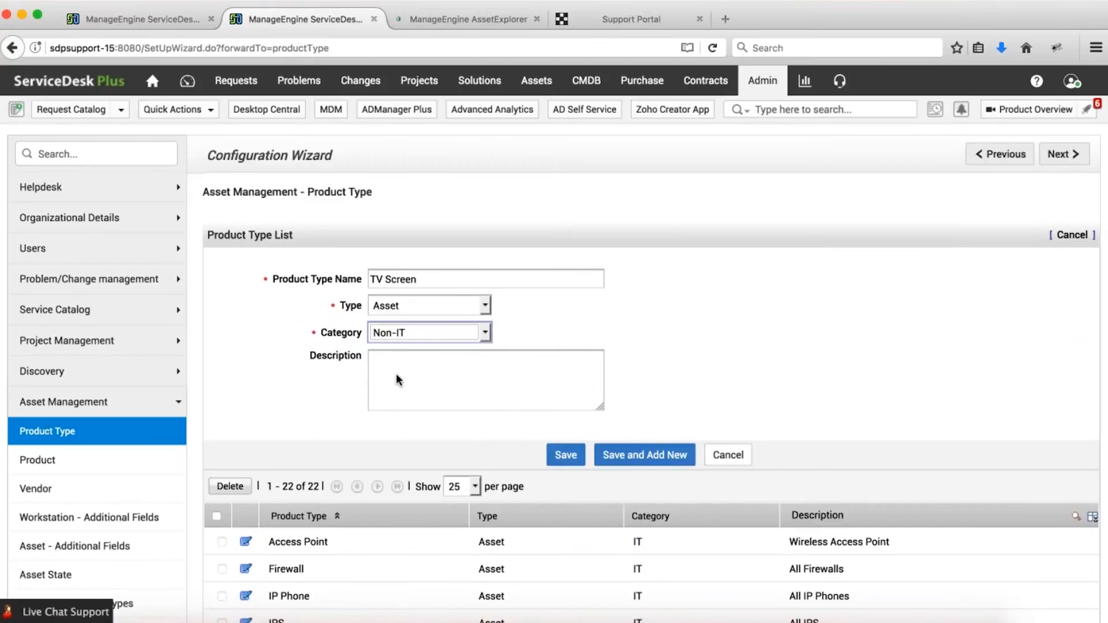
{"action": "left_click", "coordinate": [566, 456]}
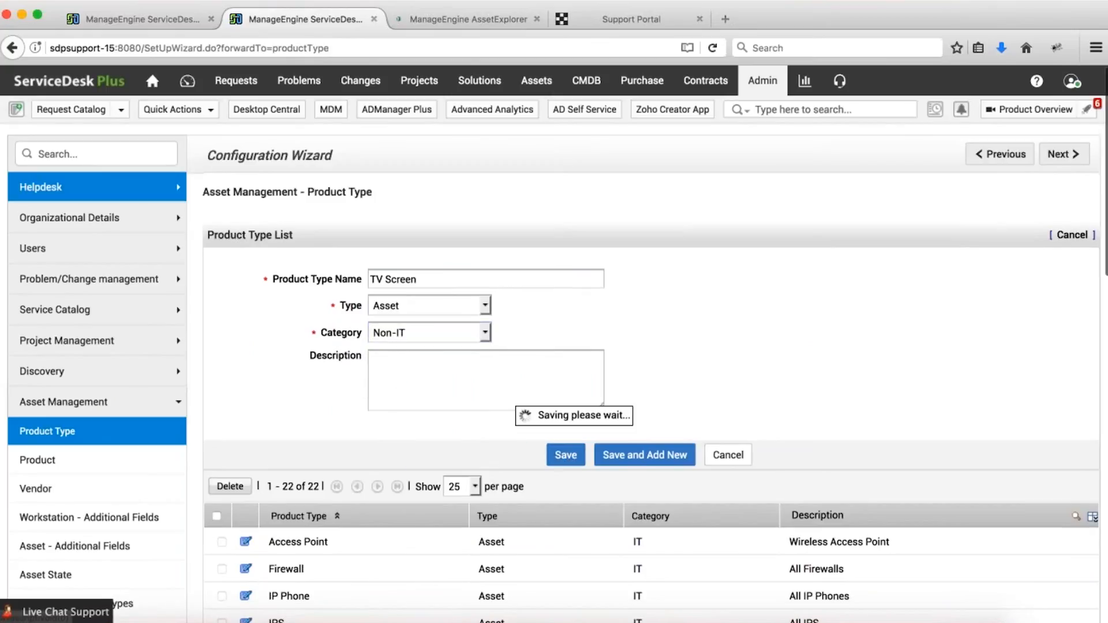
Return to the Assets overview and expand the asset groups options.
{"action": "left_click", "coordinate": [150, 20]}
{"action": "left_click", "coordinate": [536, 88]}
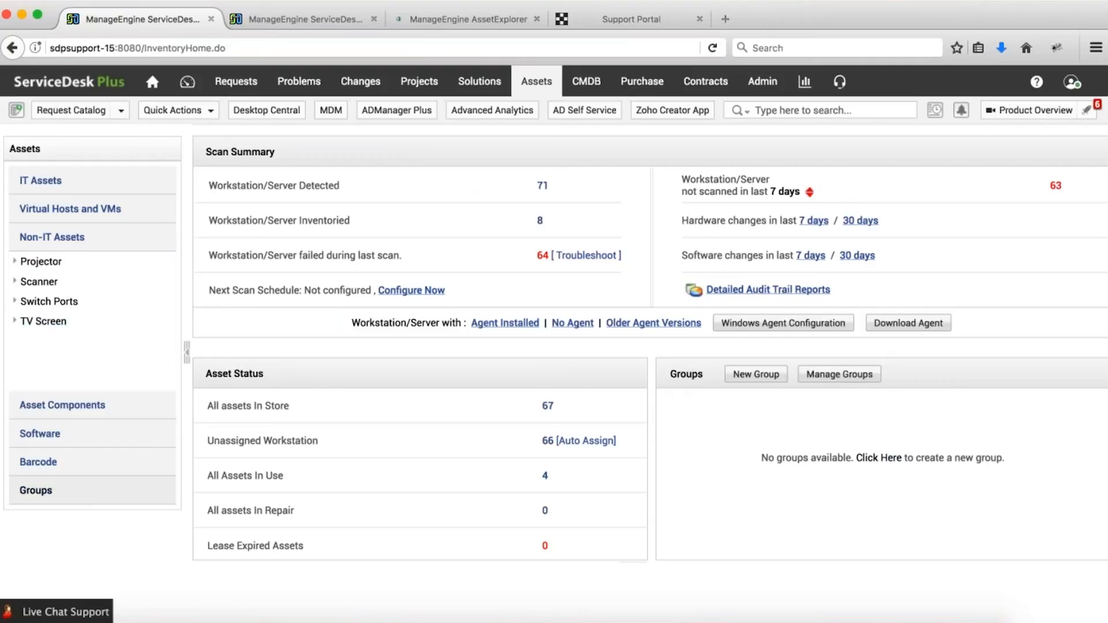
{"action": "left_click", "coordinate": [35, 490]}
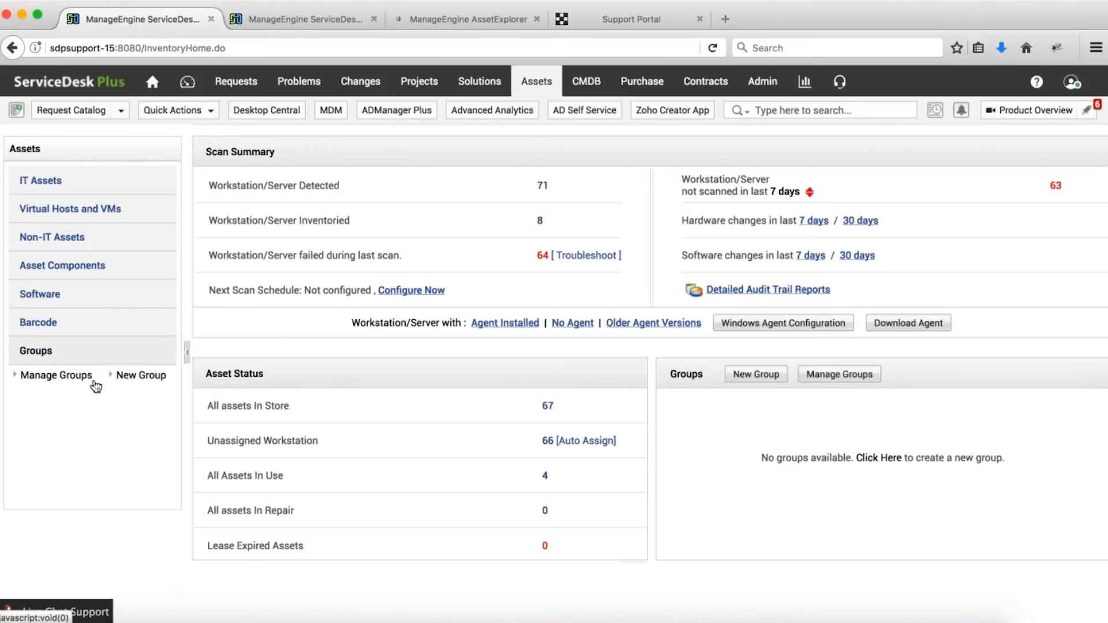
Create a dynamic asset group named 'Server less than 10 GB'.
{"action": "left_click", "coordinate": [130, 375]}
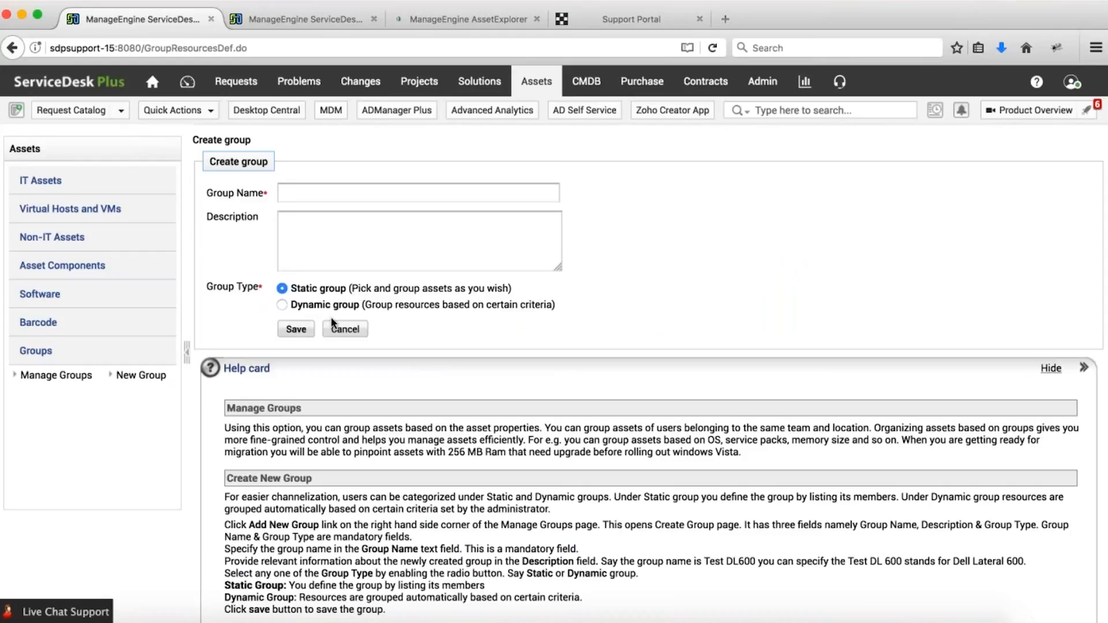
{"action": "left_click", "coordinate": [323, 190]}
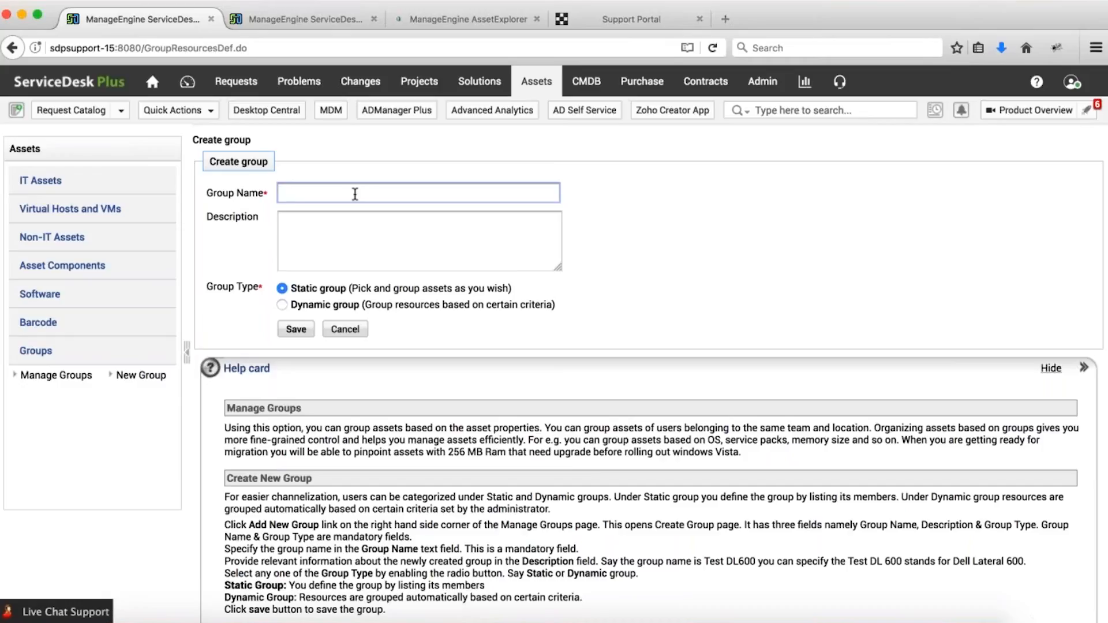
{"action": "type", "text": "Server less than 10 GN of"}
{"action": "key", "text": "BackSpace"}
{"action": "key", "text": "BackSpace"}
{"action": "key", "text": "BackSpace"}
{"action": "key", "text": "BackSpace"}
{"action": "type", "text": "B"}
{"action": "left_click", "coordinate": [282, 303]}
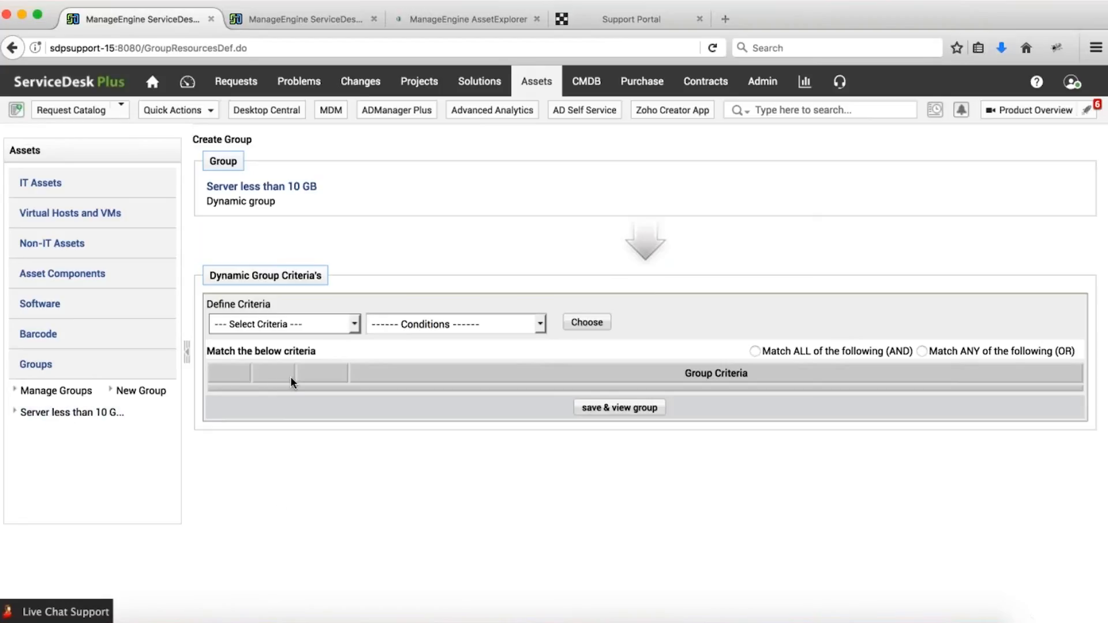
Set the group's criteria to RAM (In MB) less than 10000 and save it.
{"action": "left_click", "coordinate": [283, 324]}
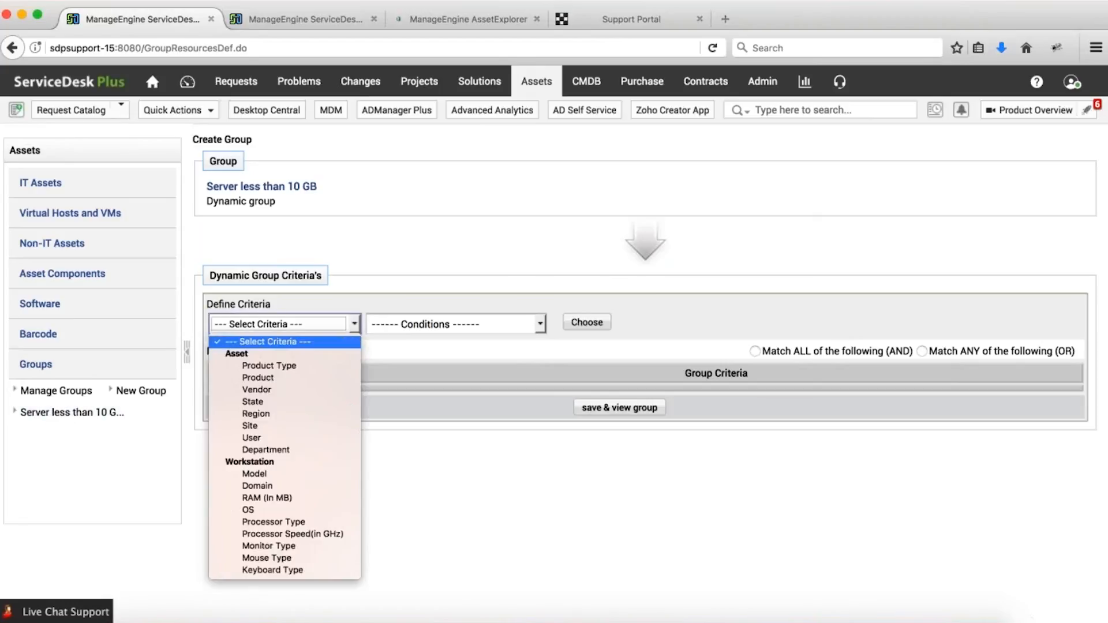
{"action": "left_click", "coordinate": [267, 498]}
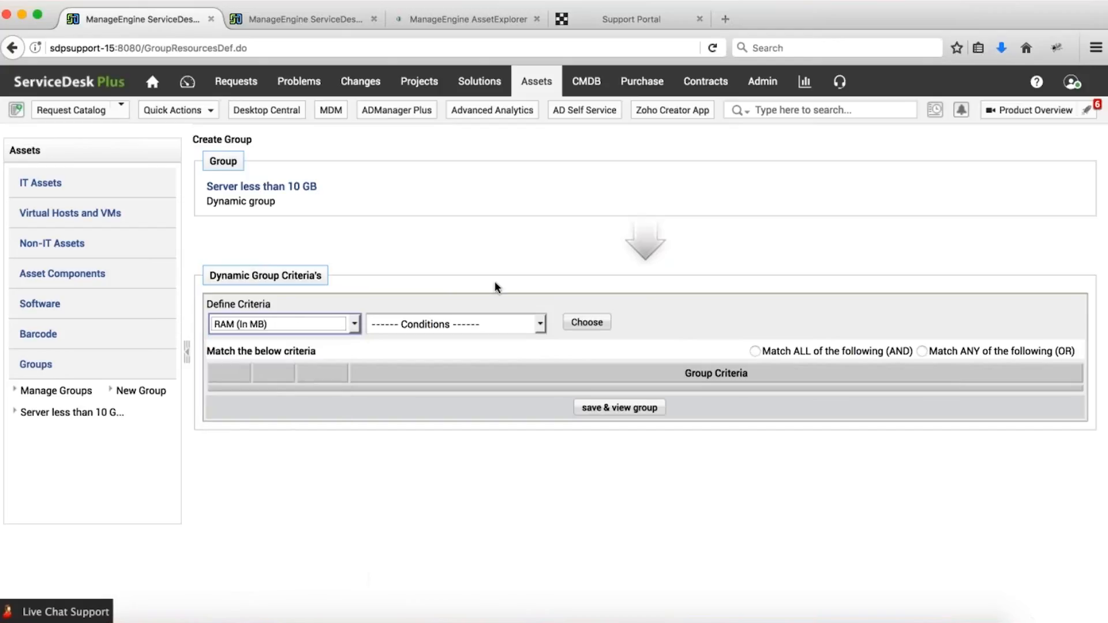
{"action": "left_click", "coordinate": [488, 321]}
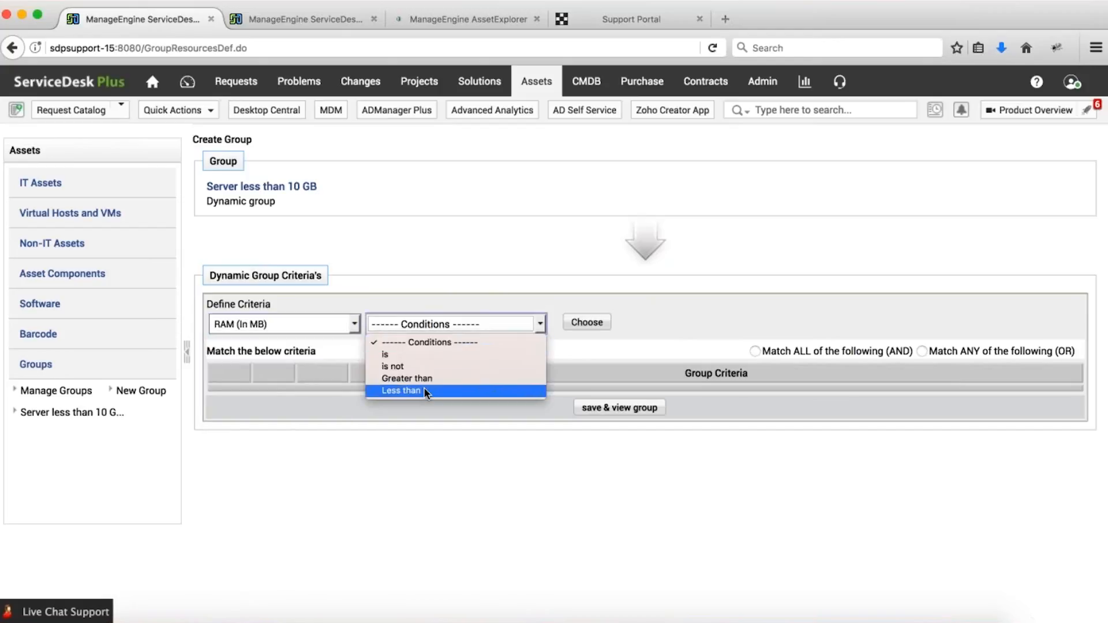
{"action": "left_click", "coordinate": [450, 391]}
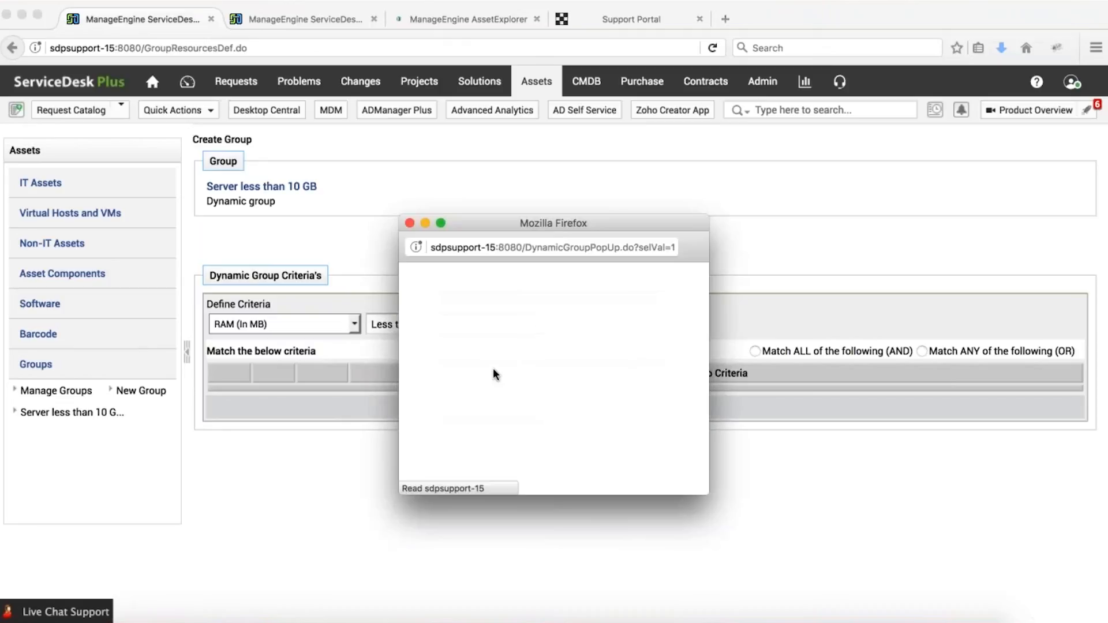
{"action": "type", "text": "10000"}
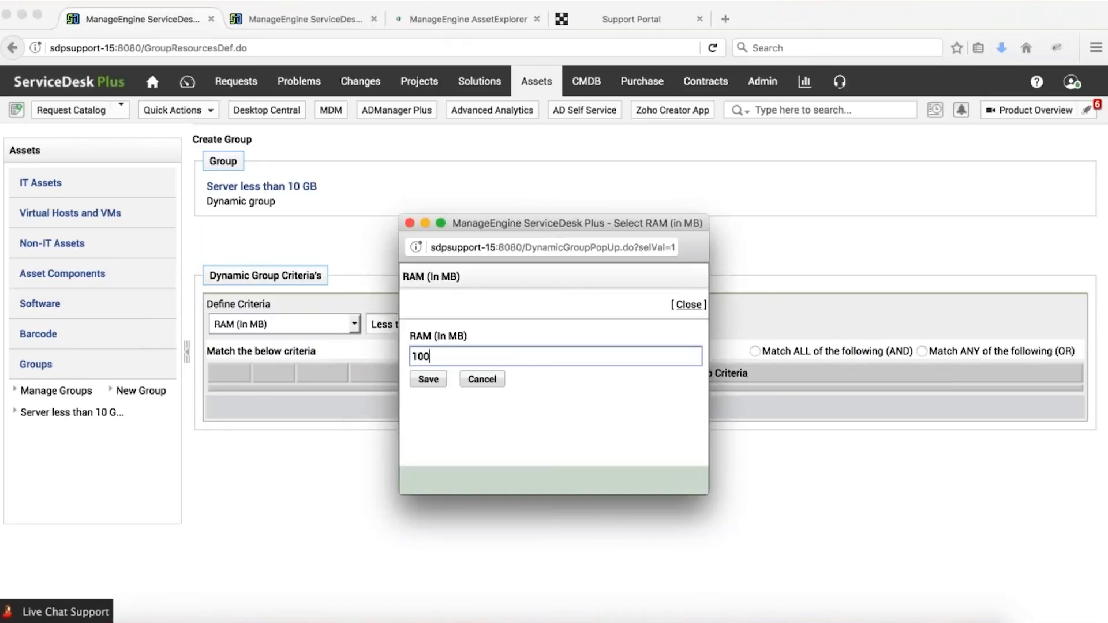
{"action": "key", "text": "Return"}
{"action": "left_click", "coordinate": [589, 434]}
Open the Server less than 10 GB group's assets, then return to the Assets home.
{"action": "scroll", "coordinate": [589, 433], "scroll_direction": "down", "scroll_amount": 3}
{"action": "scroll", "coordinate": [560, 487], "scroll_direction": "down", "scroll_amount": 2}
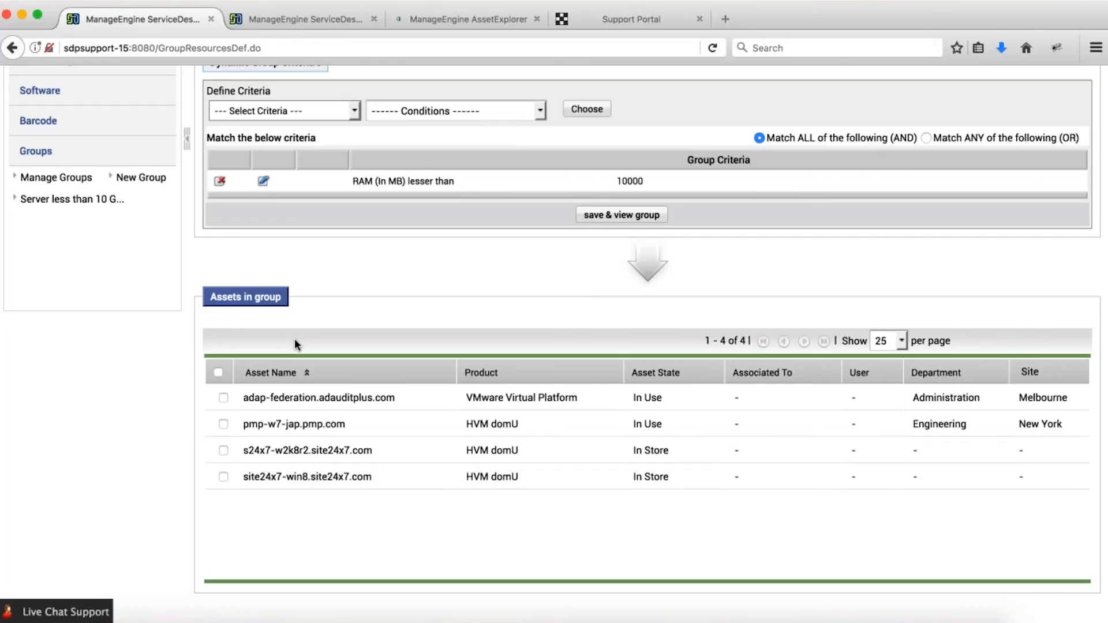
{"action": "left_click", "coordinate": [94, 201]}
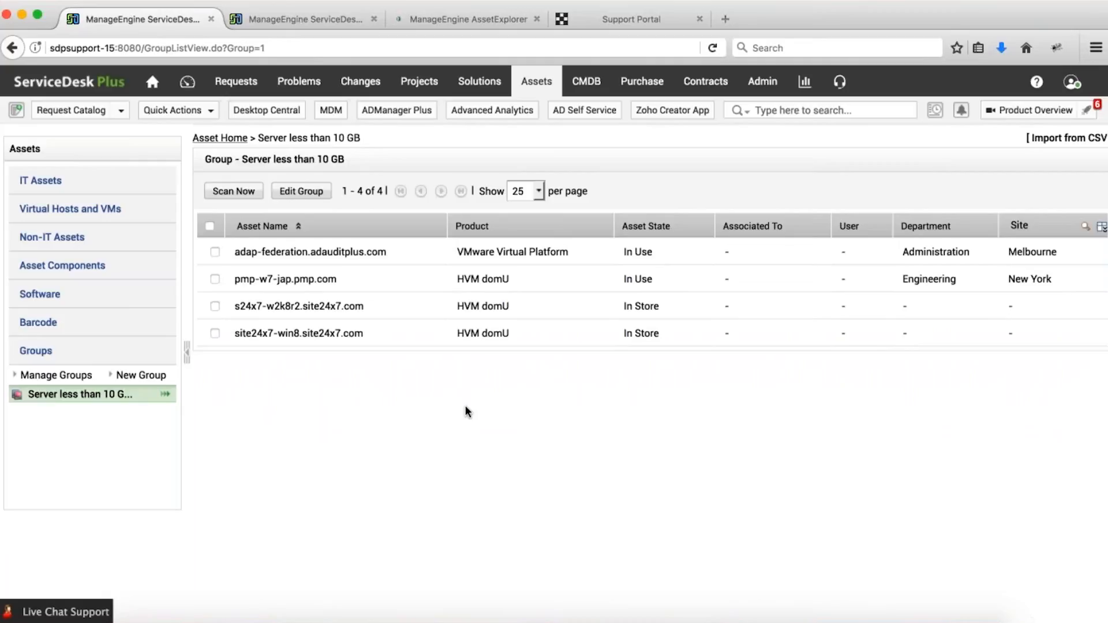
{"action": "left_click", "coordinate": [535, 85]}
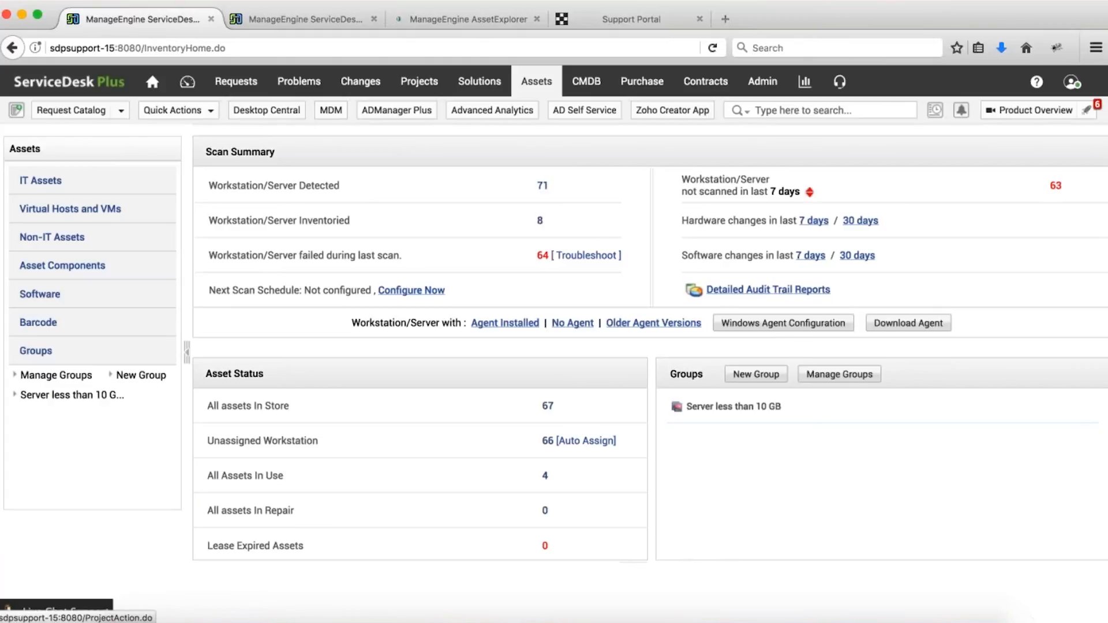
Open the Scanned Software list and select Zoho Assist.
{"action": "left_click", "coordinate": [74, 300]}
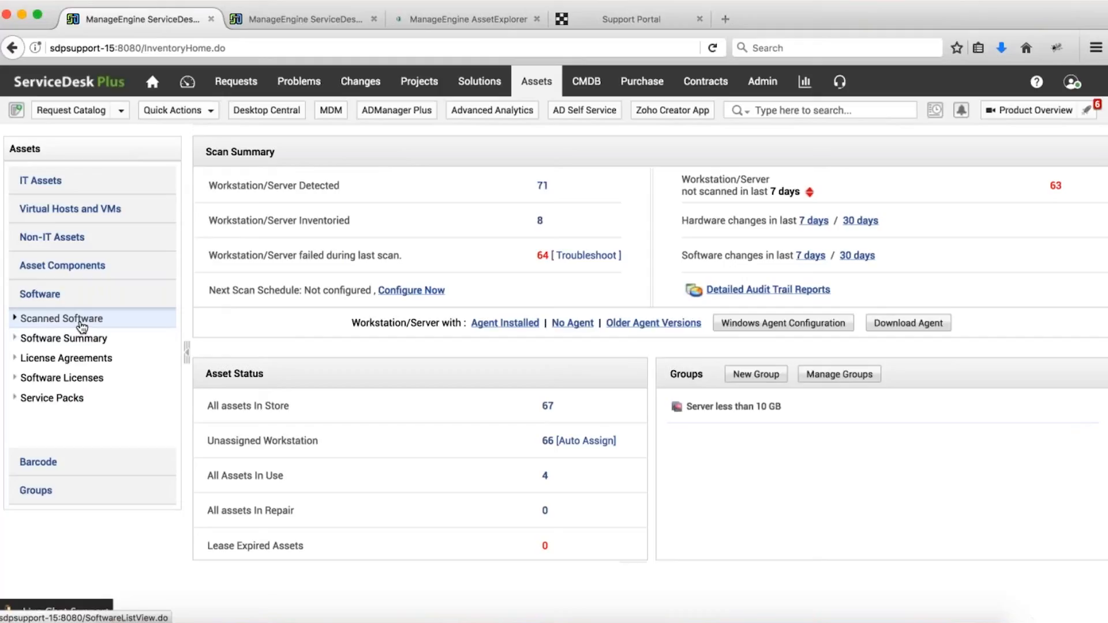
{"action": "left_click", "coordinate": [81, 323]}
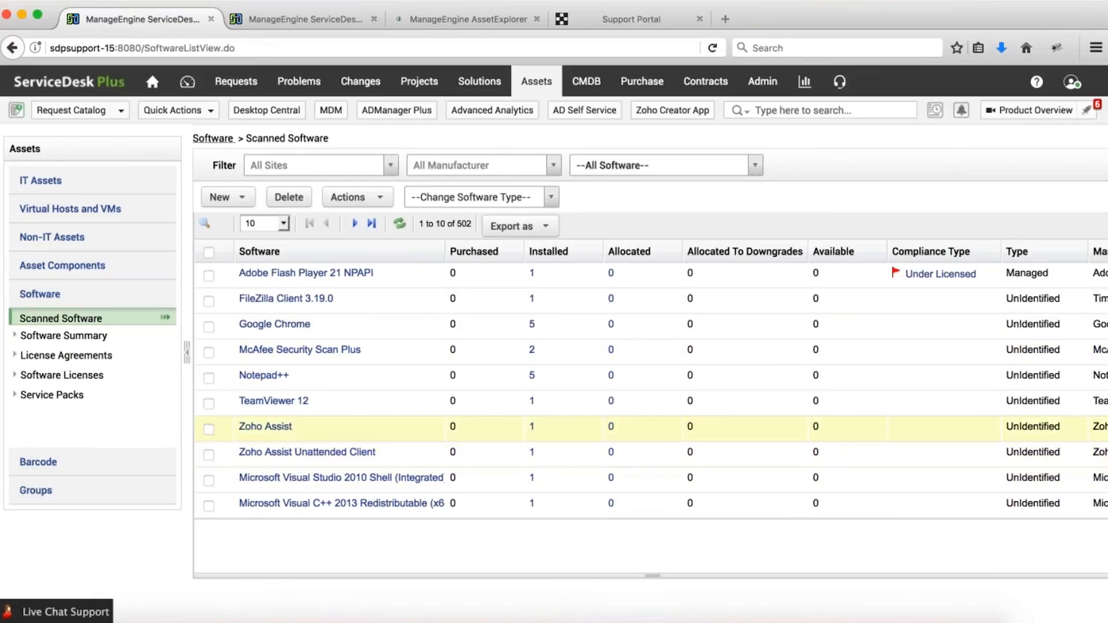
{"action": "left_click", "coordinate": [284, 427]}
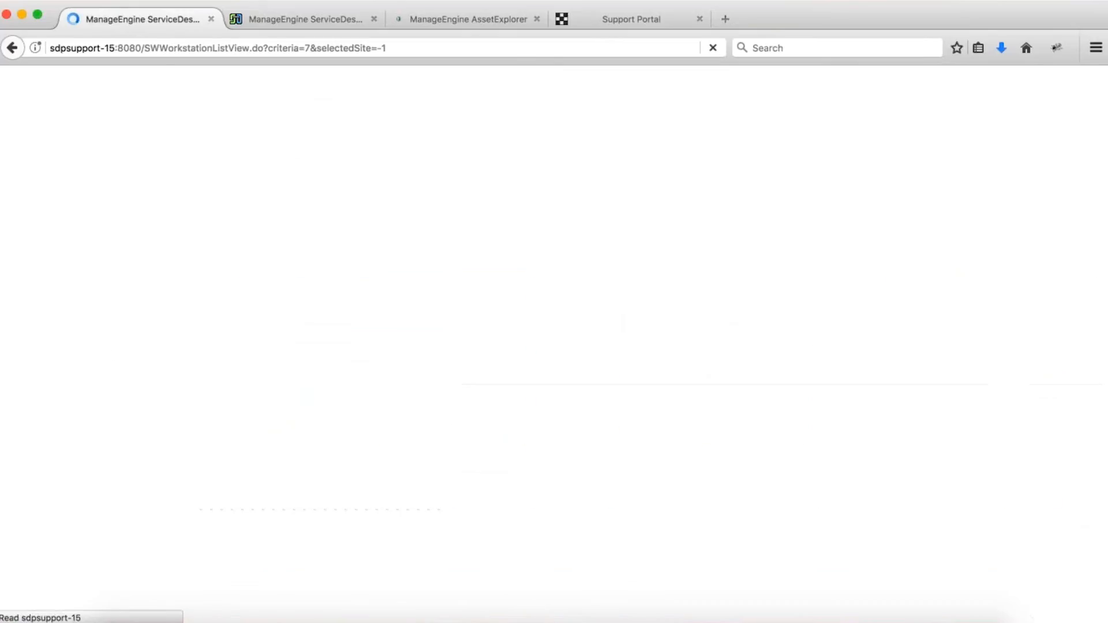
Change Zoho Assist's software type to Managed and save.
{"action": "left_click", "coordinate": [260, 158]}
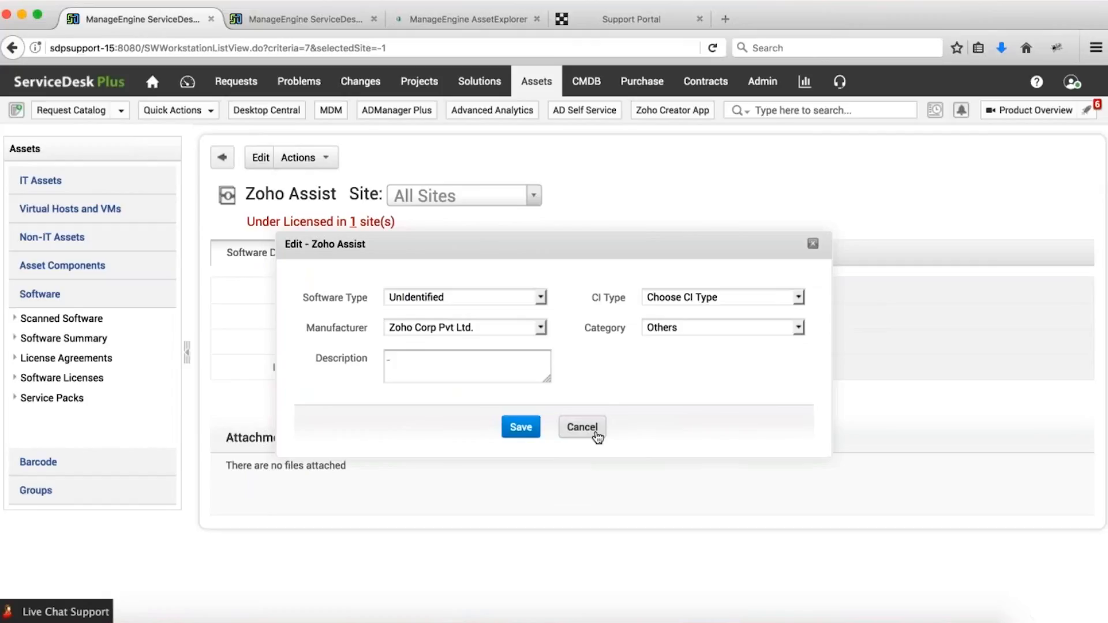
{"action": "left_click", "coordinate": [582, 428]}
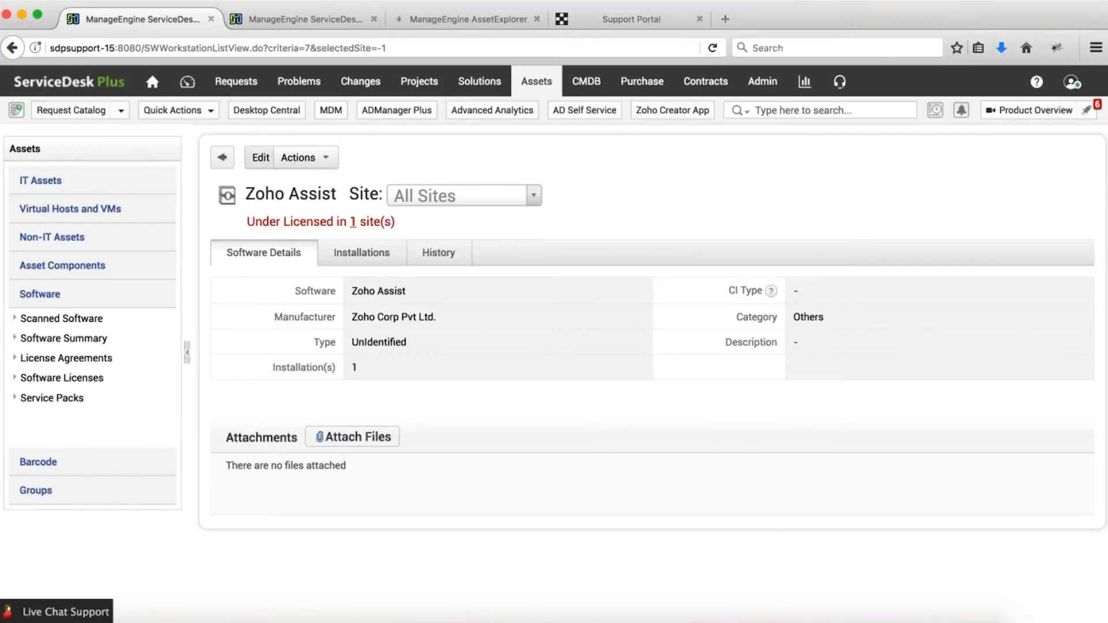
{"action": "left_click", "coordinate": [260, 157]}
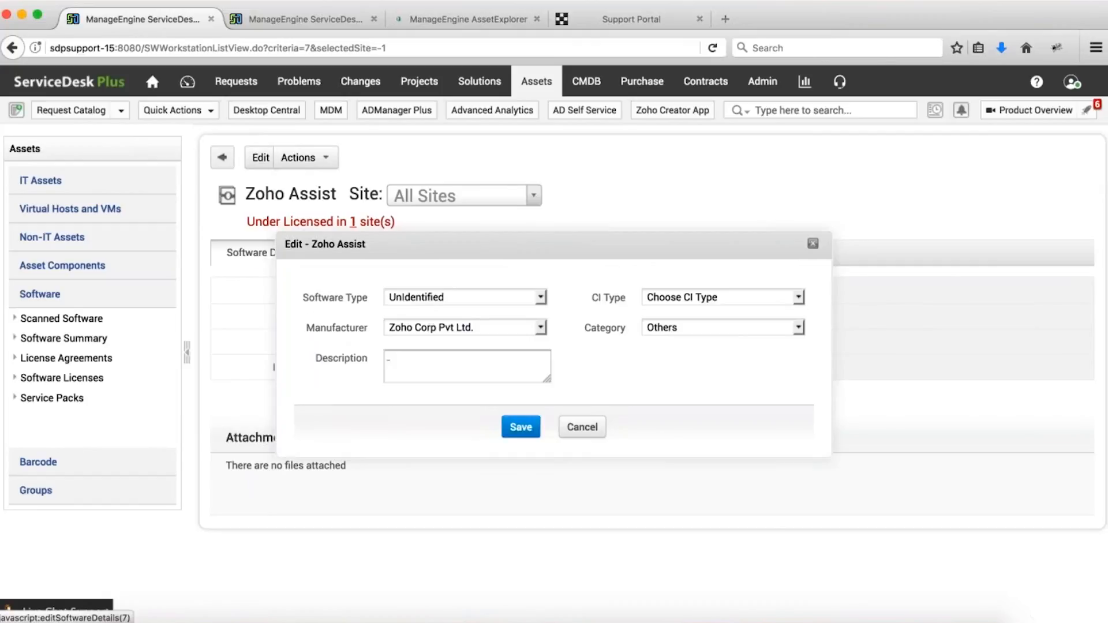
{"action": "left_click", "coordinate": [432, 298]}
{"action": "left_click", "coordinate": [419, 339]}
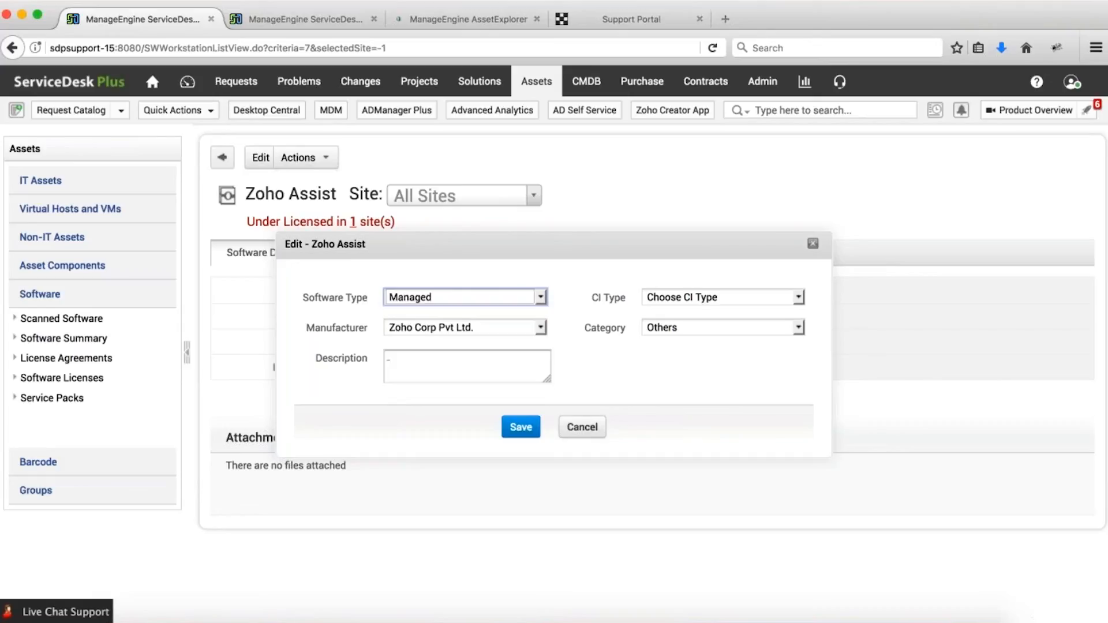
{"action": "left_click", "coordinate": [521, 427]}
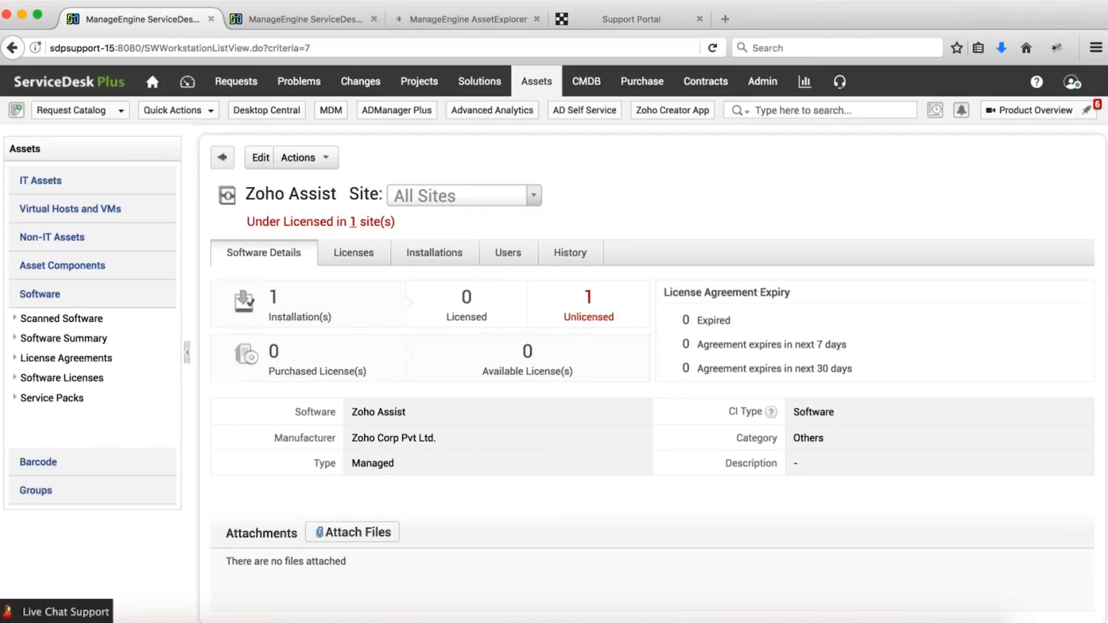
{"action": "left_click", "coordinate": [534, 196]}
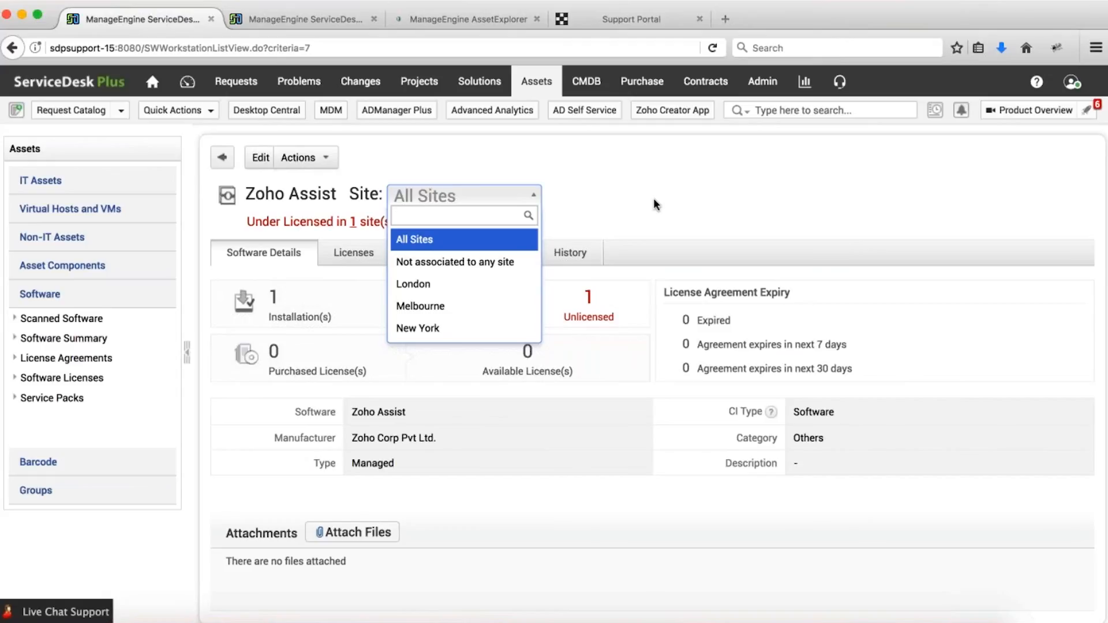
Check Zoho Assist's installations and actions, then open the Software Licenses list.
{"action": "left_click", "coordinate": [676, 205]}
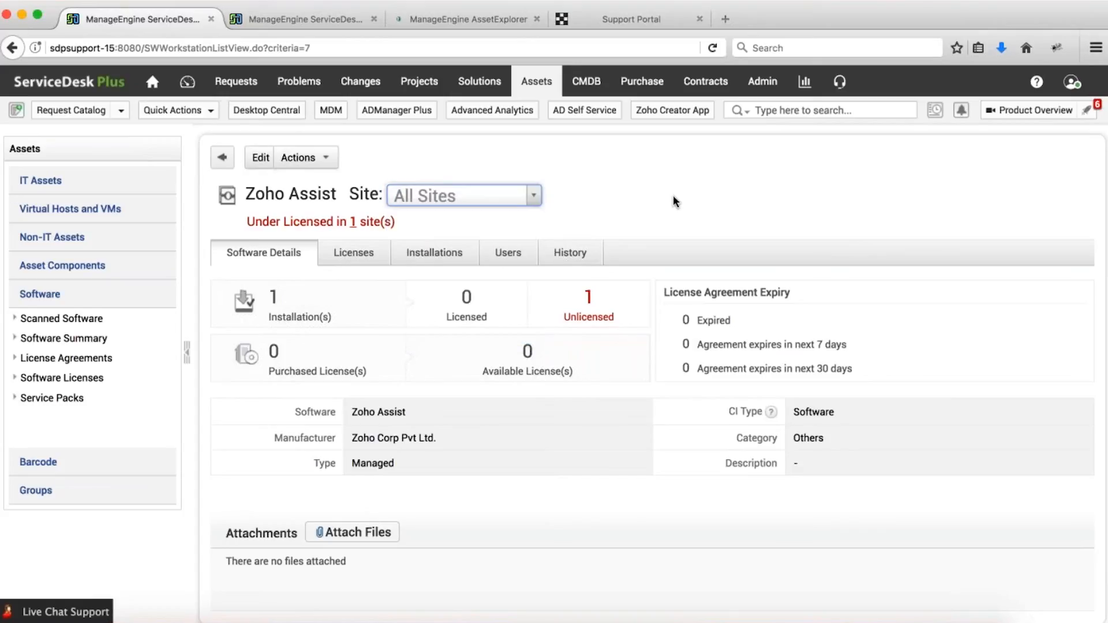
{"action": "left_click", "coordinate": [433, 252]}
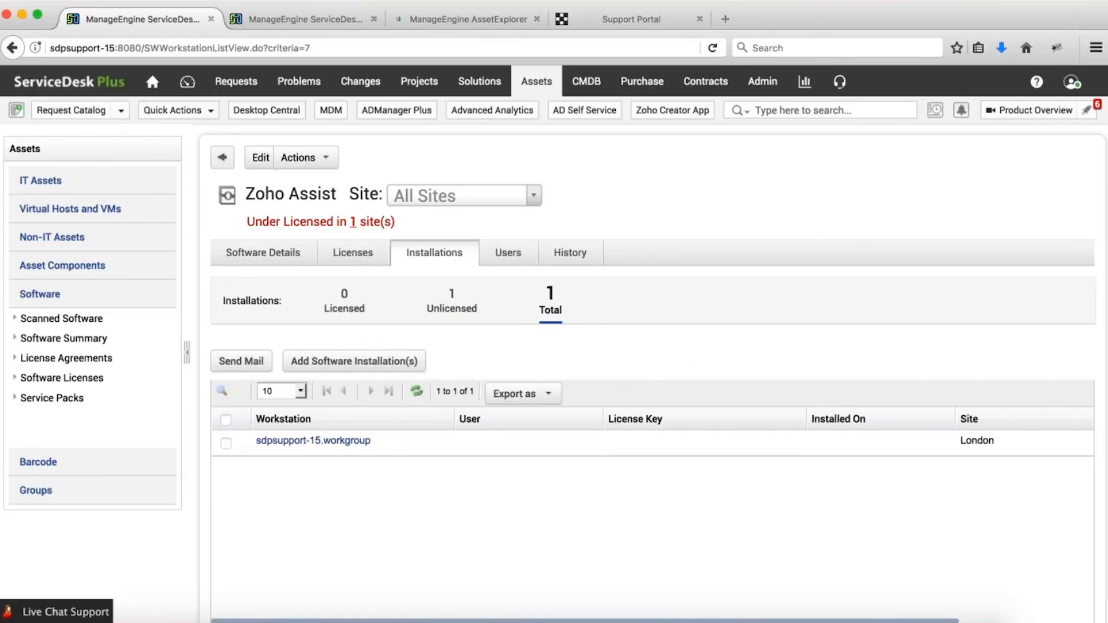
{"action": "left_click", "coordinate": [264, 254]}
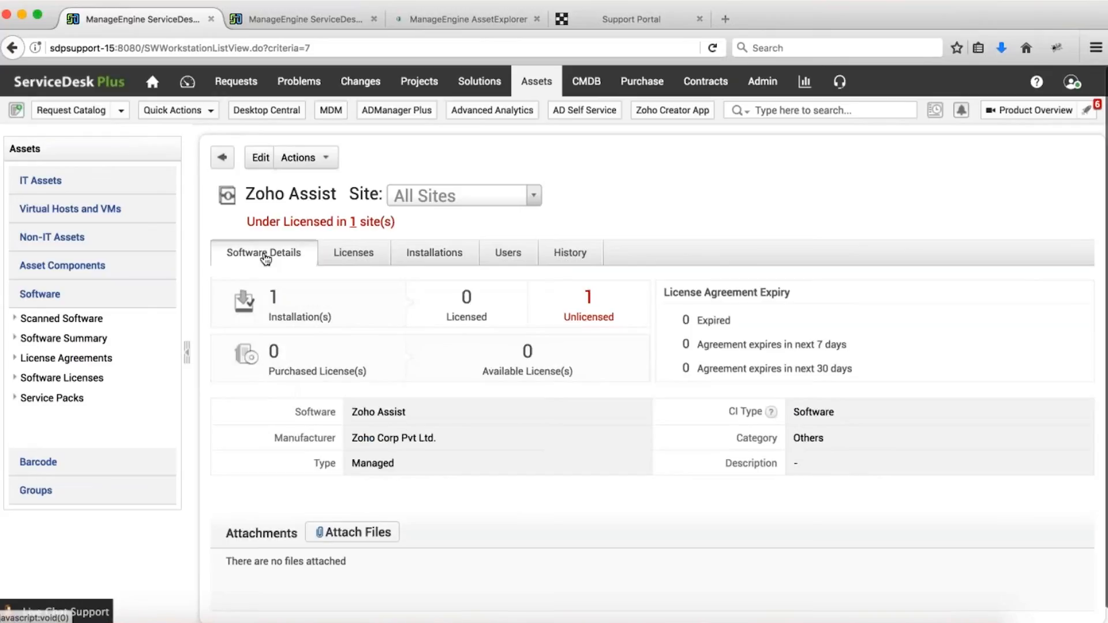
{"action": "left_click", "coordinate": [299, 164]}
{"action": "mouse_move", "coordinate": [365, 183]}
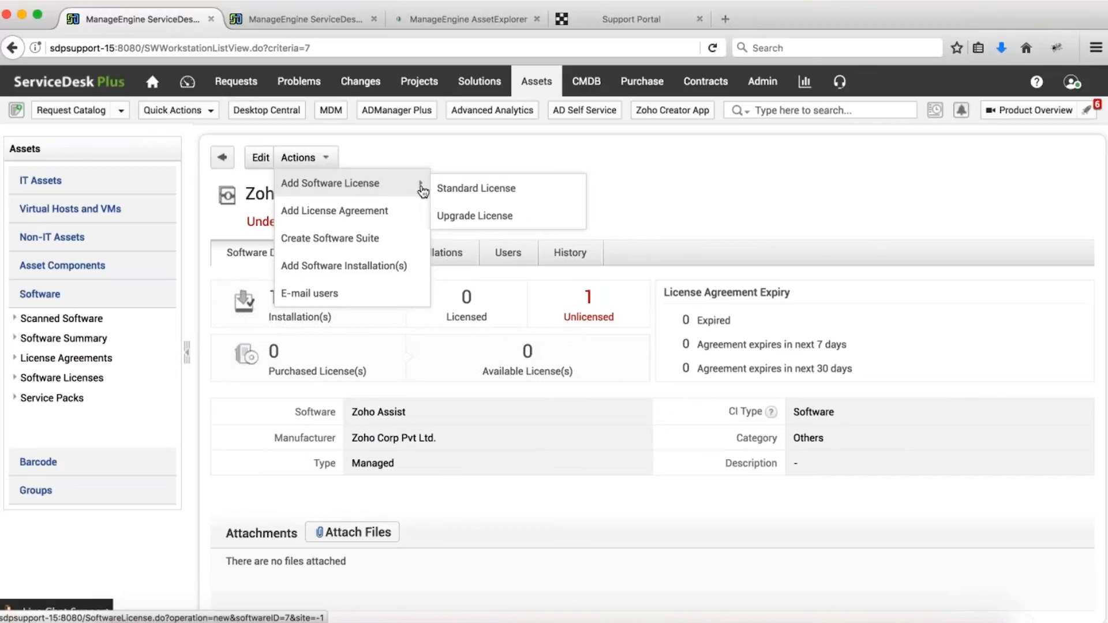
{"action": "left_click", "coordinate": [456, 188]}
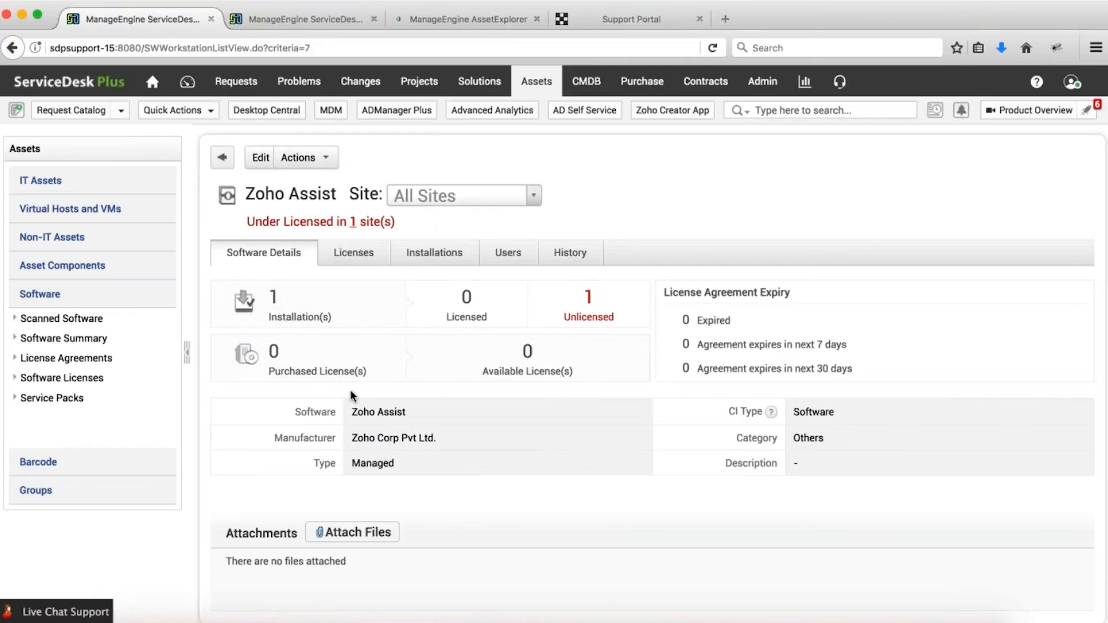
{"action": "left_click", "coordinate": [64, 381]}
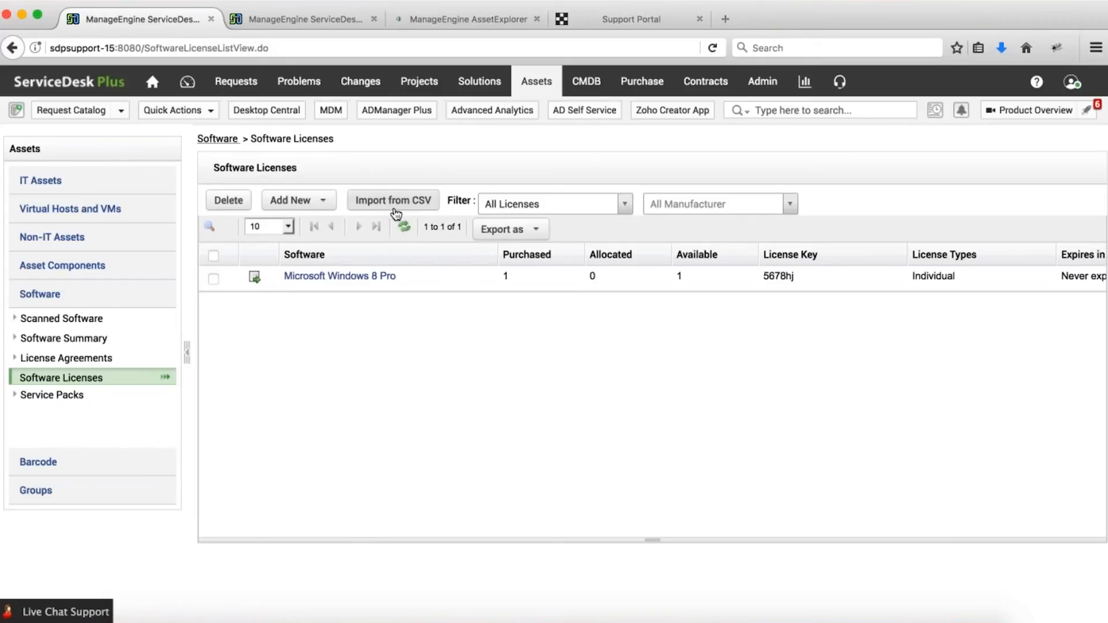
Start a standard software license with manufacturer Others and inspect the managed software choices.
{"action": "left_click", "coordinate": [293, 200]}
{"action": "left_click", "coordinate": [306, 223]}
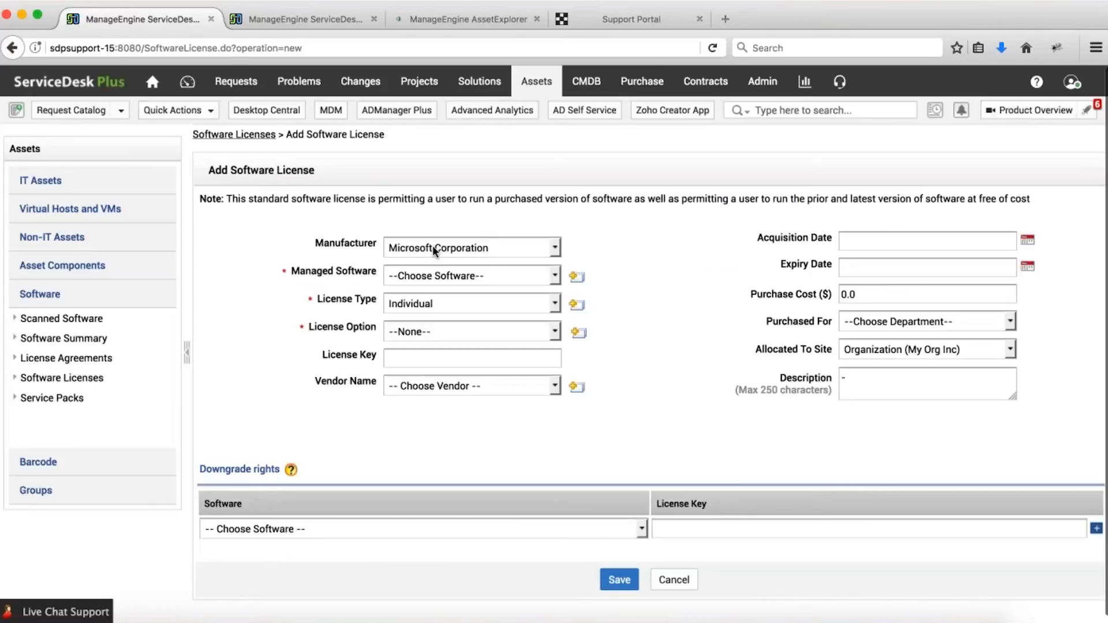
{"action": "left_click", "coordinate": [432, 248]}
{"action": "key", "text": "o"}
{"action": "key", "text": "t"}
{"action": "key", "text": "Return"}
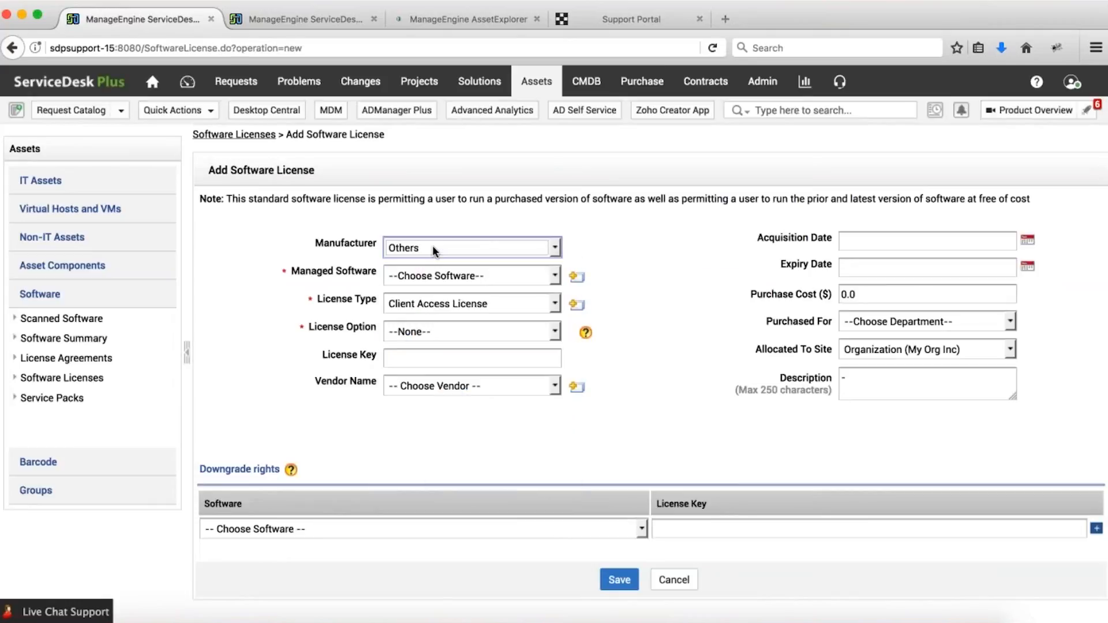
{"action": "left_click", "coordinate": [424, 277]}
{"action": "left_click", "coordinate": [424, 277]}
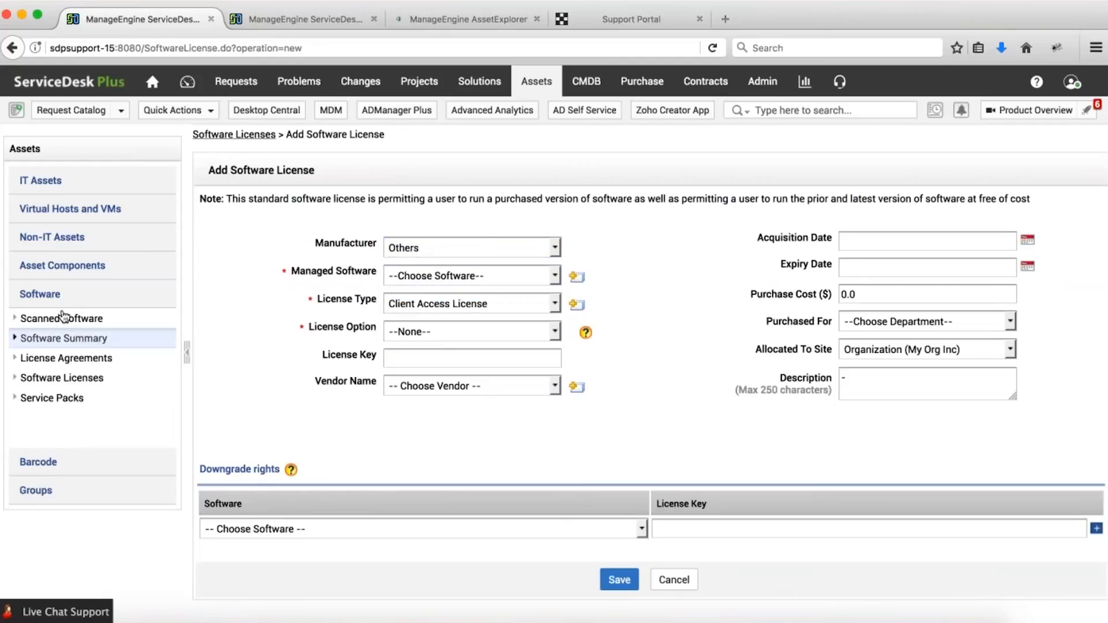
Try ZOHOCorp and ZOHO Corp. as manufacturer, then abandon the form for Scanned Software.
{"action": "left_click", "coordinate": [459, 248]}
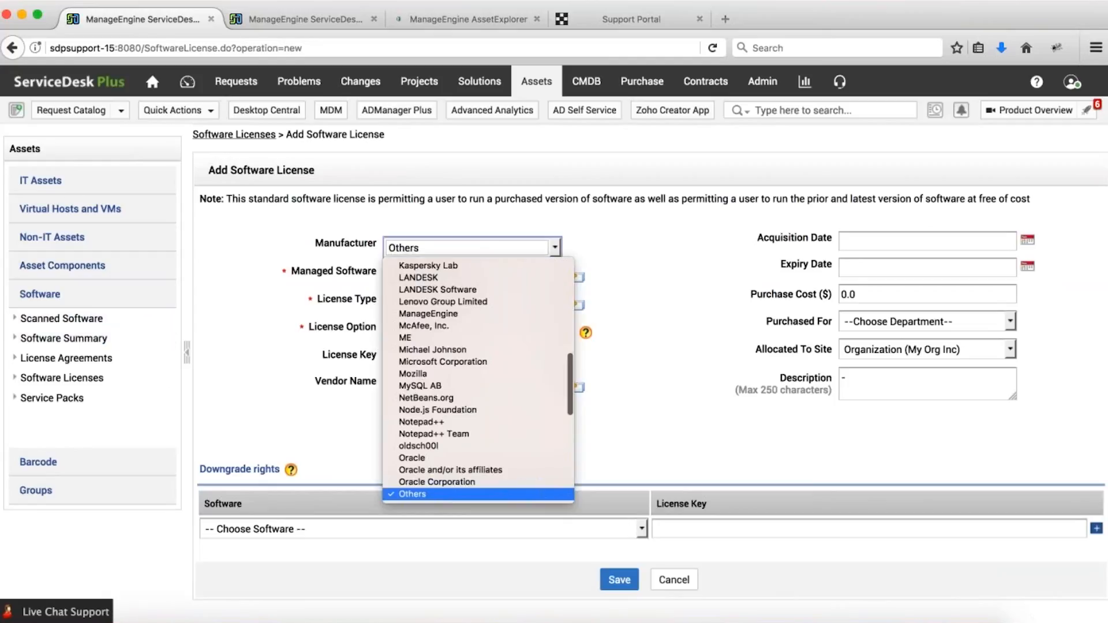
{"action": "scroll", "coordinate": [463, 332], "scroll_direction": "down", "scroll_amount": 10}
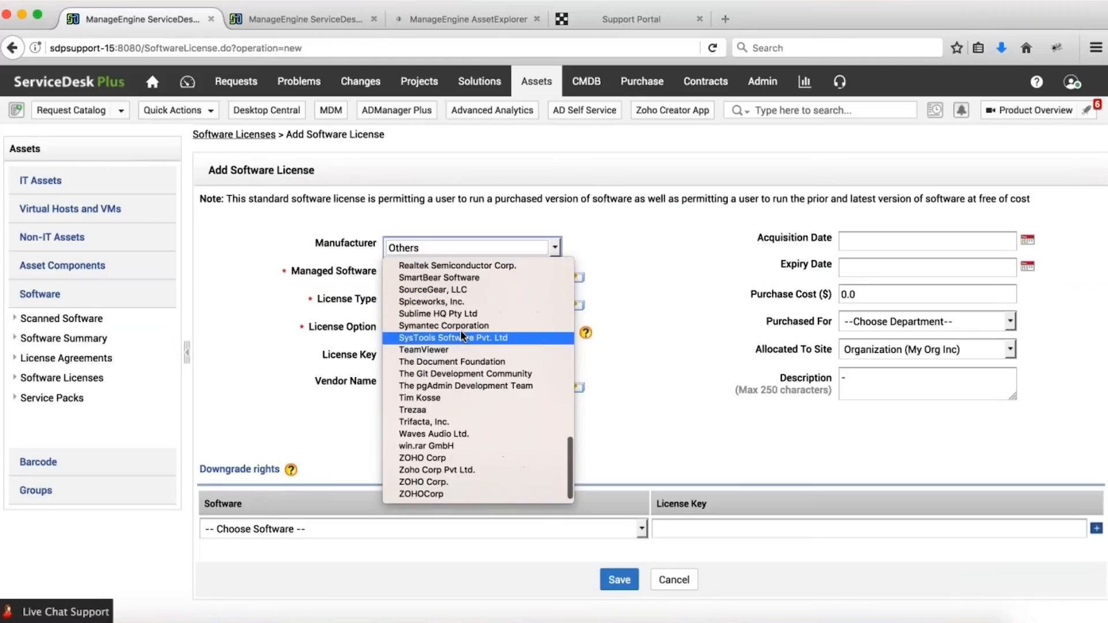
{"action": "left_click", "coordinate": [424, 494]}
{"action": "left_click", "coordinate": [439, 274]}
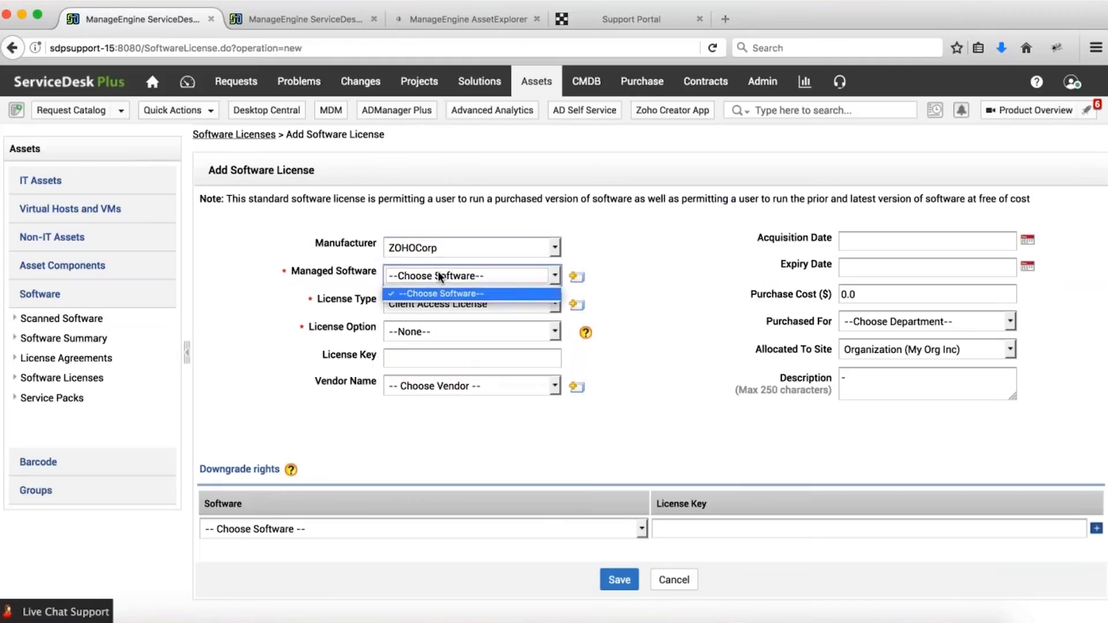
{"action": "left_click", "coordinate": [438, 246]}
{"action": "left_click", "coordinate": [411, 484]}
{"action": "left_click", "coordinate": [468, 276]}
{"action": "left_click", "coordinate": [439, 288]}
{"action": "left_click", "coordinate": [90, 319]}
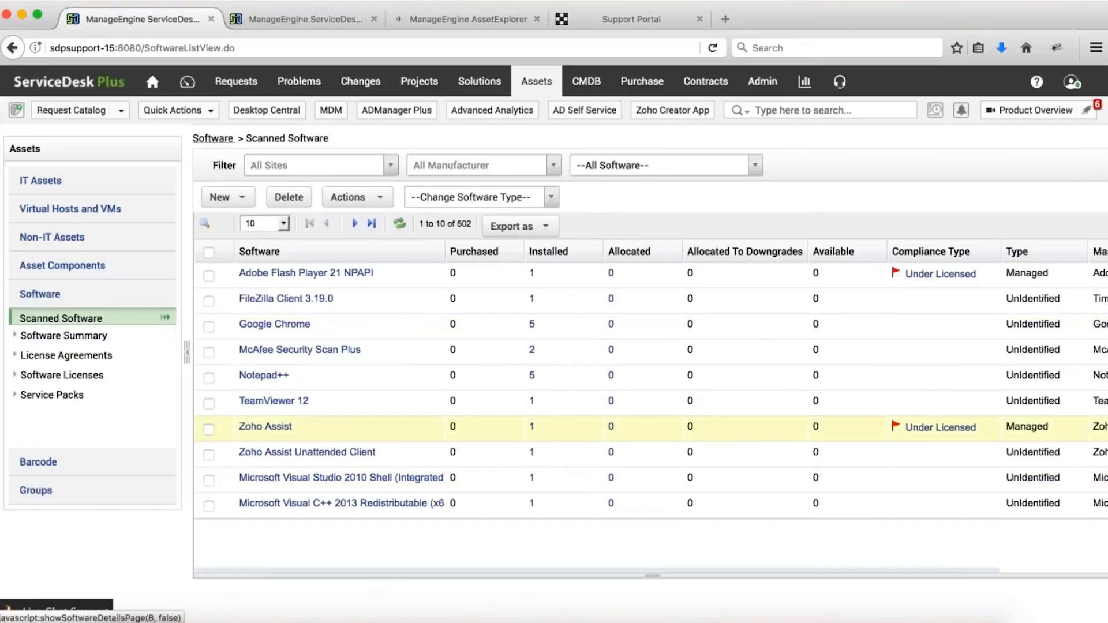
Start a new Standard License for Zoho Assist with license type Individual.
{"action": "left_click", "coordinate": [269, 430]}
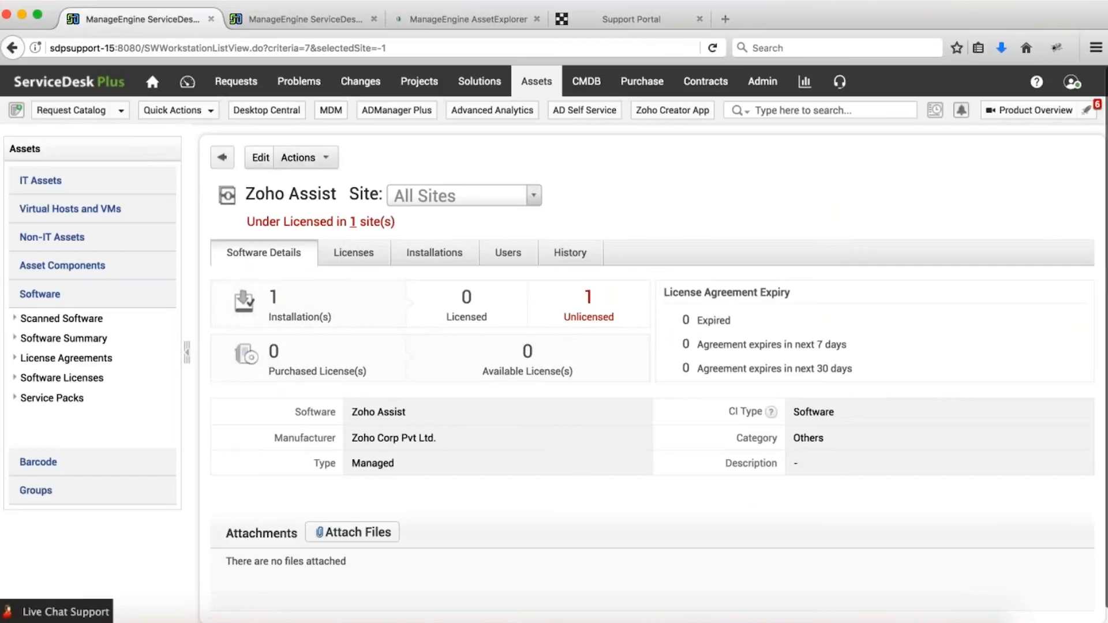
{"action": "left_click", "coordinate": [298, 157]}
{"action": "mouse_move", "coordinate": [296, 186]}
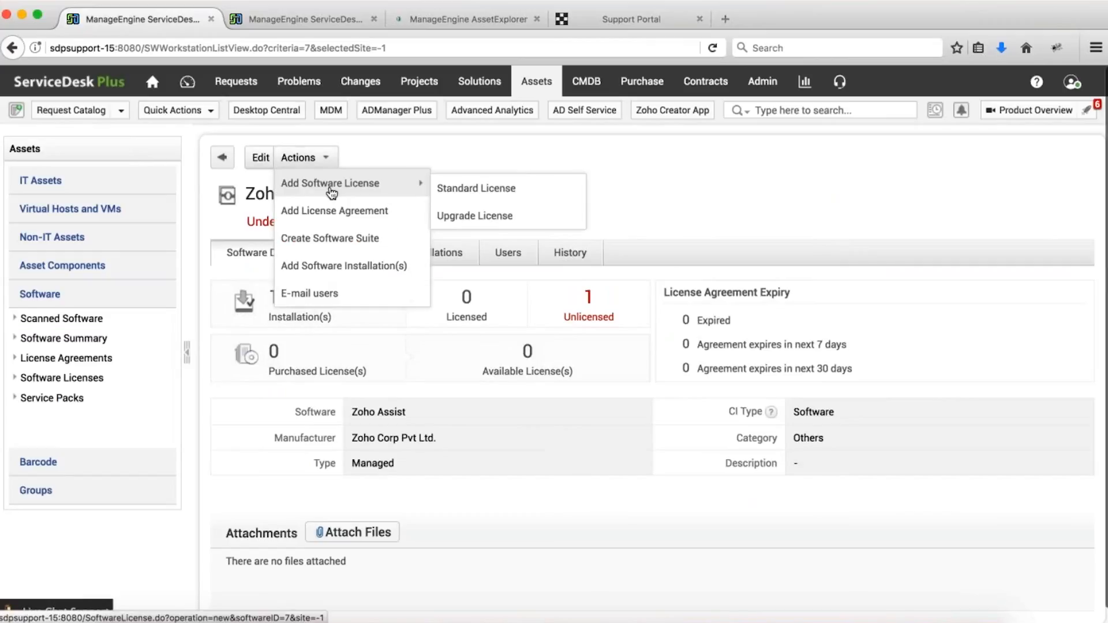
{"action": "left_click", "coordinate": [488, 189]}
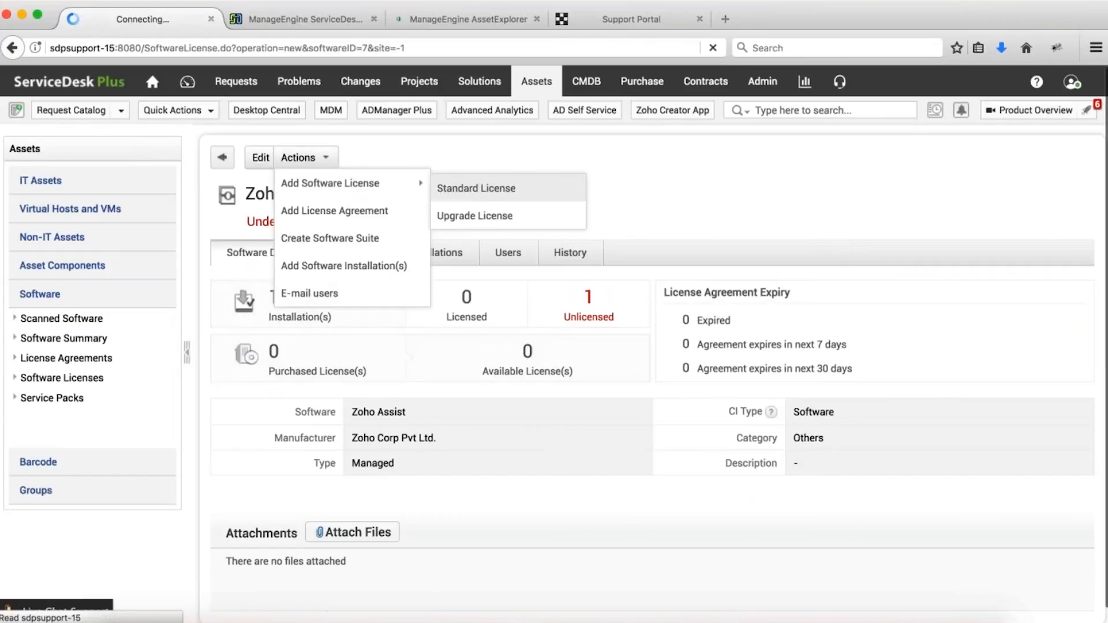
{"action": "left_click", "coordinate": [389, 296]}
{"action": "left_click", "coordinate": [392, 298]}
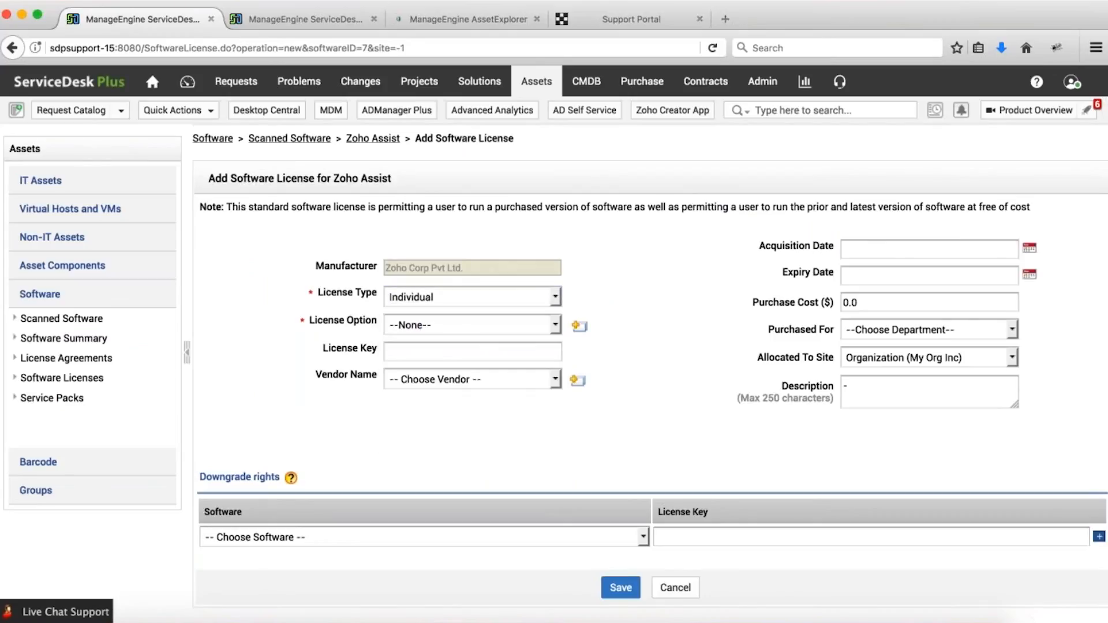
{"action": "left_click", "coordinate": [427, 325]}
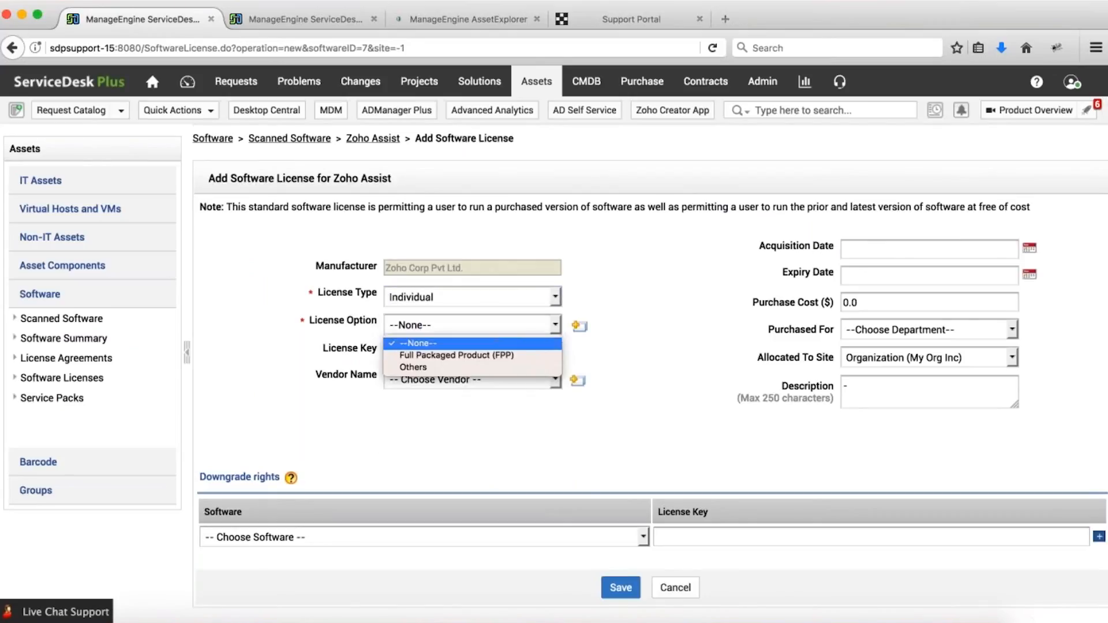
{"action": "left_click", "coordinate": [427, 355]}
{"action": "left_click", "coordinate": [423, 351]}
{"action": "type", "text": "23232"}
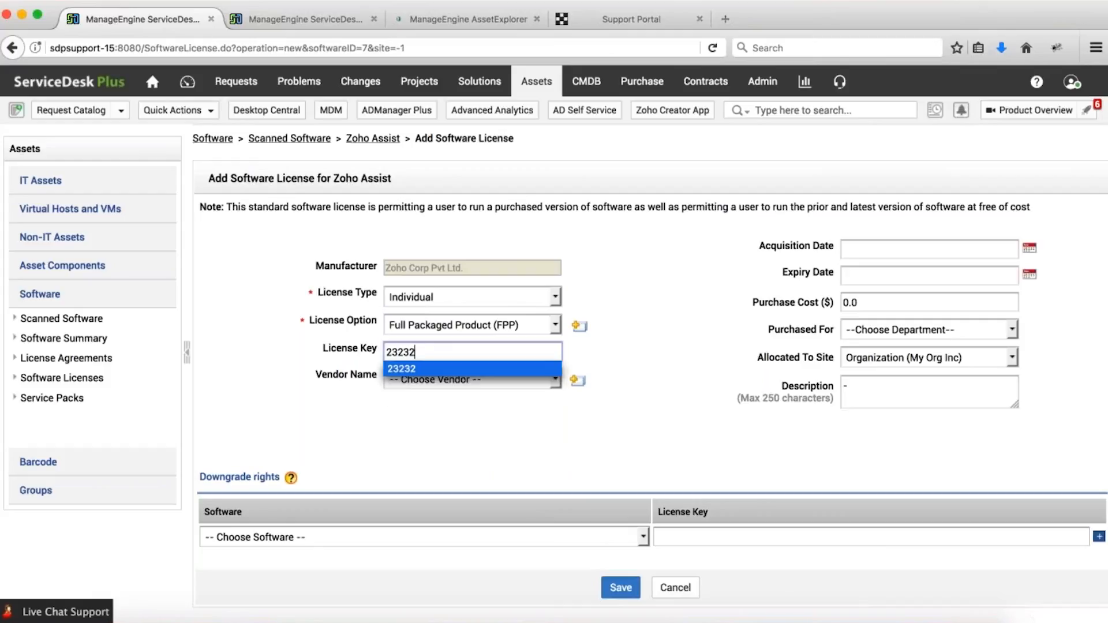
{"action": "key", "text": "Tab"}
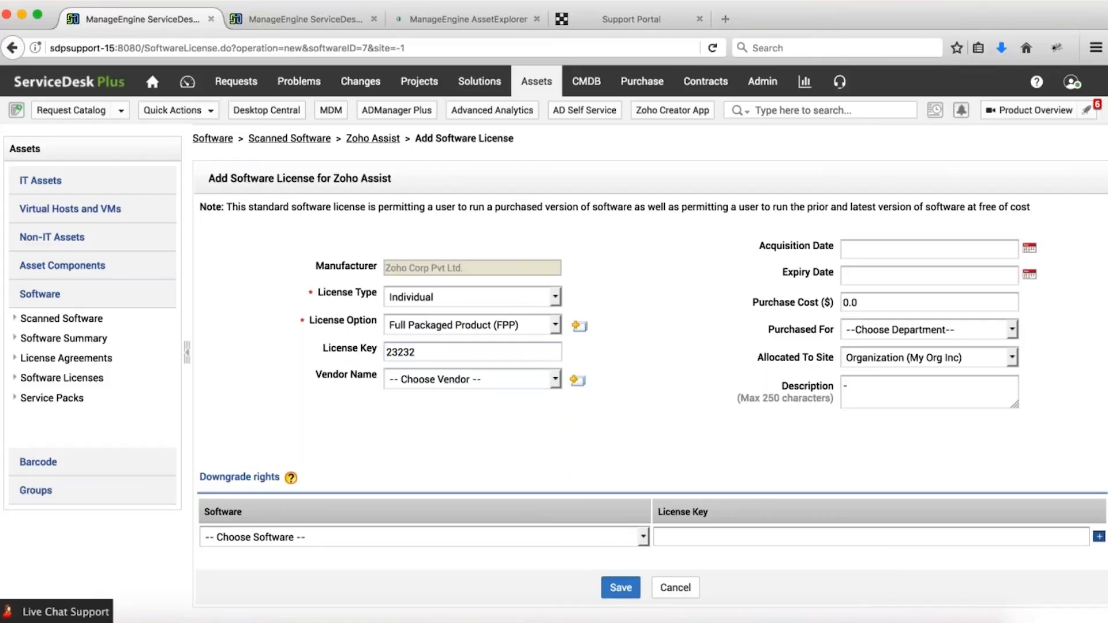
Keep purchase cost 0.0 and the whole-organization site, save, and view Zoho Assist's licenses.
{"action": "left_click", "coordinate": [793, 300]}
{"action": "left_click", "coordinate": [801, 322]}
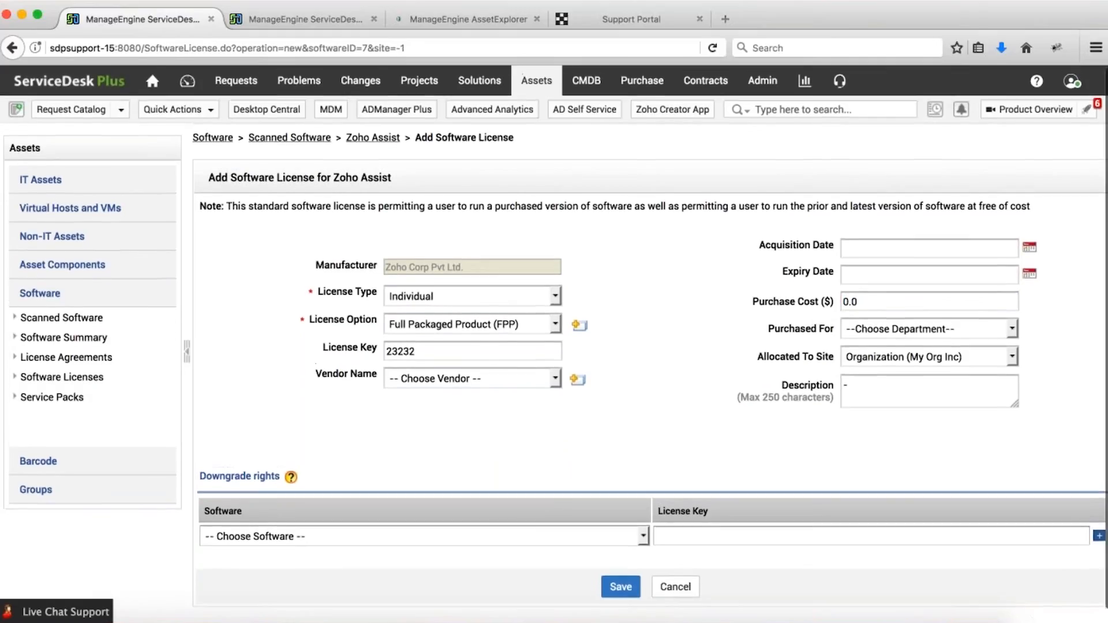
{"action": "left_click", "coordinate": [929, 357]}
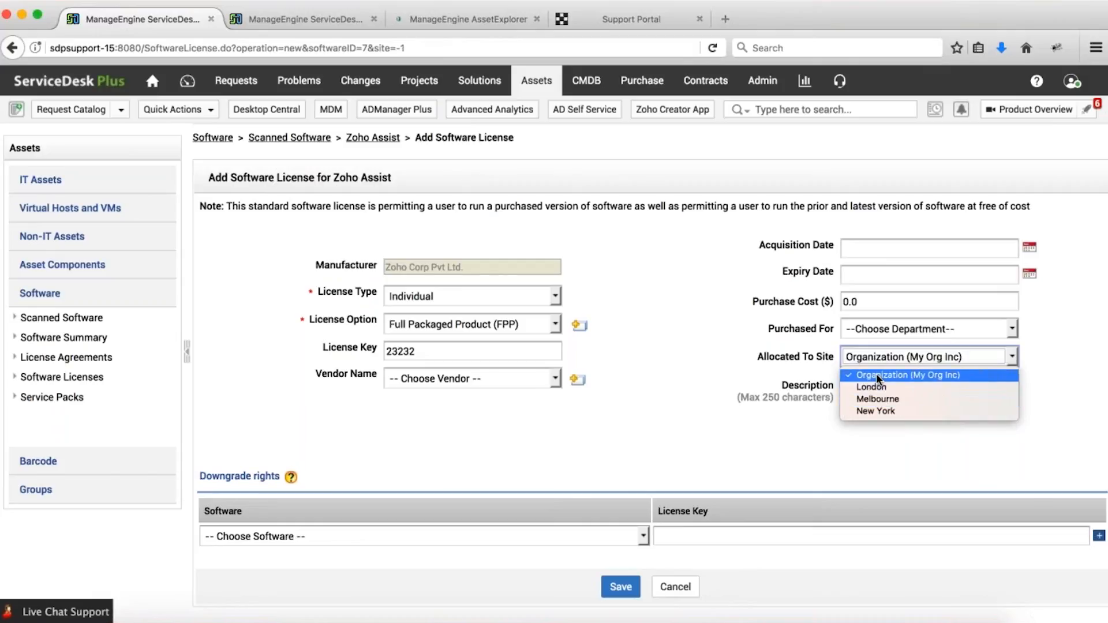
{"action": "left_click", "coordinate": [632, 377]}
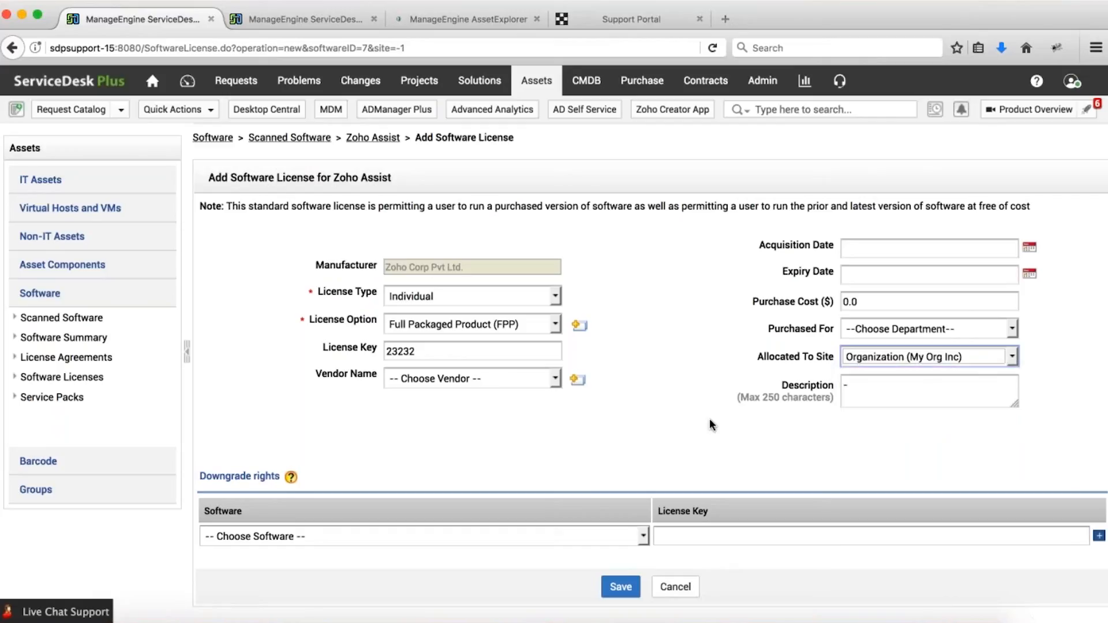
{"action": "left_click", "coordinate": [621, 587]}
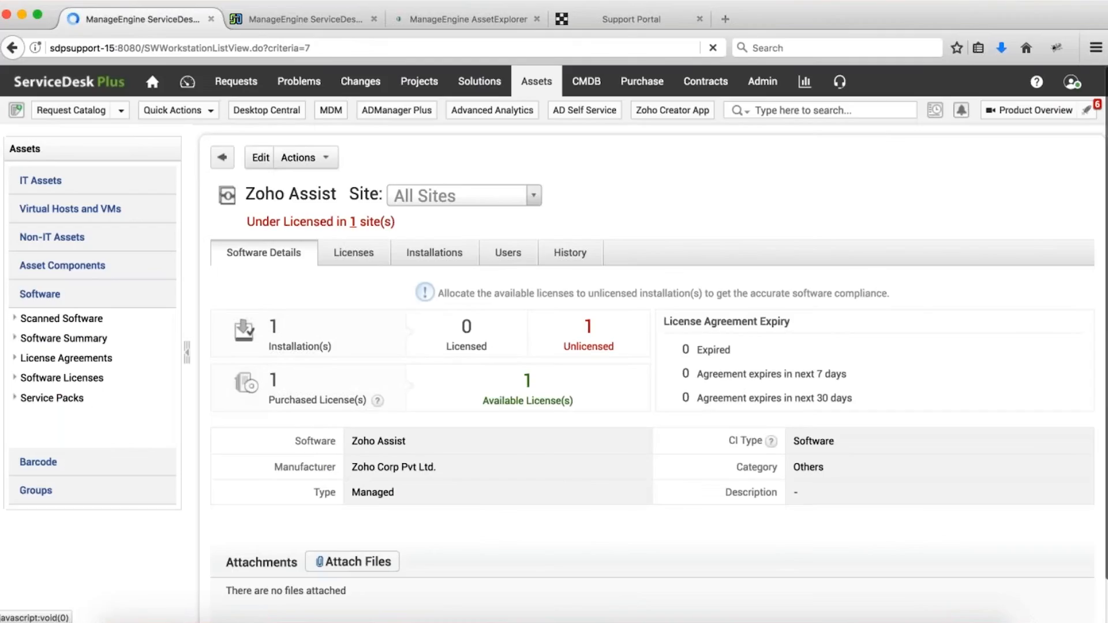
{"action": "left_click", "coordinate": [353, 252]}
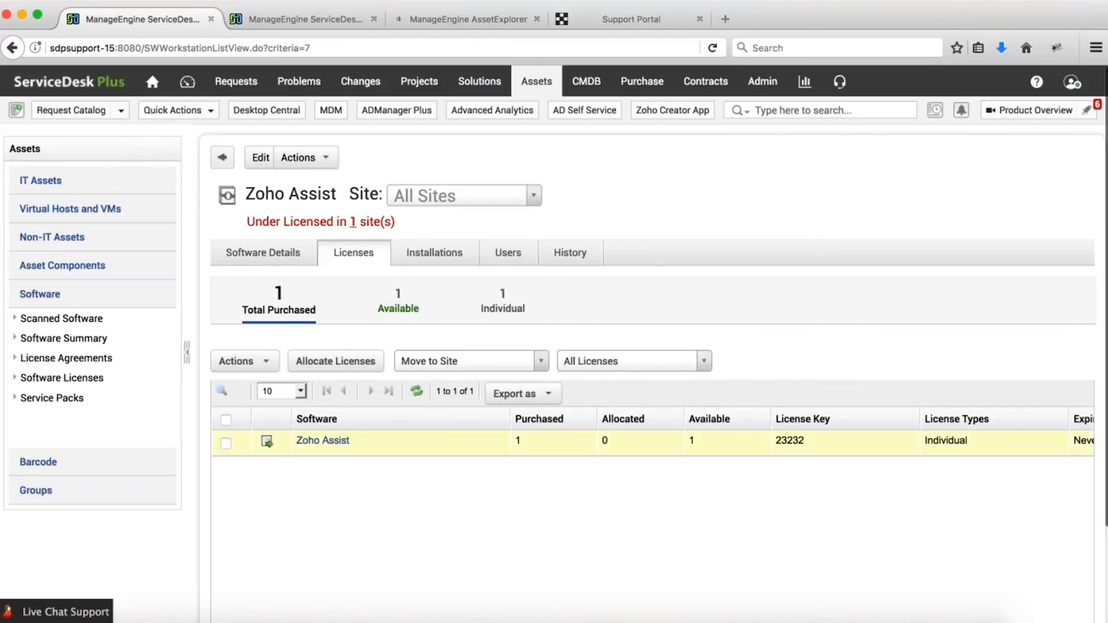
Allocate Zoho Assist's license to its one unlicensed workstation, then view the Software Summary dashboard.
{"action": "left_click", "coordinate": [267, 442]}
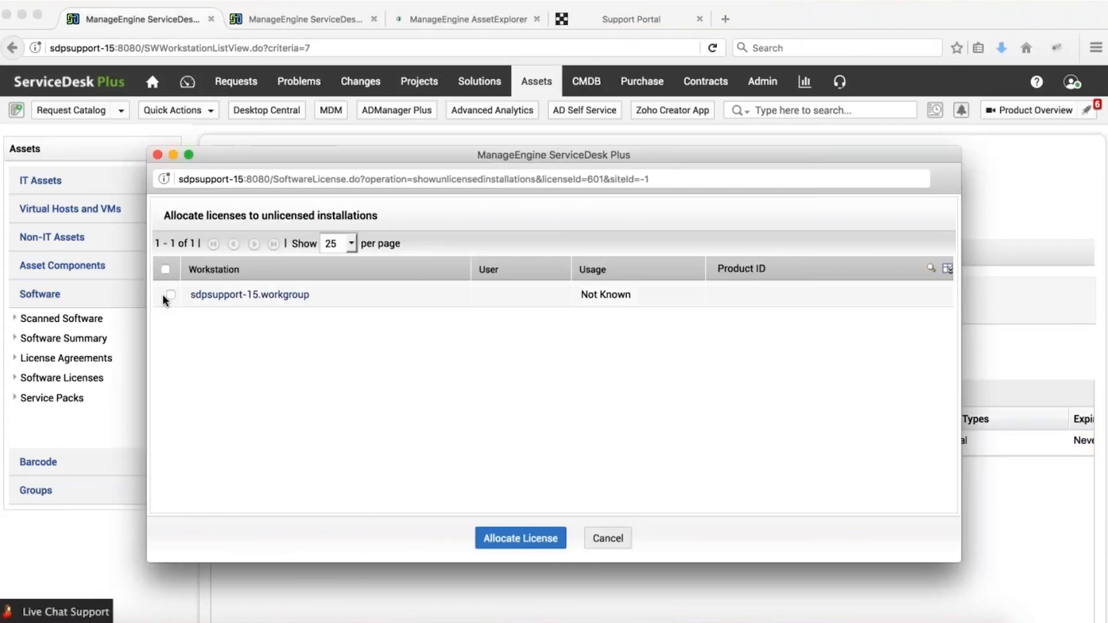
{"action": "left_click", "coordinate": [171, 297]}
{"action": "left_click", "coordinate": [520, 538]}
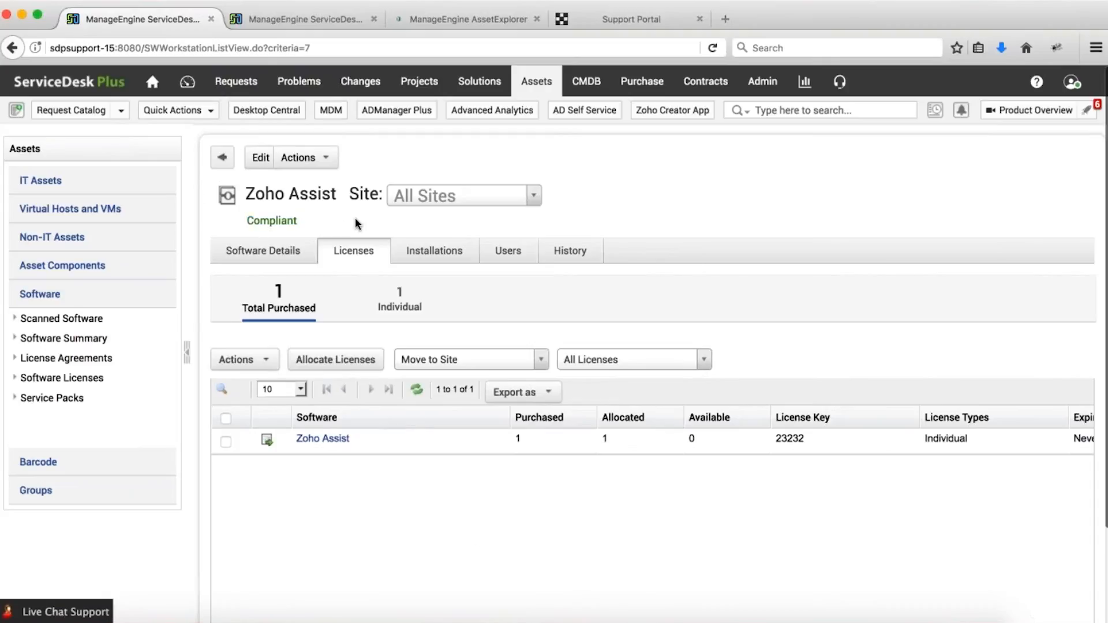
{"action": "left_click", "coordinate": [110, 339]}
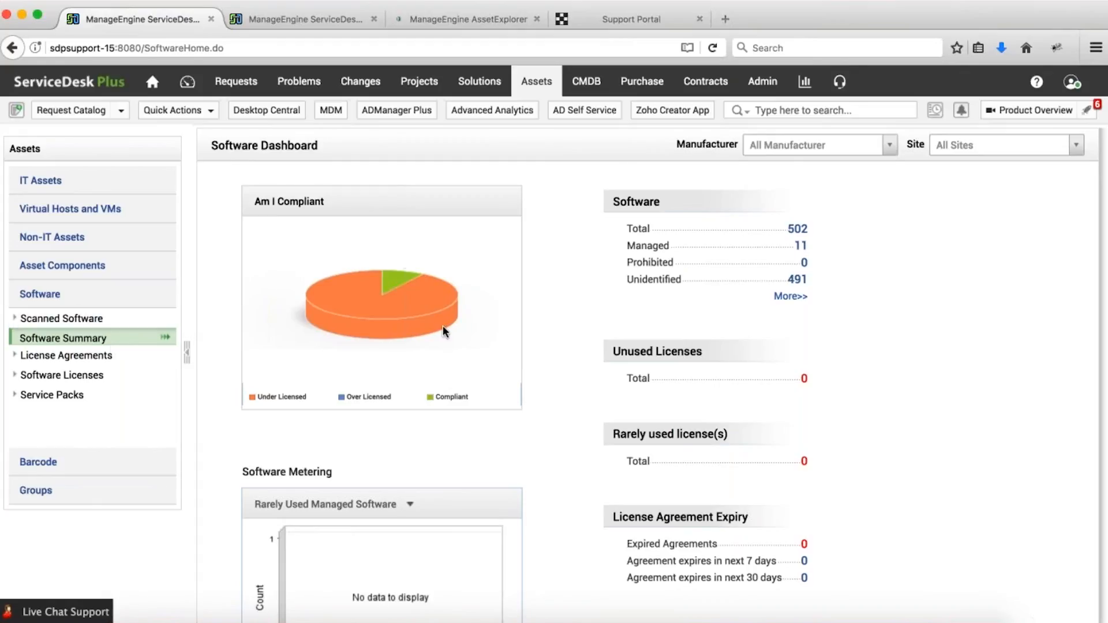
List the managed software that is under licensed from the dashboard chart.
{"action": "left_click", "coordinate": [408, 307]}
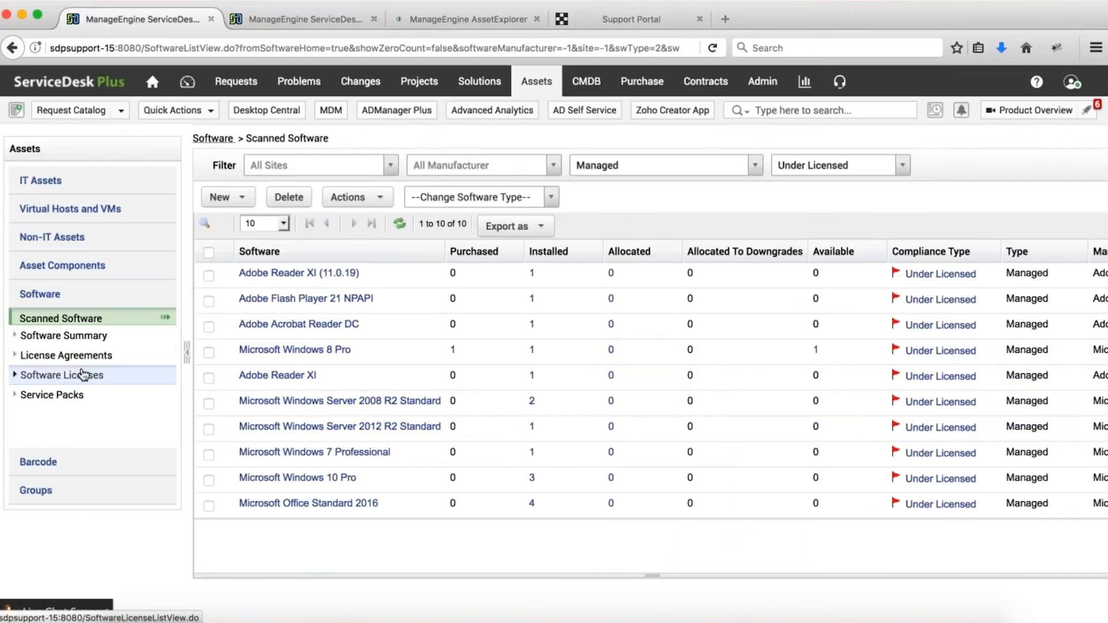
{"action": "left_click", "coordinate": [58, 375]}
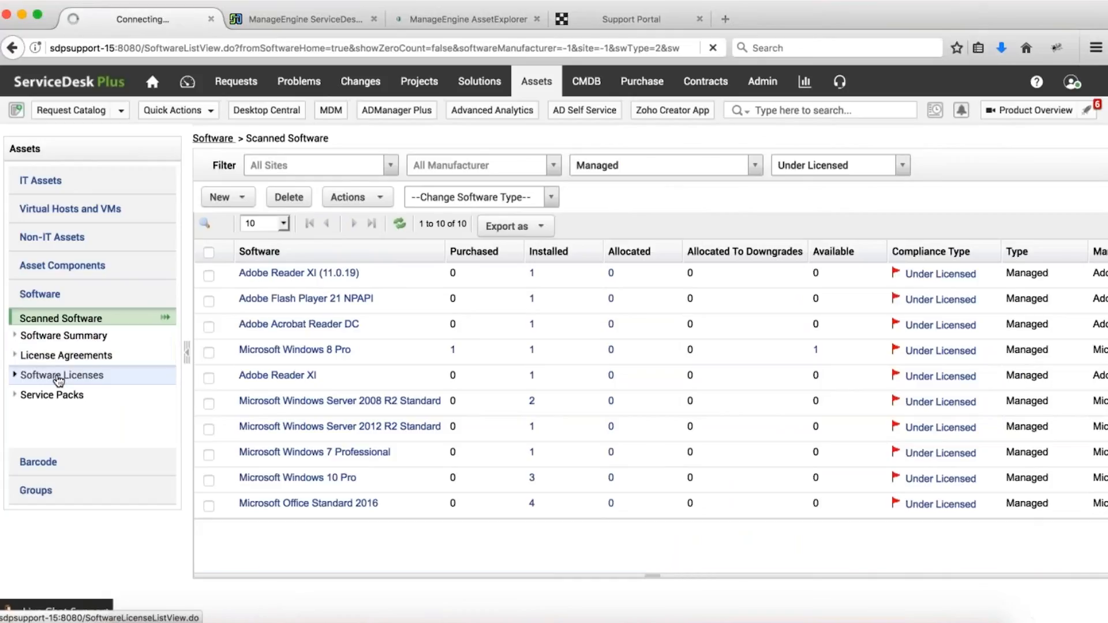
{"action": "left_click", "coordinate": [62, 319]}
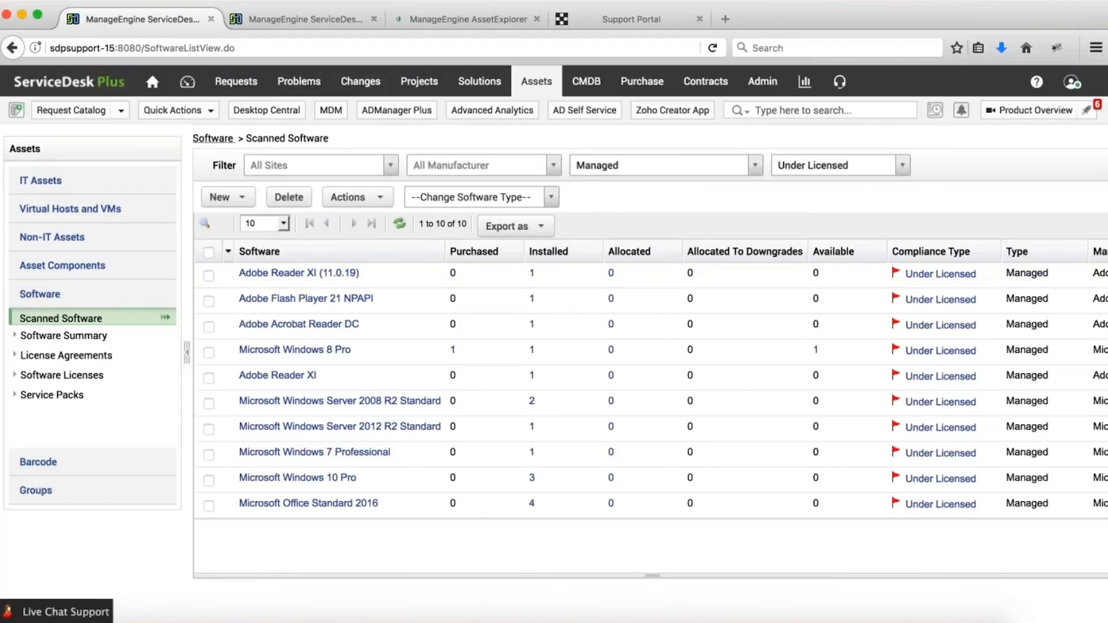
Filter the under-licensed list by 'adobe' and tick all four Adobe products.
{"action": "left_click", "coordinate": [203, 231]}
{"action": "type", "text": "adob"}
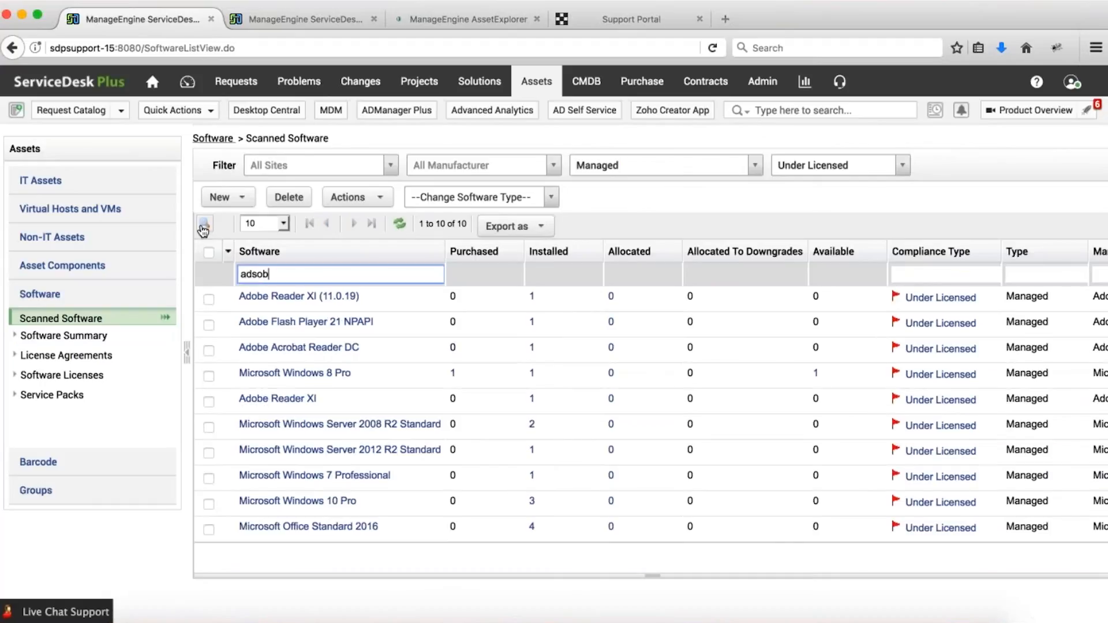
{"action": "type", "text": "e"}
{"action": "key", "text": "Return"}
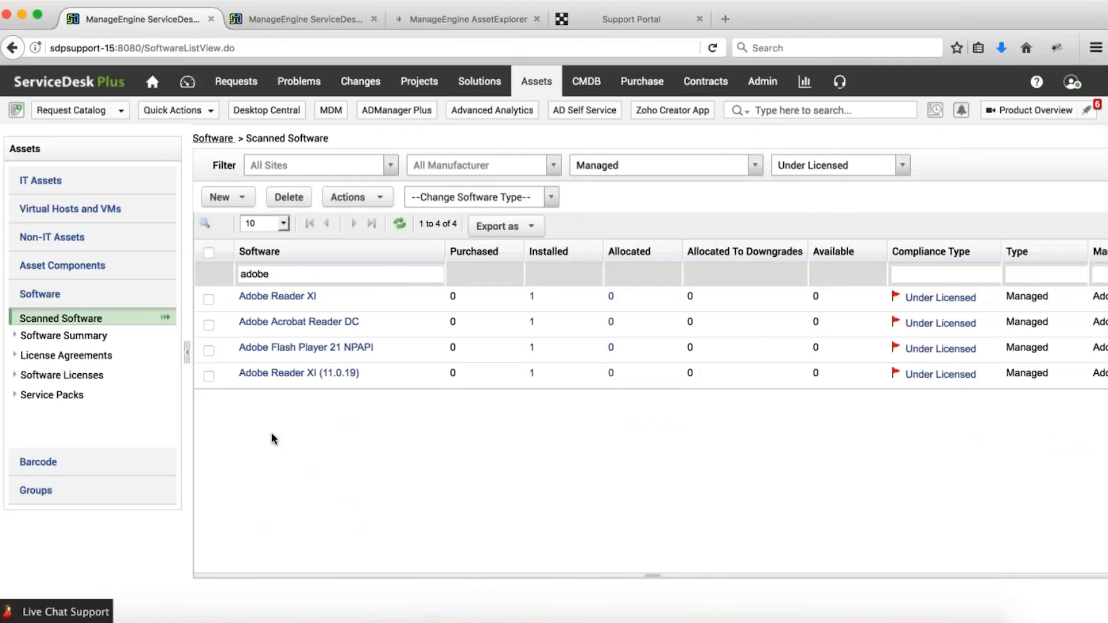
{"action": "left_click", "coordinate": [209, 253]}
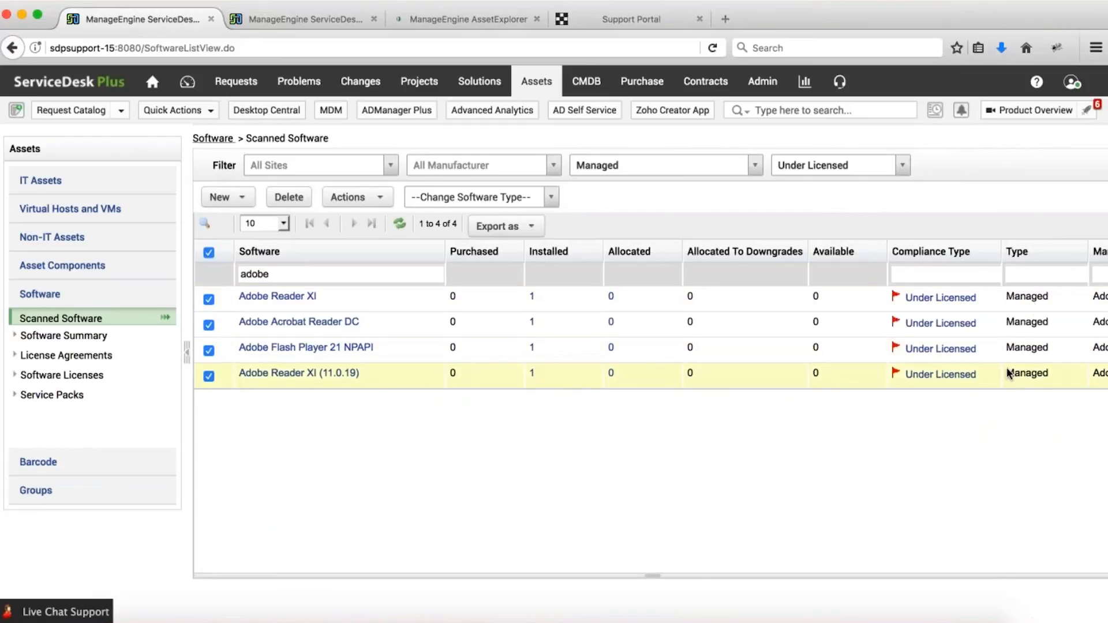
{"action": "left_click", "coordinate": [241, 198]}
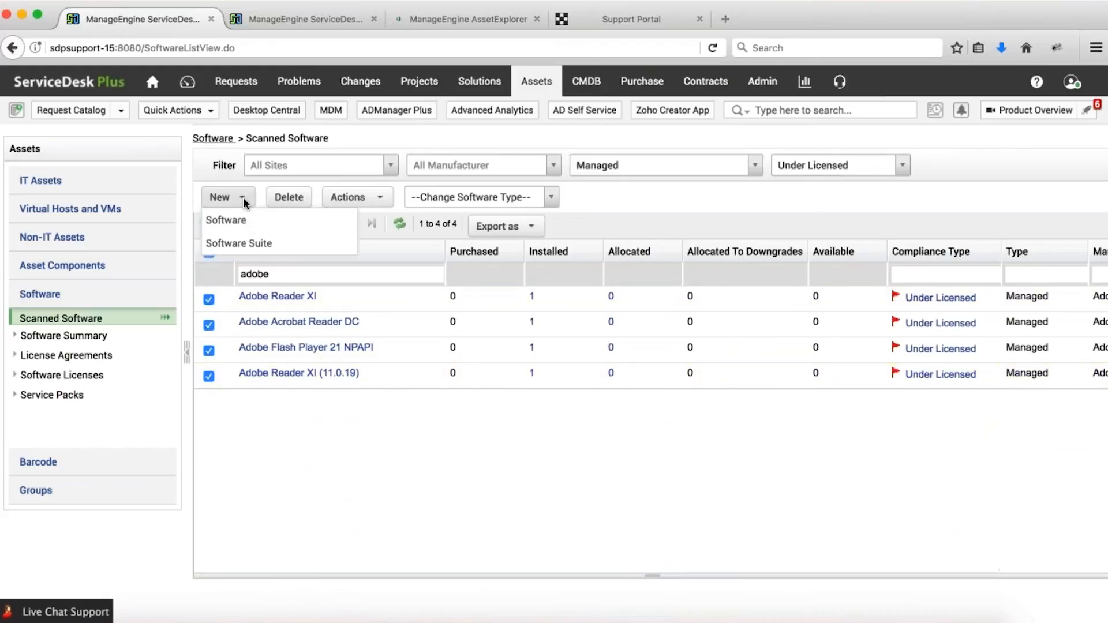
Start a new suite named Adobe Suite with manufacturer Adobe Systems, Inc.
{"action": "left_click", "coordinate": [243, 247]}
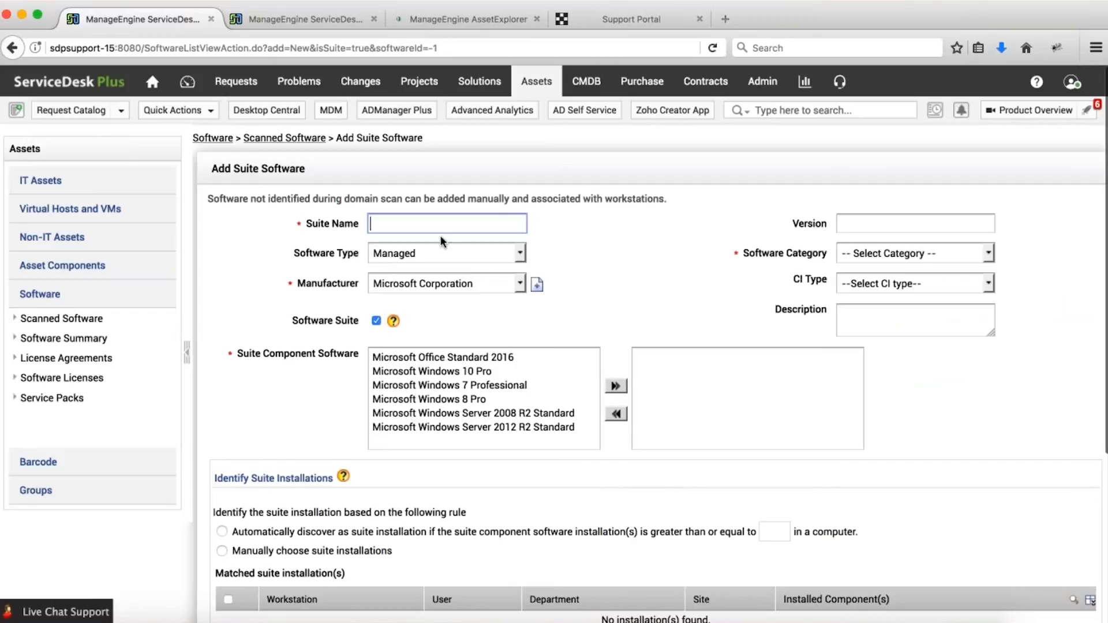
{"action": "left_click", "coordinate": [441, 233]}
{"action": "type", "text": "A"}
{"action": "key", "text": "Down"}
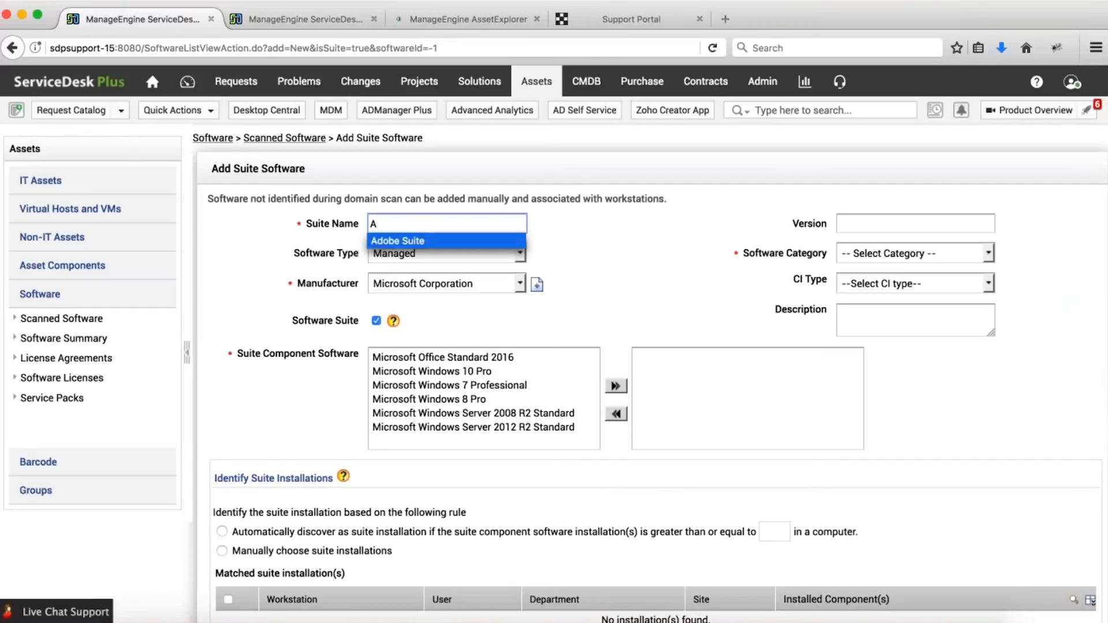
{"action": "key", "text": "Return"}
{"action": "left_click", "coordinate": [406, 254]}
{"action": "left_click", "coordinate": [406, 253]}
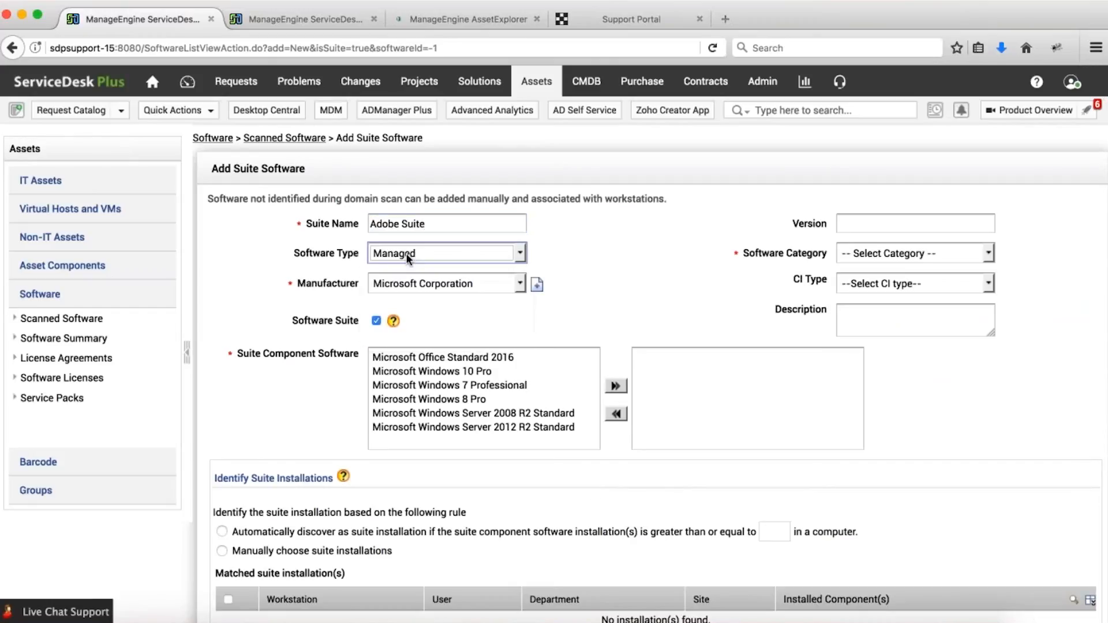
{"action": "left_click", "coordinate": [392, 285]}
{"action": "key", "text": "a"}
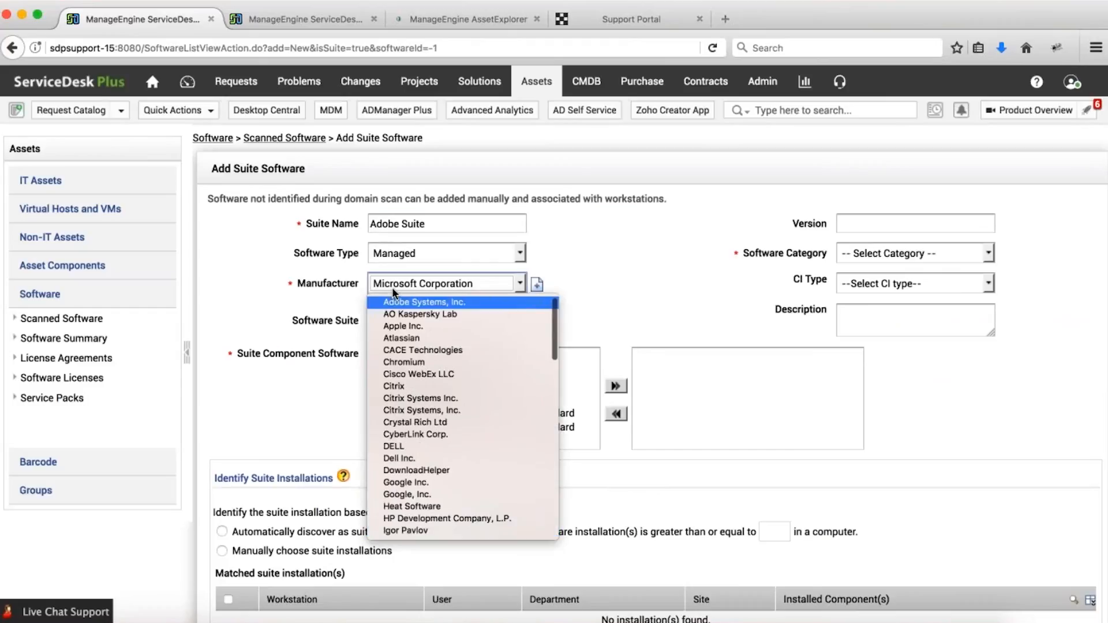
{"action": "key", "text": "Return"}
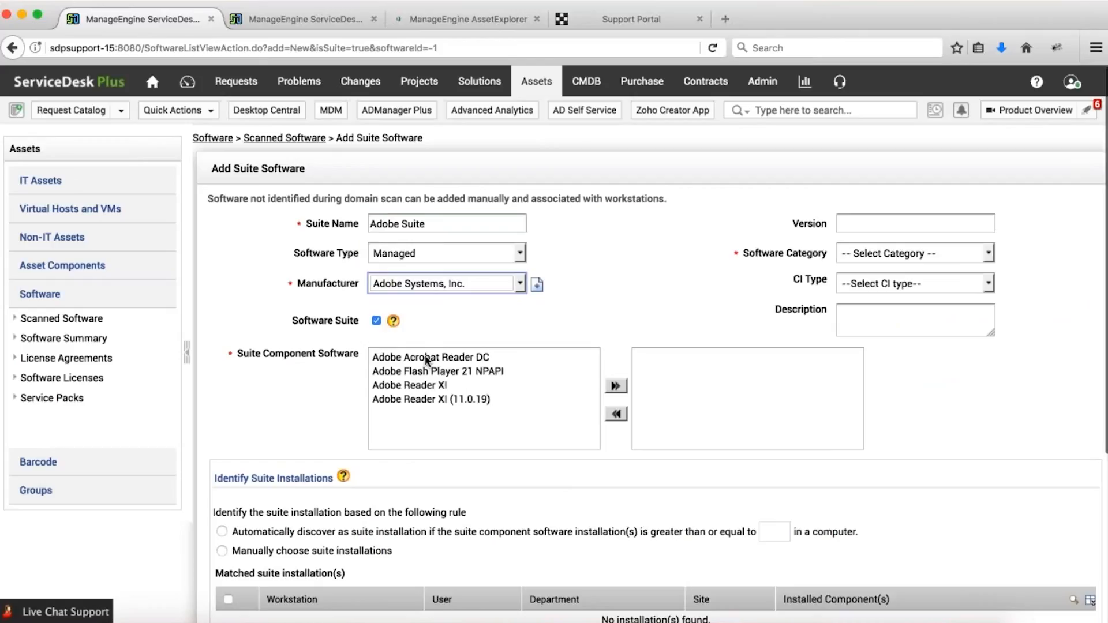
Add the four Adobe component programs to the suite and set category Development.
{"action": "left_click_drag", "start_coordinate": [425, 356], "coordinate": [425, 399]}
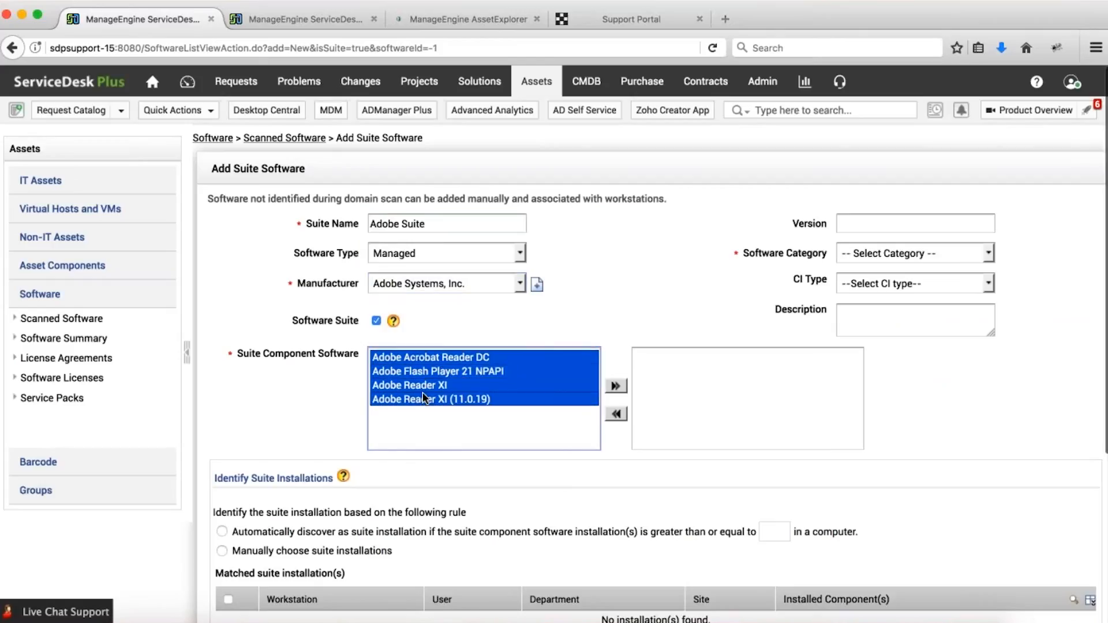
{"action": "left_click", "coordinate": [615, 386]}
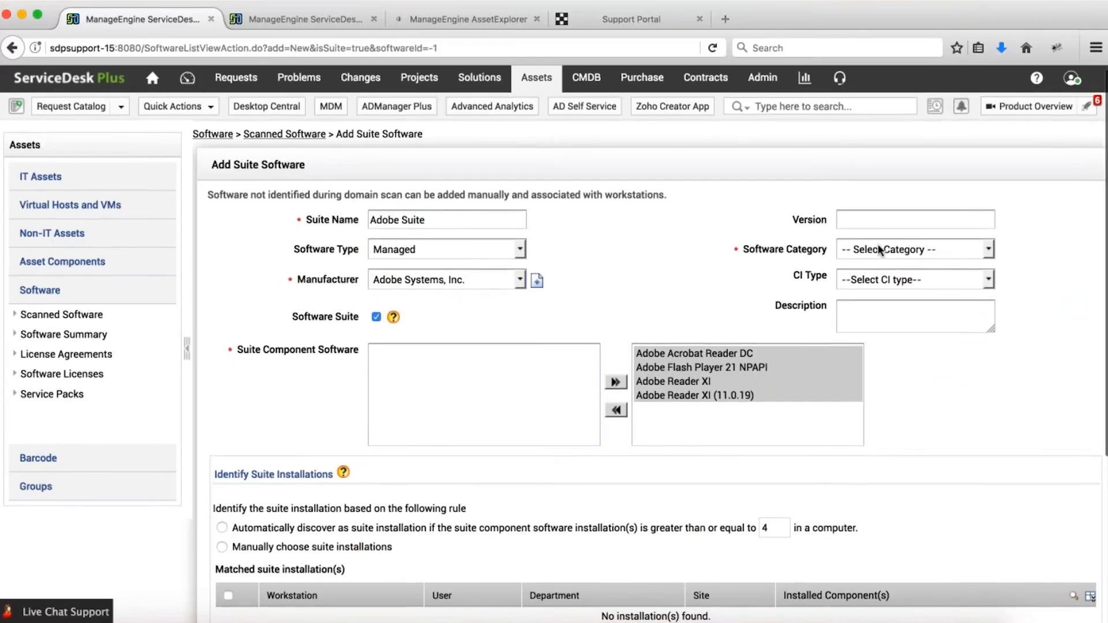
{"action": "left_click", "coordinate": [873, 253]}
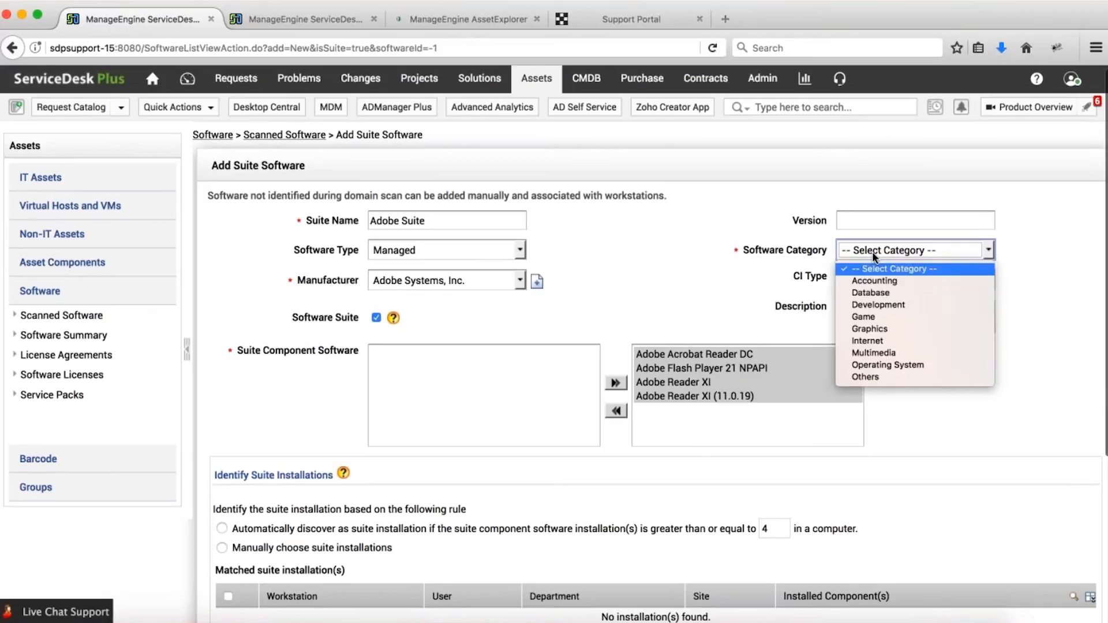
{"action": "left_click", "coordinate": [865, 306]}
{"action": "scroll", "coordinate": [349, 400], "scroll_direction": "down", "scroll_amount": 2}
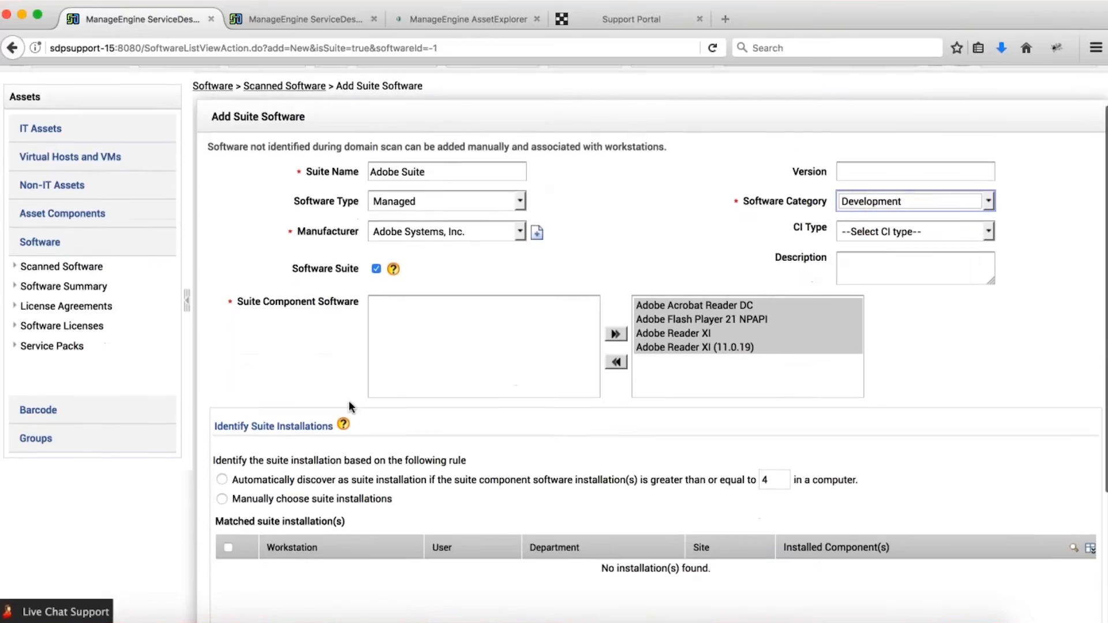
{"action": "scroll", "coordinate": [349, 407], "scroll_direction": "down", "scroll_amount": 4}
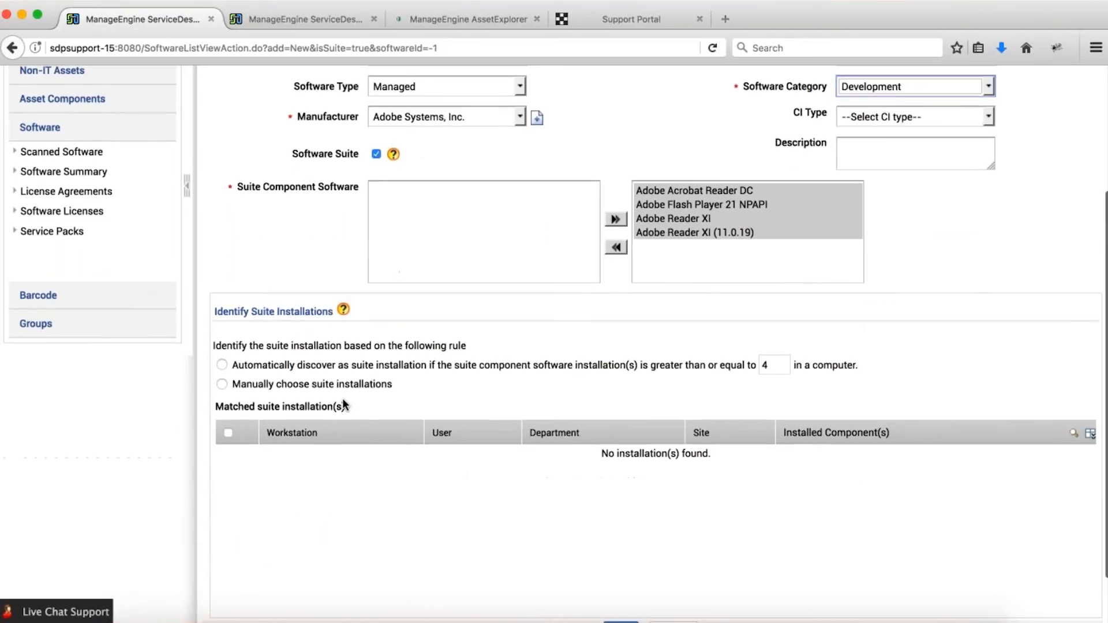
Try automatic discovery with a component-count threshold, then switch to manually choosing suite installations.
{"action": "left_click", "coordinate": [222, 366]}
{"action": "left_click_drag", "start_coordinate": [779, 366], "coordinate": [694, 372]}
{"action": "type", "text": "4"}
{"action": "left_click_drag", "start_coordinate": [770, 365], "coordinate": [734, 363]}
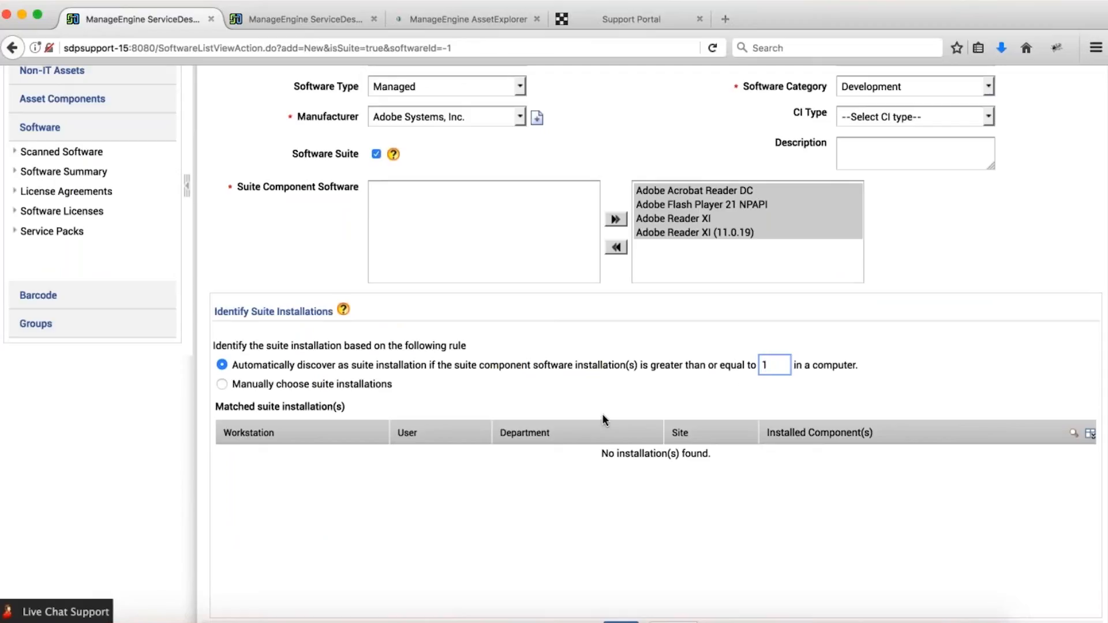
{"action": "left_click", "coordinate": [641, 397]}
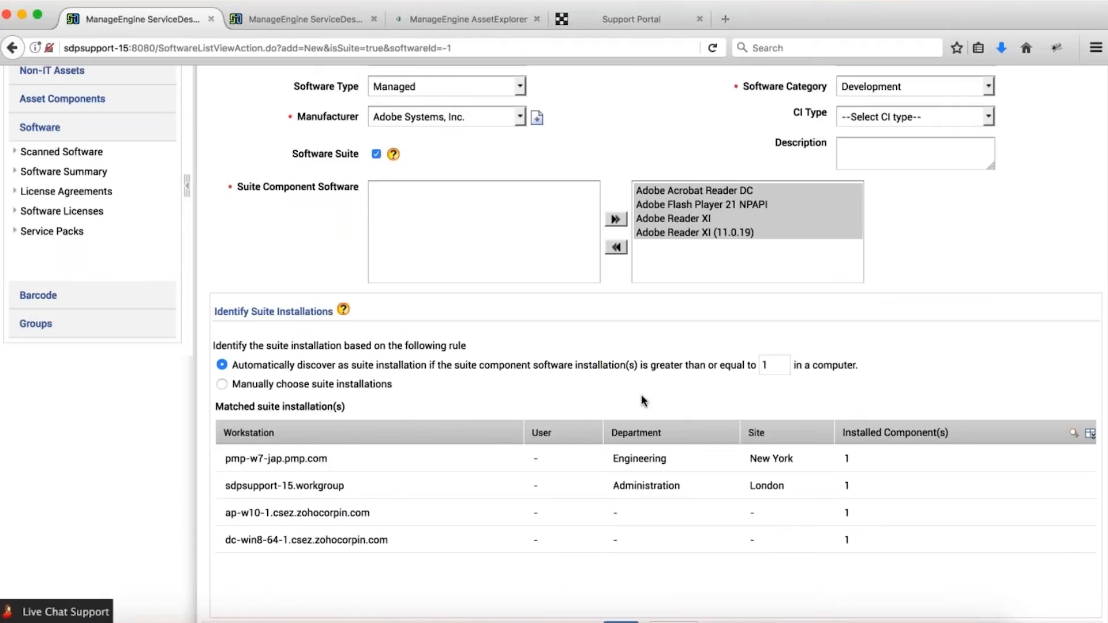
{"action": "left_click", "coordinate": [221, 384]}
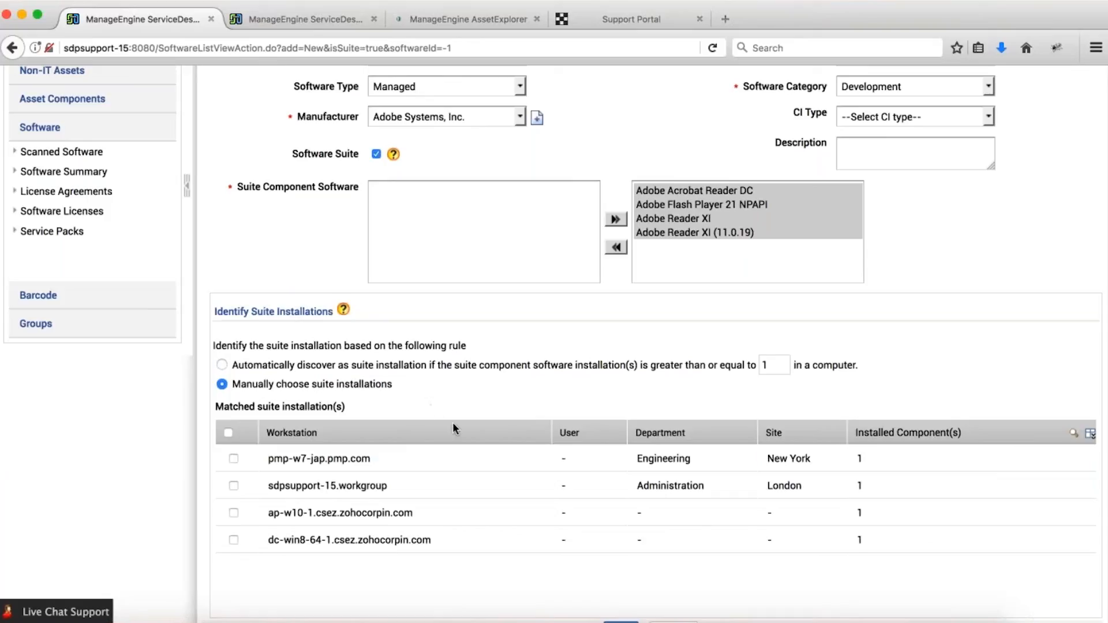
{"action": "scroll", "coordinate": [432, 432], "scroll_direction": "up", "scroll_amount": 3}
{"action": "scroll", "coordinate": [434, 437], "scroll_direction": "up", "scroll_amount": 3}
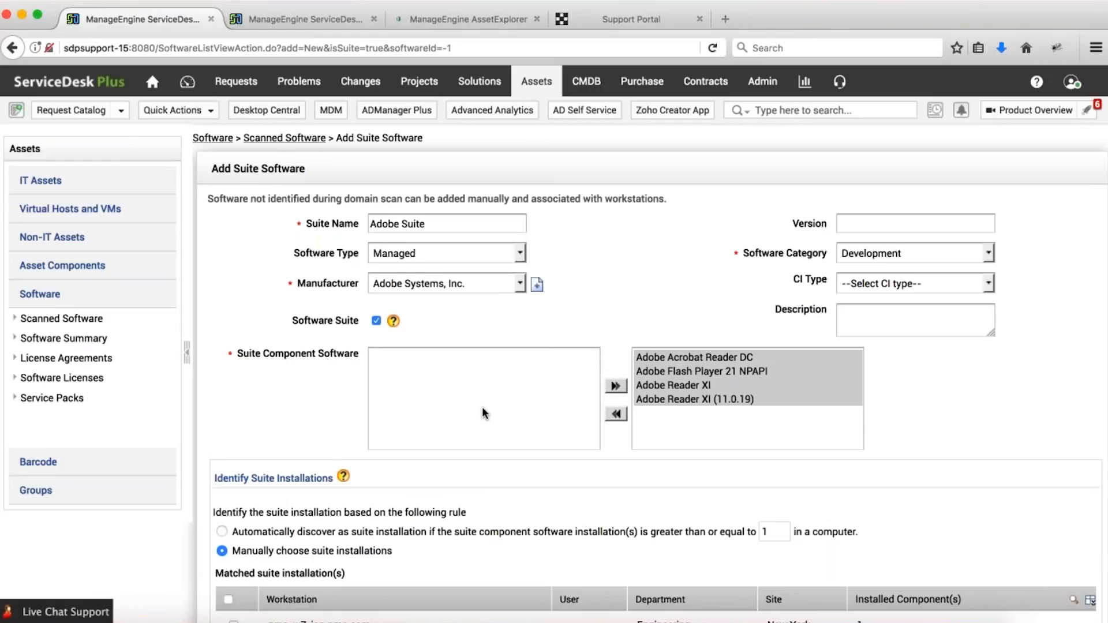
Open a blank Standard software license form, reviewing its managed software and license type choices.
{"action": "left_click", "coordinate": [70, 380]}
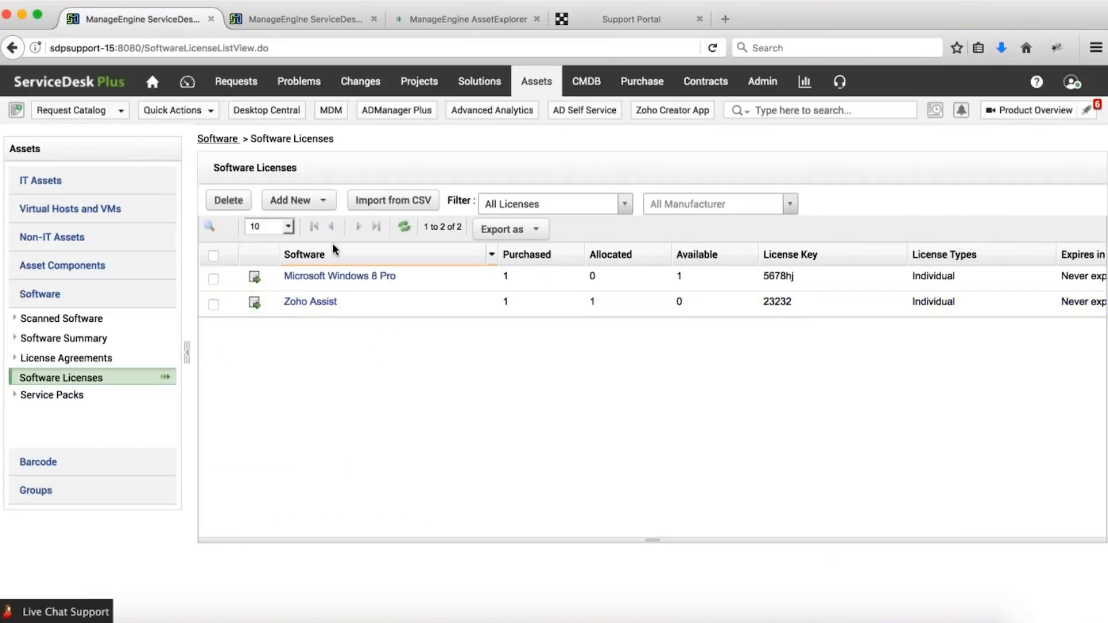
{"action": "left_click", "coordinate": [321, 200]}
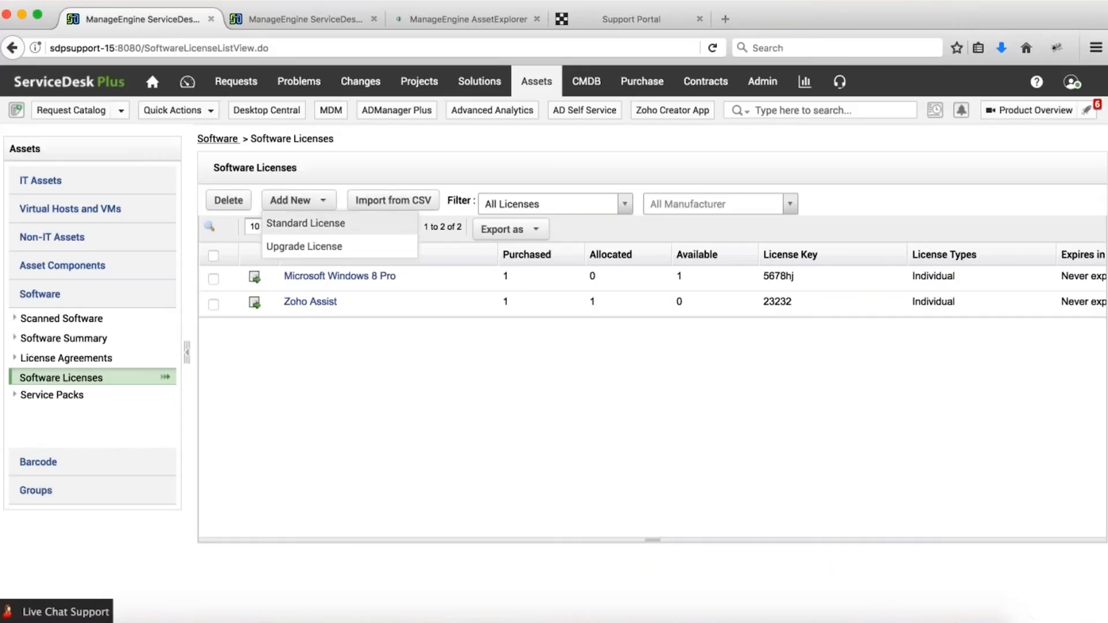
{"action": "left_click", "coordinate": [306, 224]}
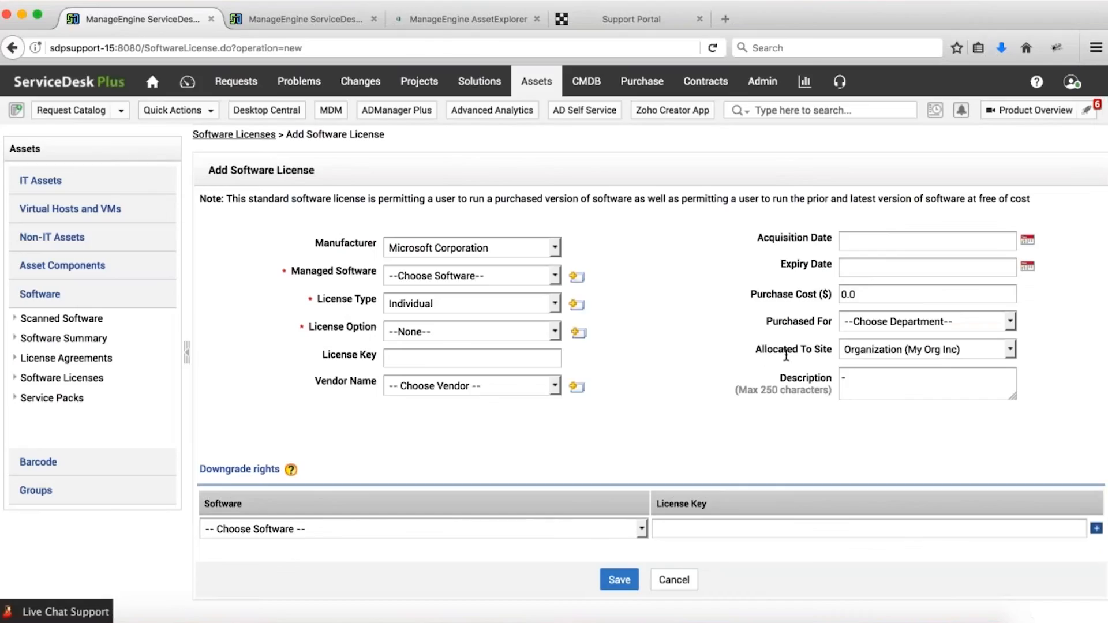
{"action": "left_click", "coordinate": [490, 275]}
{"action": "left_click", "coordinate": [490, 275]}
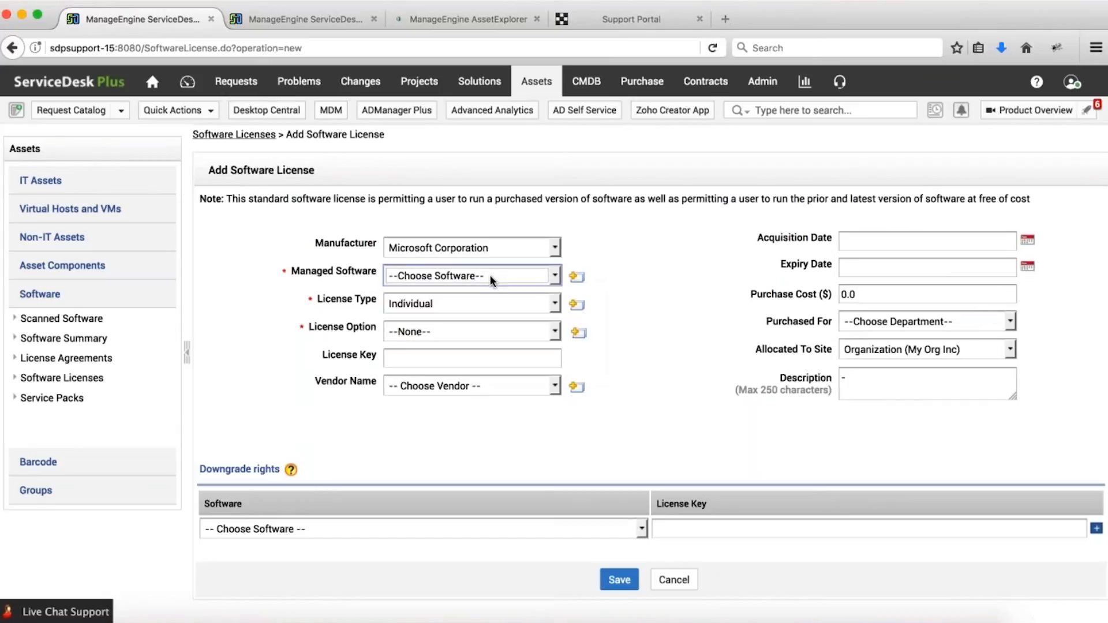
{"action": "left_click", "coordinate": [479, 303]}
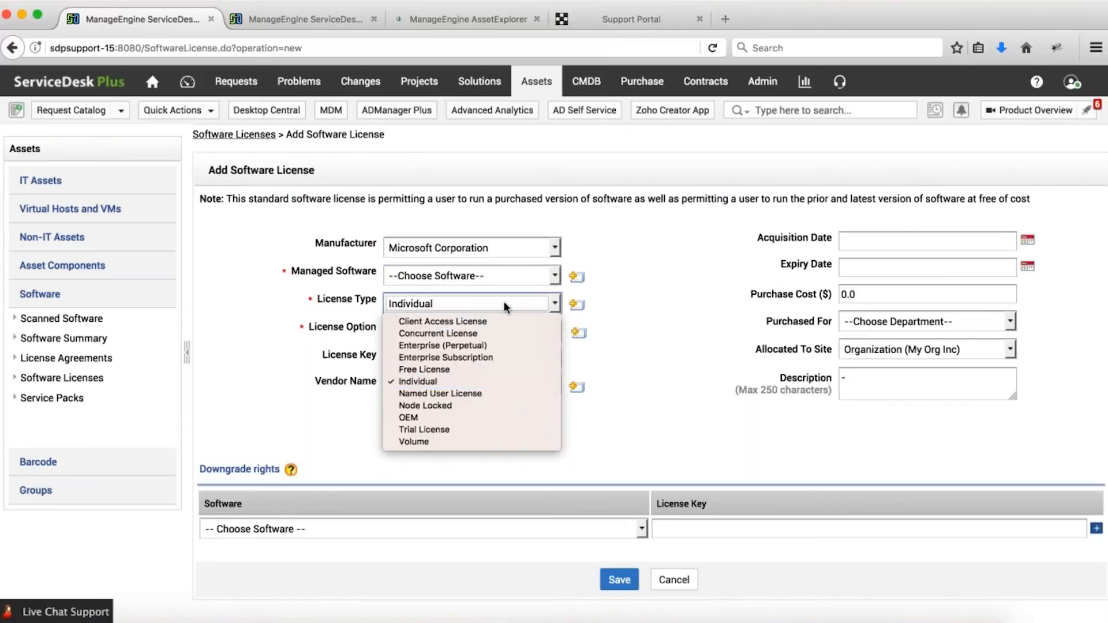
{"action": "left_click", "coordinate": [289, 395]}
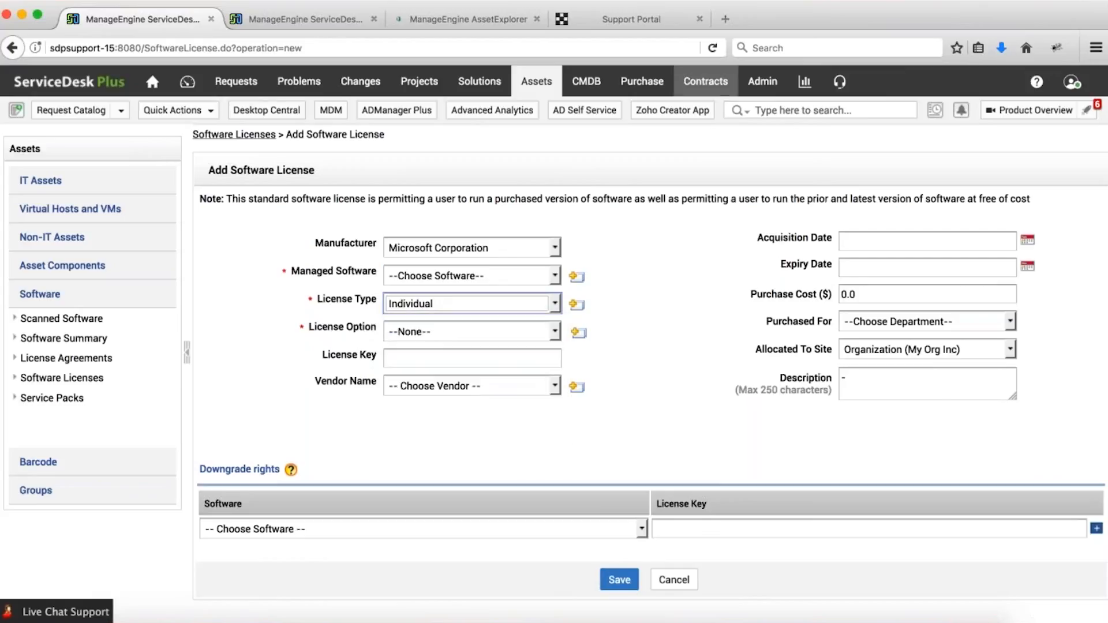
{"action": "left_click", "coordinate": [334, 17]}
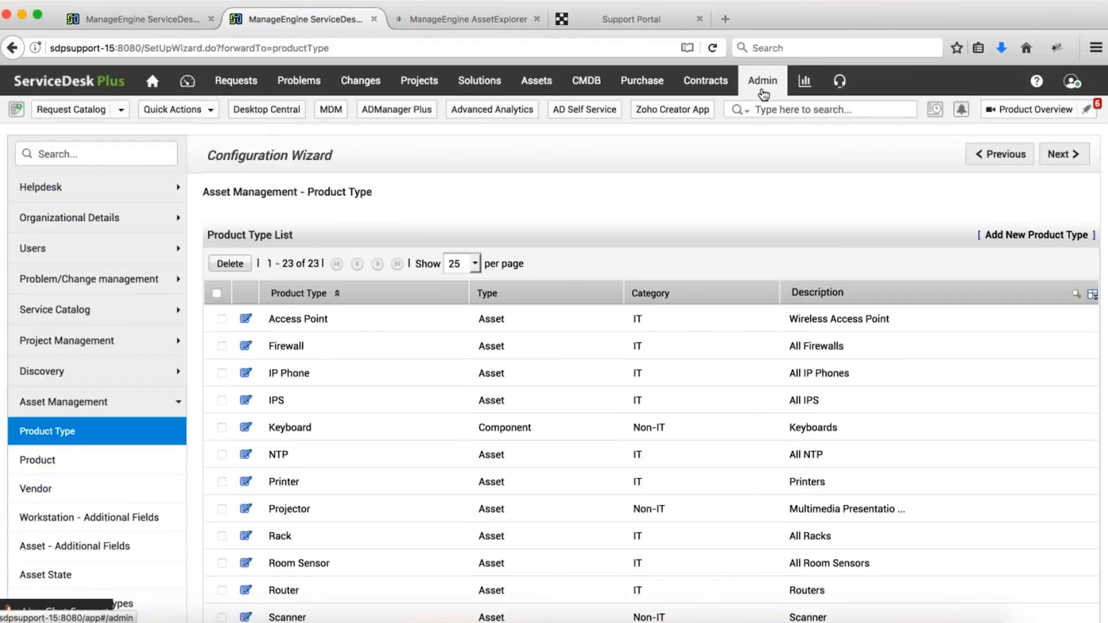
Search admin settings for 'license' and start a new type under Software License Types.
{"action": "left_click", "coordinate": [68, 153]}
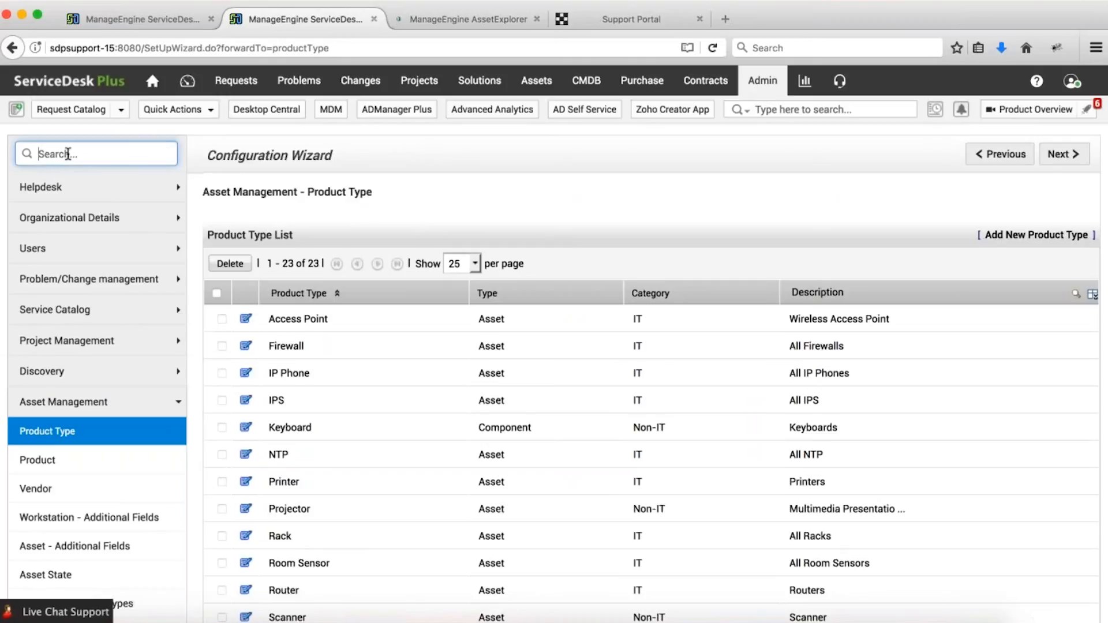
{"action": "type", "text": "license"}
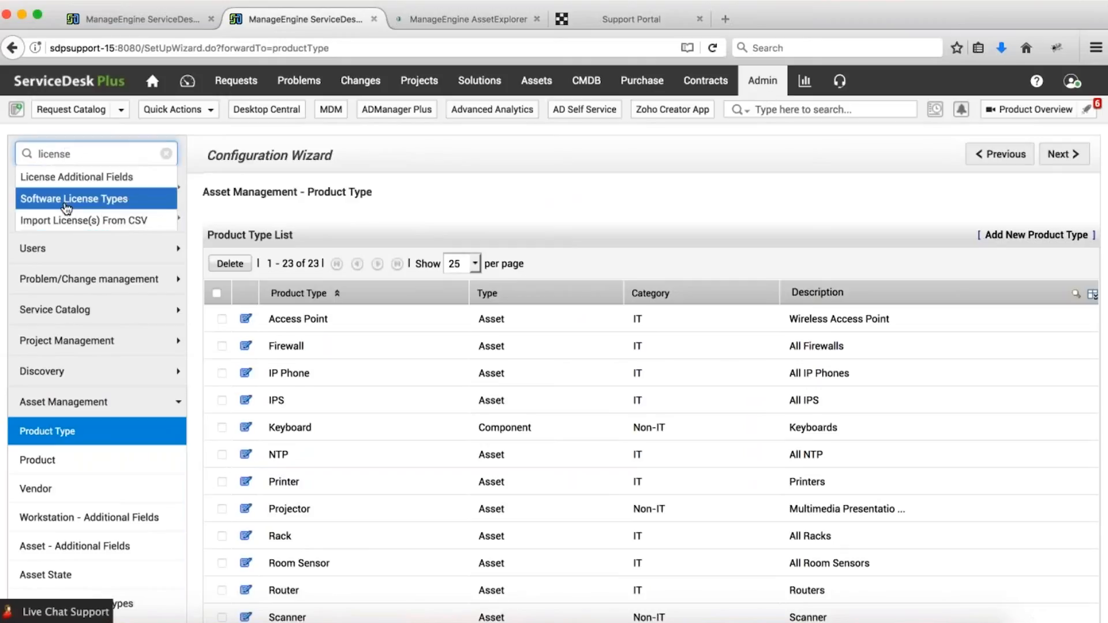
{"action": "left_click", "coordinate": [67, 199]}
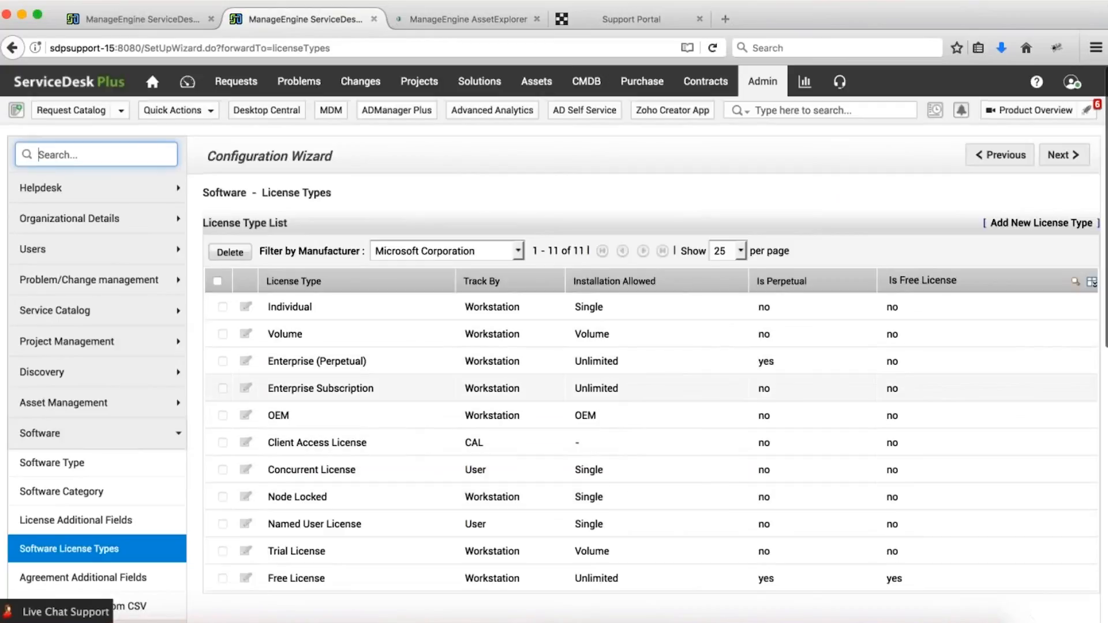
{"action": "scroll", "coordinate": [554, 385], "scroll_direction": "down", "scroll_amount": 3}
{"action": "scroll", "coordinate": [313, 325], "scroll_direction": "up", "scroll_amount": 1}
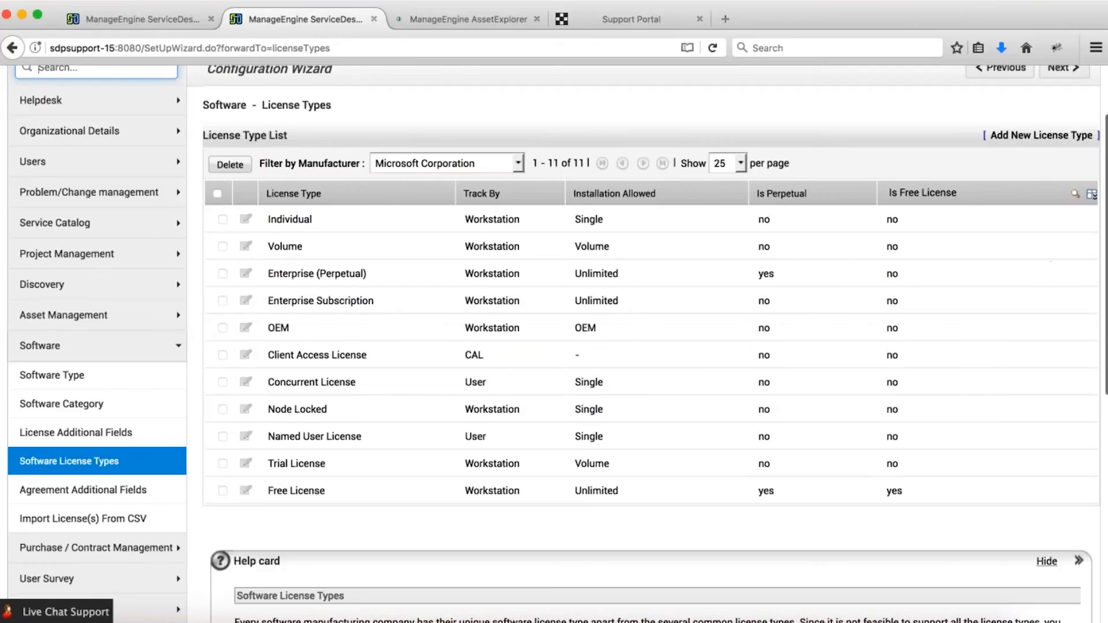
{"action": "left_click", "coordinate": [1029, 136]}
Review the manufacturer, Track By and License Option fields, then return to the Software Licenses list.
{"action": "left_click", "coordinate": [419, 210]}
{"action": "left_click", "coordinate": [420, 210]}
{"action": "left_click", "coordinate": [423, 234]}
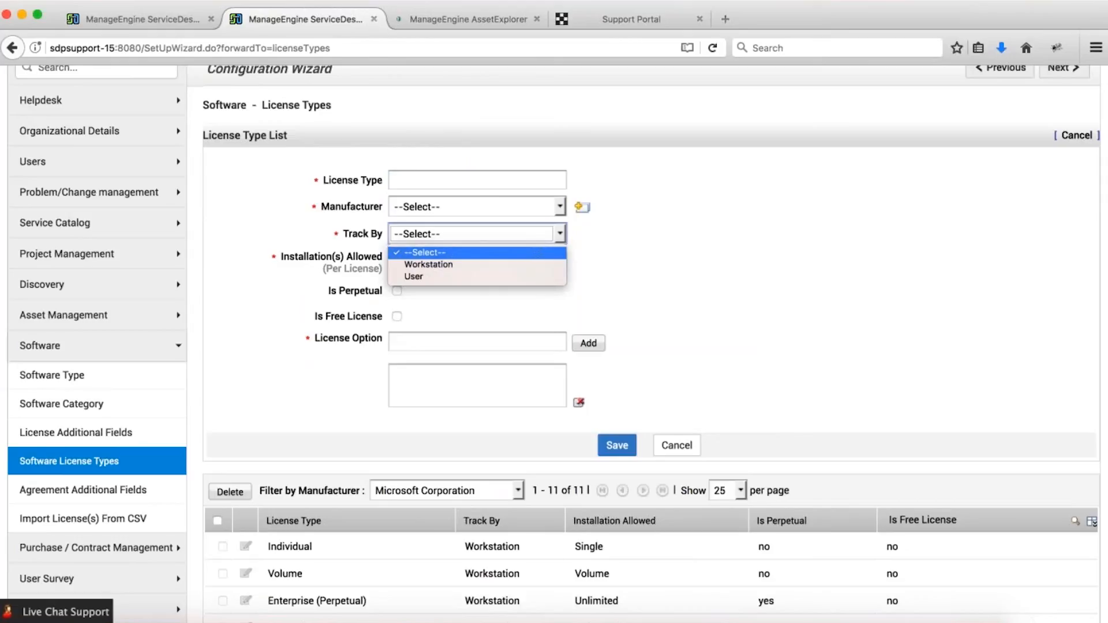
{"action": "left_click", "coordinate": [423, 235]}
{"action": "scroll", "coordinate": [422, 234], "scroll_direction": "down", "scroll_amount": 1}
{"action": "left_click", "coordinate": [423, 232]}
{"action": "left_click", "coordinate": [422, 232]}
{"action": "left_click", "coordinate": [559, 227]}
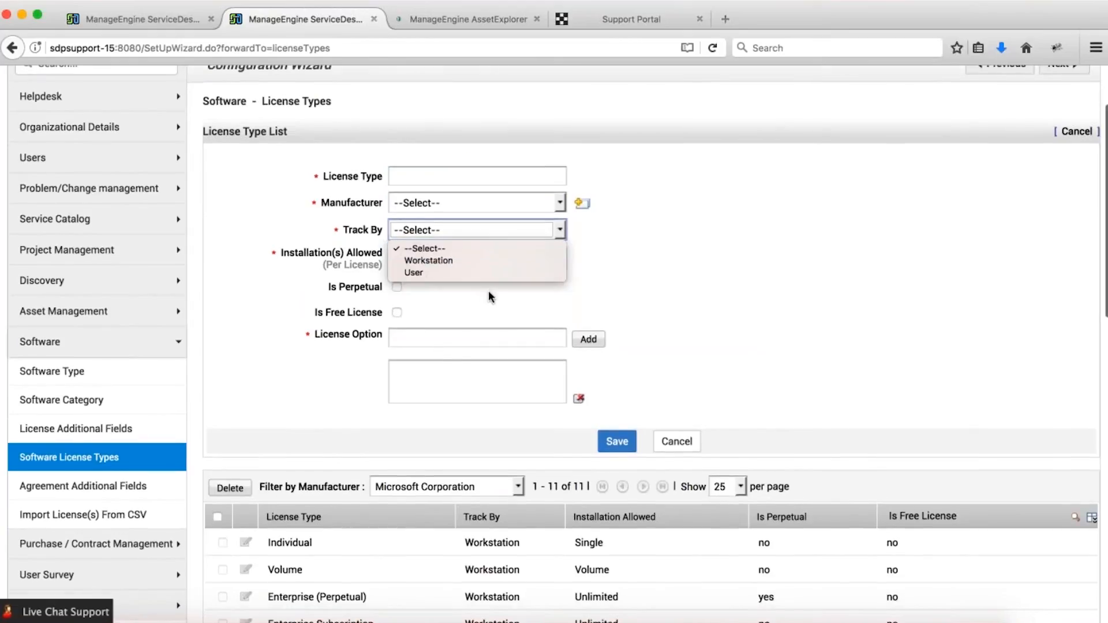
{"action": "left_click", "coordinate": [697, 273]}
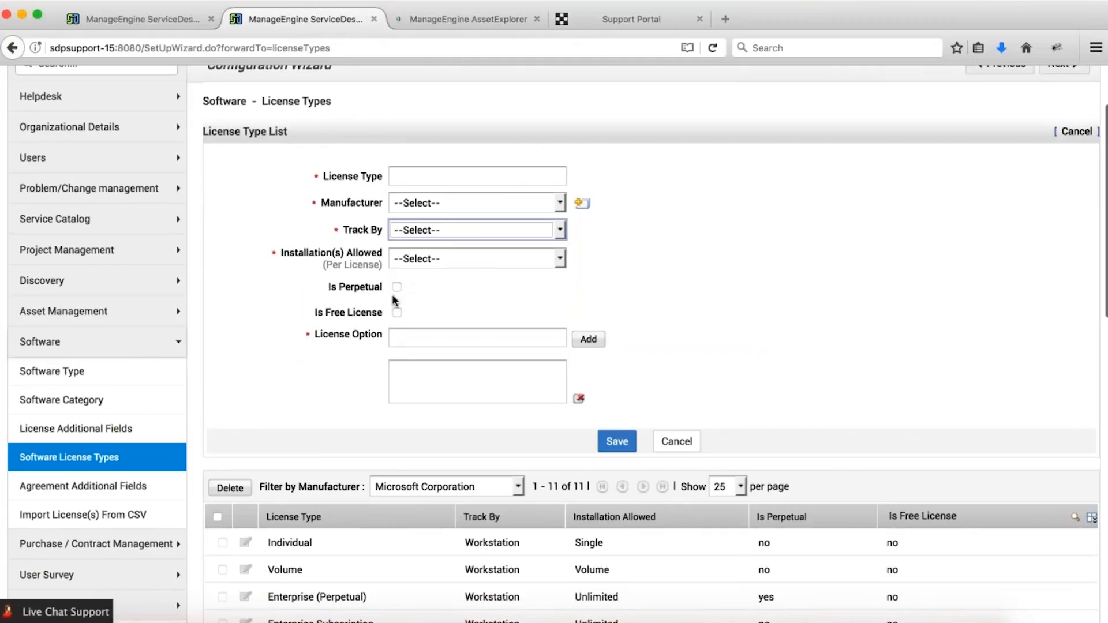
{"action": "left_click", "coordinate": [399, 338]}
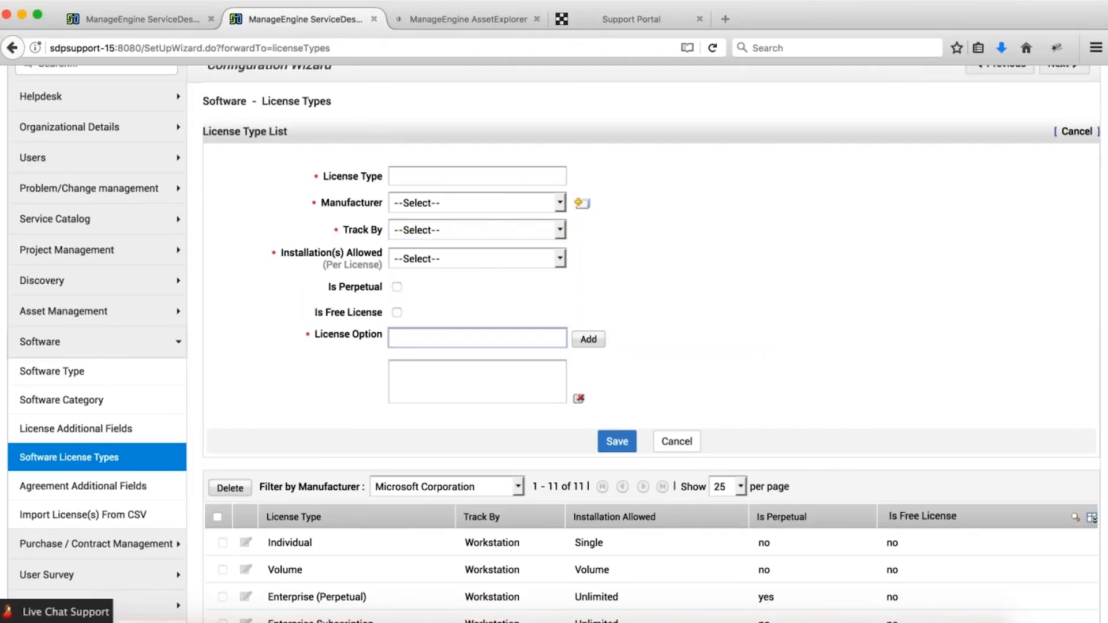
{"action": "left_click", "coordinate": [140, 11]}
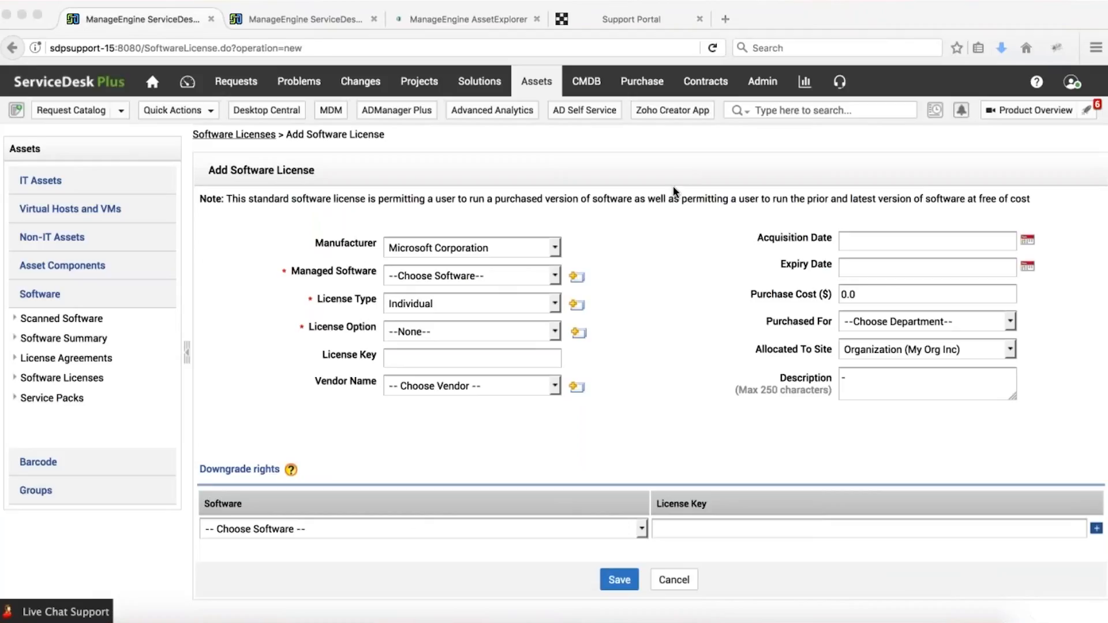
{"action": "left_click", "coordinate": [92, 378]}
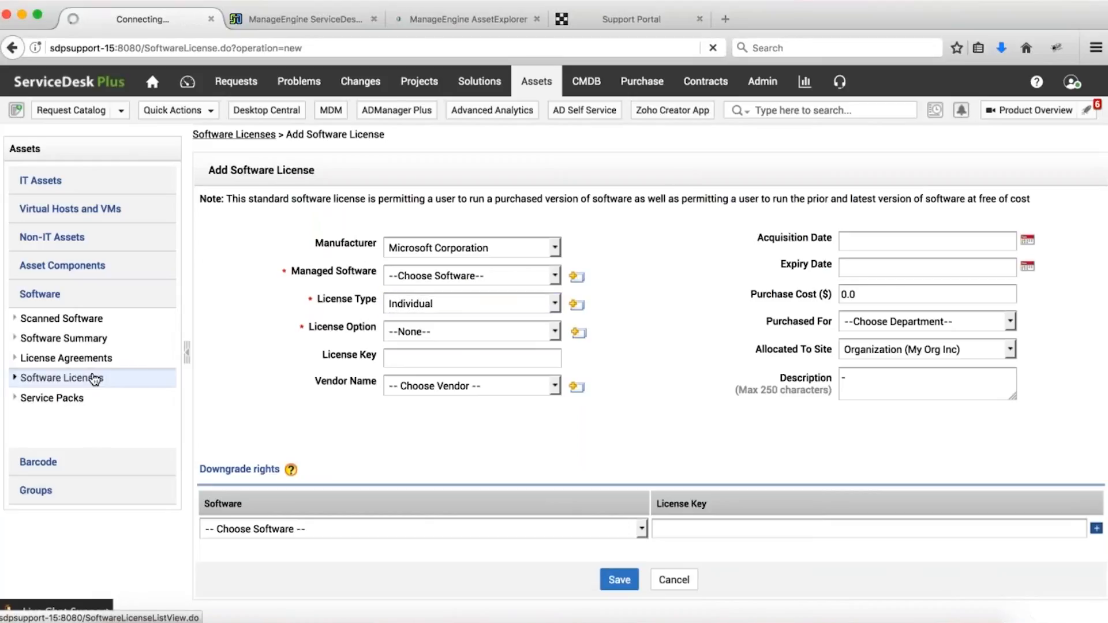
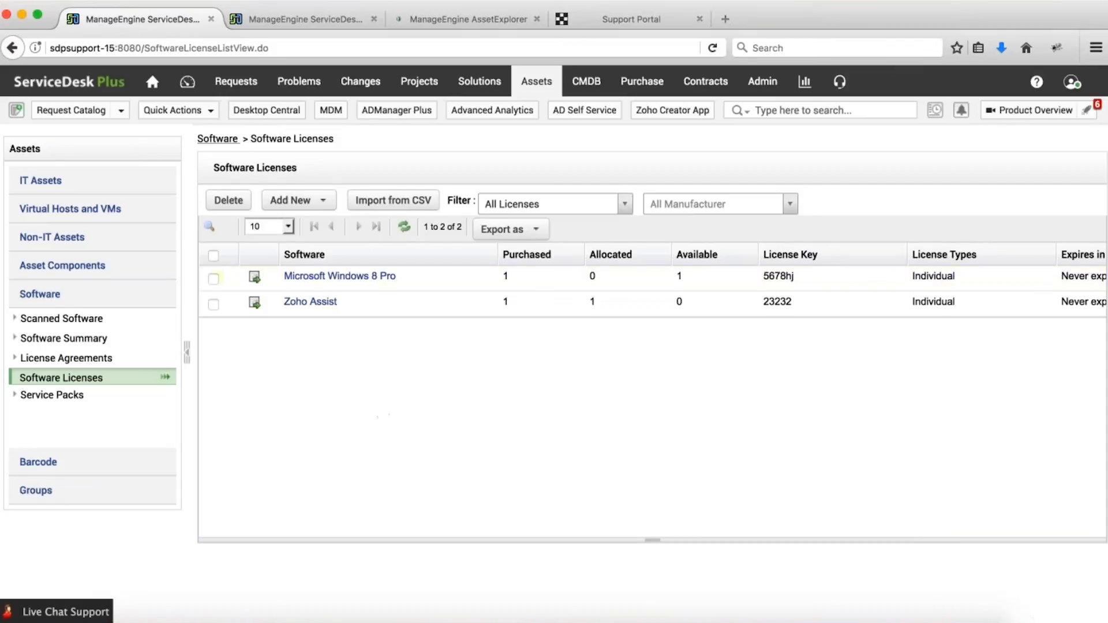
Start a new upgrade license with Microsoft Windows 10 Pro as the upgrade target.
{"action": "left_click", "coordinate": [320, 197]}
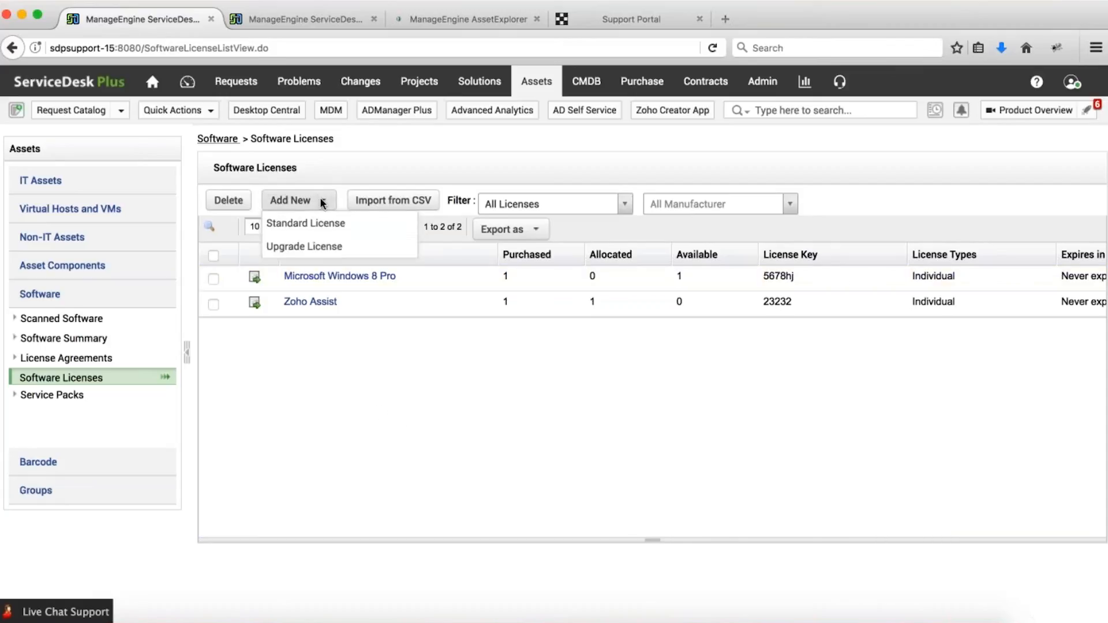
{"action": "left_click", "coordinate": [319, 248]}
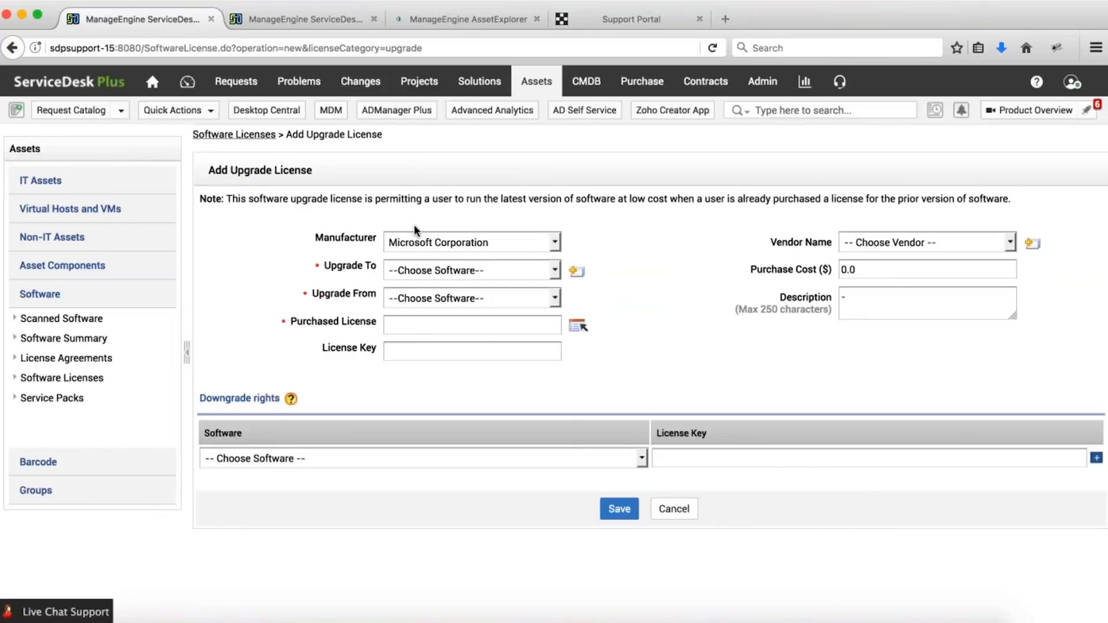
{"action": "left_click", "coordinate": [426, 269]}
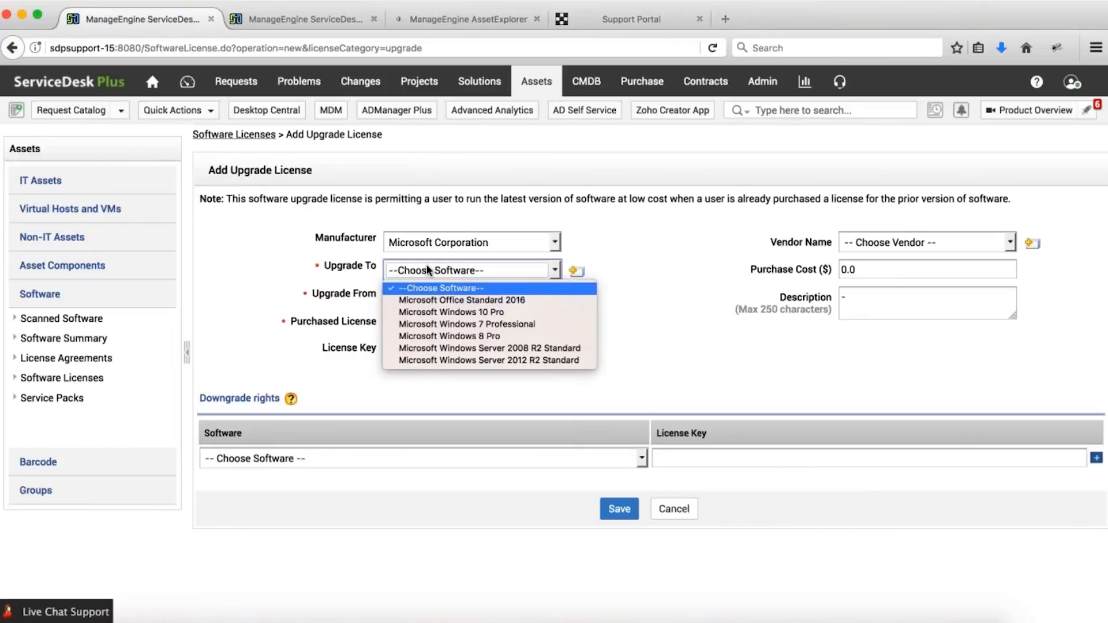
{"action": "left_click", "coordinate": [428, 313]}
Set Upgrade From to Microsoft Windows 8 Pro, link its purchased license, and save.
{"action": "left_click", "coordinate": [431, 297]}
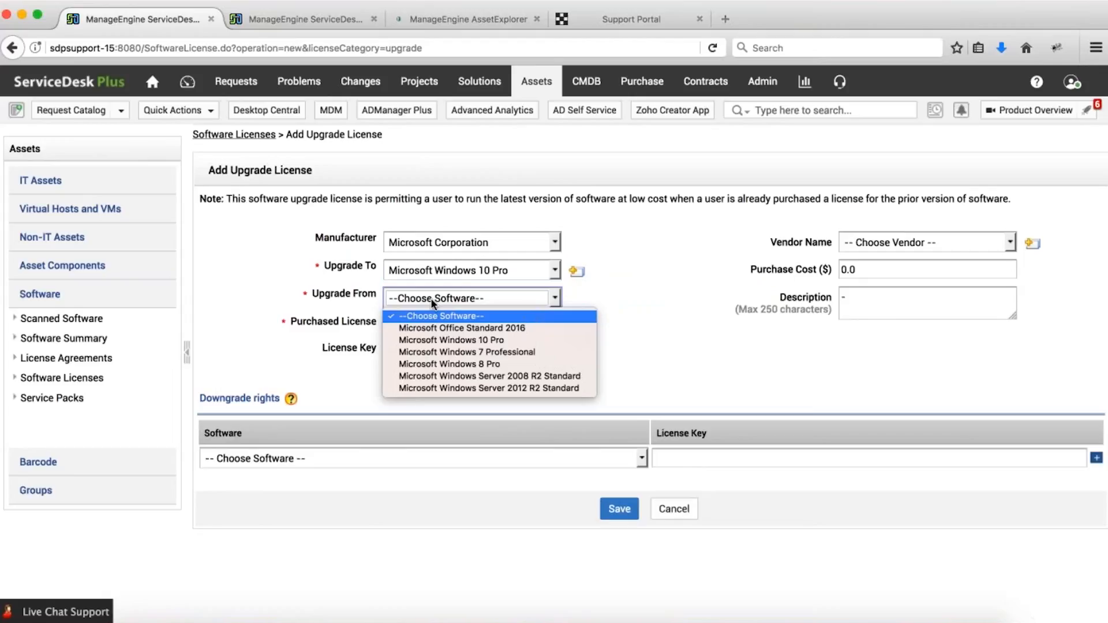
{"action": "left_click", "coordinate": [431, 299]}
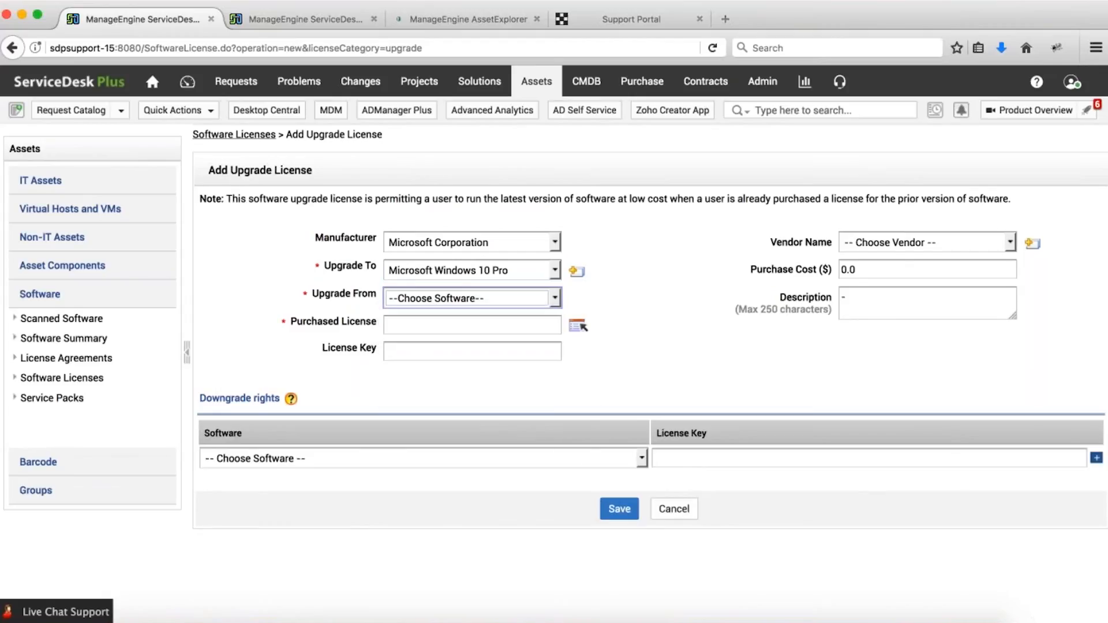
{"action": "left_click", "coordinate": [425, 297]}
{"action": "left_click", "coordinate": [426, 362]}
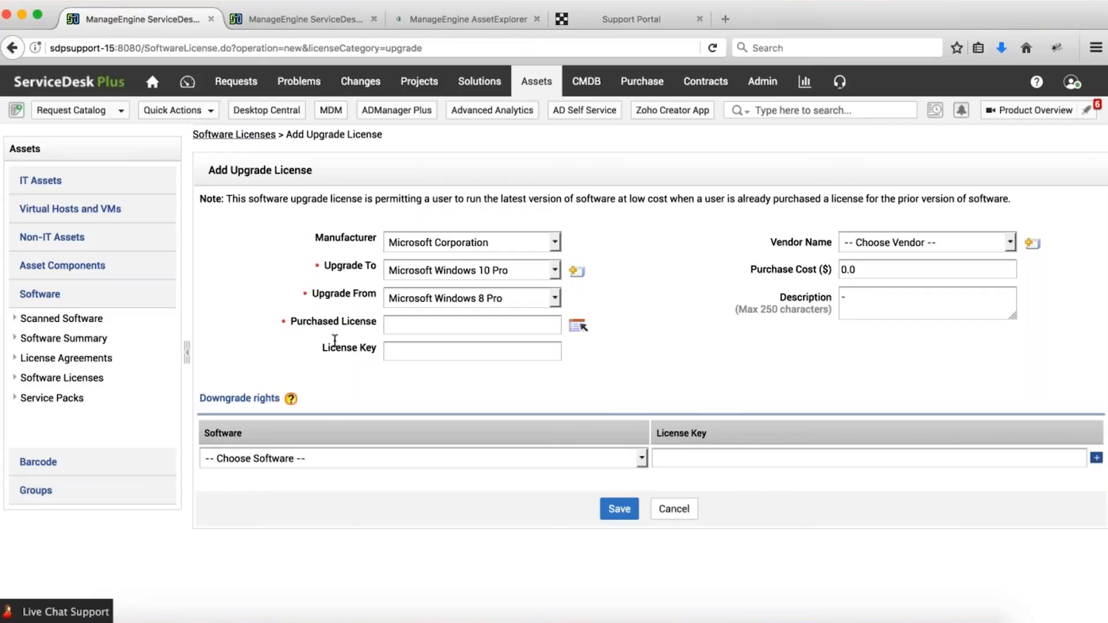
{"action": "left_click", "coordinate": [432, 325]}
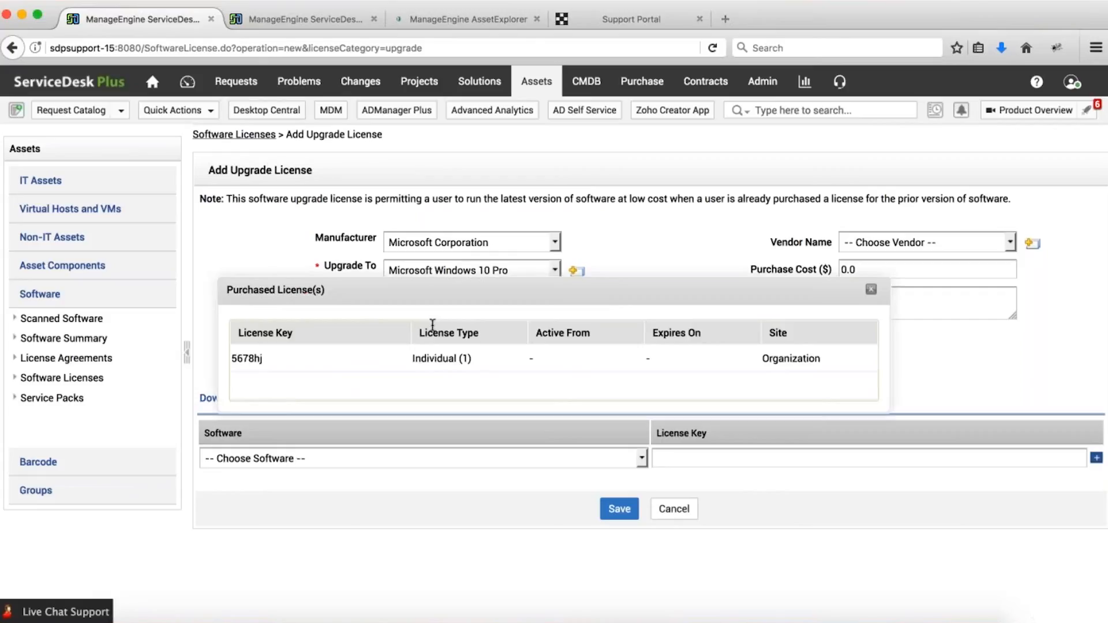
{"action": "left_click", "coordinate": [434, 358]}
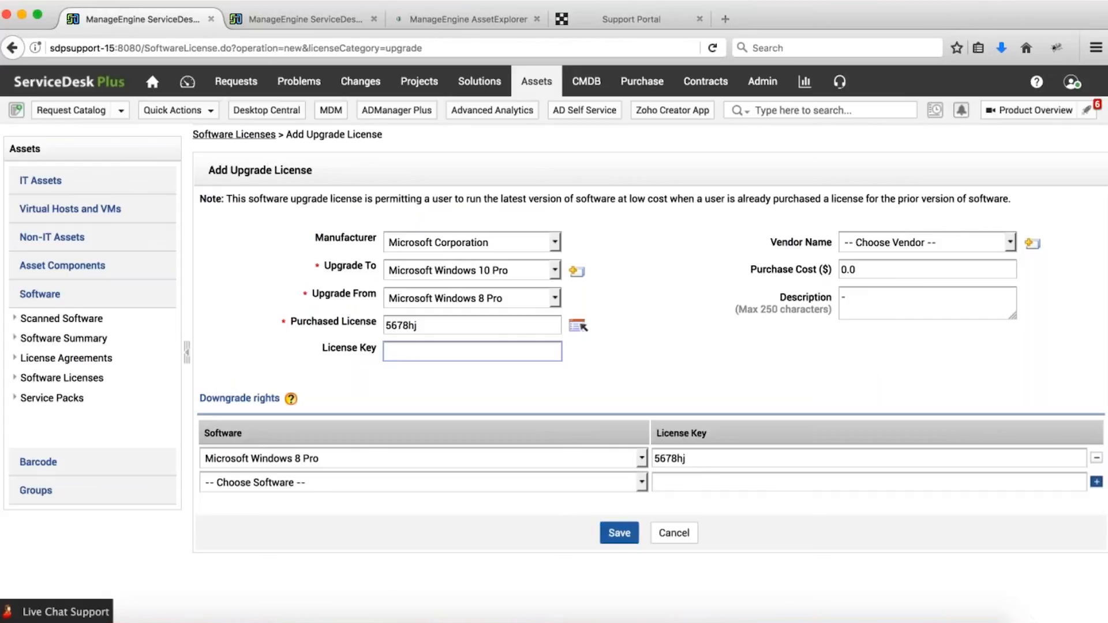
{"action": "left_click", "coordinate": [619, 533]}
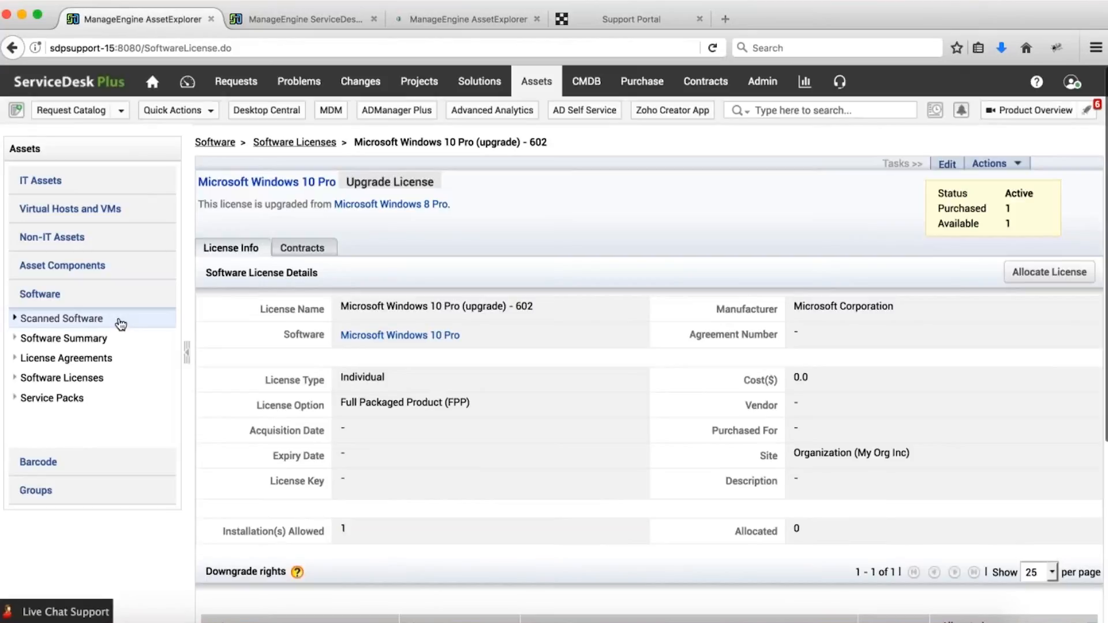
Filter scanned software for 'windows 10' and view Microsoft Windows 10 Pro's licenses.
{"action": "left_click", "coordinate": [116, 320]}
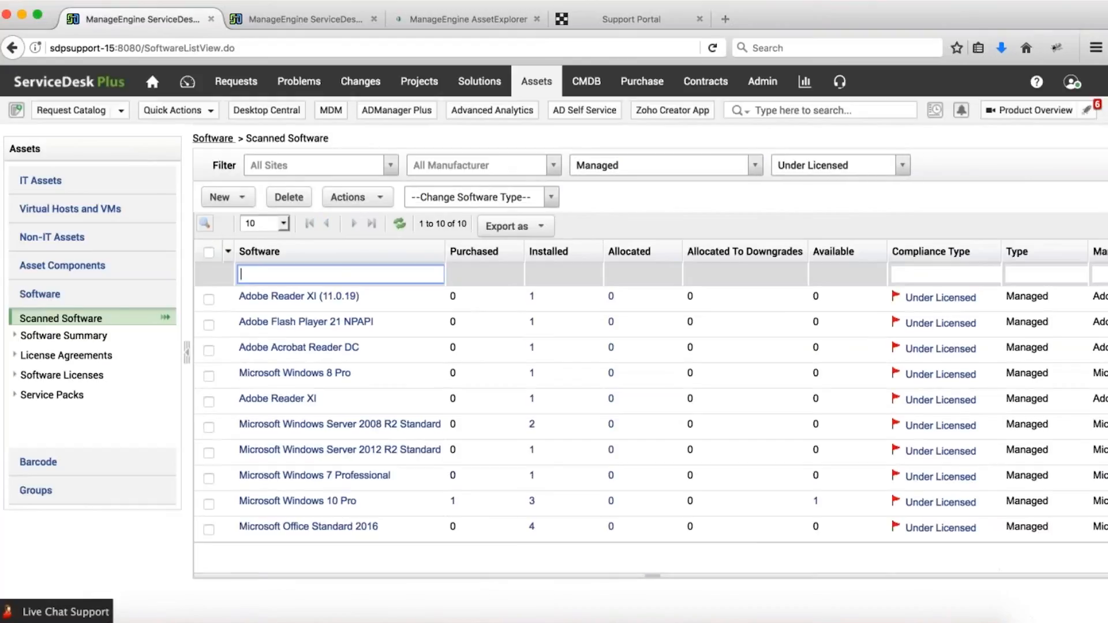
{"action": "type", "text": "windows 10"}
{"action": "key", "text": "Return"}
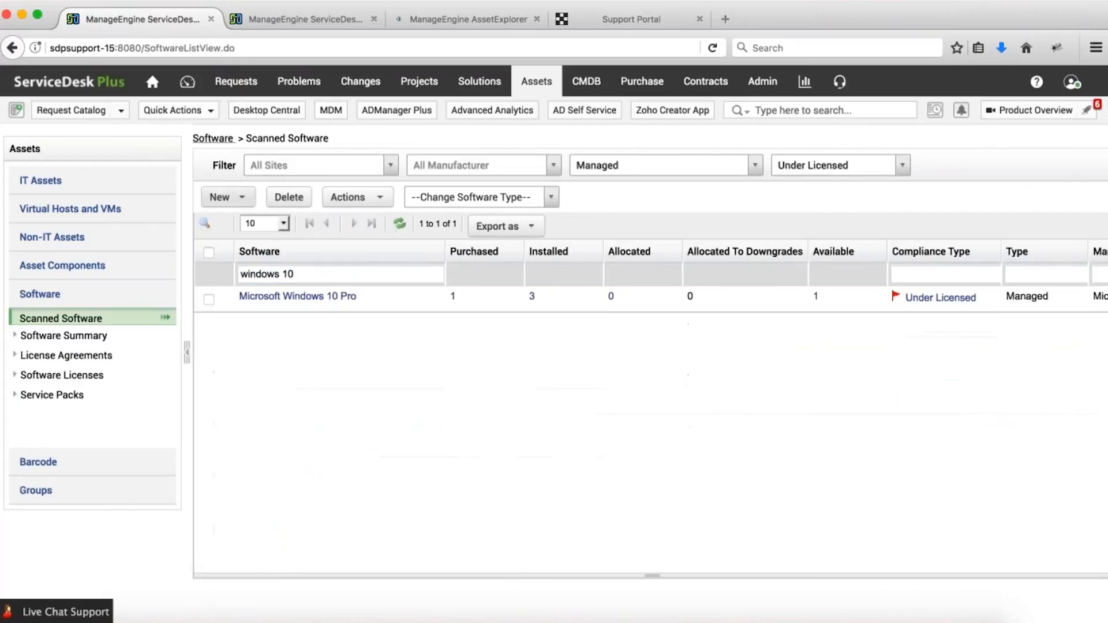
{"action": "left_click", "coordinate": [269, 299]}
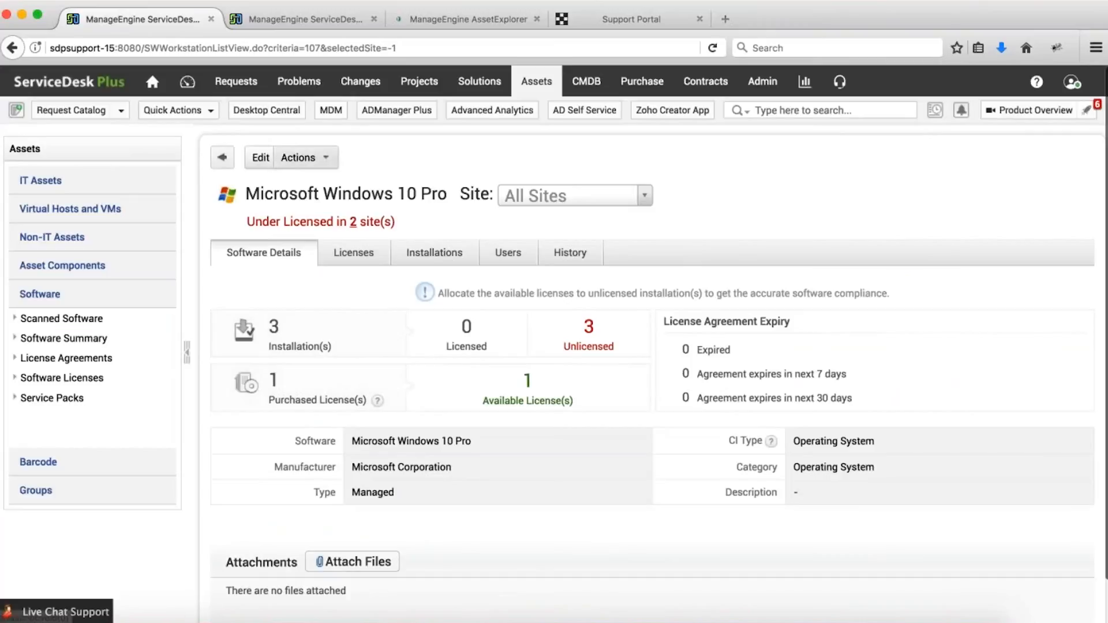
{"action": "left_click", "coordinate": [357, 253]}
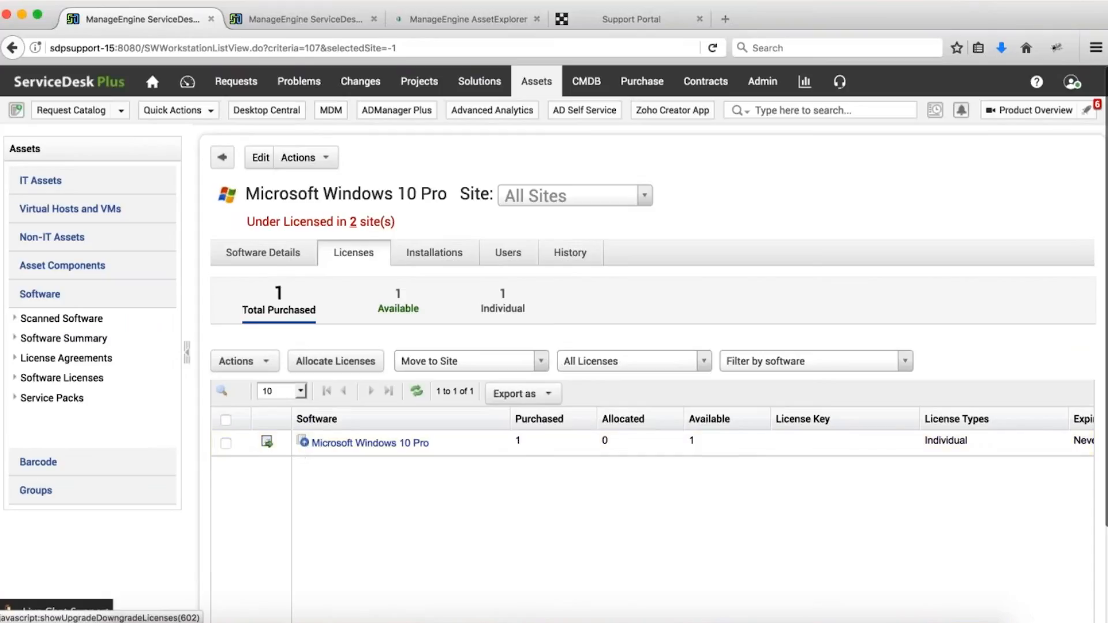
Open the license allocation window, cancel without allocating, then go to the Assets home page.
{"action": "left_click", "coordinate": [267, 442]}
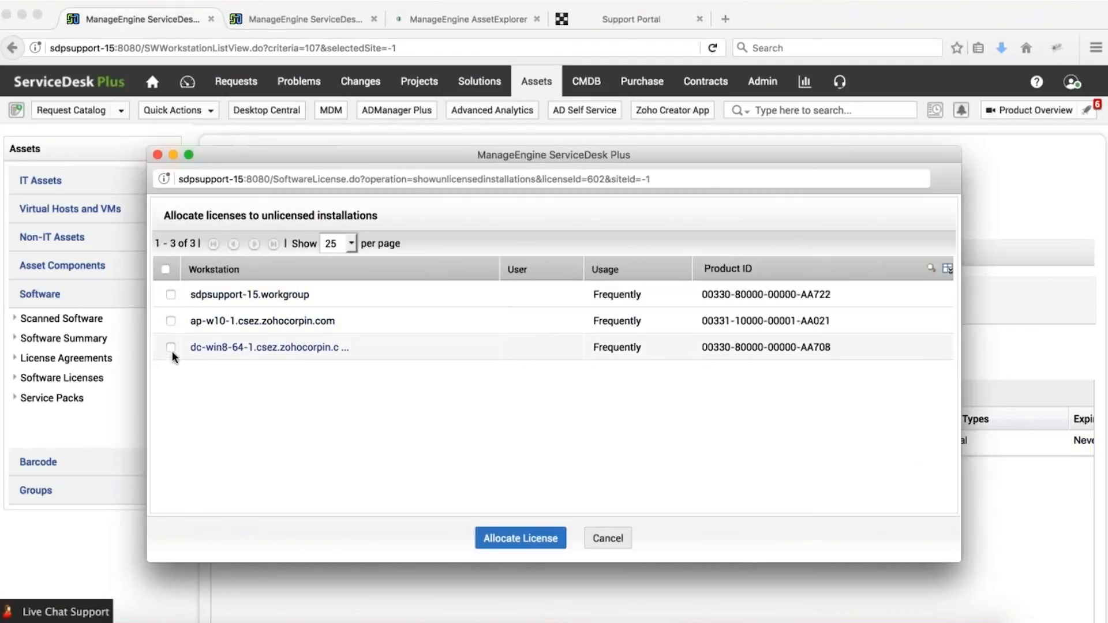
{"action": "left_click", "coordinate": [607, 538]}
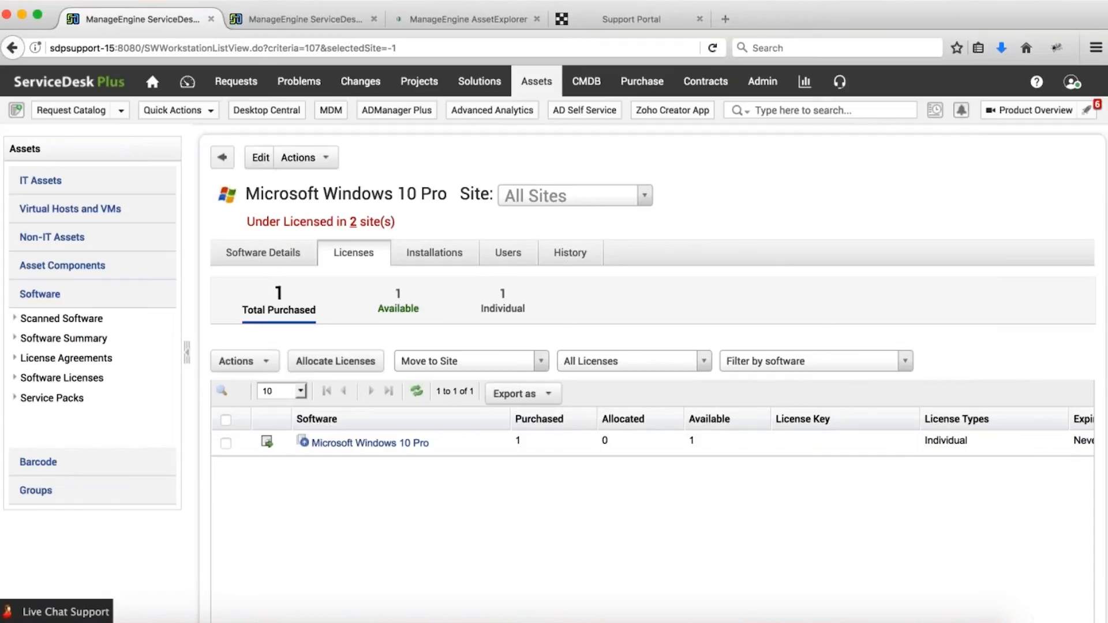
{"action": "left_click", "coordinate": [543, 84]}
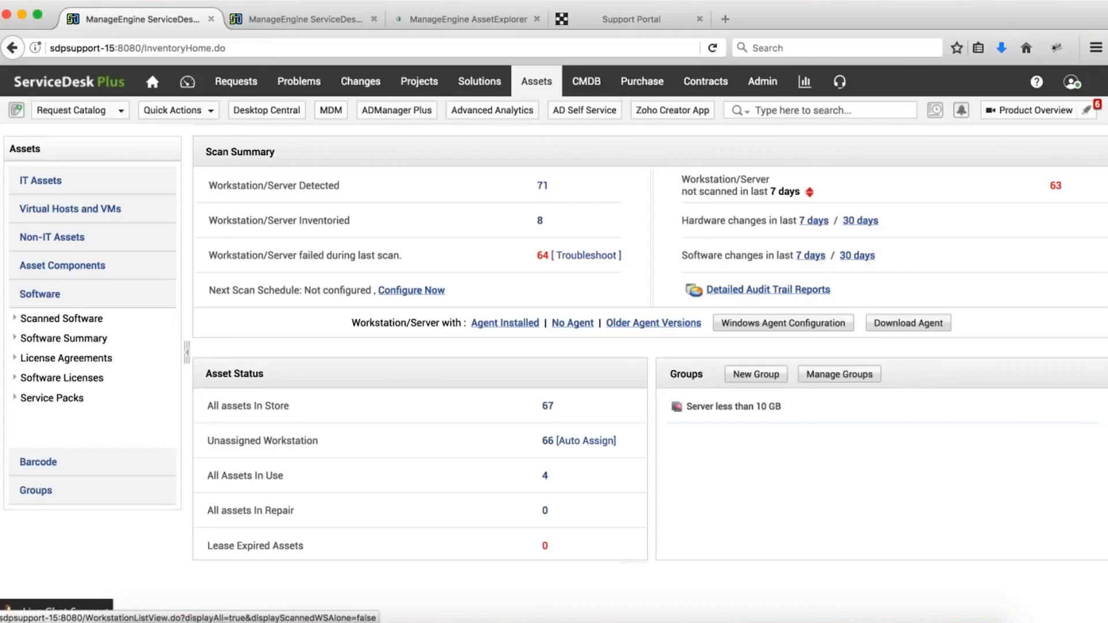
Switch to the Contracts tab to view the empty contracts list.
{"action": "left_click", "coordinate": [704, 86]}
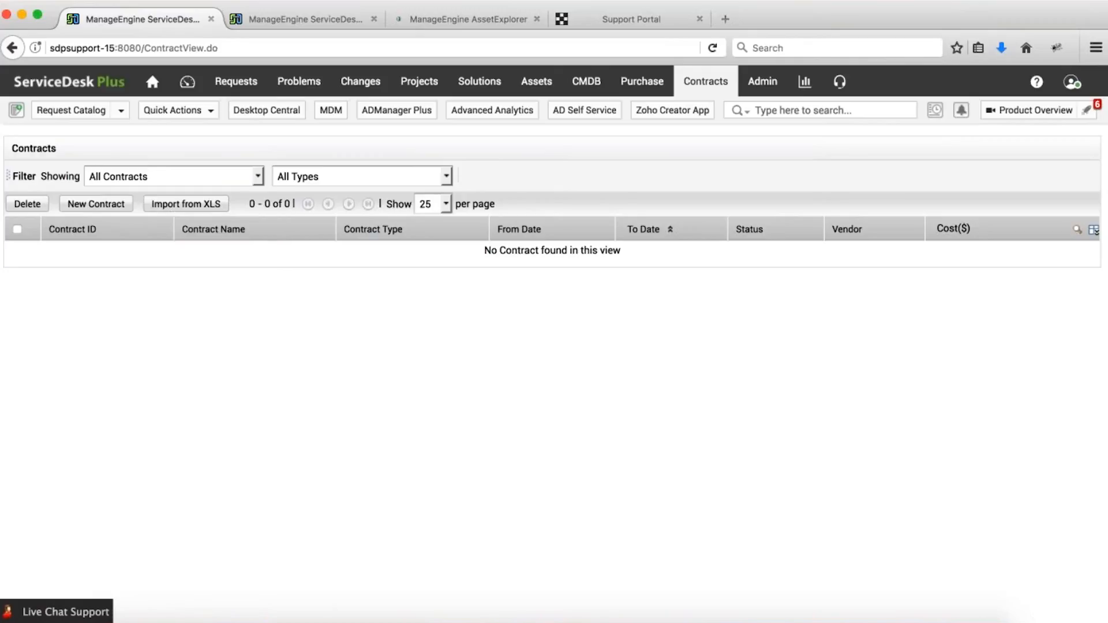
Start a new contract and look over its contract type choices.
{"action": "left_click", "coordinate": [95, 203]}
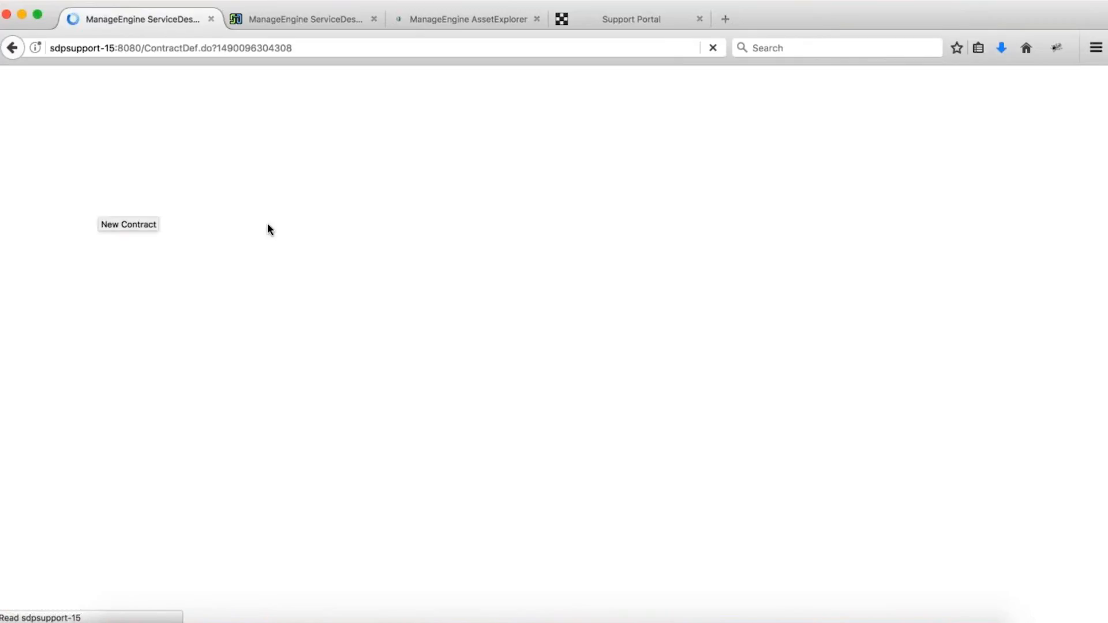
{"action": "left_click", "coordinate": [779, 224]}
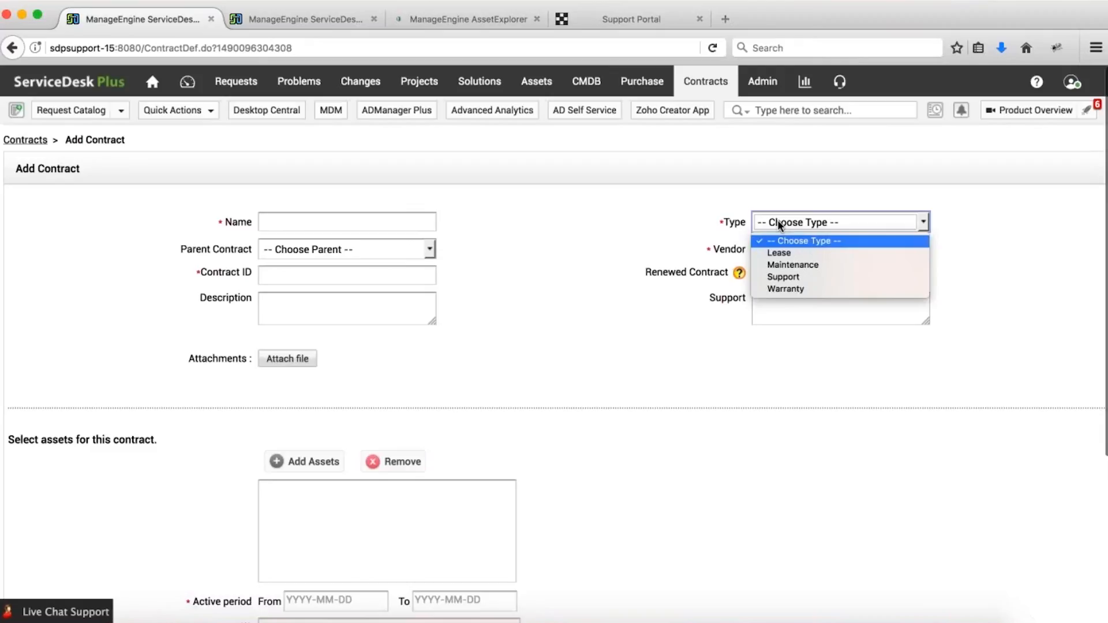
{"action": "left_click", "coordinate": [330, 21]}
In the other tab, view Admin's Contract Type list, then return to the Add Contract form.
{"action": "left_click", "coordinate": [327, 16]}
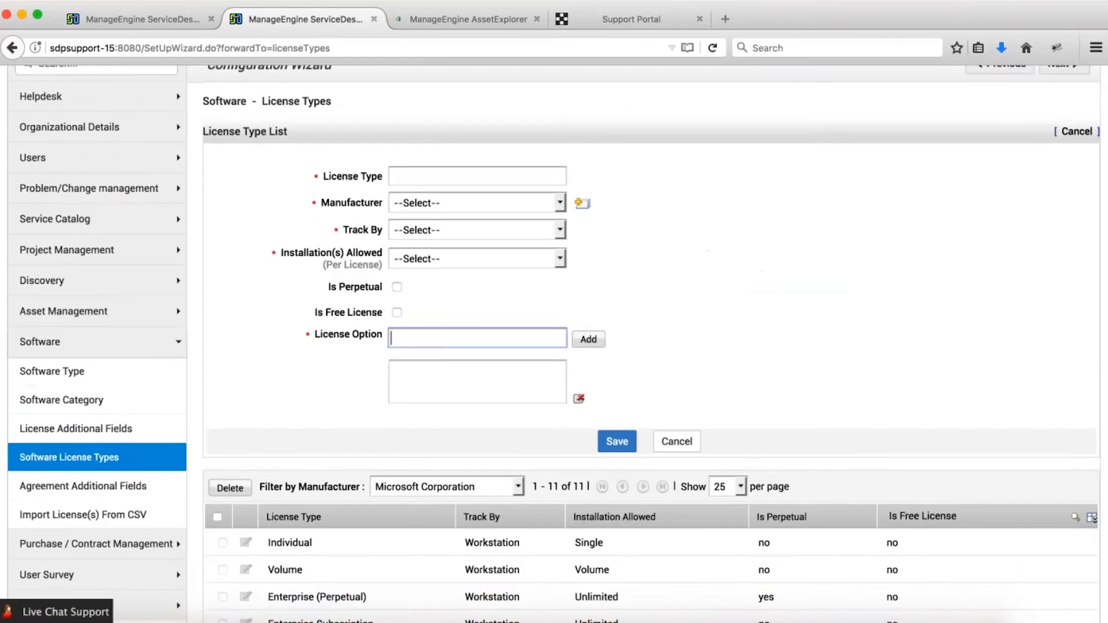
{"action": "scroll", "coordinate": [638, 143], "scroll_direction": "up", "scroll_amount": 3}
{"action": "left_click", "coordinate": [760, 87]}
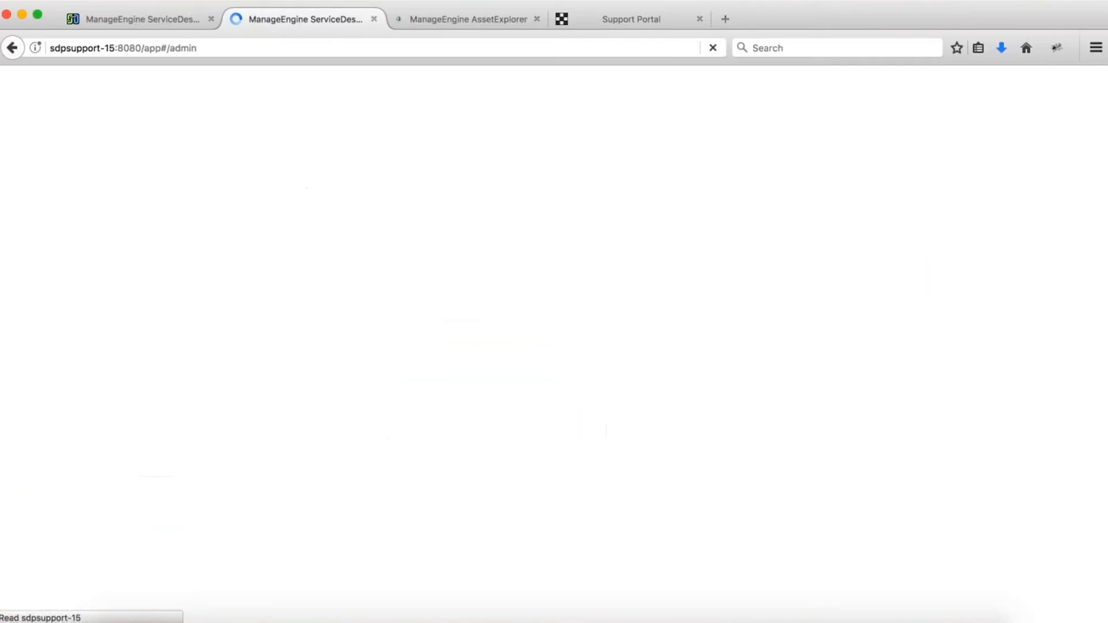
{"action": "scroll", "coordinate": [254, 561], "scroll_direction": "down", "scroll_amount": 8}
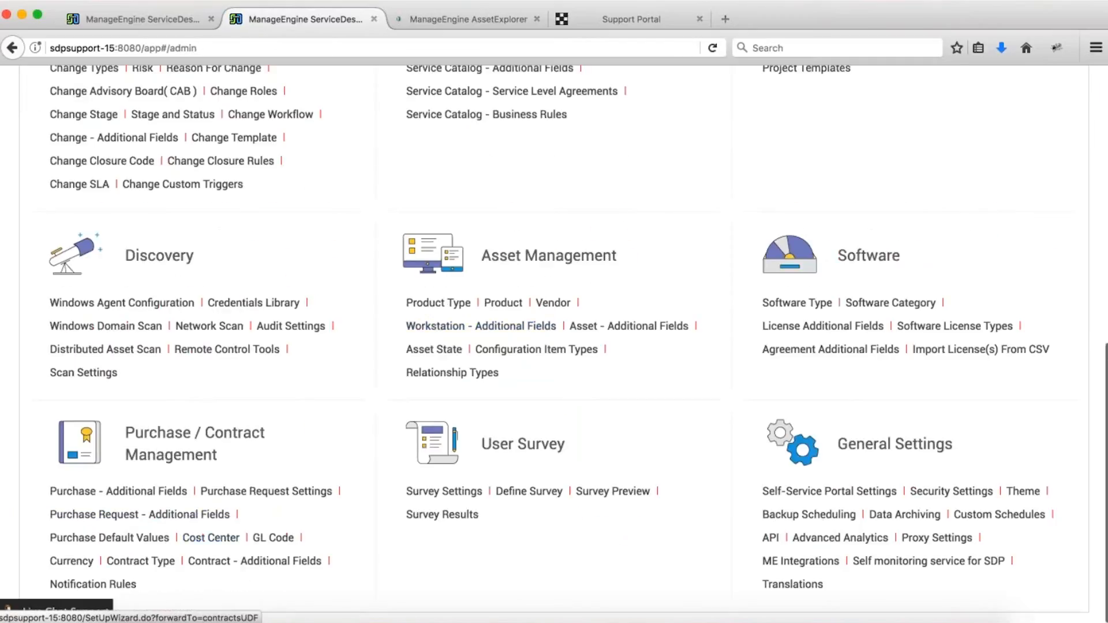
{"action": "left_click", "coordinate": [142, 563]}
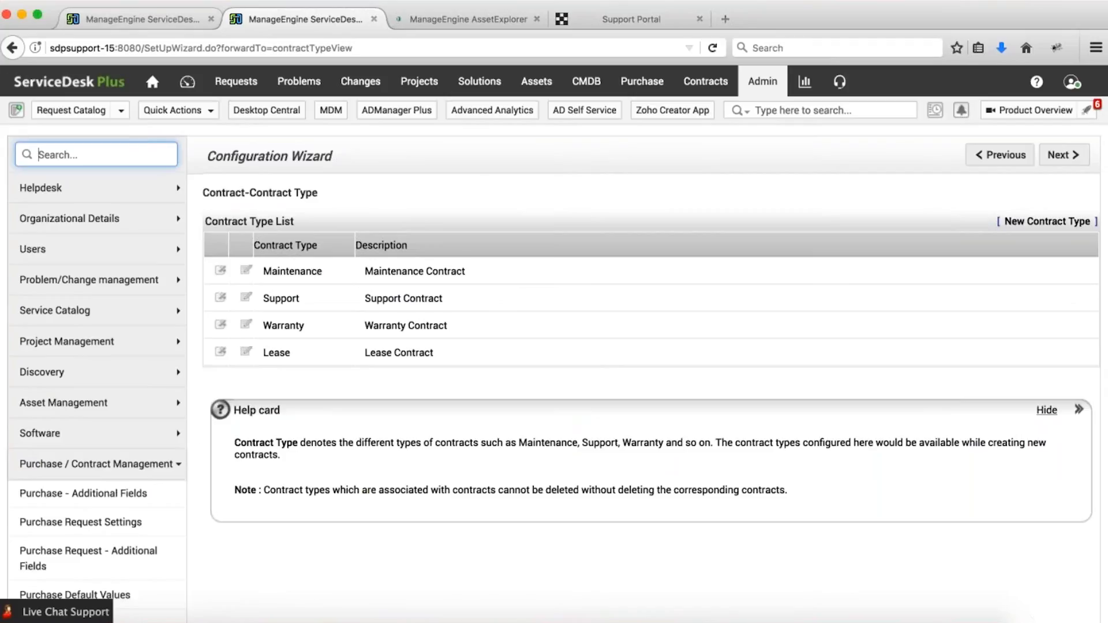
{"action": "left_click", "coordinate": [142, 19]}
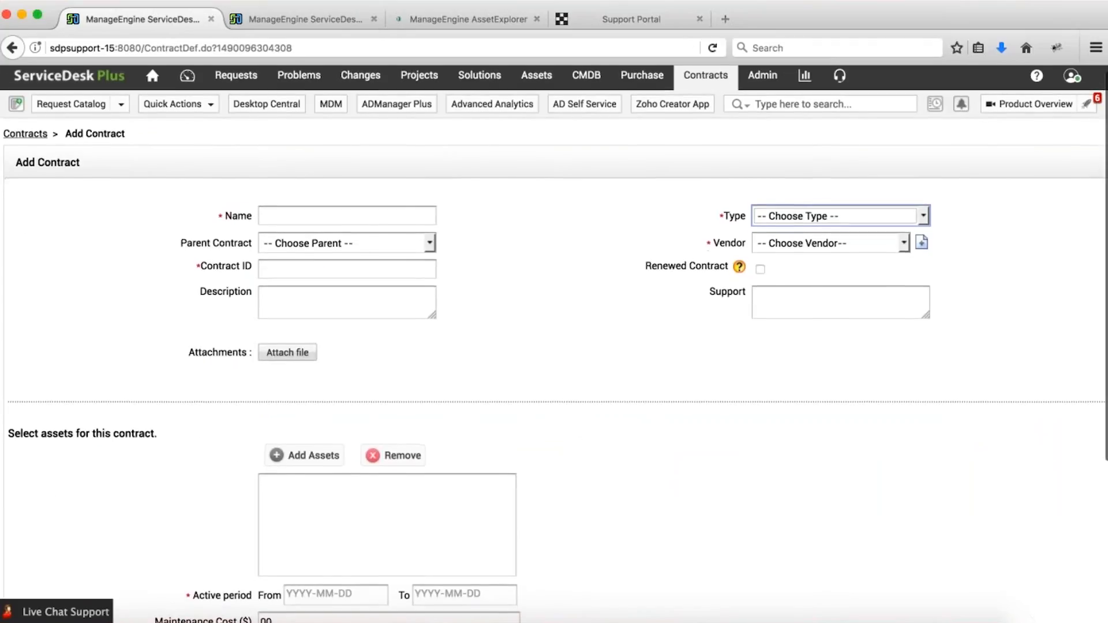
Add the software asset Zoho Assist - 601 to the new contract.
{"action": "scroll", "coordinate": [388, 273], "scroll_direction": "down", "scroll_amount": 5}
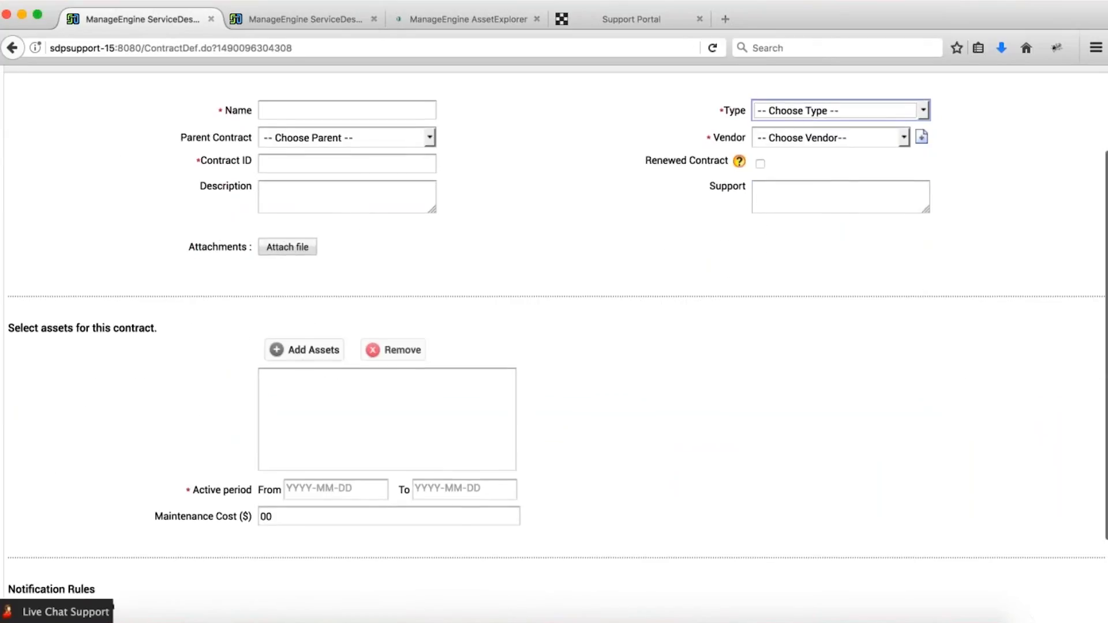
{"action": "left_click", "coordinate": [310, 352]}
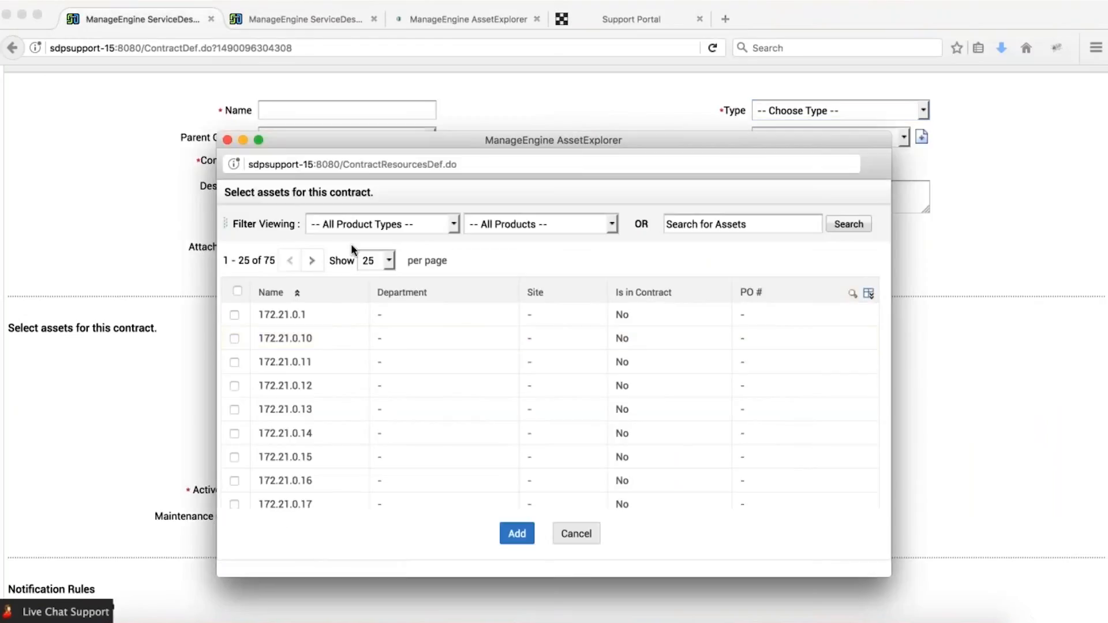
{"action": "left_click", "coordinate": [365, 233]}
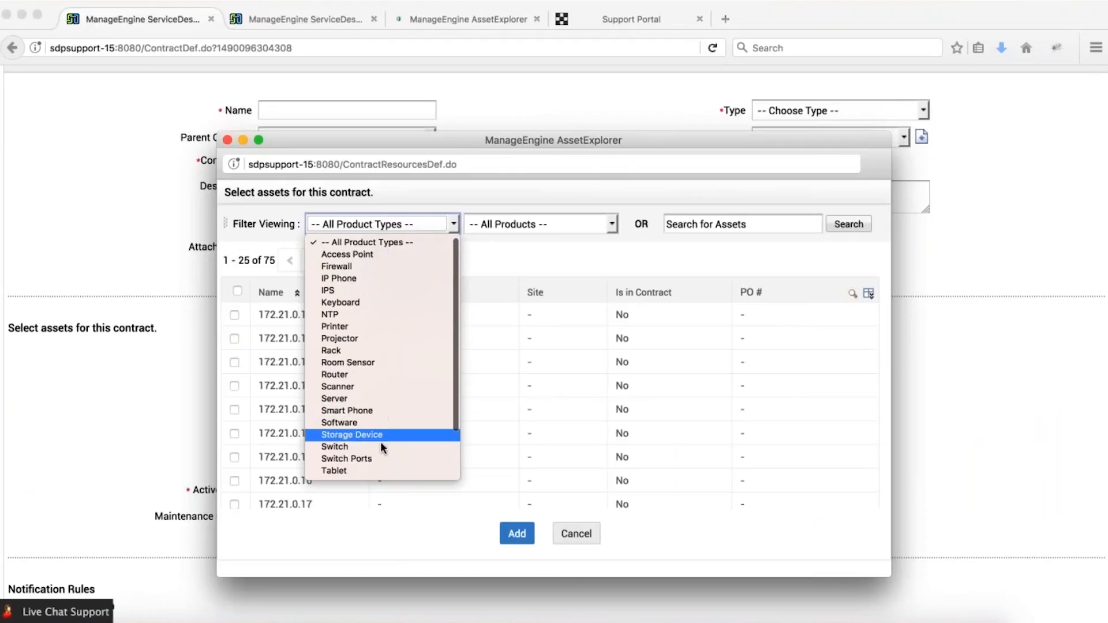
{"action": "scroll", "coordinate": [382, 451], "scroll_direction": "down", "scroll_amount": 2}
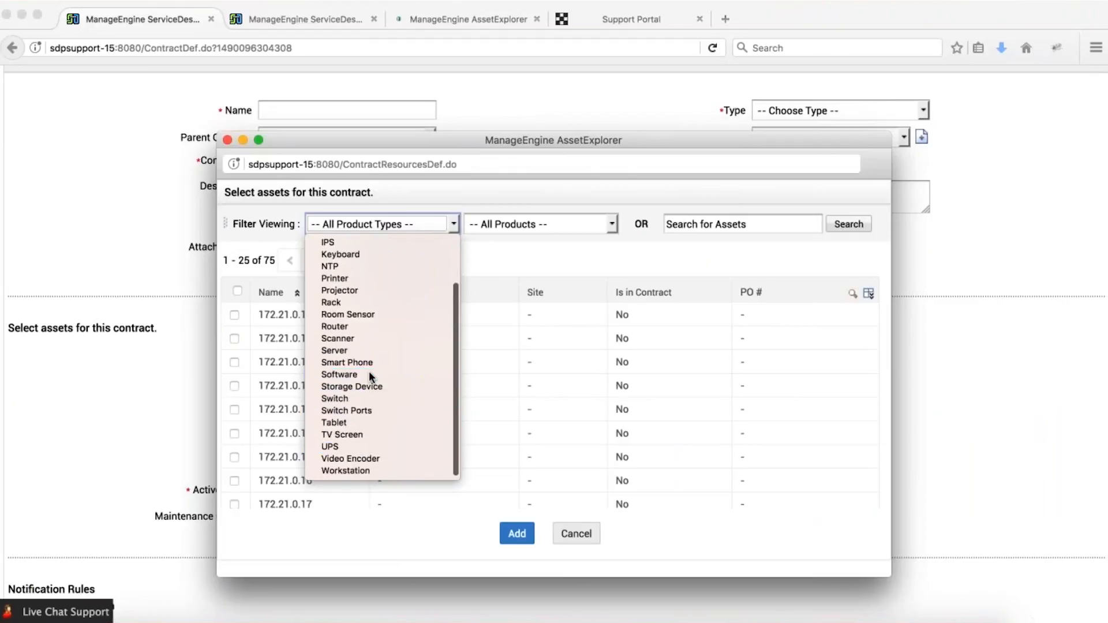
{"action": "left_click", "coordinate": [369, 374]}
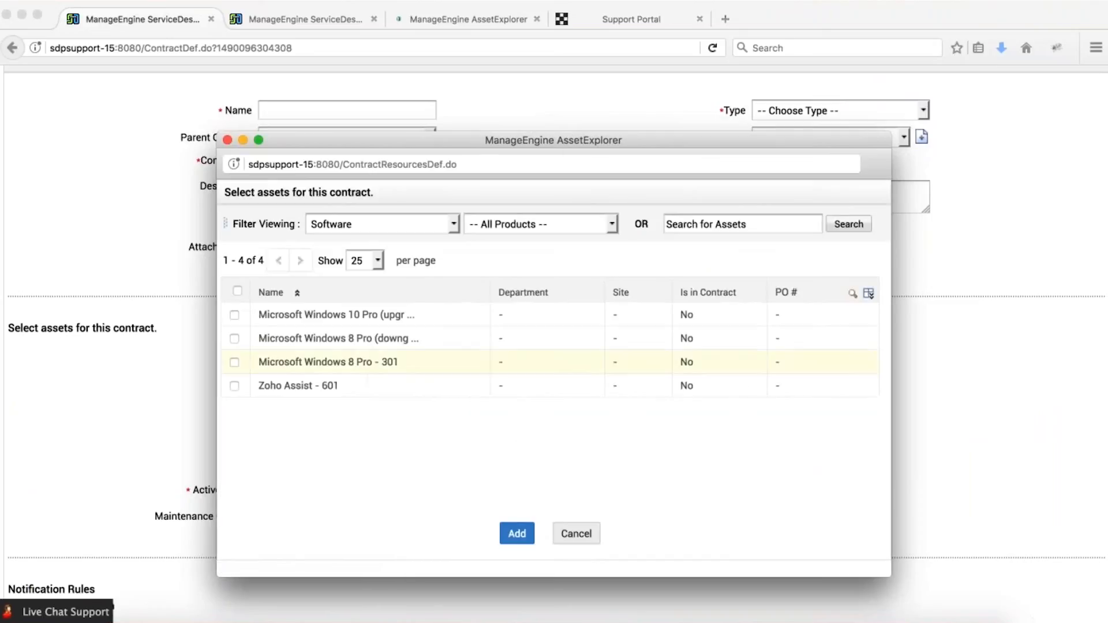
{"action": "left_click", "coordinate": [234, 314]}
{"action": "left_click", "coordinate": [234, 314]}
{"action": "left_click", "coordinate": [234, 386]}
{"action": "left_click", "coordinate": [521, 534]}
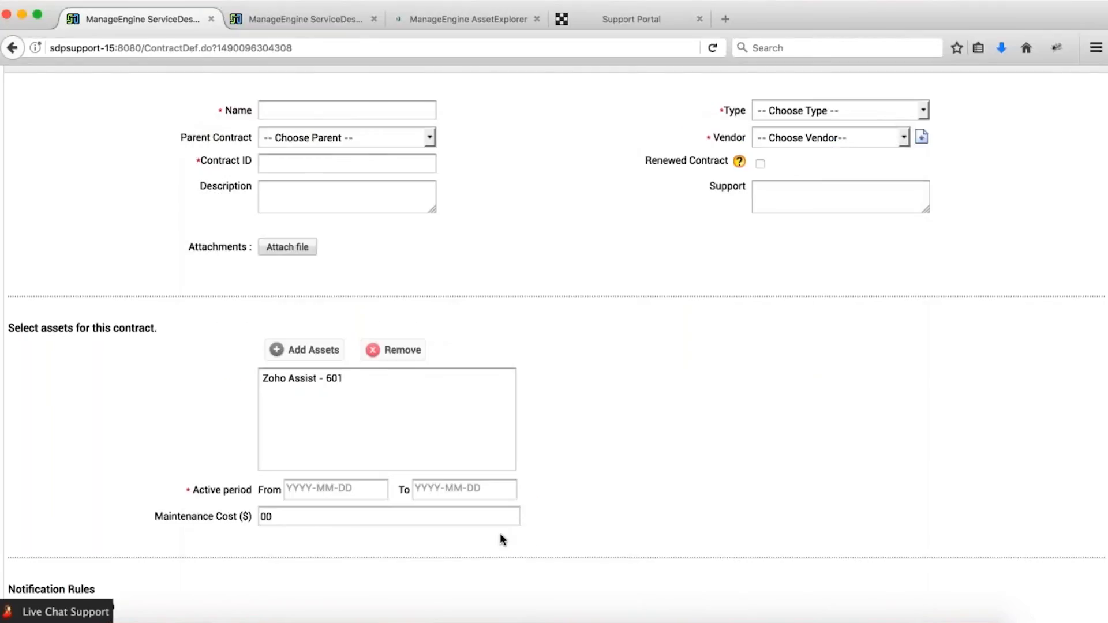
Enable contract notifications and add four more notify-before day rows.
{"action": "scroll", "coordinate": [309, 487], "scroll_direction": "down", "scroll_amount": 3}
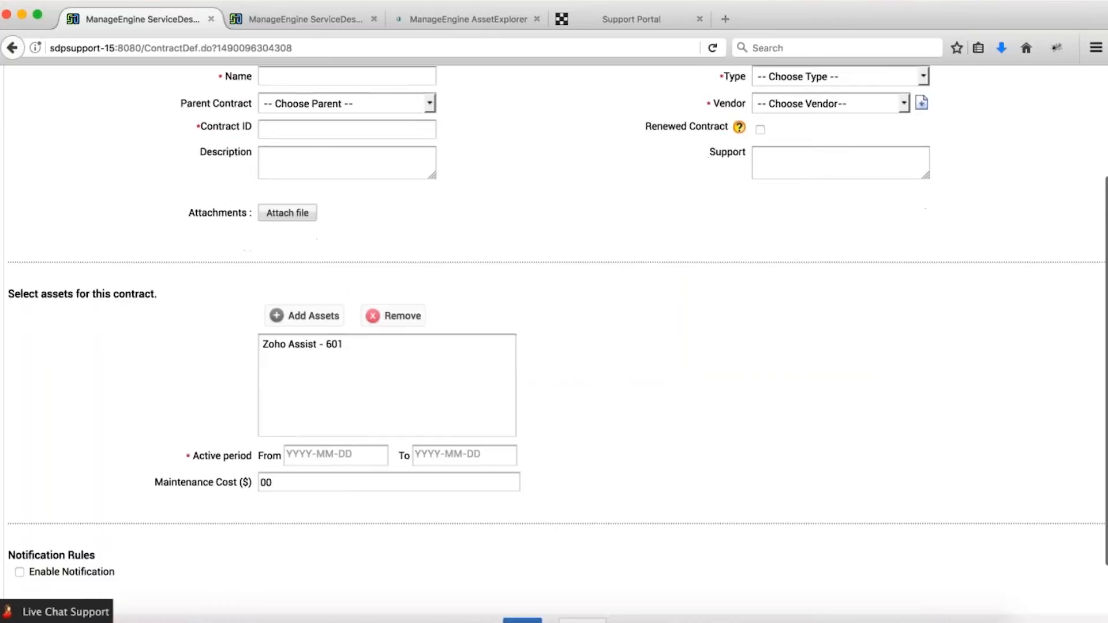
{"action": "left_click", "coordinate": [20, 521]}
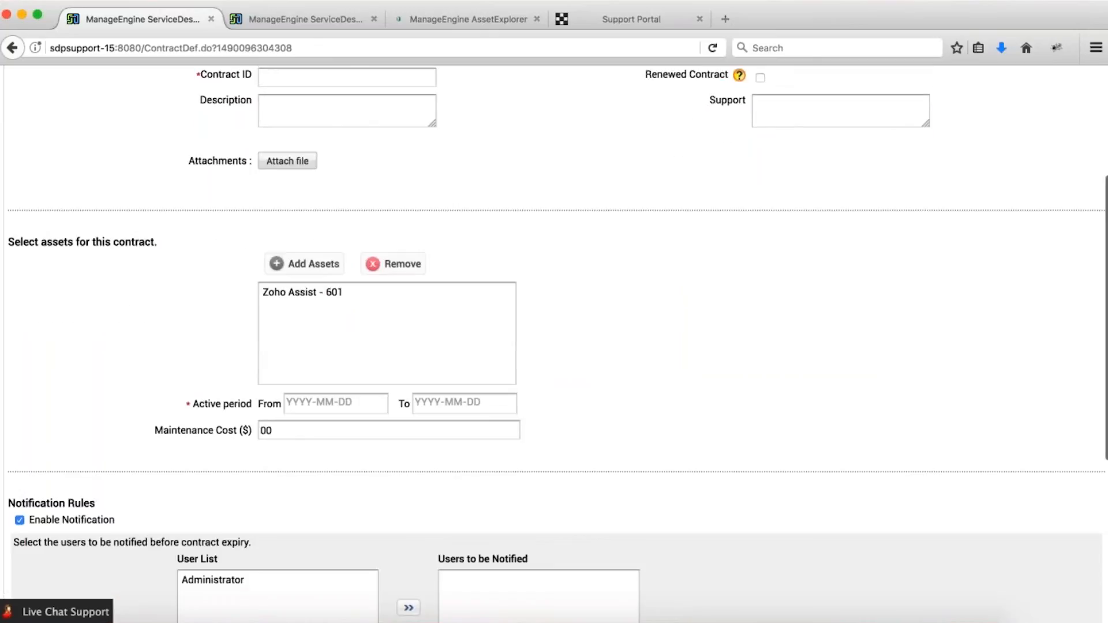
{"action": "scroll", "coordinate": [131, 500], "scroll_direction": "down", "scroll_amount": 5}
{"action": "scroll", "coordinate": [554, 347], "scroll_direction": "down", "scroll_amount": 3}
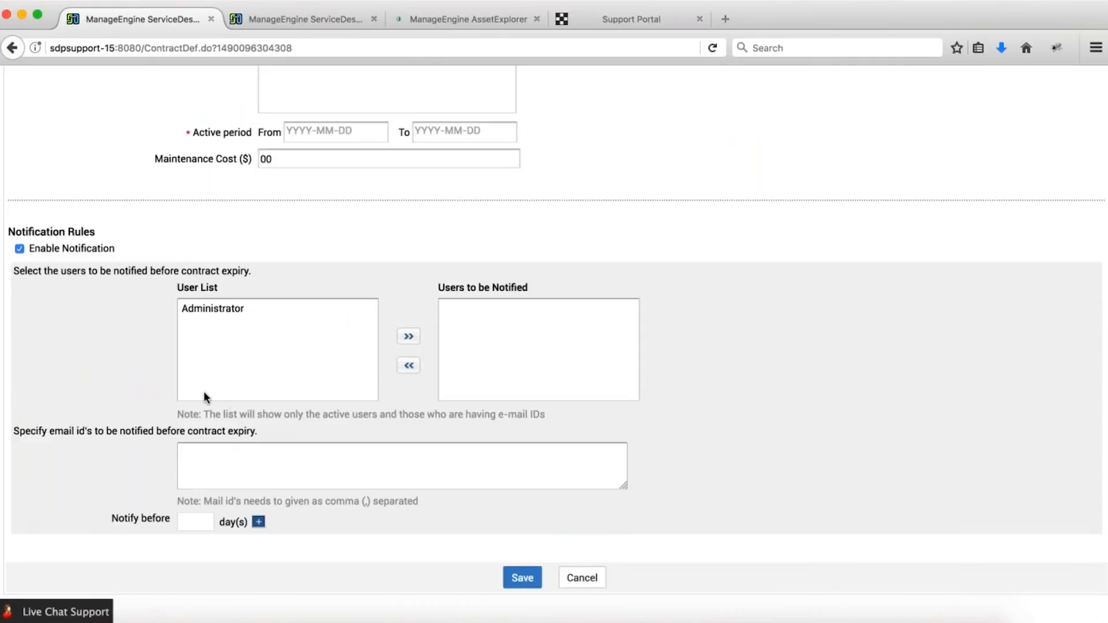
{"action": "left_click", "coordinate": [208, 462]}
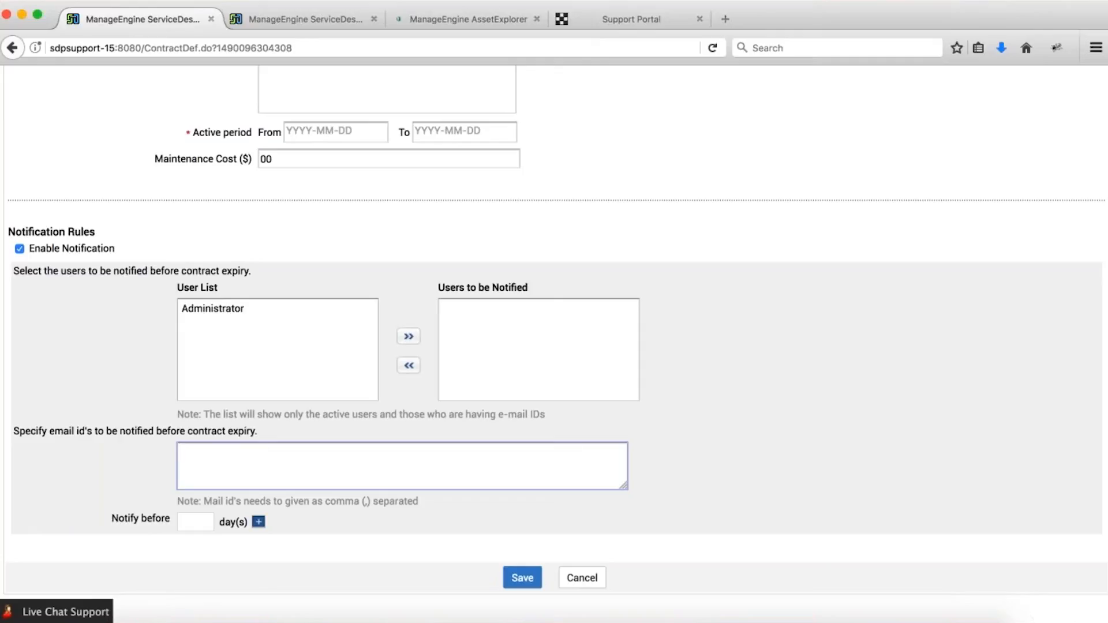
{"action": "scroll", "coordinate": [128, 530], "scroll_direction": "down", "scroll_amount": 1}
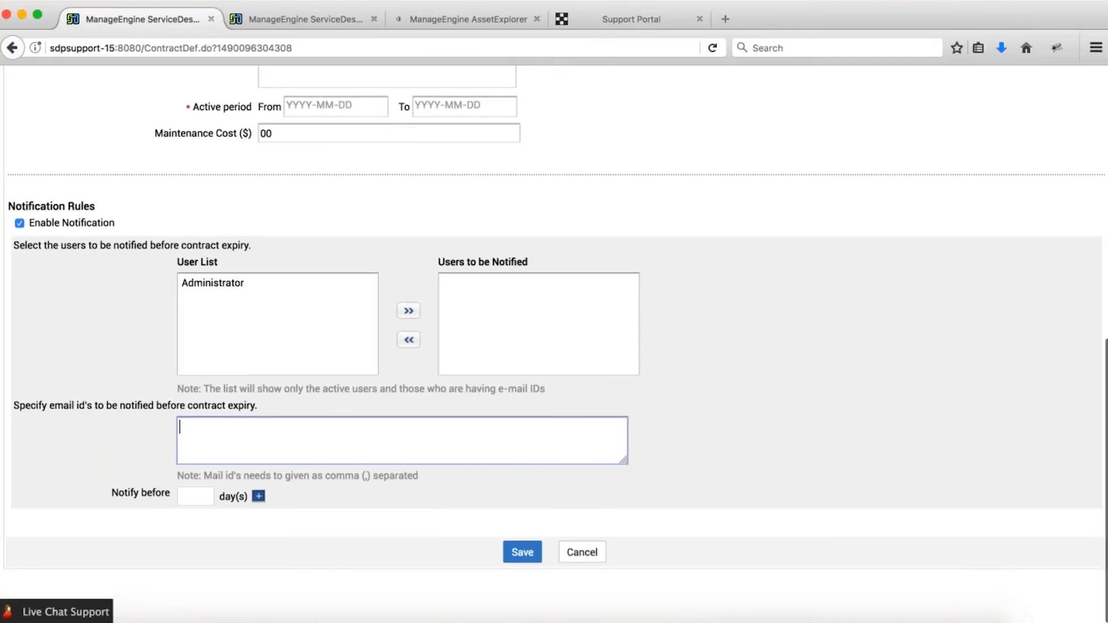
{"action": "left_click", "coordinate": [259, 496]}
{"action": "left_click", "coordinate": [259, 516]}
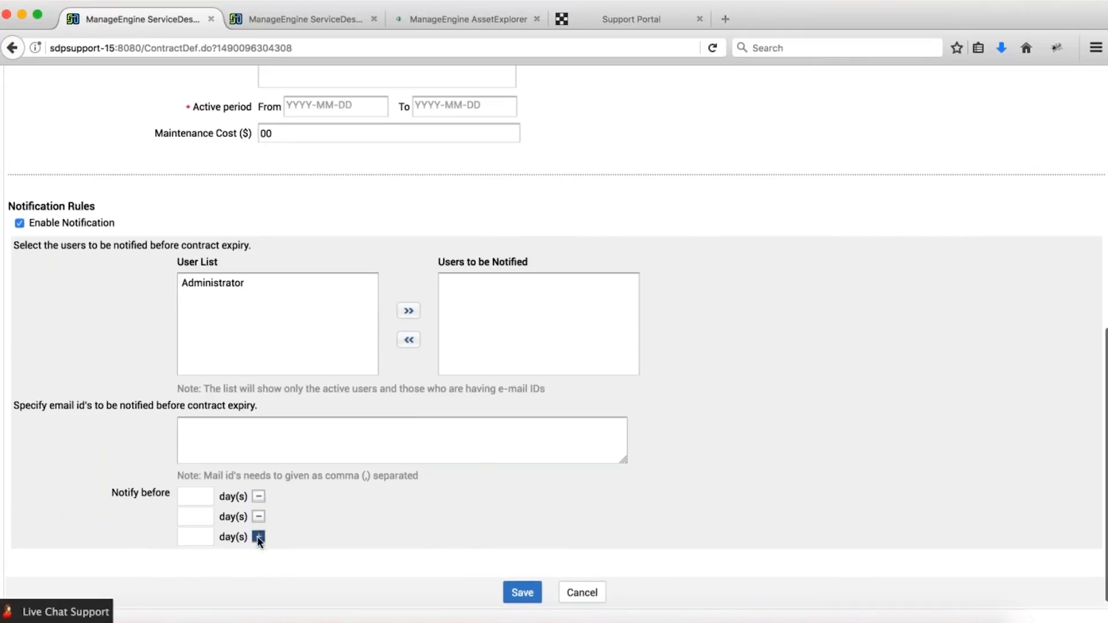
{"action": "left_click", "coordinate": [258, 537]}
{"action": "left_click", "coordinate": [259, 556]}
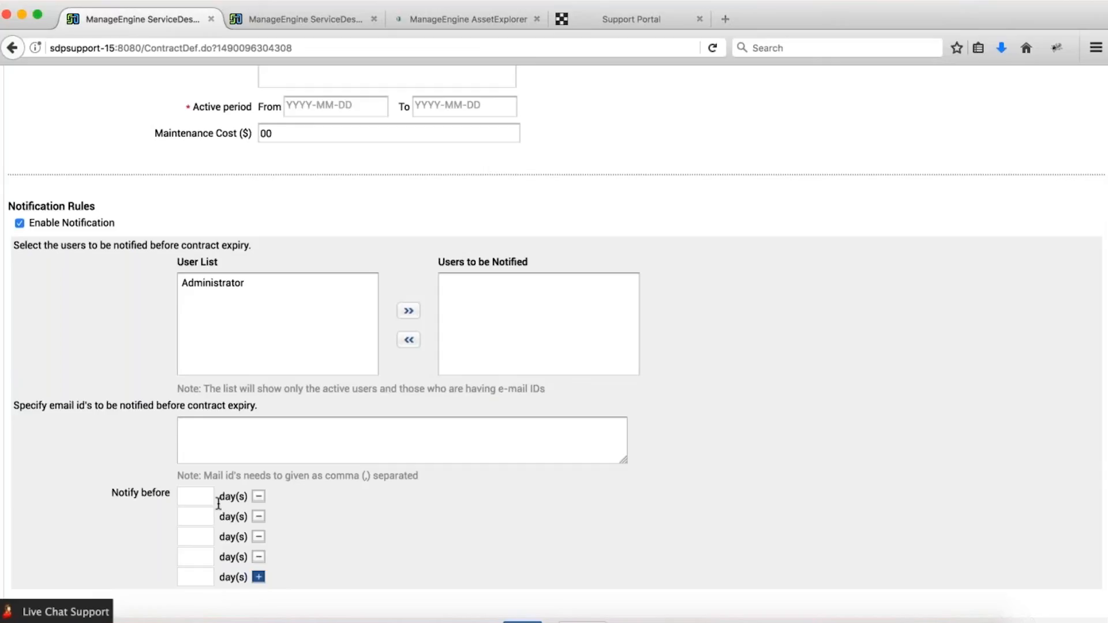
{"action": "scroll", "coordinate": [218, 504], "scroll_direction": "up", "scroll_amount": 10}
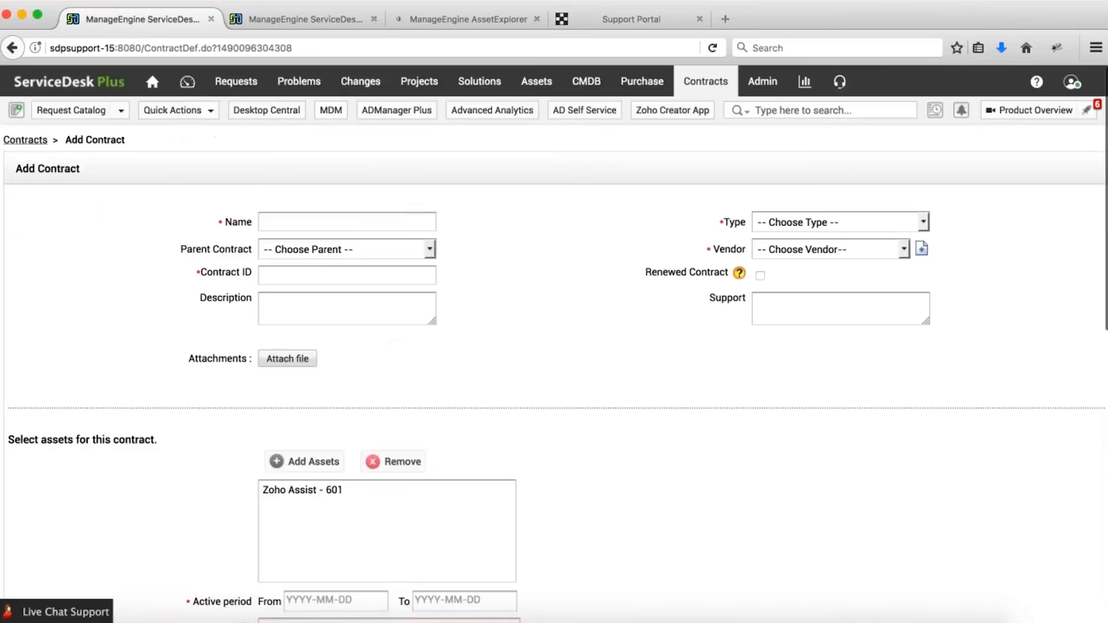
Leave the unsaved contract for the Contracts list and browse the All Contracts filter options unchanged.
{"action": "left_click", "coordinate": [26, 141]}
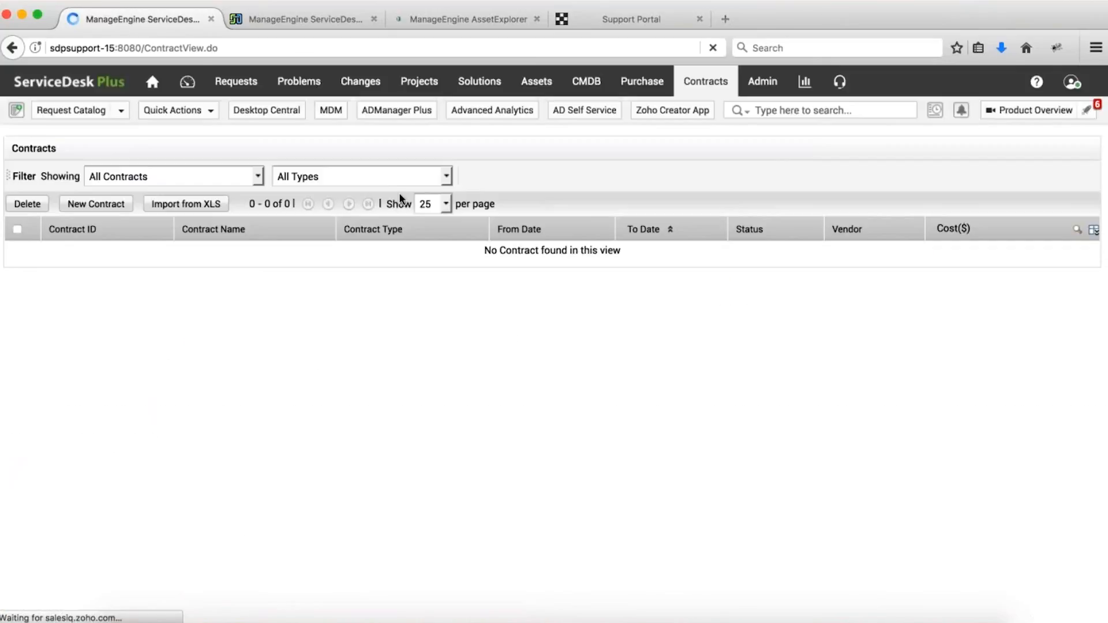
{"action": "left_click", "coordinate": [213, 177]}
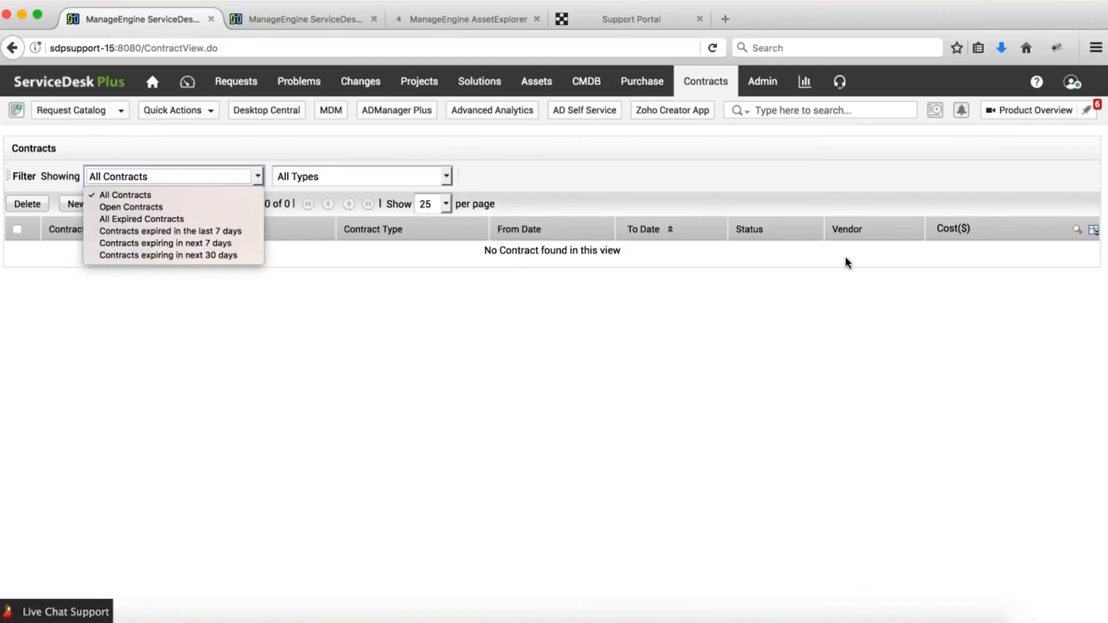
{"action": "left_click", "coordinate": [841, 301]}
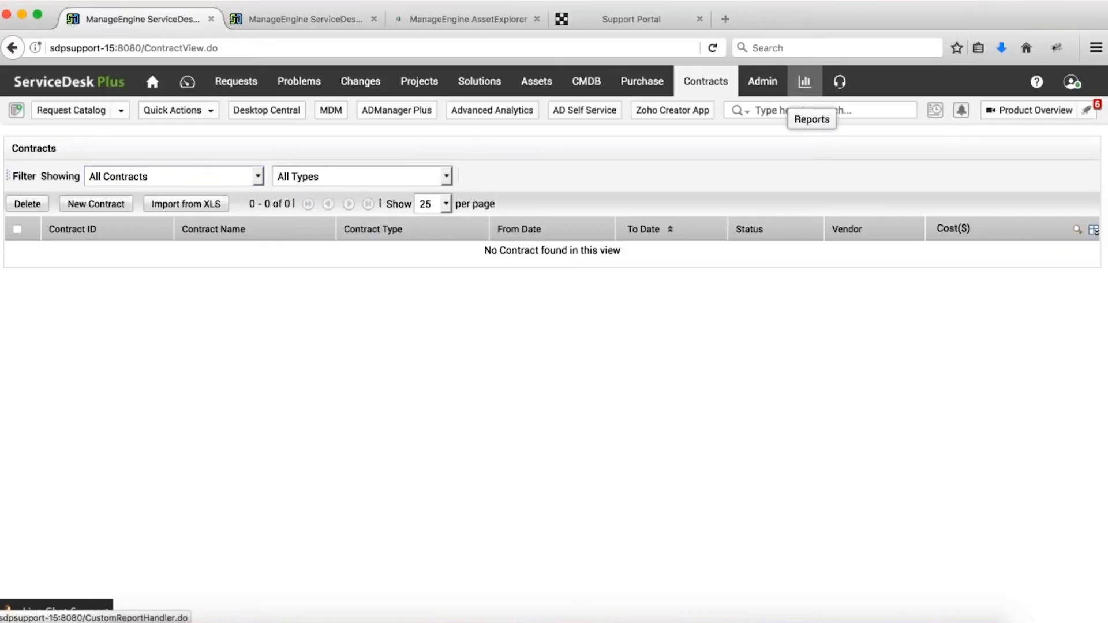
Open Reports and expand the Software report folder.
{"action": "left_click", "coordinate": [809, 83]}
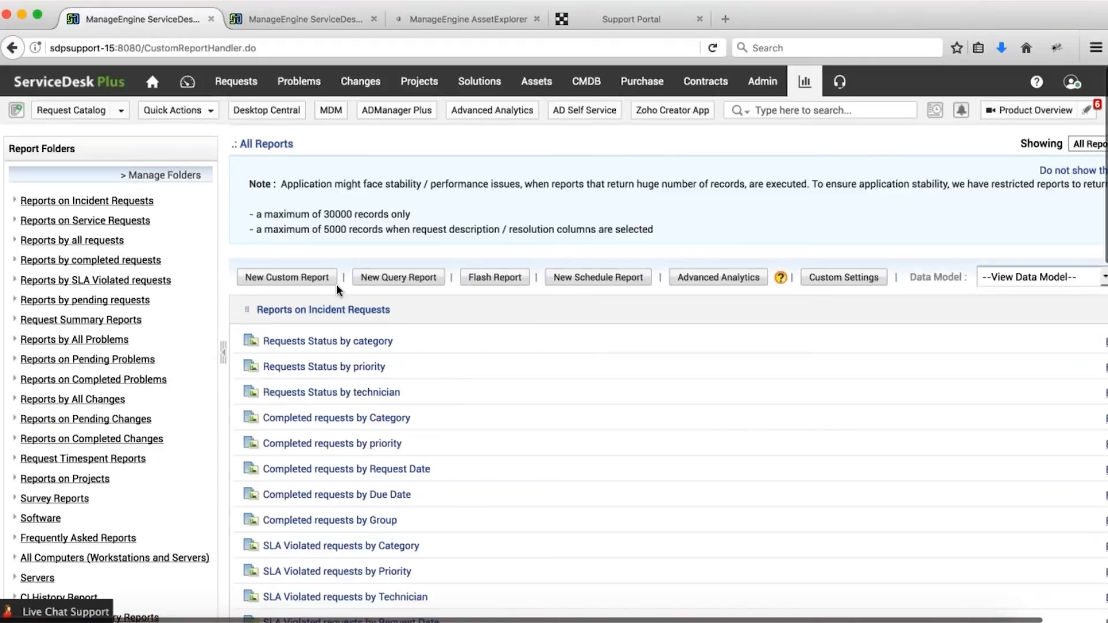
{"action": "scroll", "coordinate": [371, 296], "scroll_direction": "down", "scroll_amount": 10}
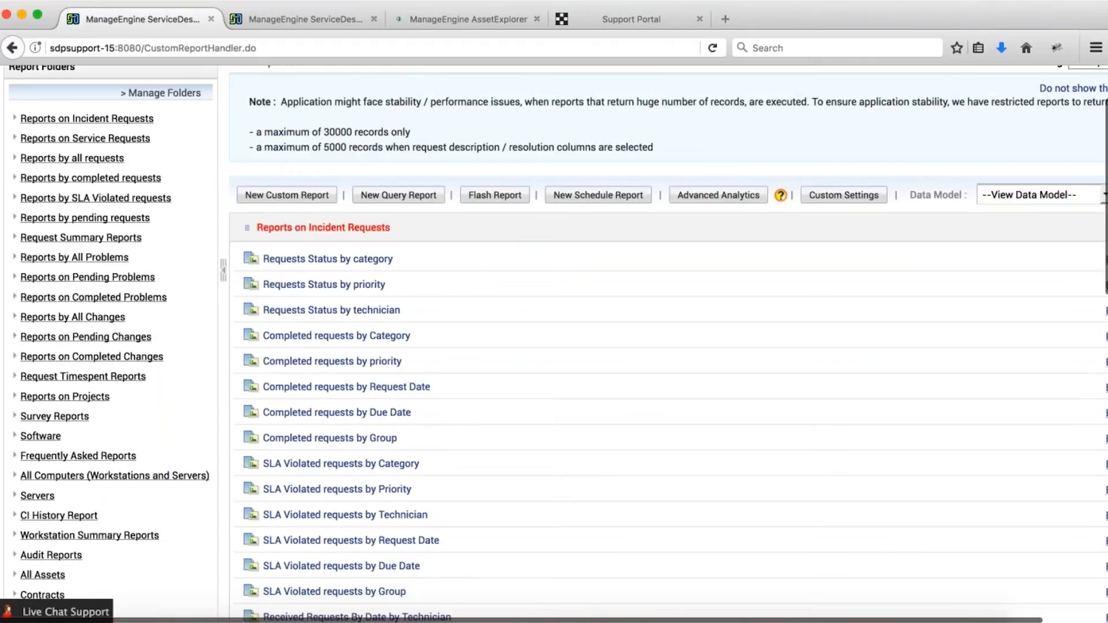
{"action": "scroll", "coordinate": [358, 399], "scroll_direction": "down", "scroll_amount": 5}
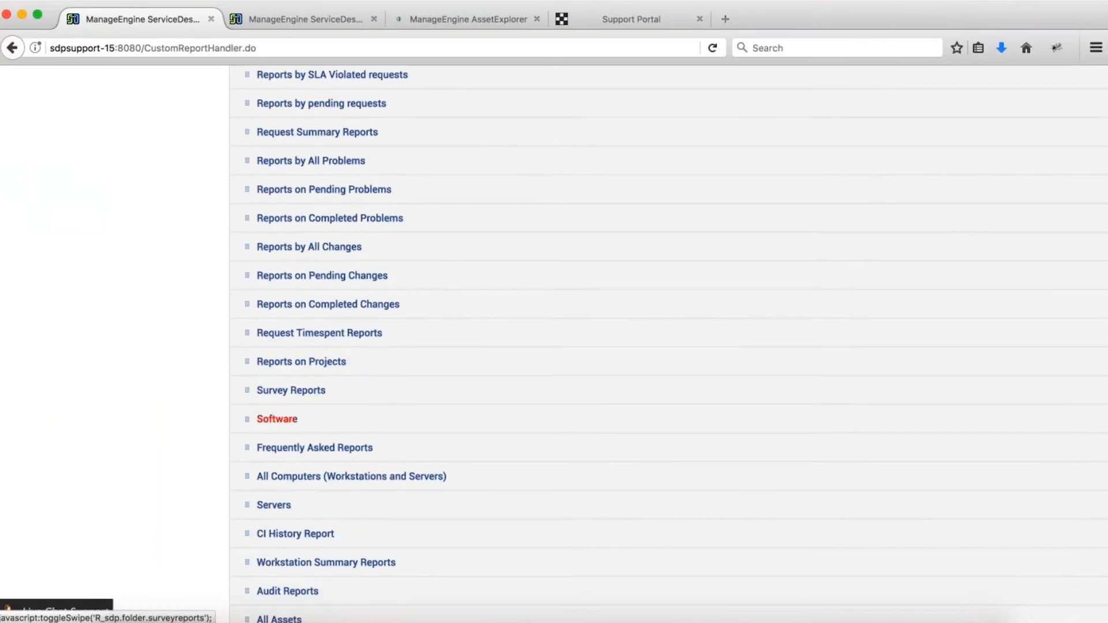
{"action": "scroll", "coordinate": [277, 423], "scroll_direction": "down", "scroll_amount": 3}
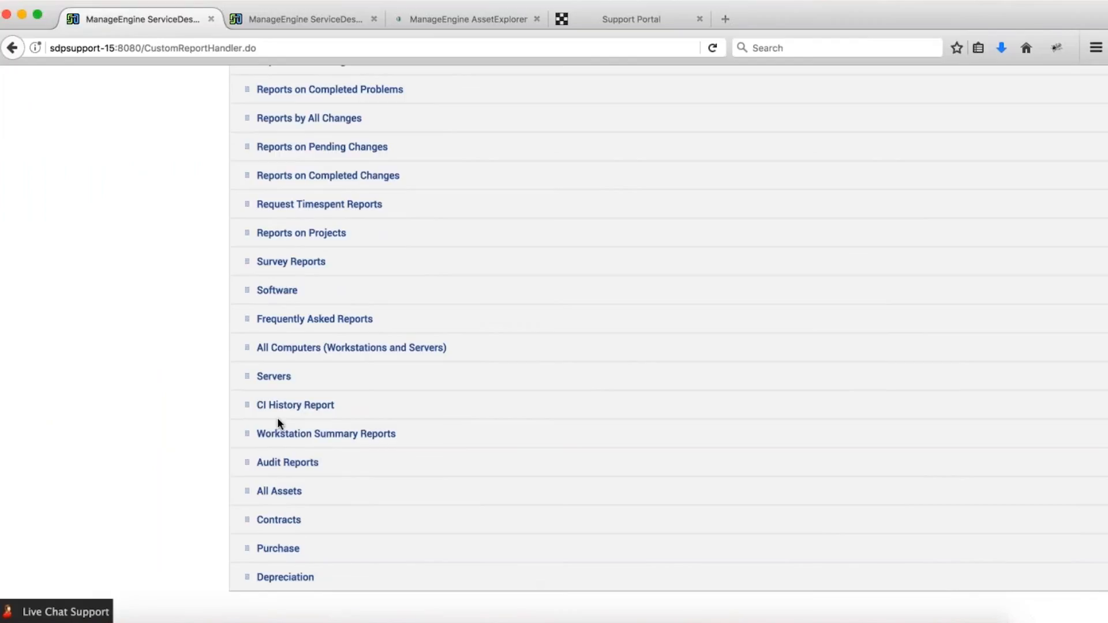
{"action": "left_click", "coordinate": [277, 289]}
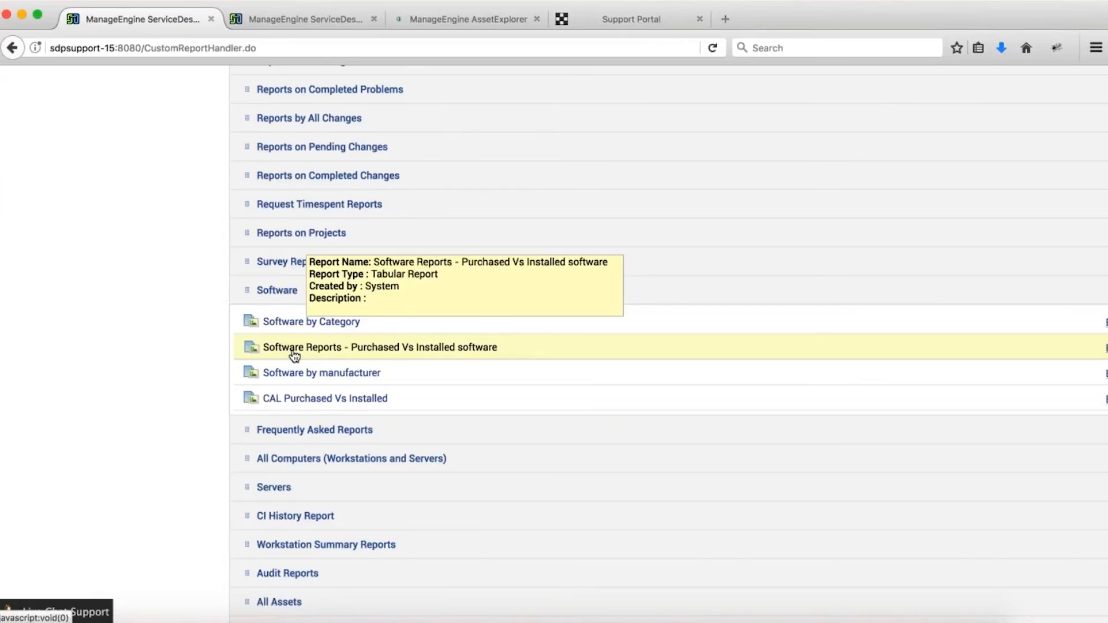
Expand All Computers (Workstations and Servers) and CI History Report, then switch to the Configuration Wizard tab.
{"action": "scroll", "coordinate": [498, 378], "scroll_direction": "down", "scroll_amount": 3}
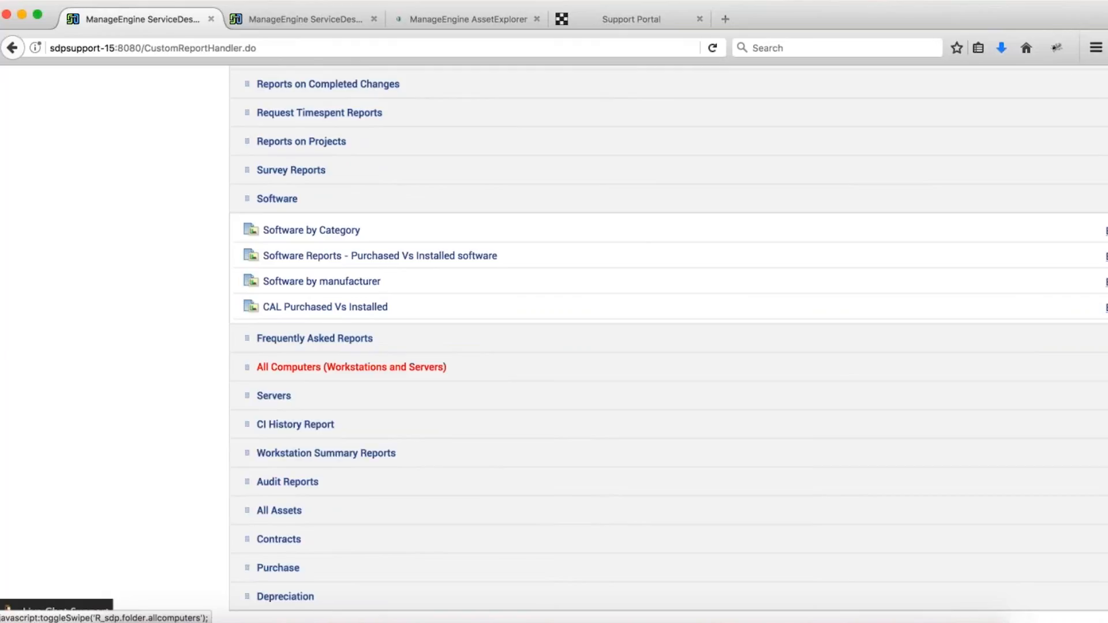
{"action": "left_click", "coordinate": [470, 375]}
{"action": "scroll", "coordinate": [470, 375], "scroll_direction": "down", "scroll_amount": 10}
{"action": "left_click", "coordinate": [376, 410]}
{"action": "scroll", "coordinate": [376, 410], "scroll_direction": "down", "scroll_amount": 1}
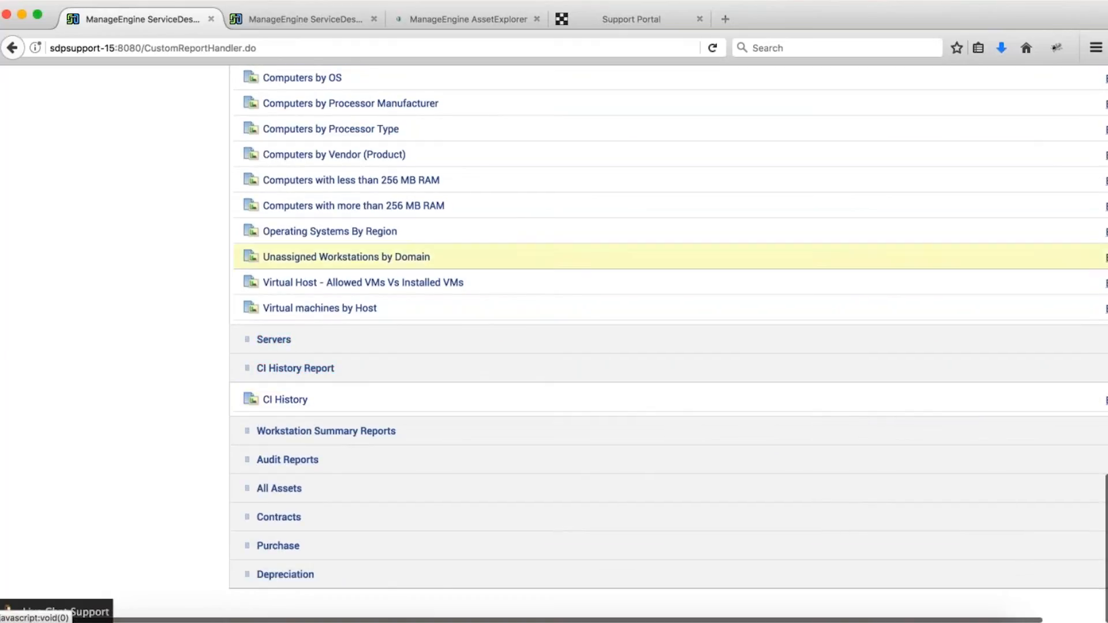
{"action": "left_click", "coordinate": [300, 18]}
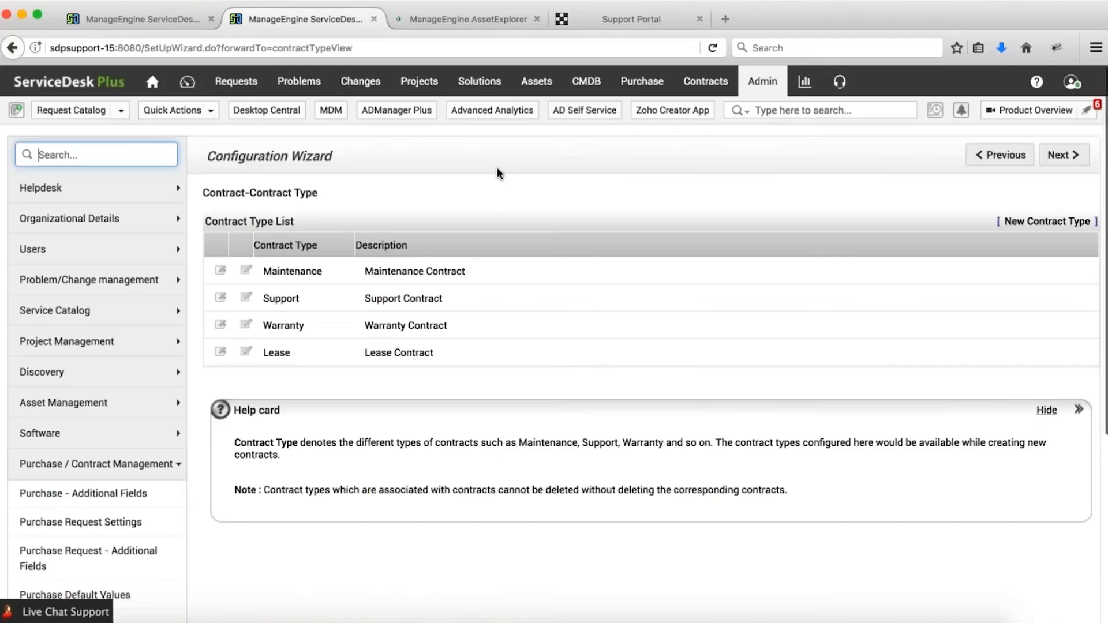
Open the inventoried server adap-federation.adauditplus.com for editing.
{"action": "left_click", "coordinate": [541, 90]}
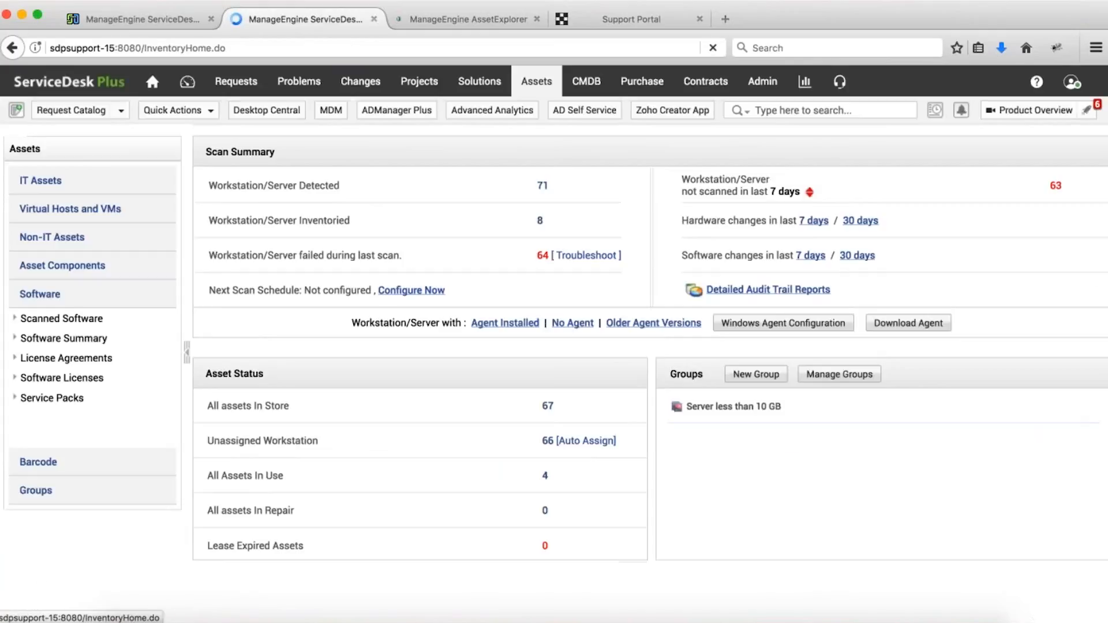
{"action": "left_click", "coordinate": [541, 222]}
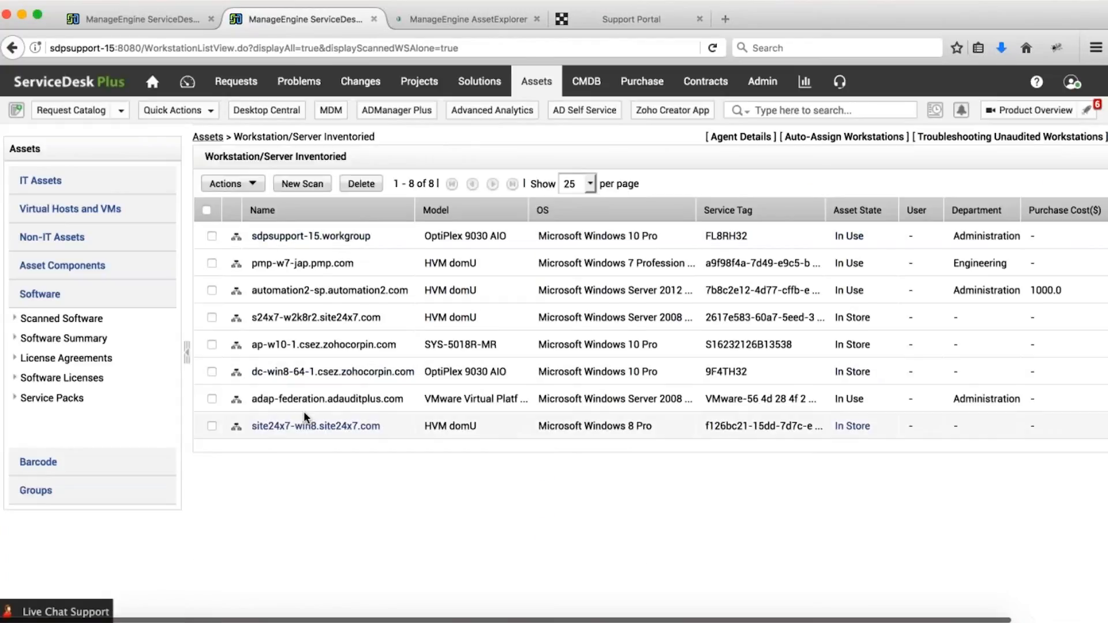
{"action": "left_click", "coordinate": [306, 401]}
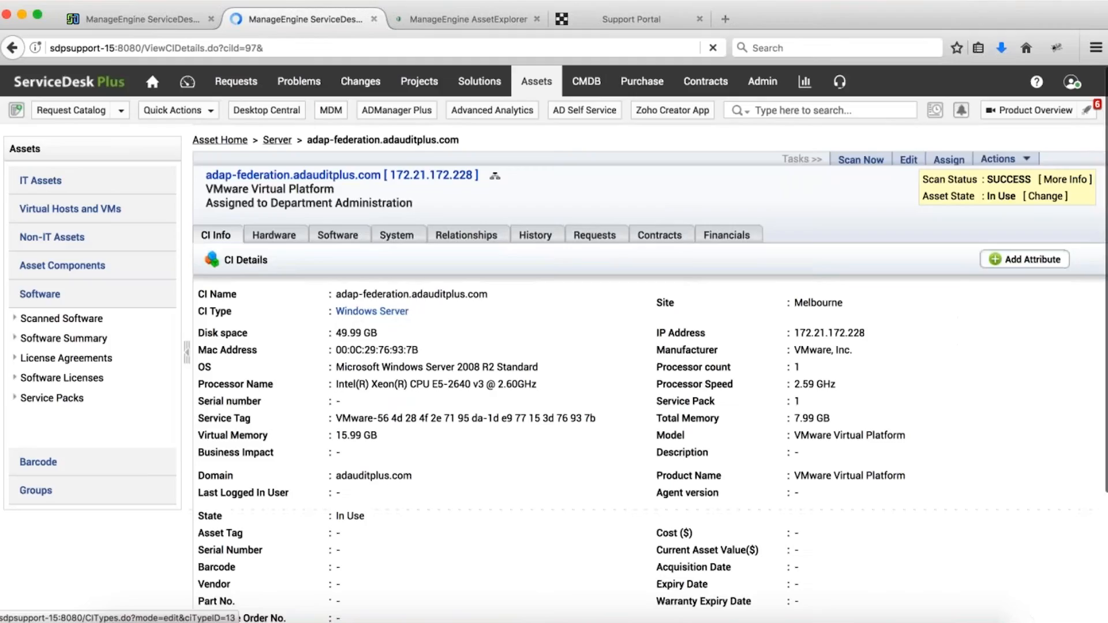
{"action": "left_click", "coordinate": [910, 162]}
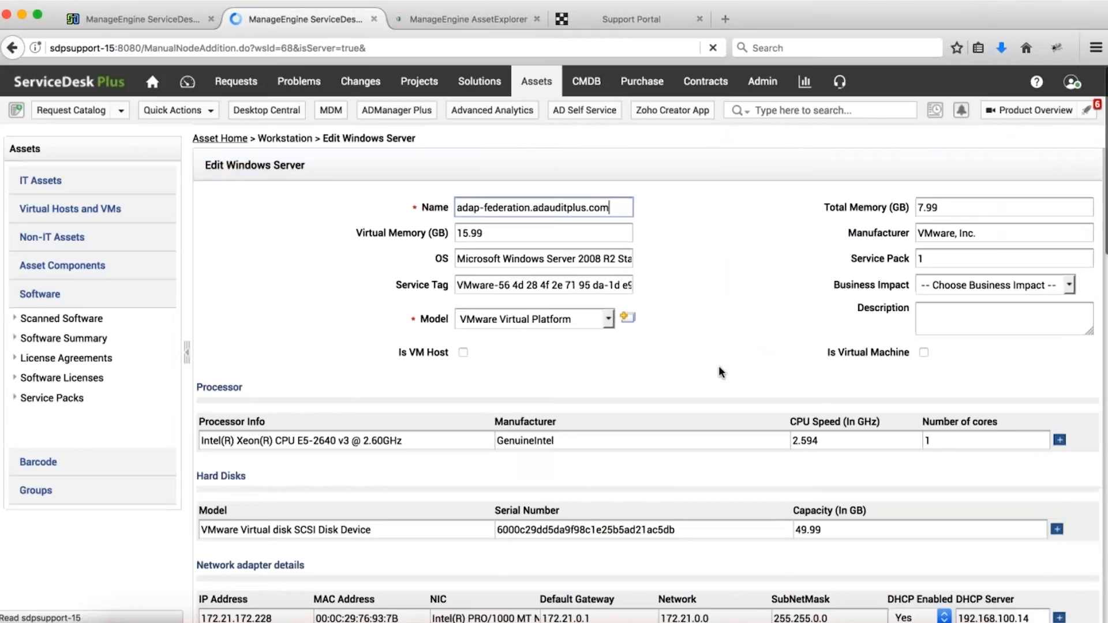
Change the server's Virtual Memory from 15.99 to 18 and save.
{"action": "scroll", "coordinate": [719, 366], "scroll_direction": "down", "scroll_amount": 5}
{"action": "scroll", "coordinate": [727, 367], "scroll_direction": "up", "scroll_amount": 5}
{"action": "left_click", "coordinate": [981, 259]}
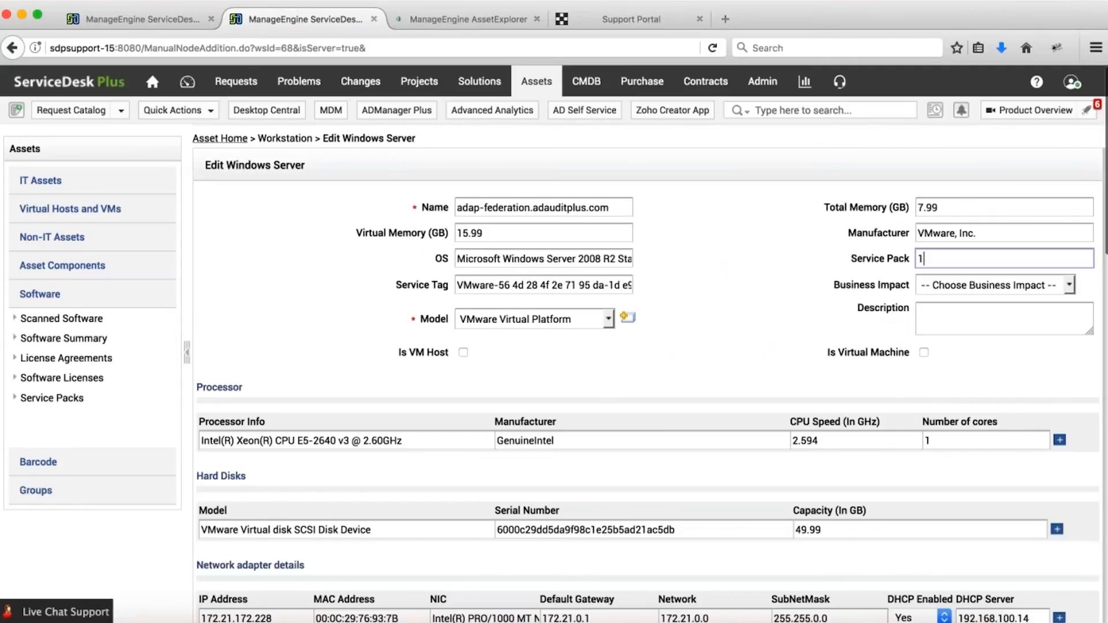
{"action": "scroll", "coordinate": [556, 343], "scroll_direction": "down", "scroll_amount": 3}
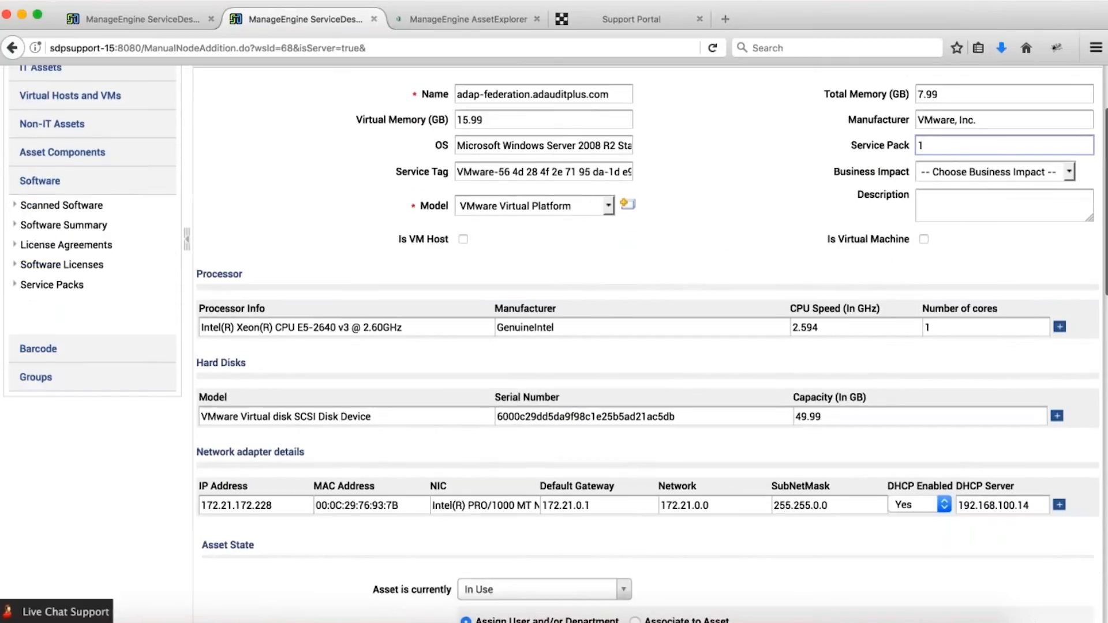
{"action": "left_click", "coordinate": [511, 122]}
{"action": "key", "text": "BackSpace"}
{"action": "key", "text": "BackSpace"}
{"action": "key", "text": "BackSpace"}
{"action": "key", "text": "BackSpace"}
{"action": "key", "text": "BackSpace"}
{"action": "type", "text": "18"}
{"action": "scroll", "coordinate": [384, 166], "scroll_direction": "down", "scroll_amount": 15}
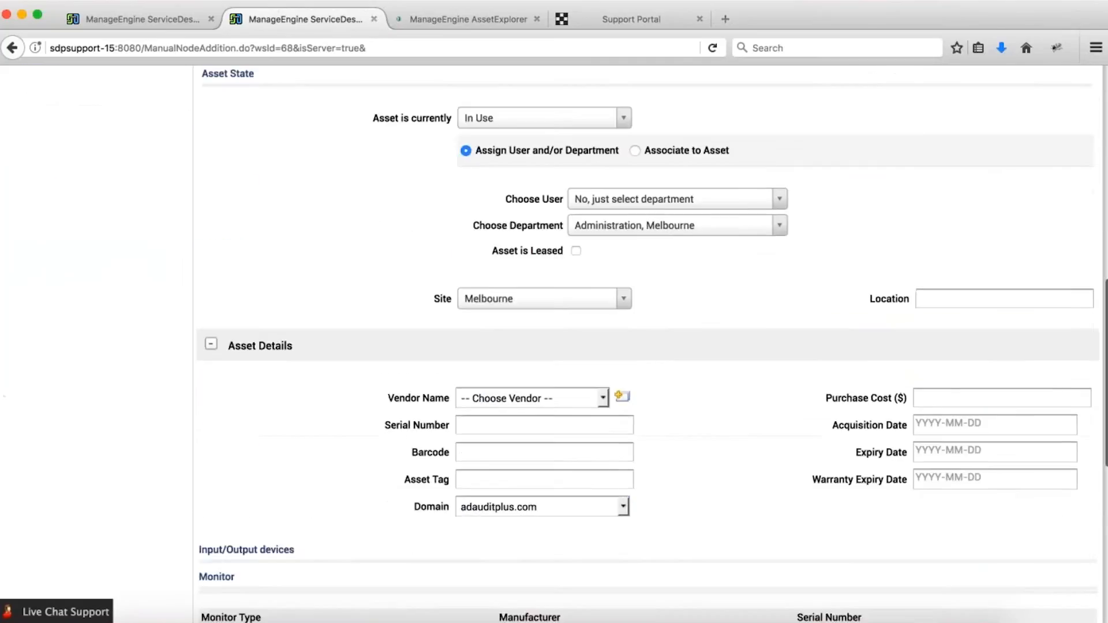
{"action": "left_click", "coordinate": [563, 554]}
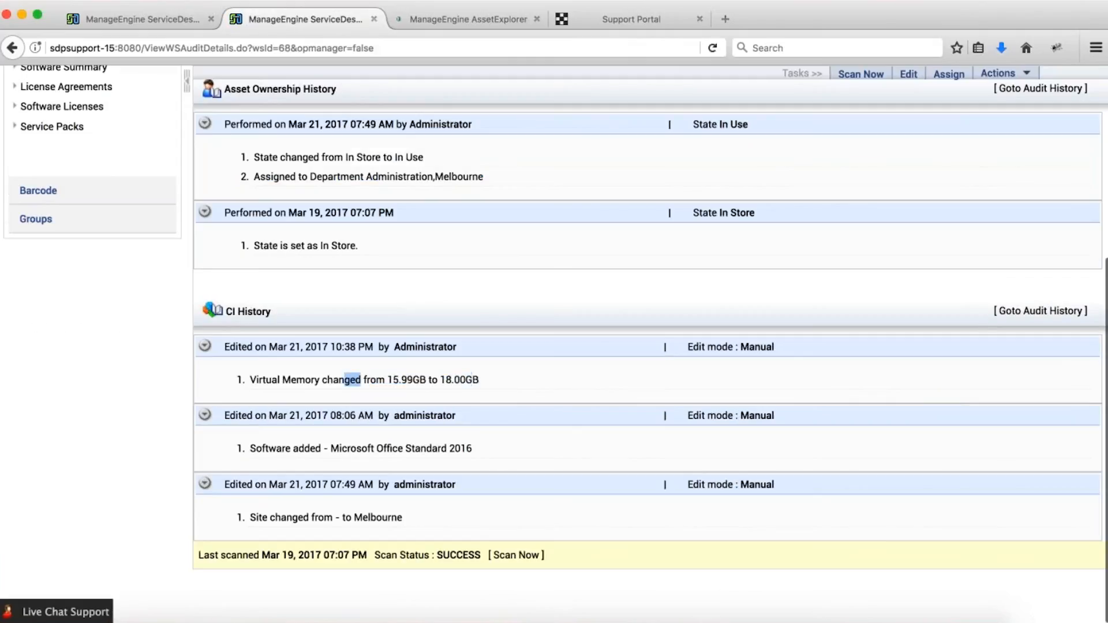
Highlight the Virtual Memory change in the server history, then return to the reports tab.
{"action": "left_click_drag", "start_coordinate": [249, 380], "coordinate": [500, 364]}
{"action": "left_click", "coordinate": [500, 363]}
{"action": "left_click", "coordinate": [97, 24]}
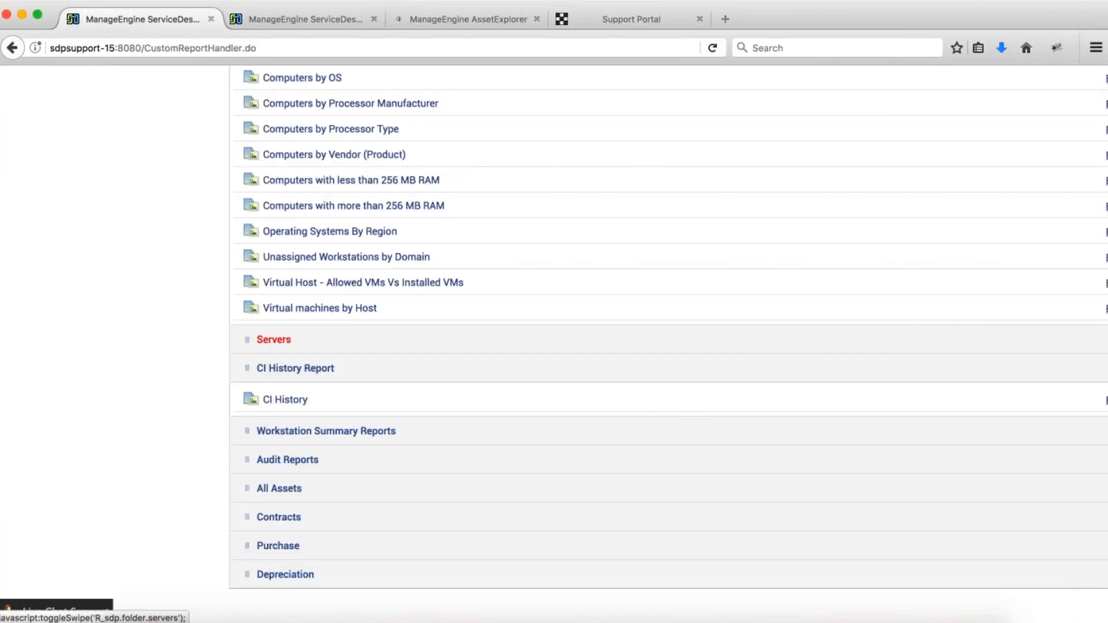
Start a new custom Audit History report and view its setup options.
{"action": "scroll", "coordinate": [273, 340], "scroll_direction": "up", "scroll_amount": 20}
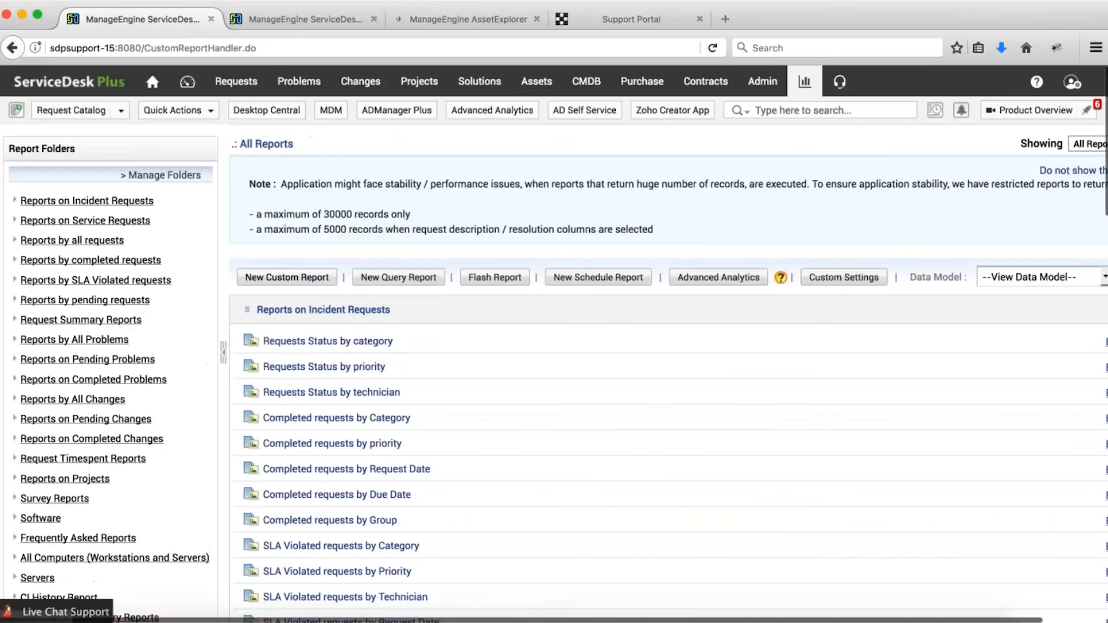
{"action": "left_click", "coordinate": [287, 278]}
{"action": "scroll", "coordinate": [240, 185], "scroll_direction": "down", "scroll_amount": 5}
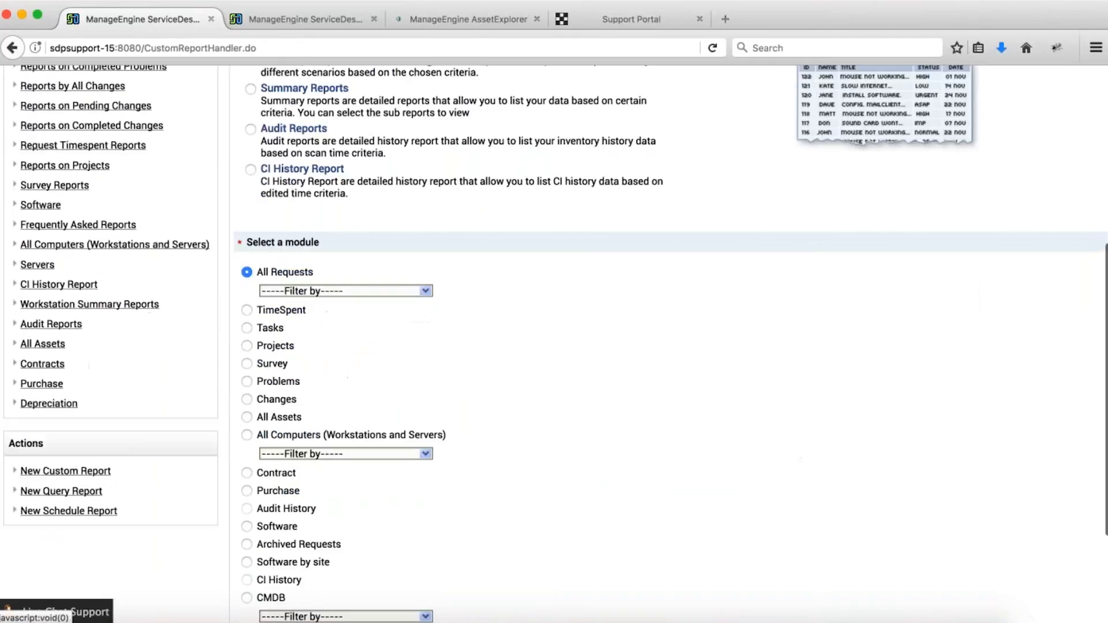
{"action": "scroll", "coordinate": [248, 189], "scroll_direction": "up", "scroll_amount": 1}
{"action": "left_click", "coordinate": [249, 163]}
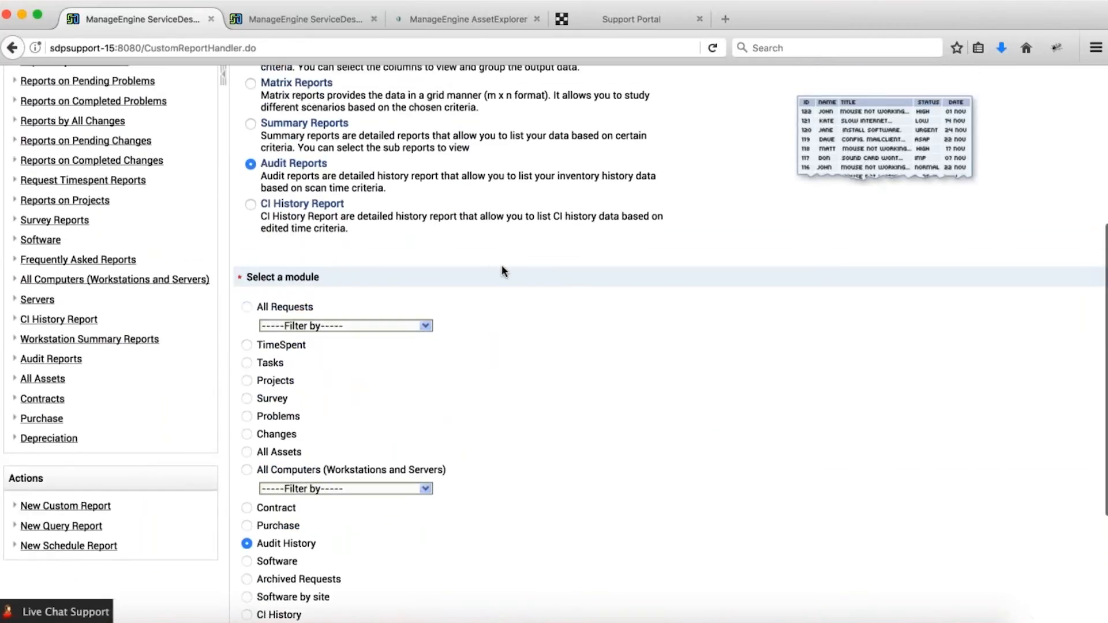
{"action": "scroll", "coordinate": [656, 346], "scroll_direction": "up", "scroll_amount": 5}
{"action": "left_click", "coordinate": [952, 185]}
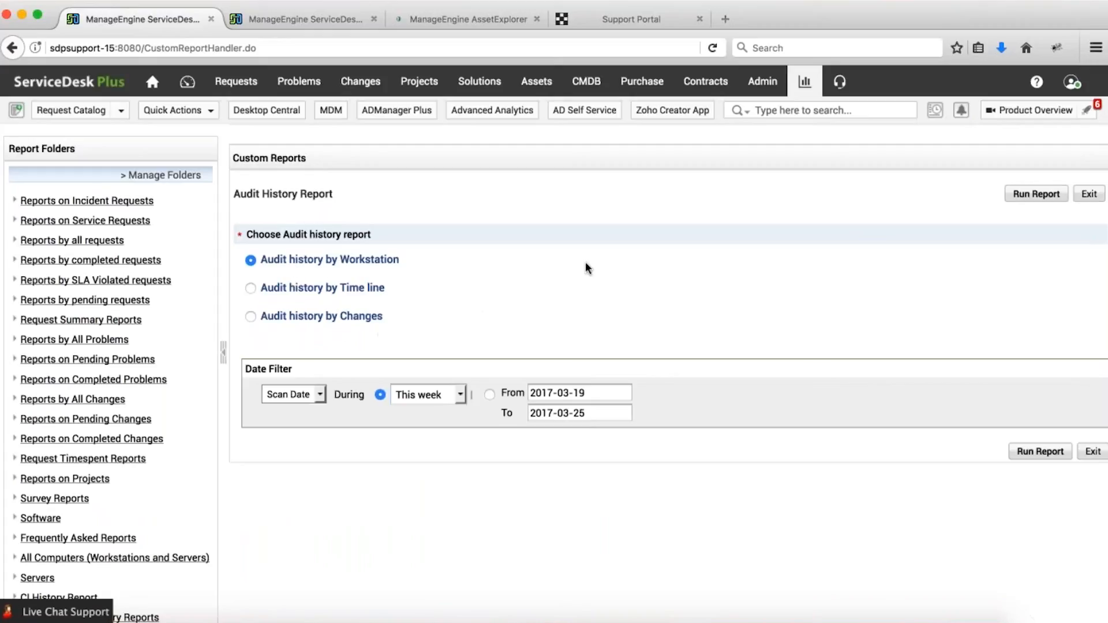
Return to the reports list, then switch to the slides and advance to Overview.
{"action": "left_click", "coordinate": [808, 81]}
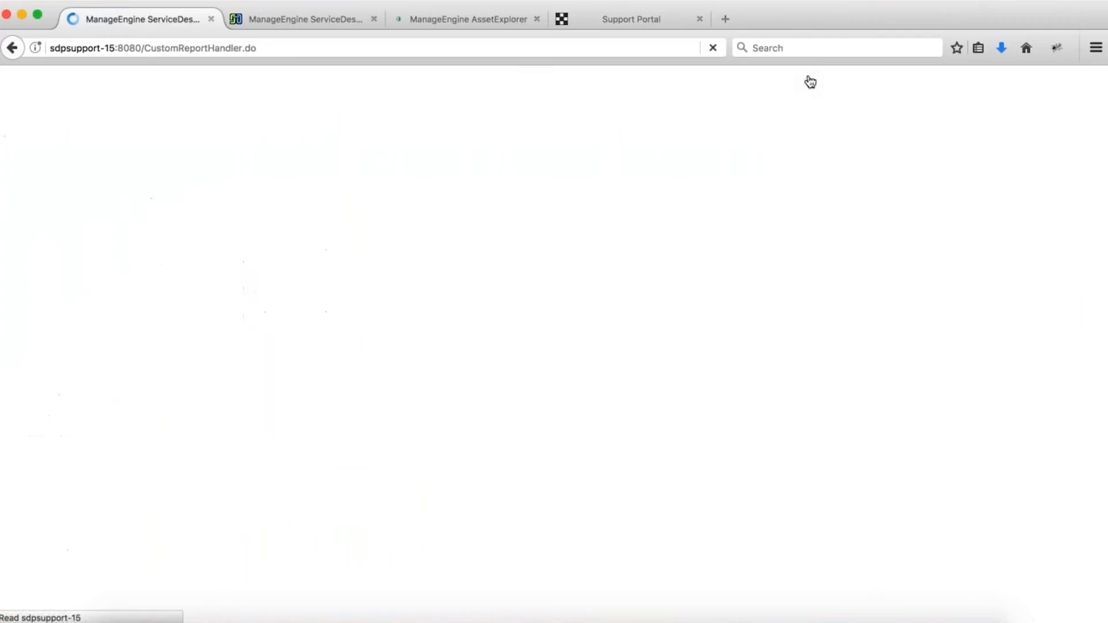
{"action": "key", "text": "ctrl+Left"}
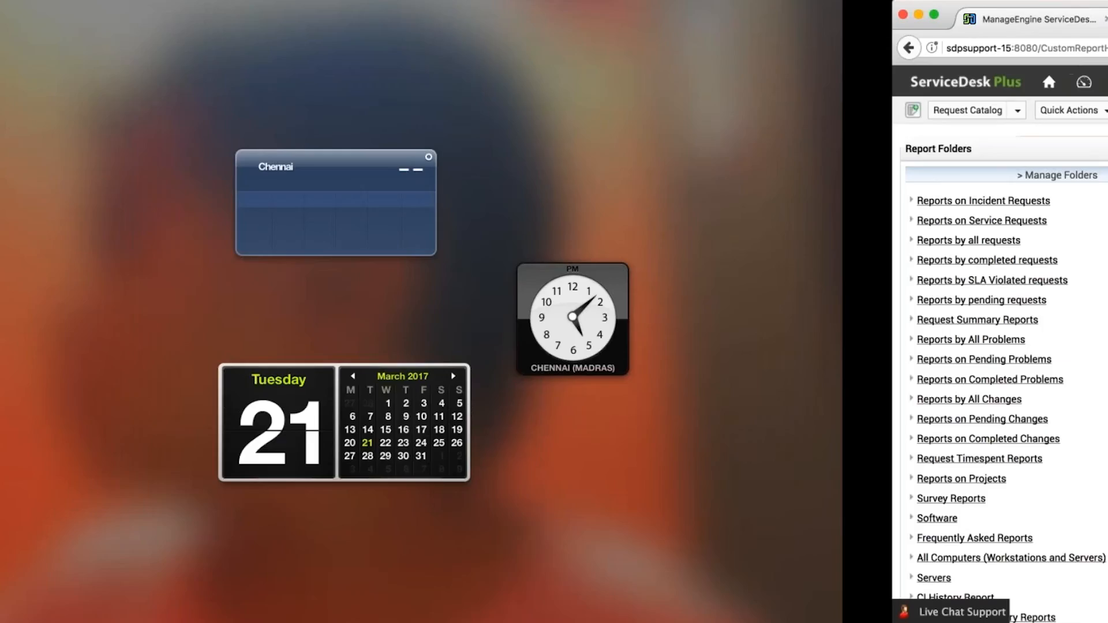
{"action": "key", "text": "ctrl+Right"}
{"action": "key", "text": "ctrl+Right"}
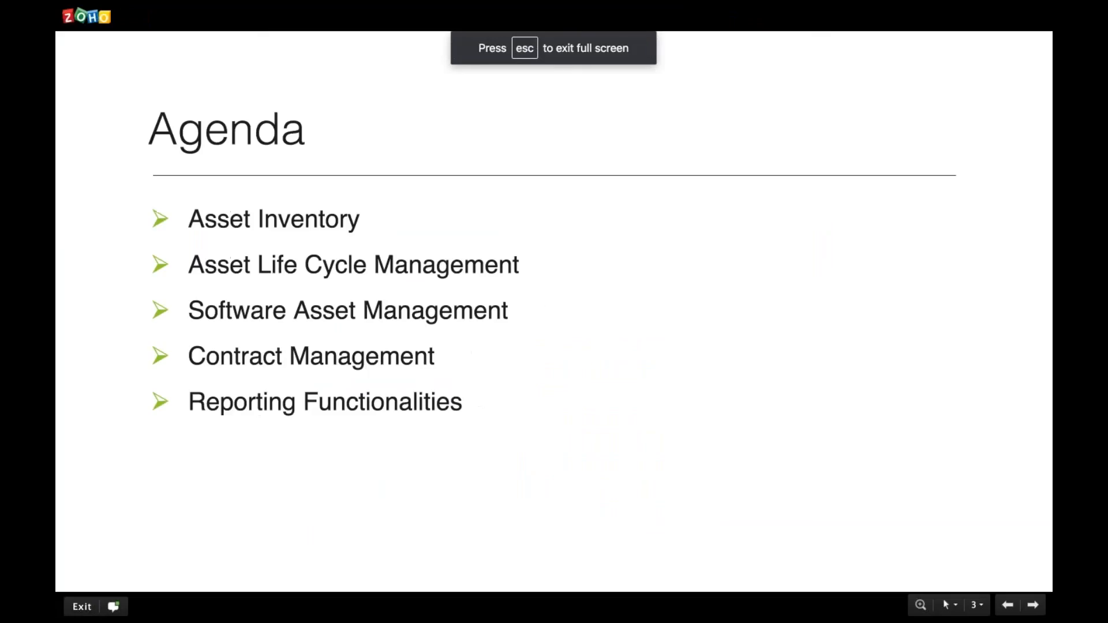
{"action": "key", "text": "Right"}
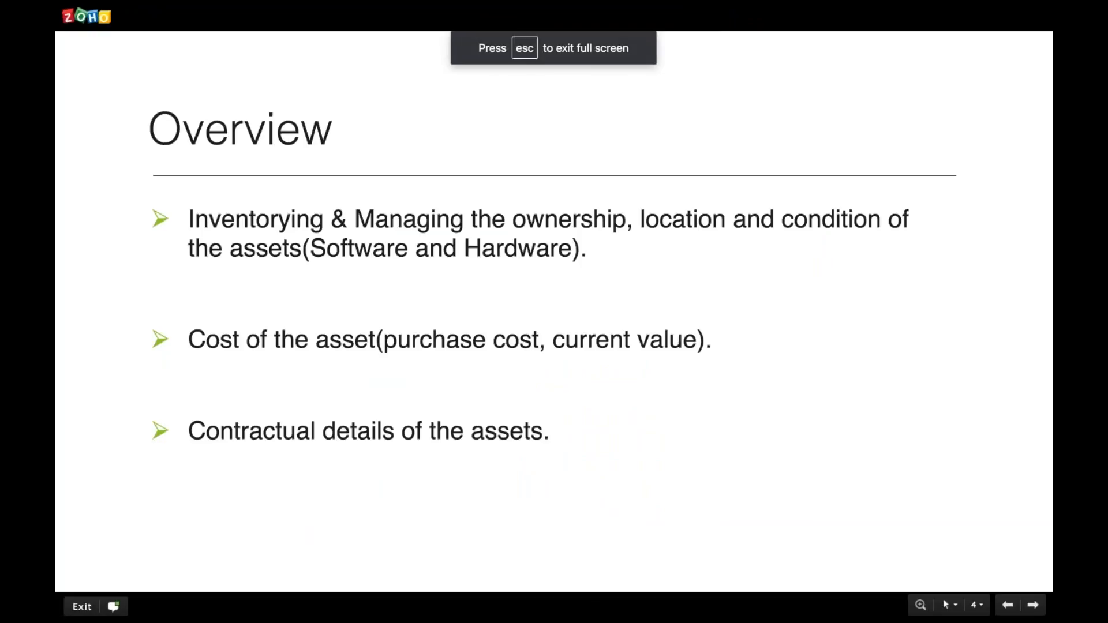